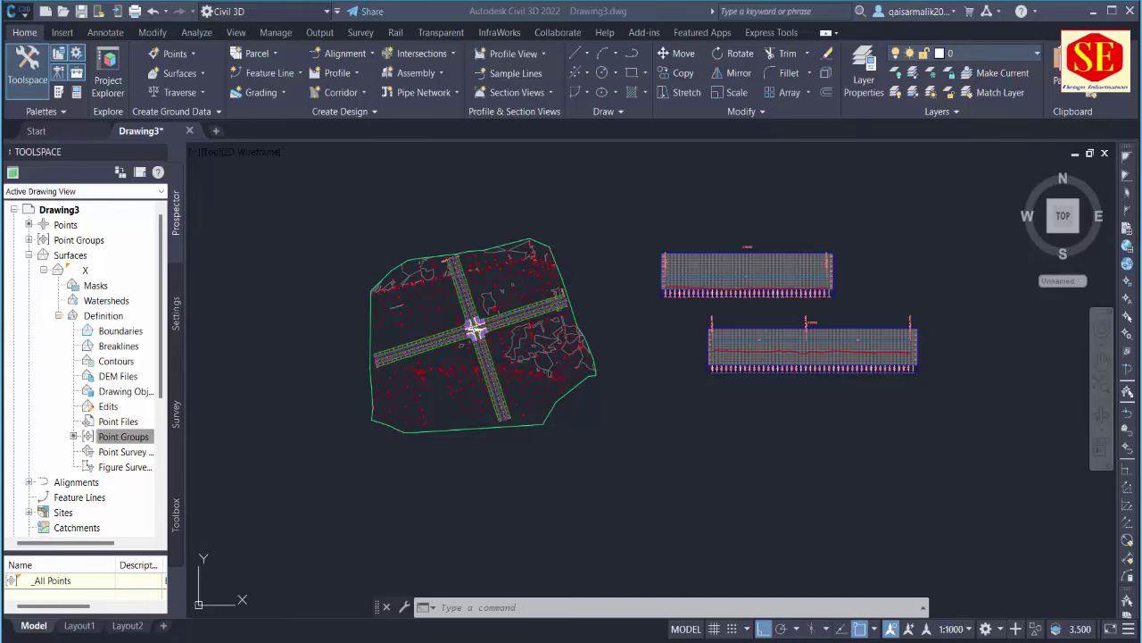
Orbit the junction model in 3D, check the front view, then return to the top view.
scroll(468, 317, up, 5)
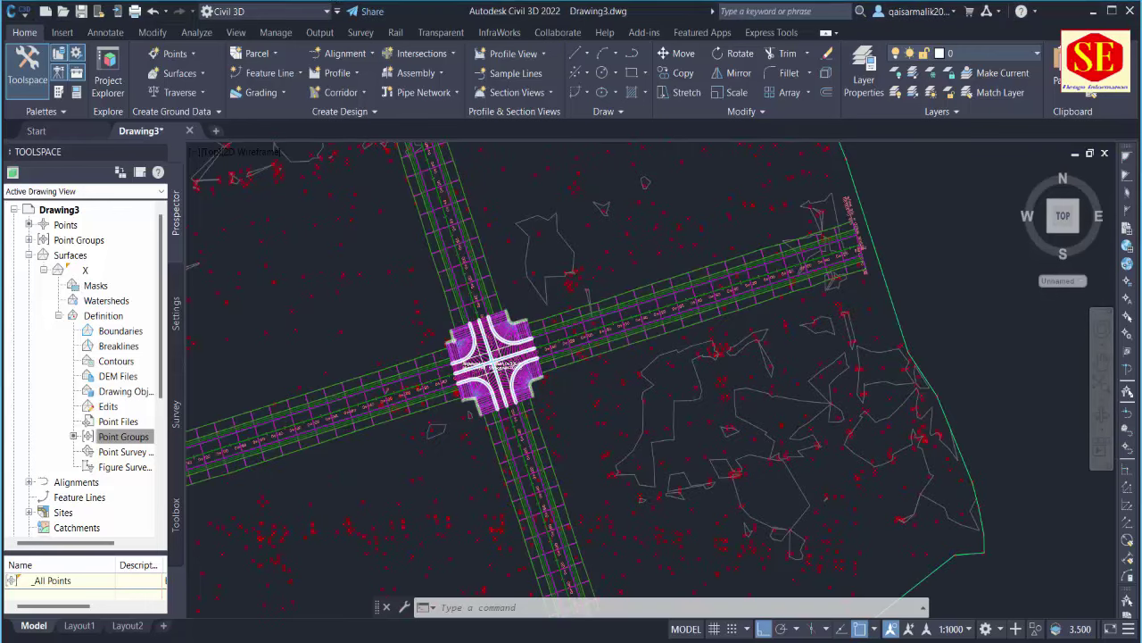
scroll(491, 359, up, 3)
scroll(488, 349, up, 3)
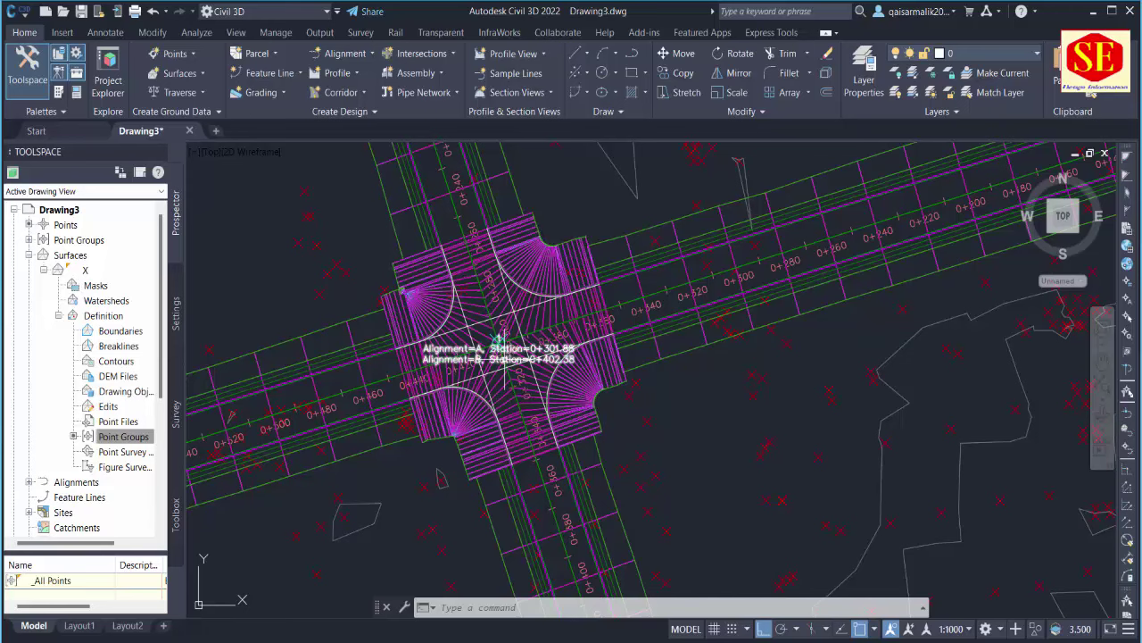
scroll(497, 340, down, 3)
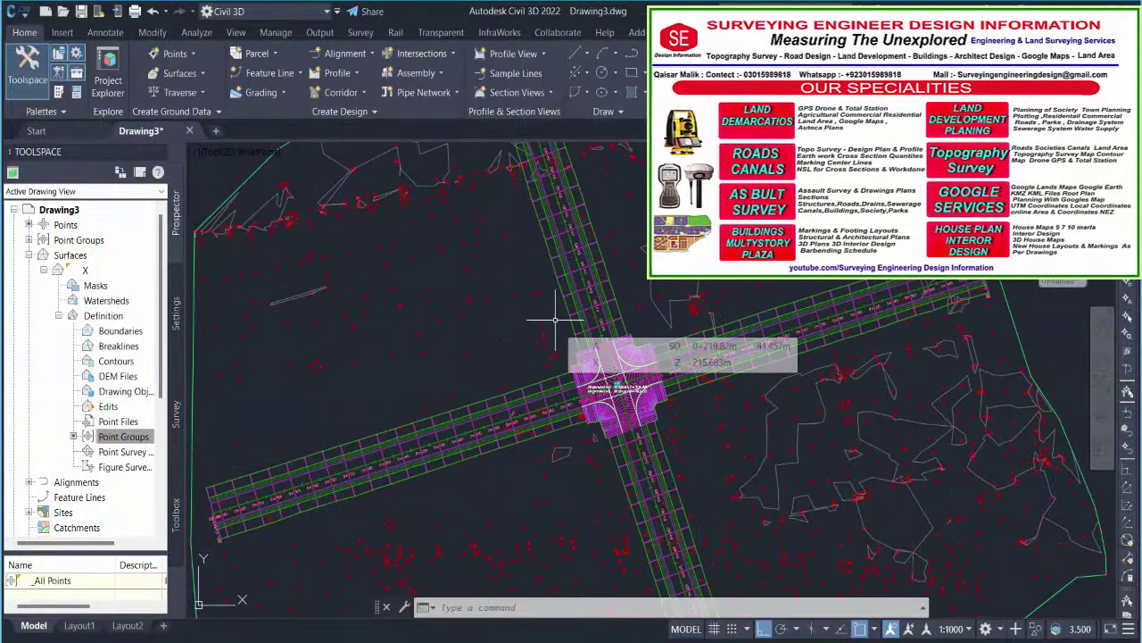
scroll(616, 420, up, 3)
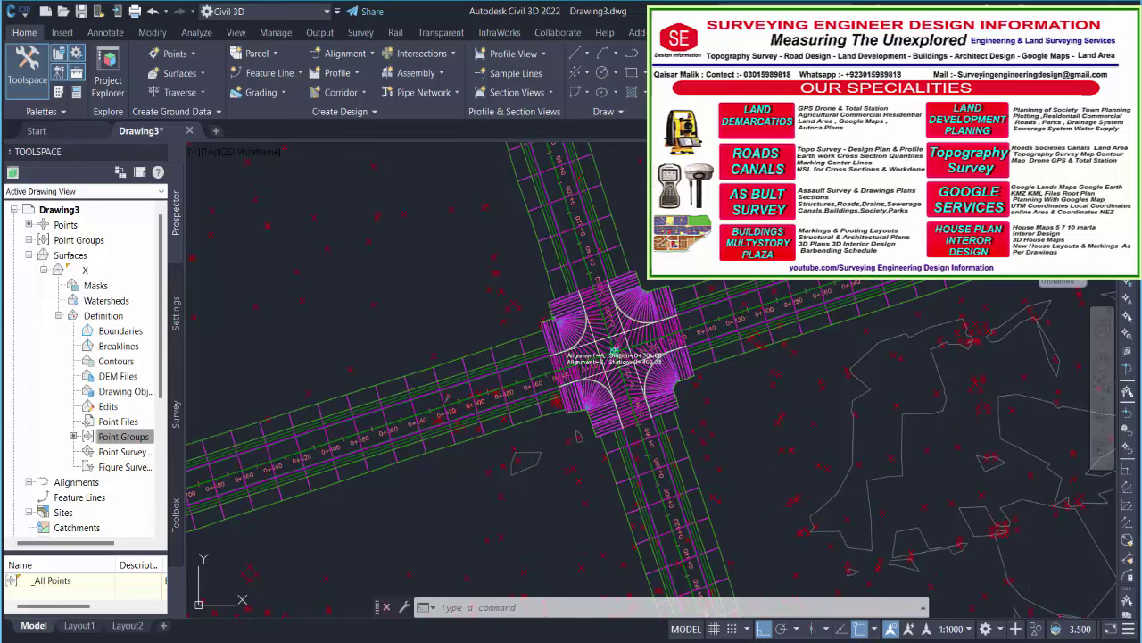
shift+middle_drag(577, 435, 542, 445)
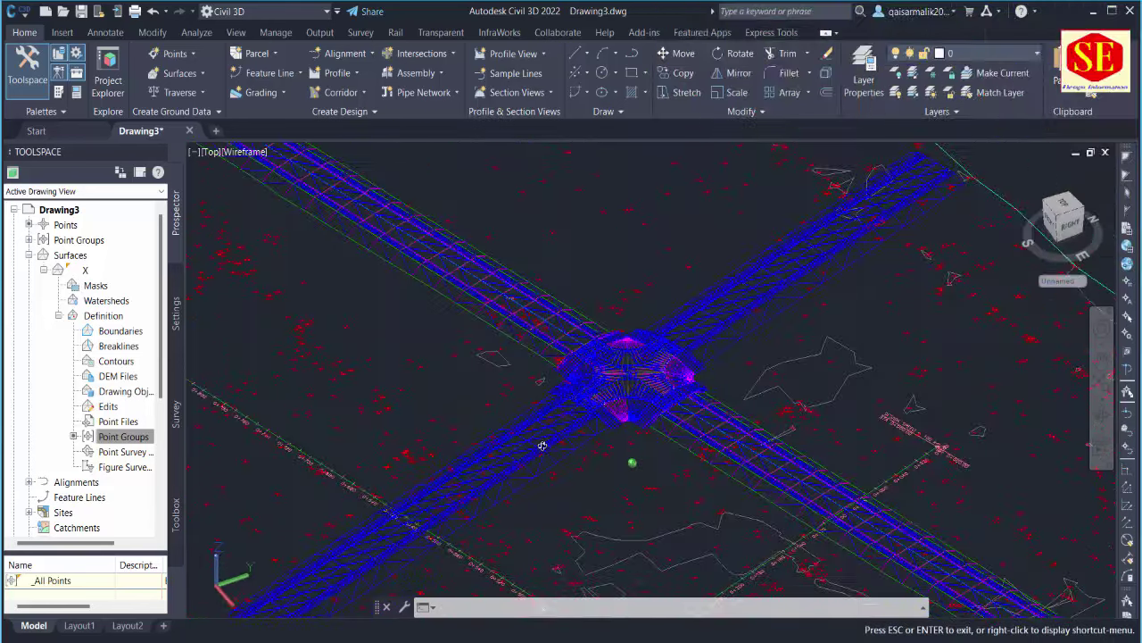
key(Escape)
scroll(656, 383, up, 2)
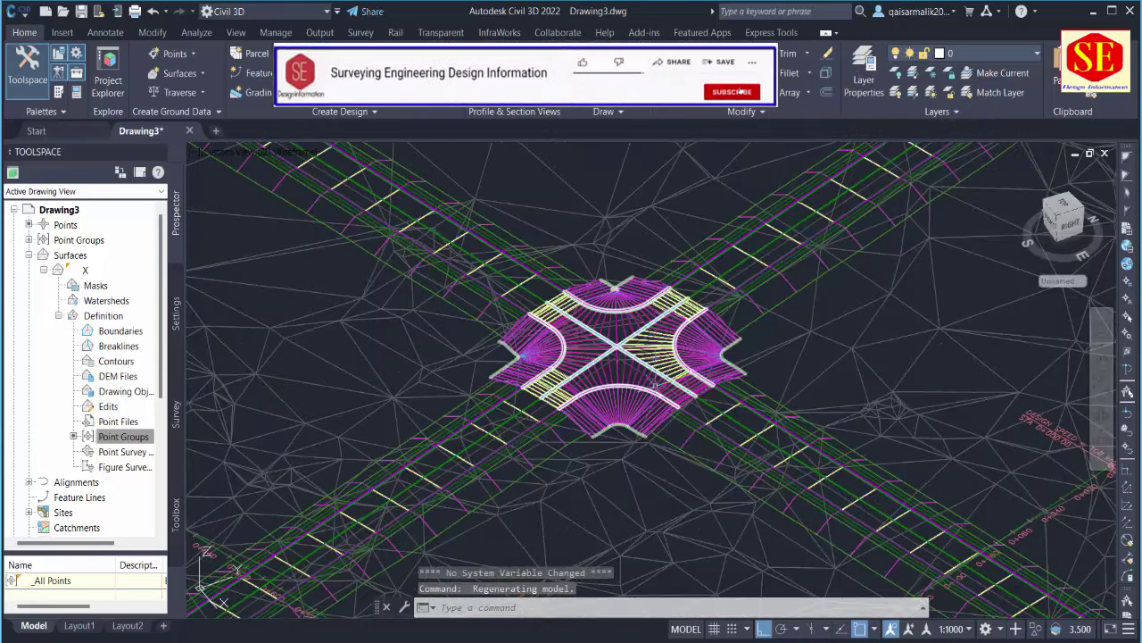
scroll(505, 340, down, 3)
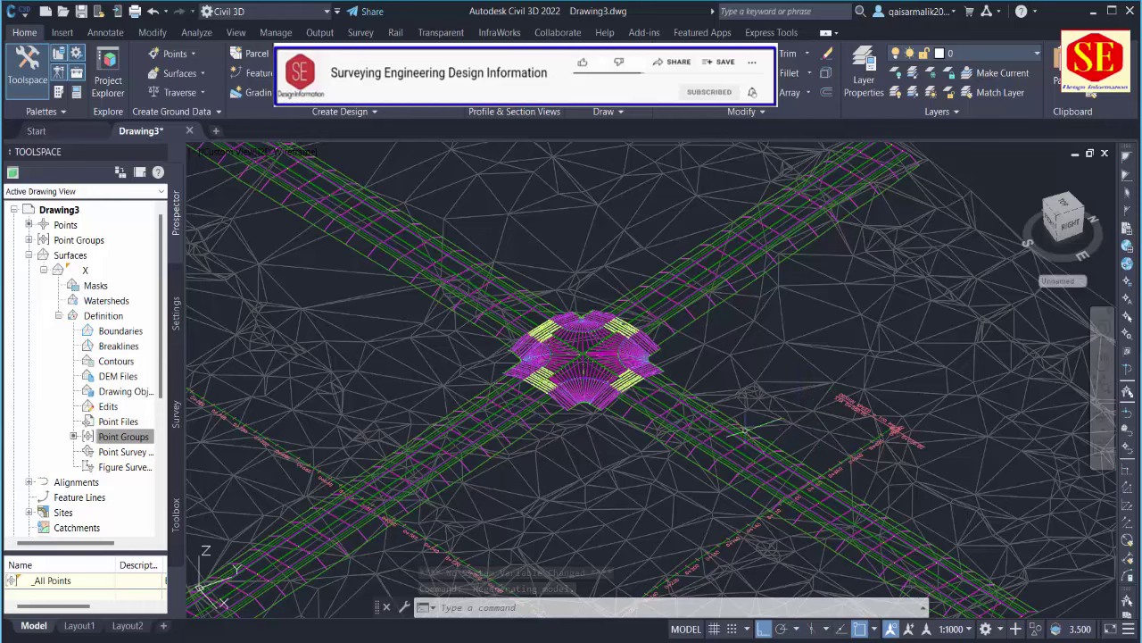
click(1049, 231)
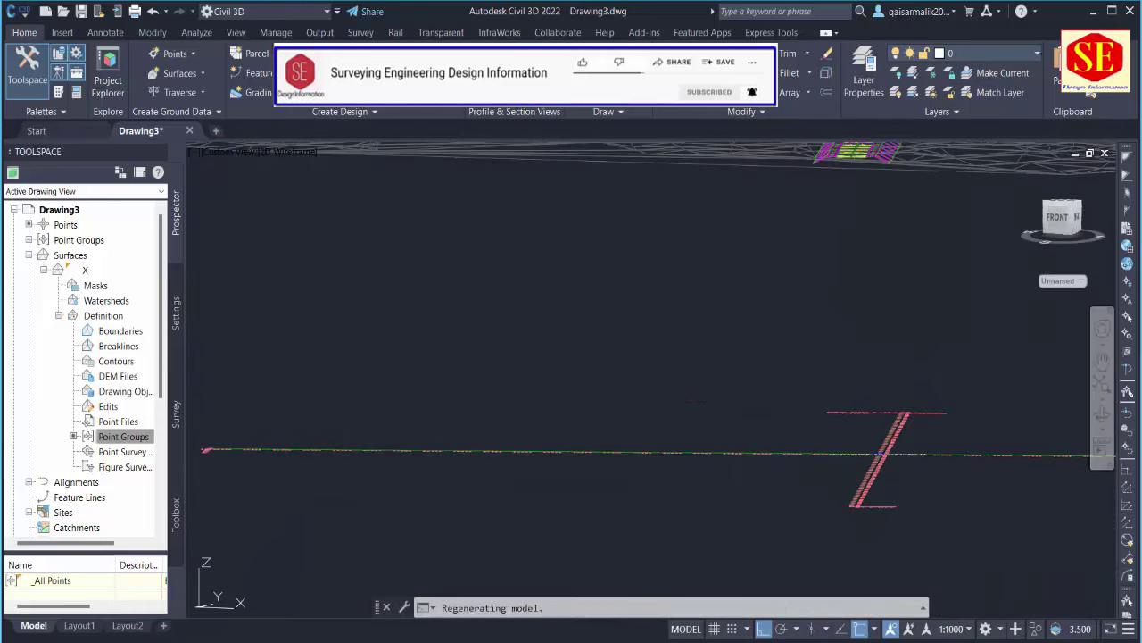
click(223, 152)
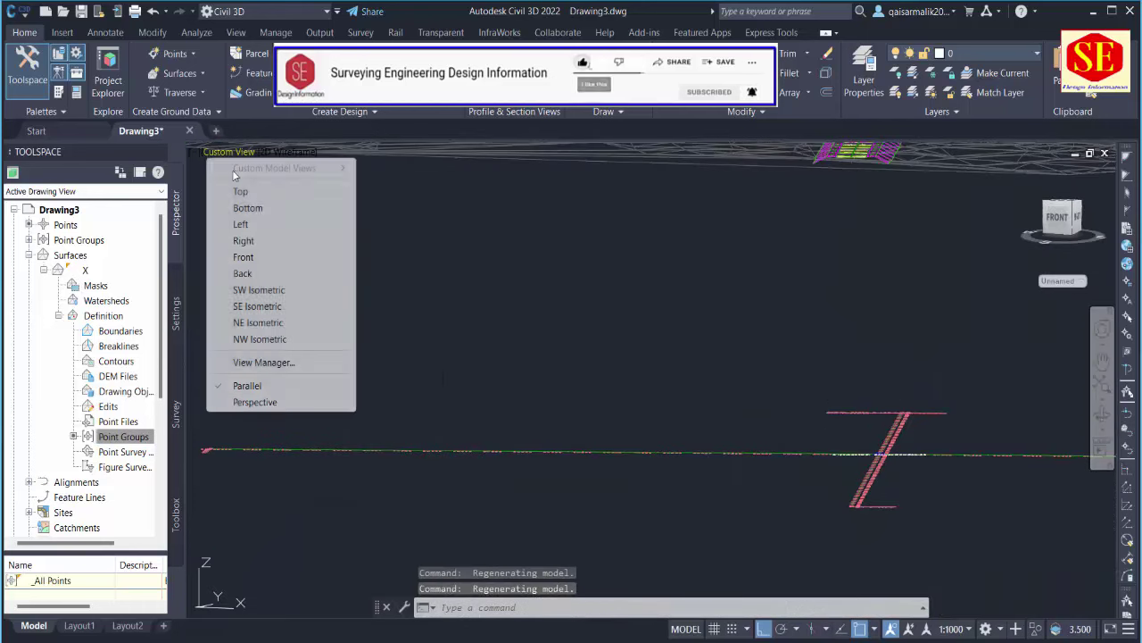
click(238, 187)
Zoom and pan around the site and cancel the active command.
scroll(428, 509, up, 3)
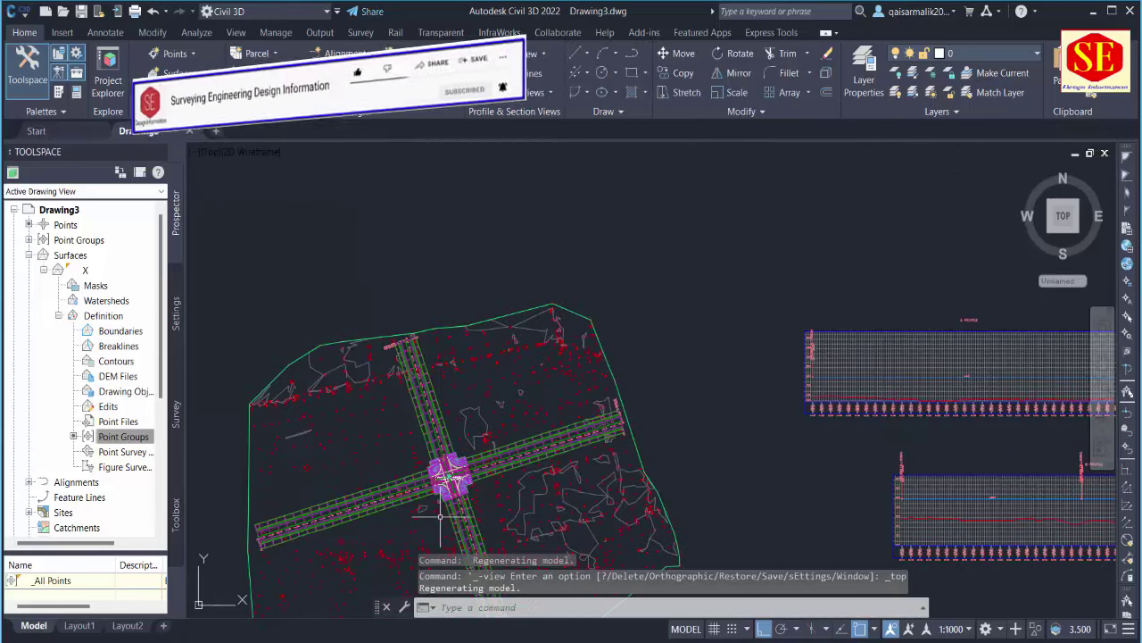
scroll(455, 441, up, 3)
scroll(533, 316, down, 1)
scroll(533, 317, down, 1)
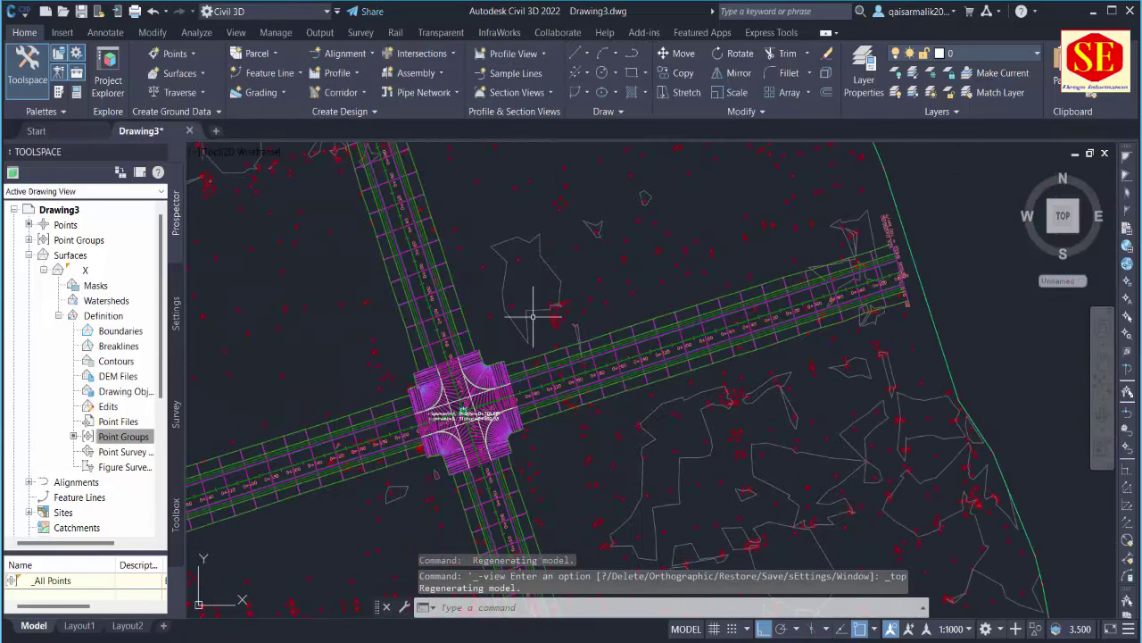
scroll(533, 317, down, 2)
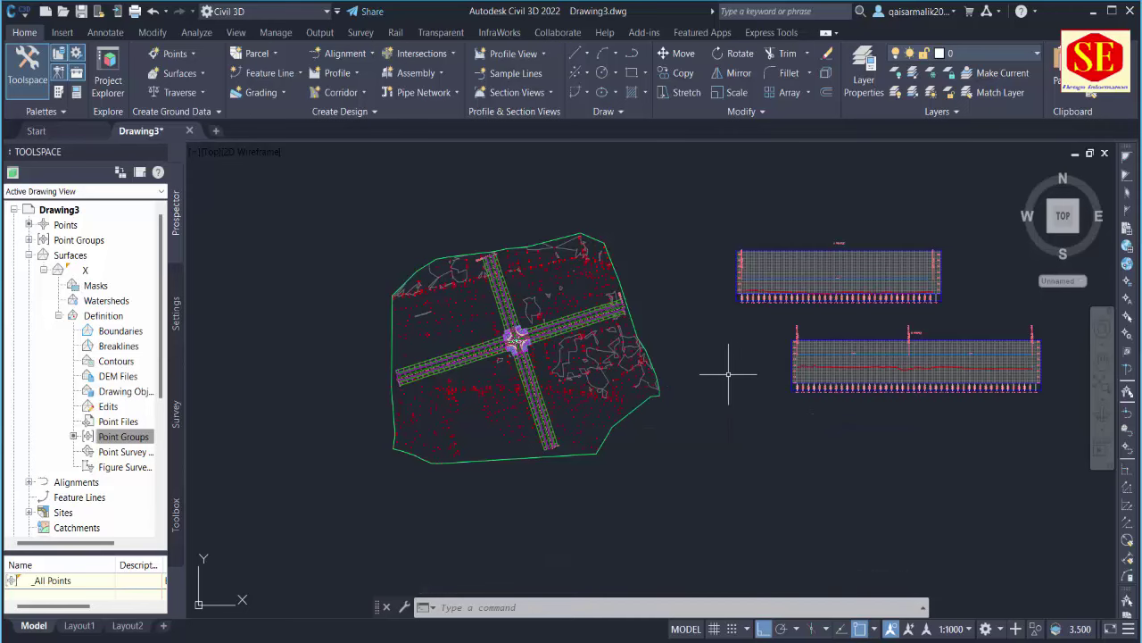
middle_drag(664, 336, 637, 357)
scroll(533, 357, up, 1)
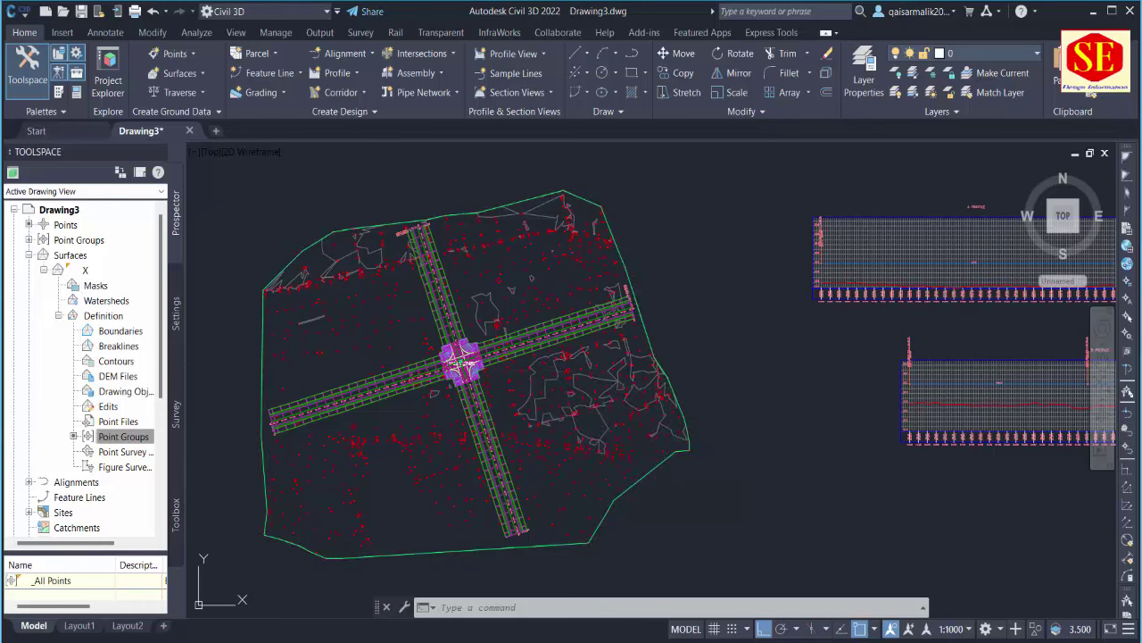
key(Escape)
scroll(454, 403, up, 4)
mouse_move(454, 403)
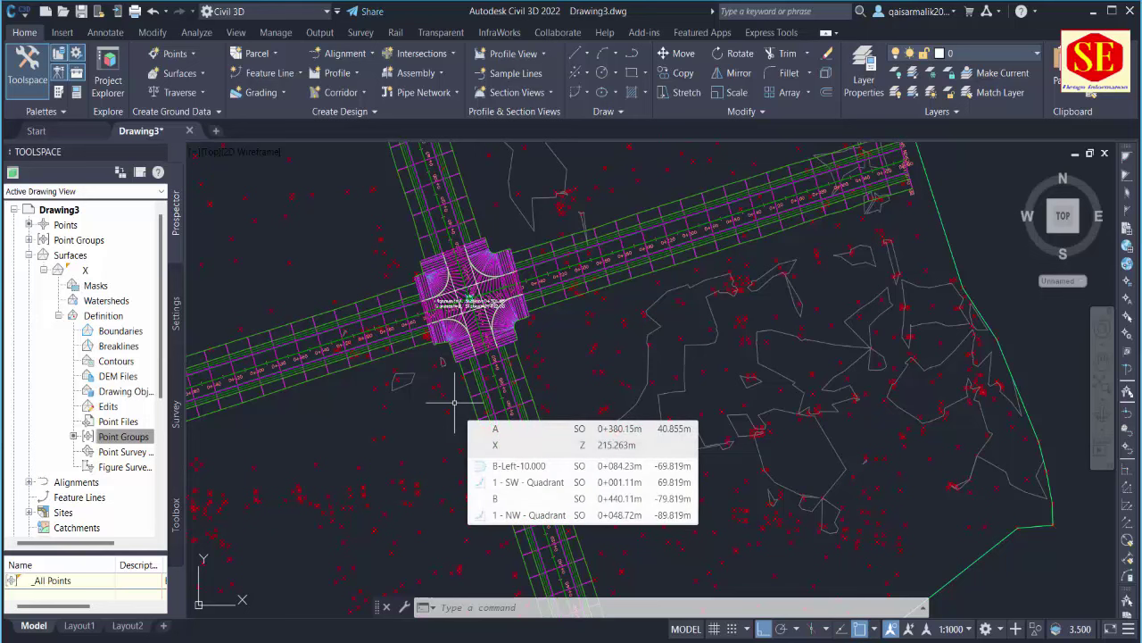
scroll(616, 348, down, 2)
scroll(636, 340, up, 2)
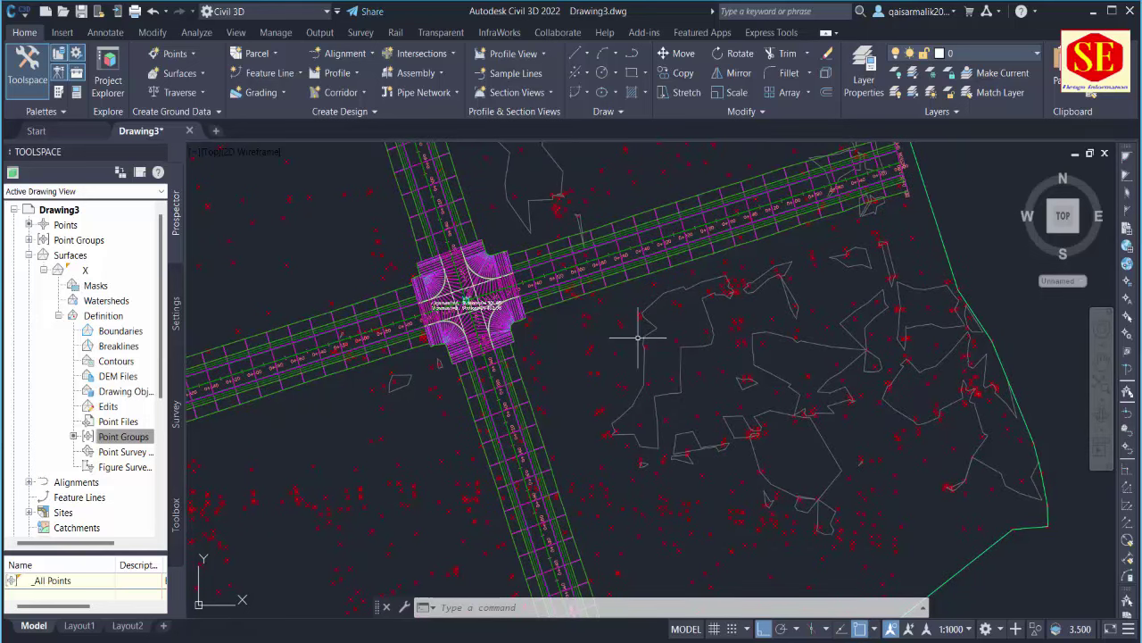
scroll(643, 331, down, 3)
scroll(612, 396, down, 1)
scroll(600, 404, down, 1)
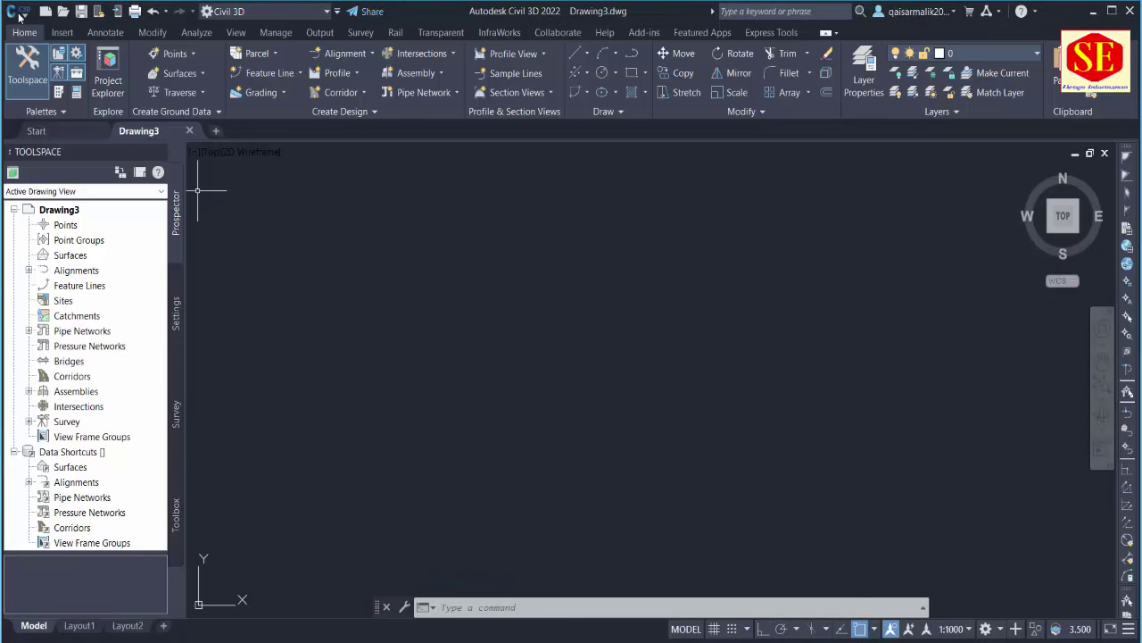
Start Points from File and preview the fff point file in a text editor.
click(62, 32)
click(80, 94)
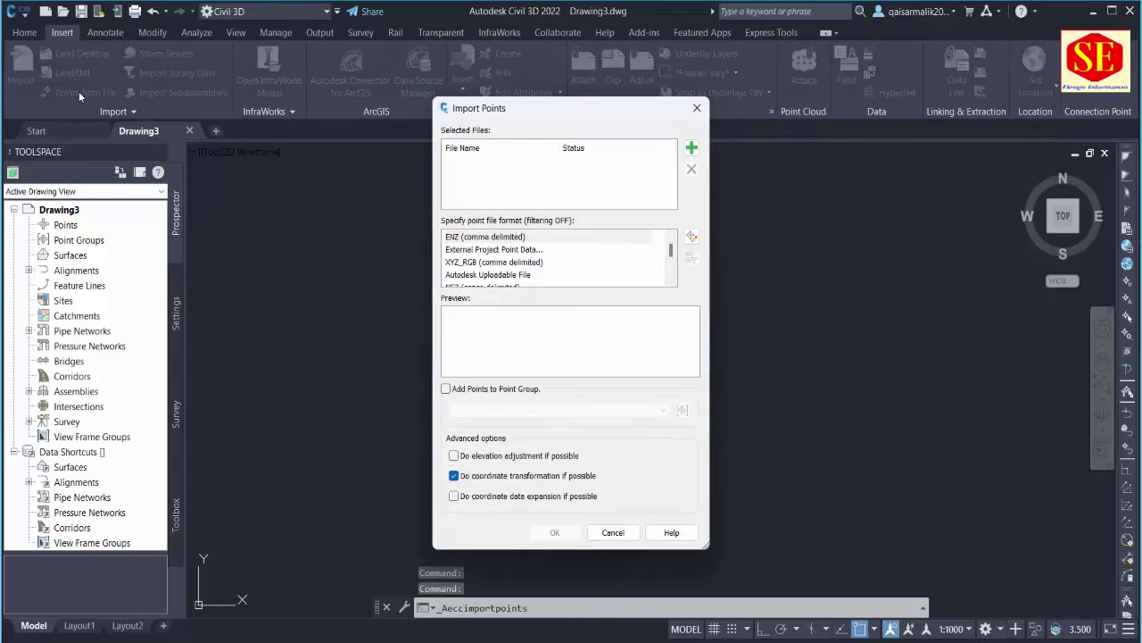
click(691, 149)
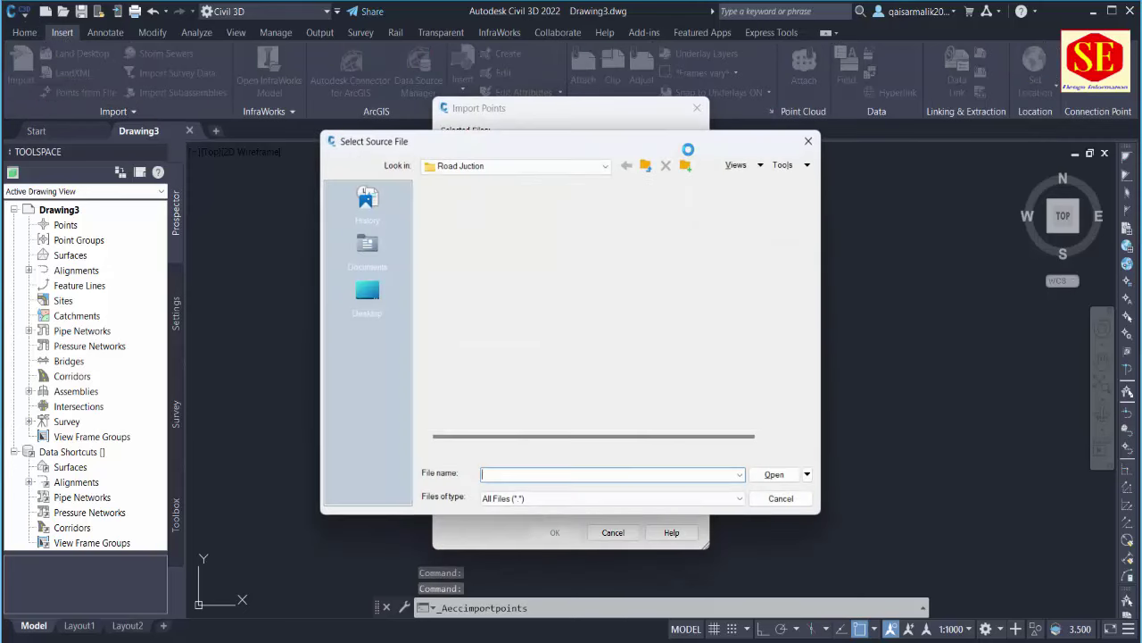
click(535, 233)
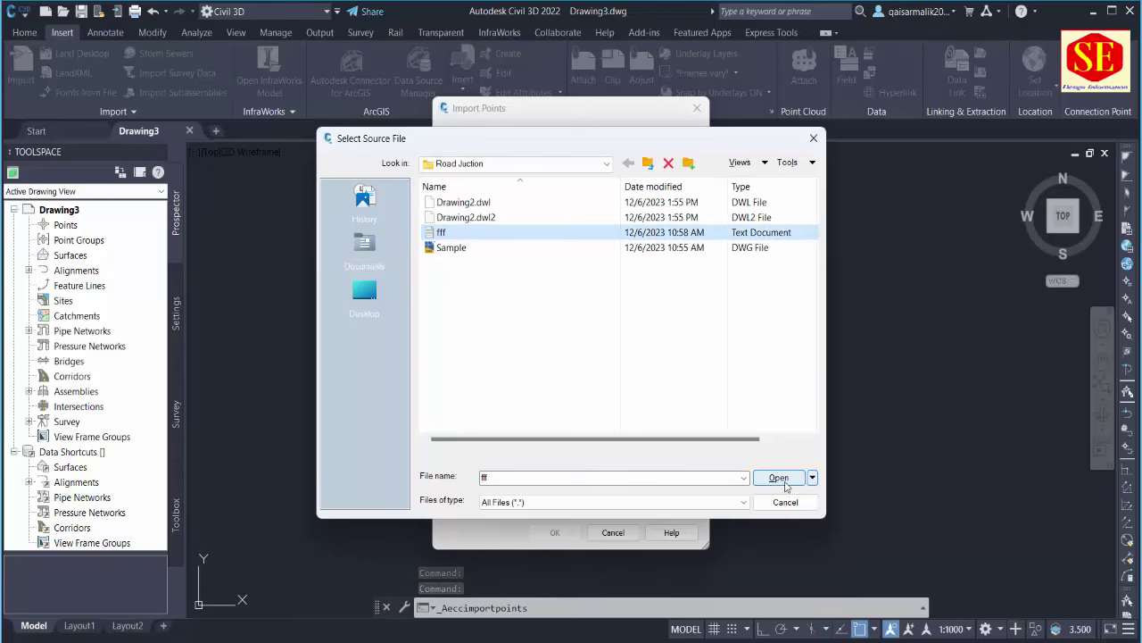
right_click(474, 236)
click(510, 266)
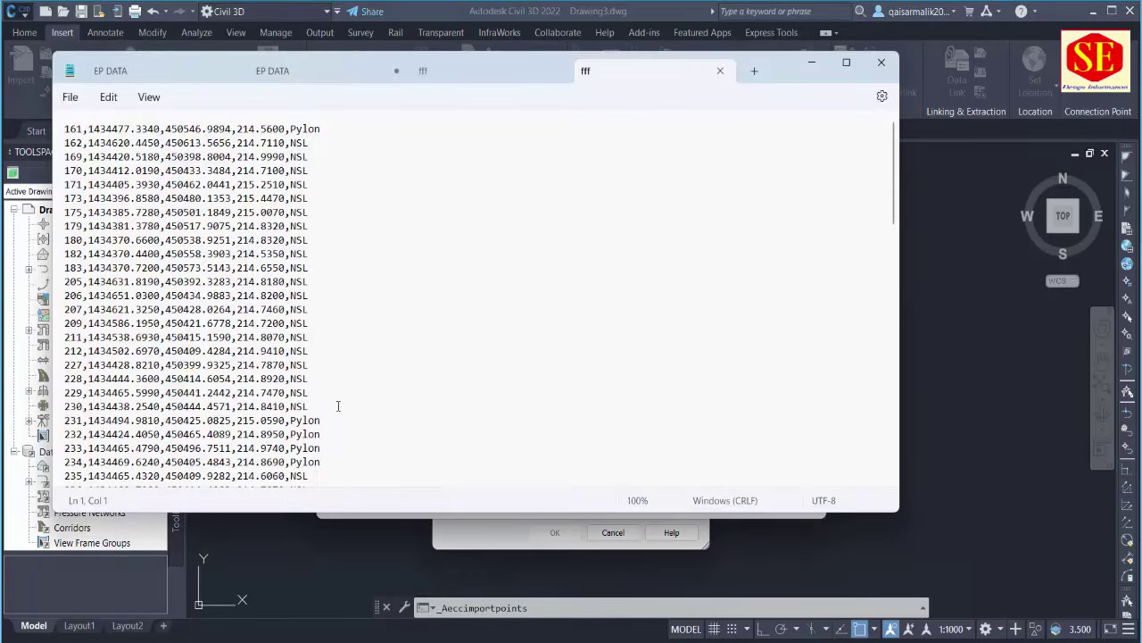
scroll(359, 317, down, 2)
scroll(360, 317, down, 3)
click(882, 61)
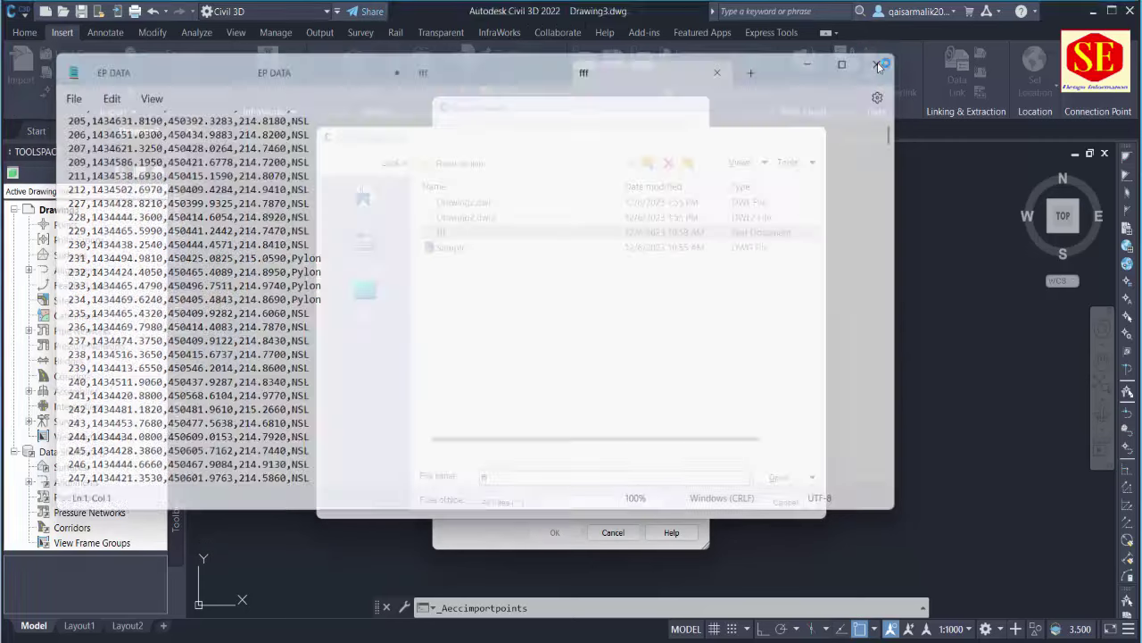
Add fff.txt with the PNEZD (comma delimited) format and import the points.
click(784, 474)
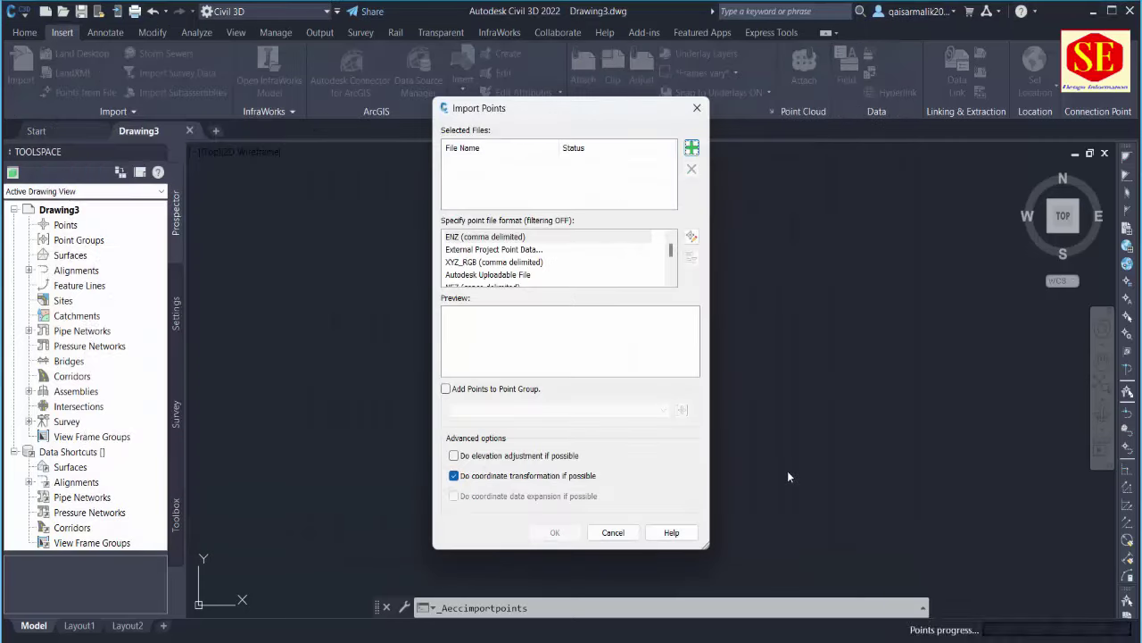
click(487, 274)
scroll(487, 277, down, 1)
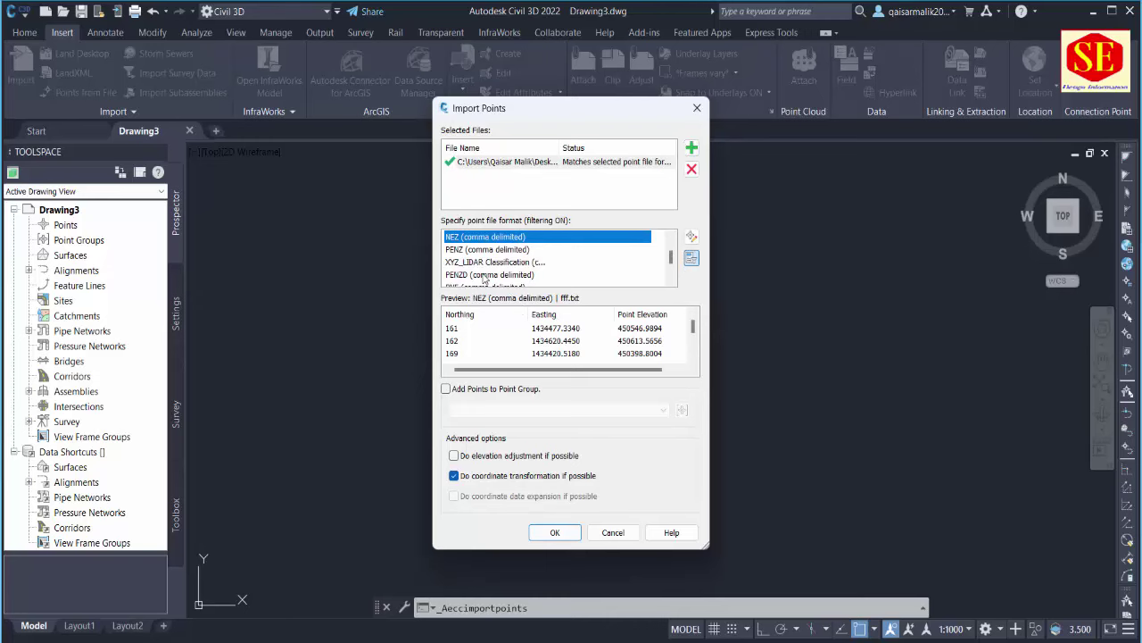
scroll(484, 279, down, 1)
click(485, 277)
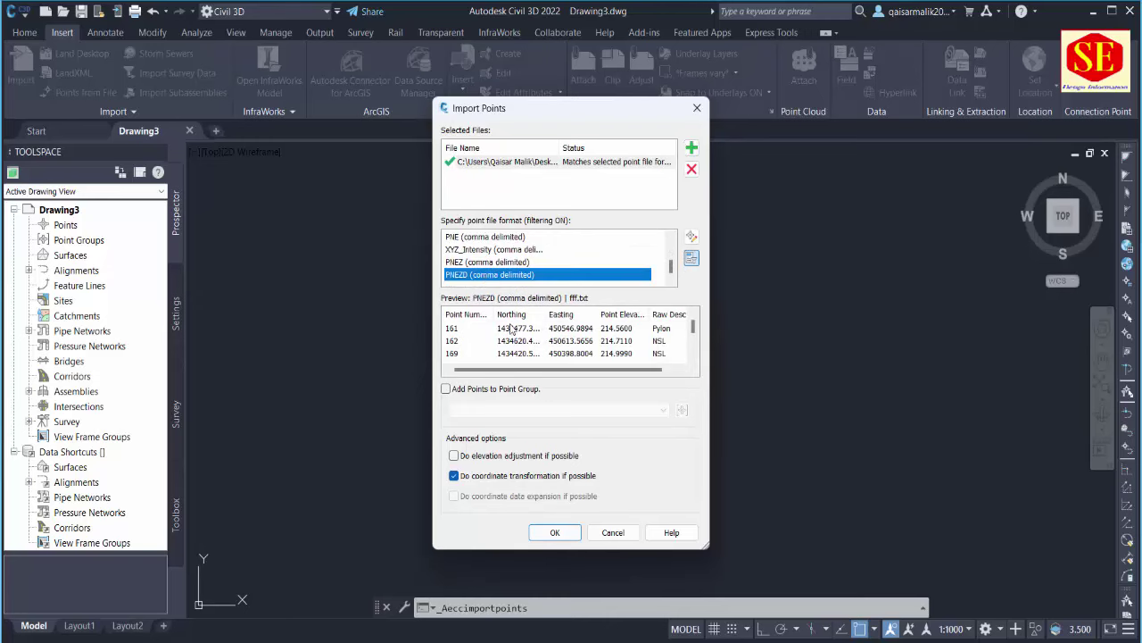
click(554, 533)
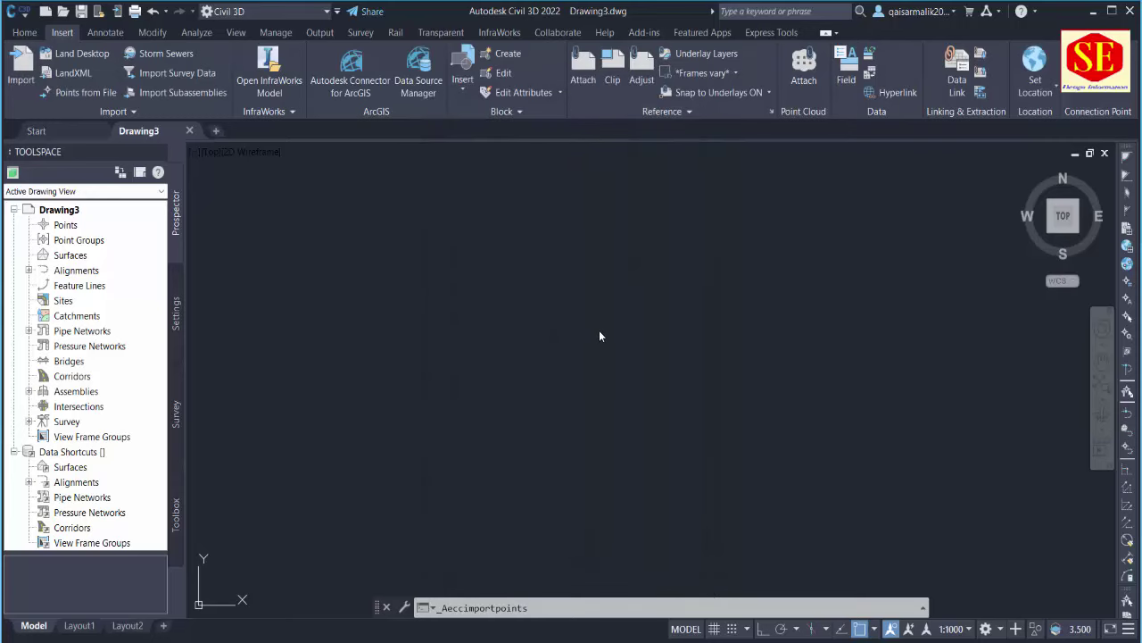
Zoom to extents (Z, E) to show all the imported points.
text(z)
key(Return)
text(e)
key(Return)
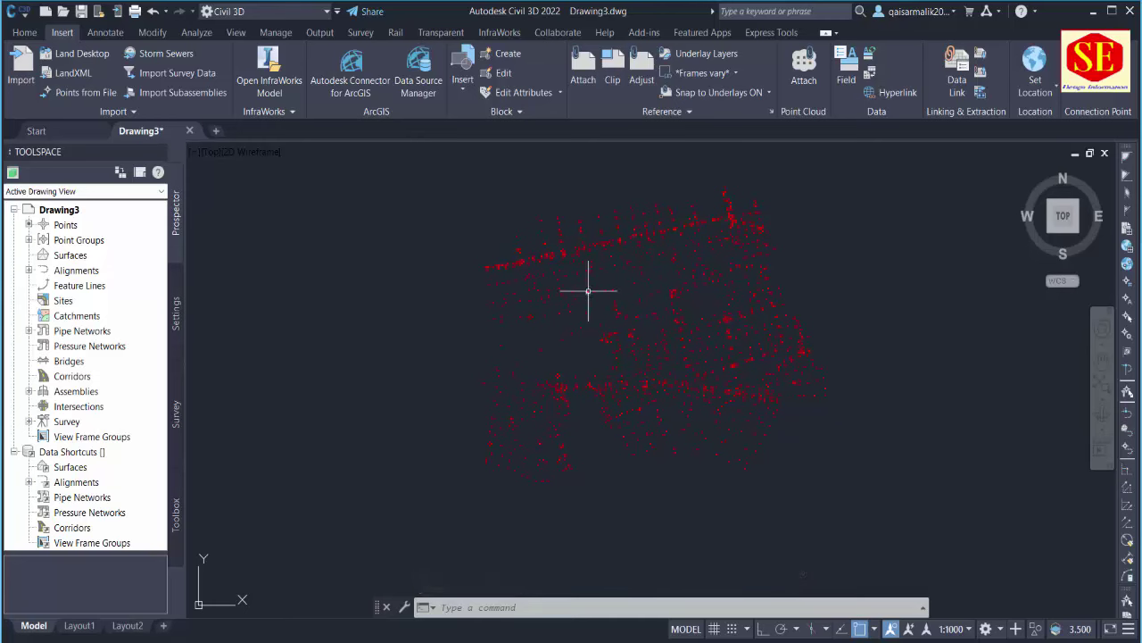
click(74, 258)
Create a new surface named X.
right_click(76, 258)
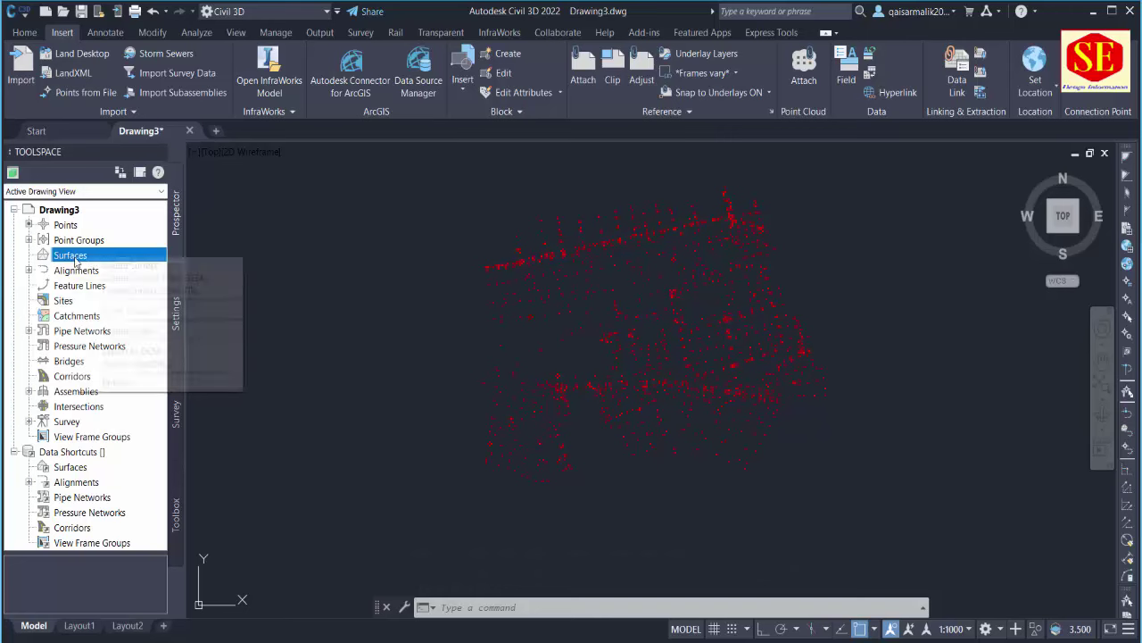
click(120, 268)
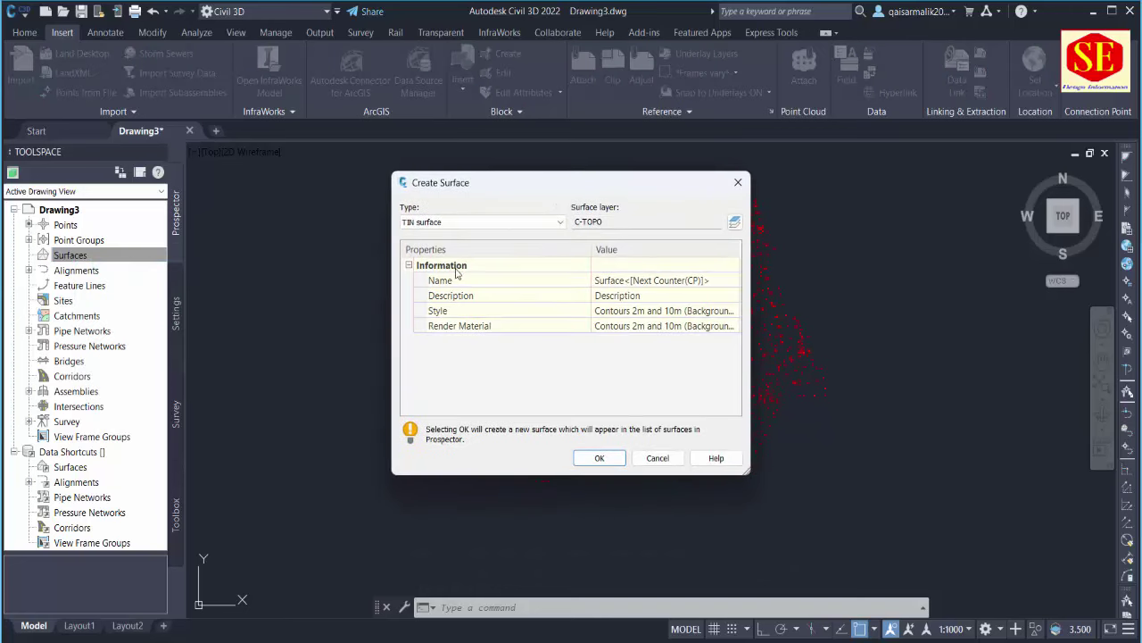
click(630, 281)
text(X)
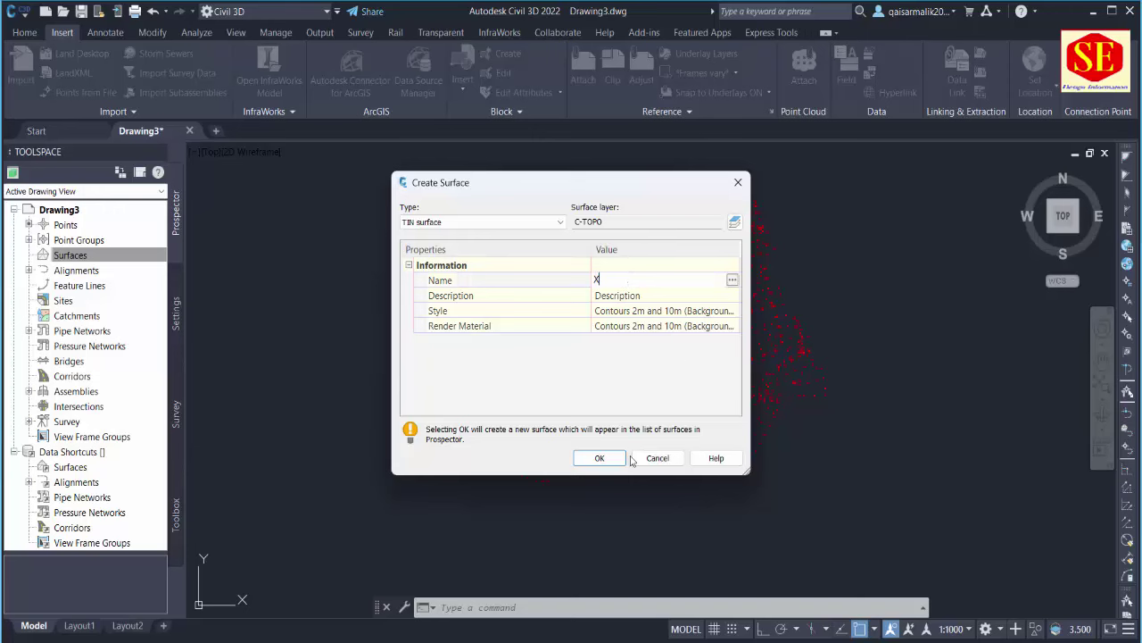
click(599, 458)
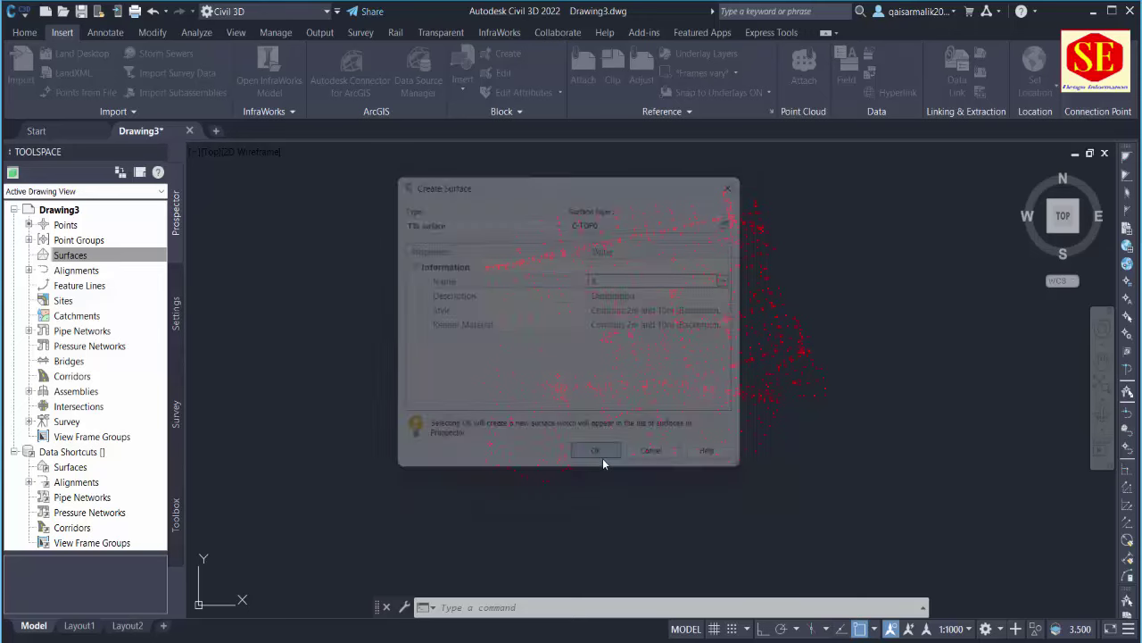
Add the _All Points point group to surface X's definition to build it.
click(29, 256)
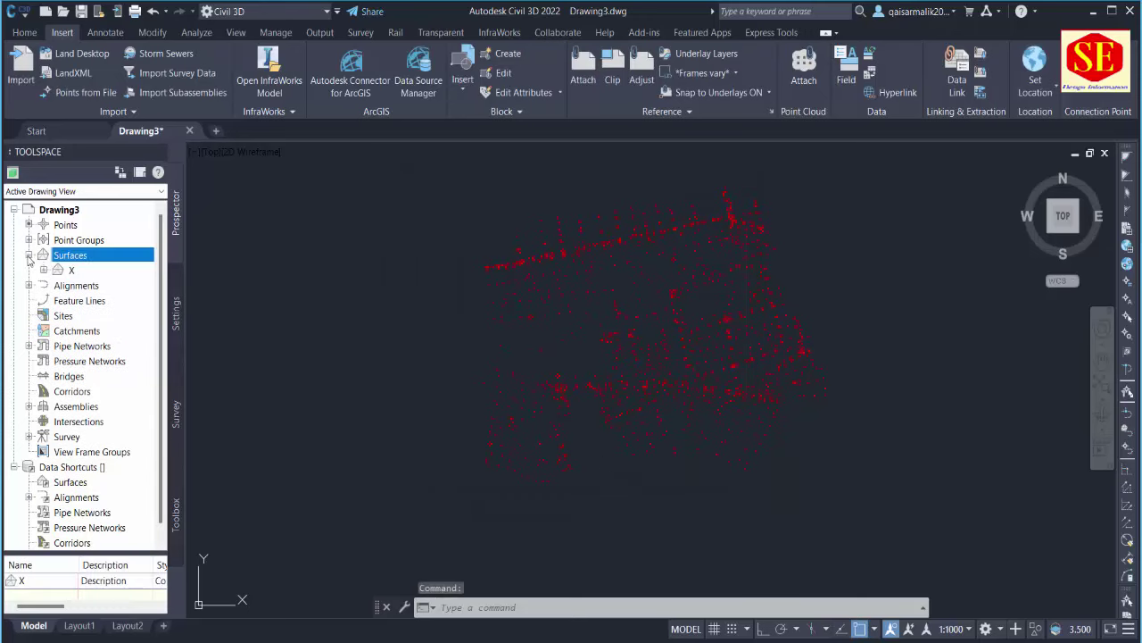
click(75, 270)
click(43, 270)
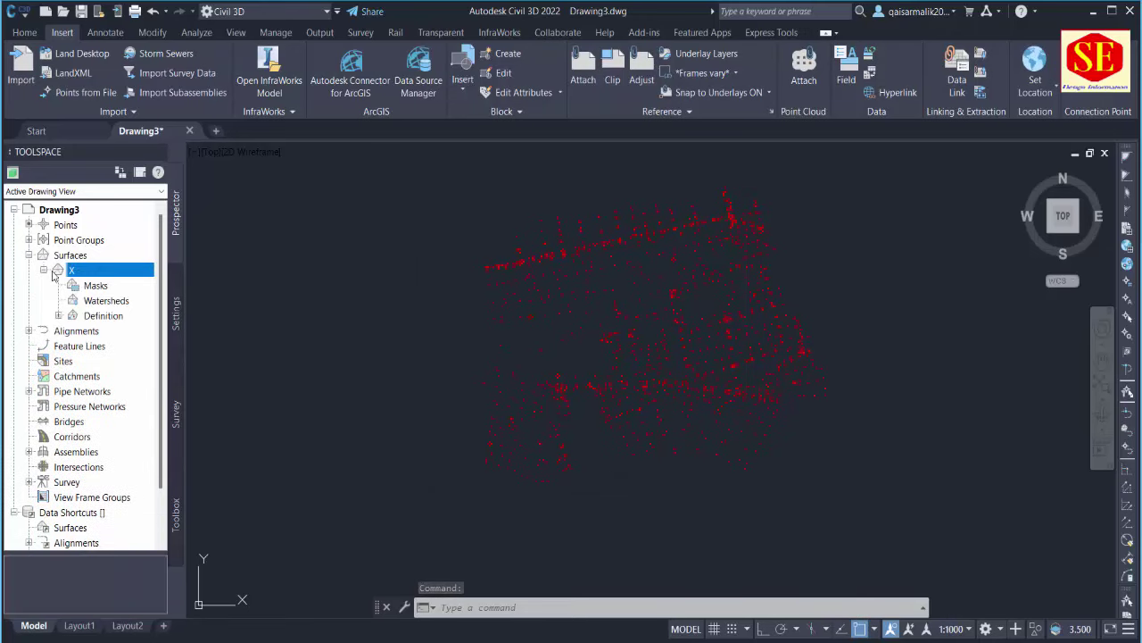
click(58, 316)
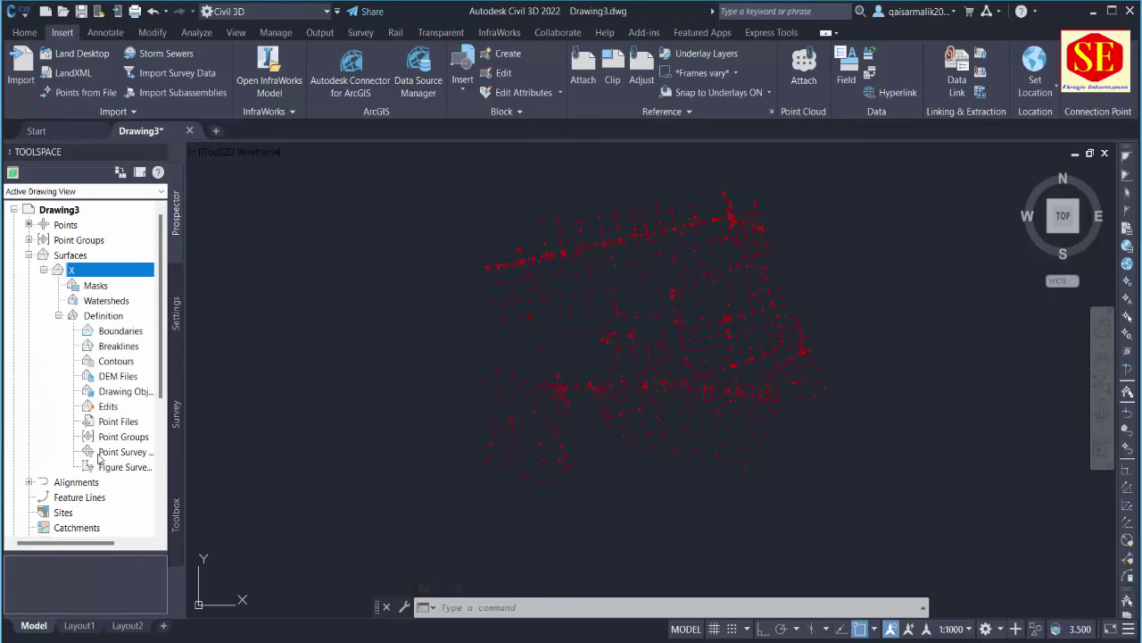
click(108, 453)
right_click(109, 437)
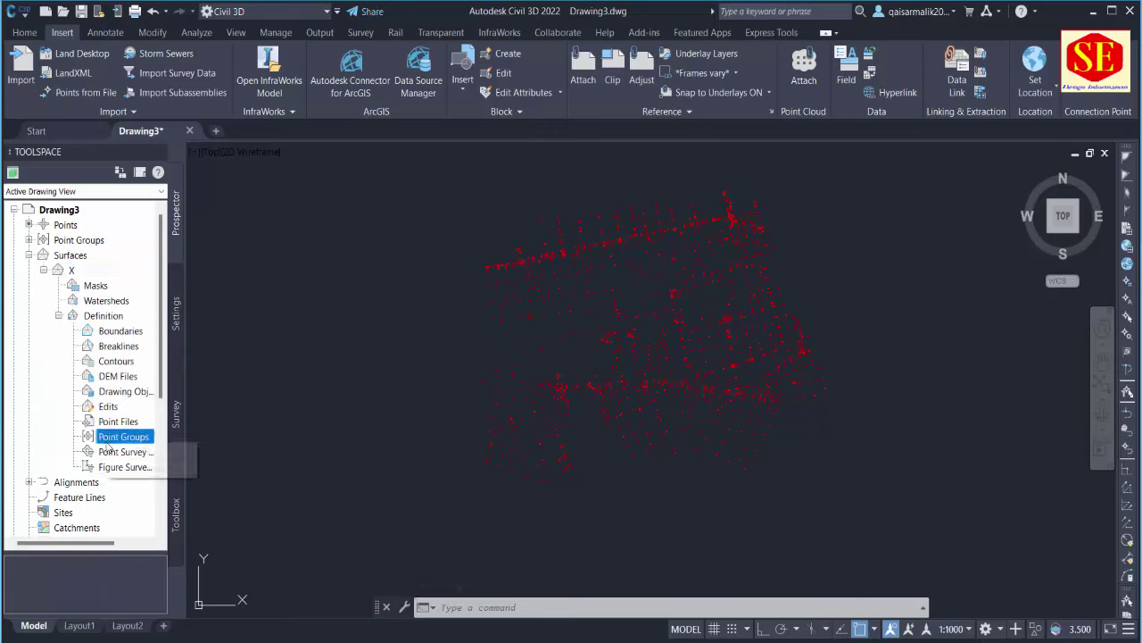
click(143, 450)
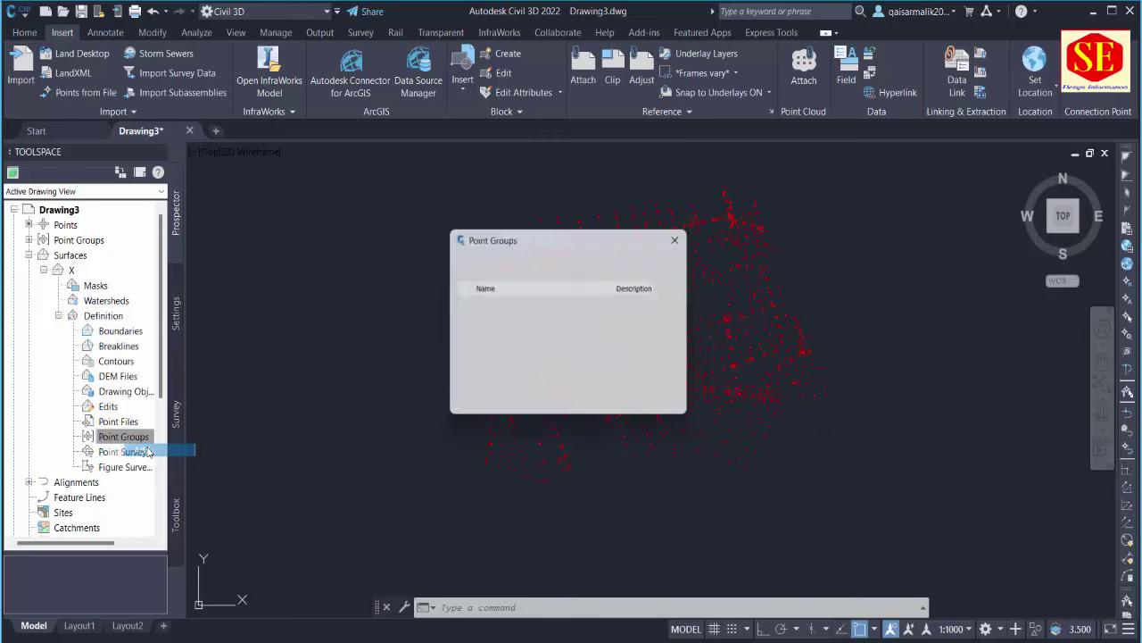
click(499, 302)
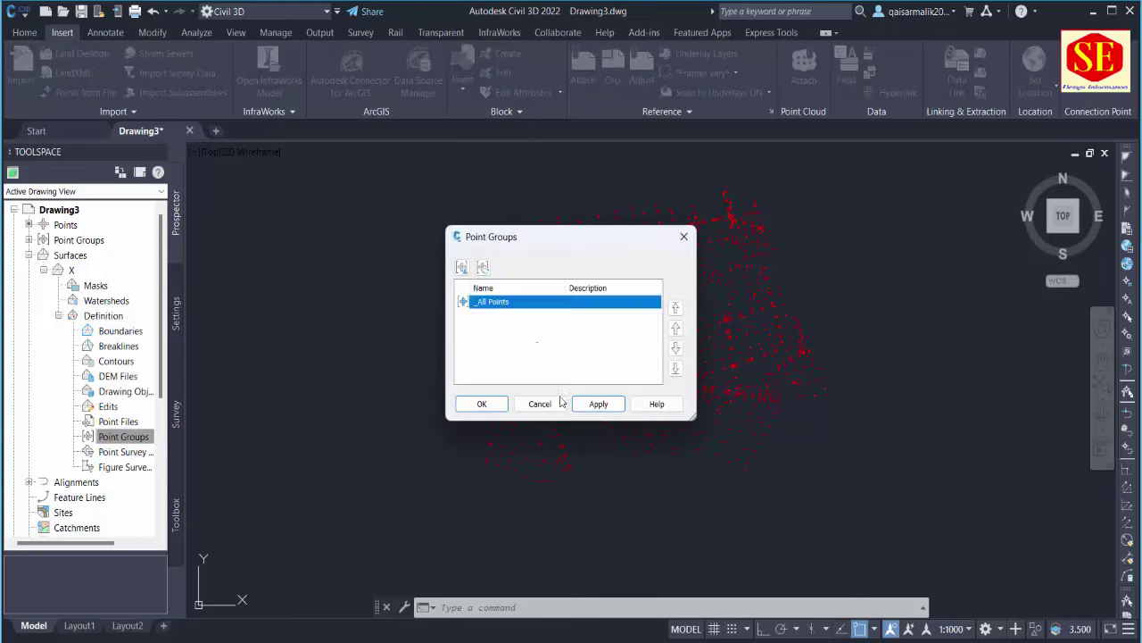
click(598, 403)
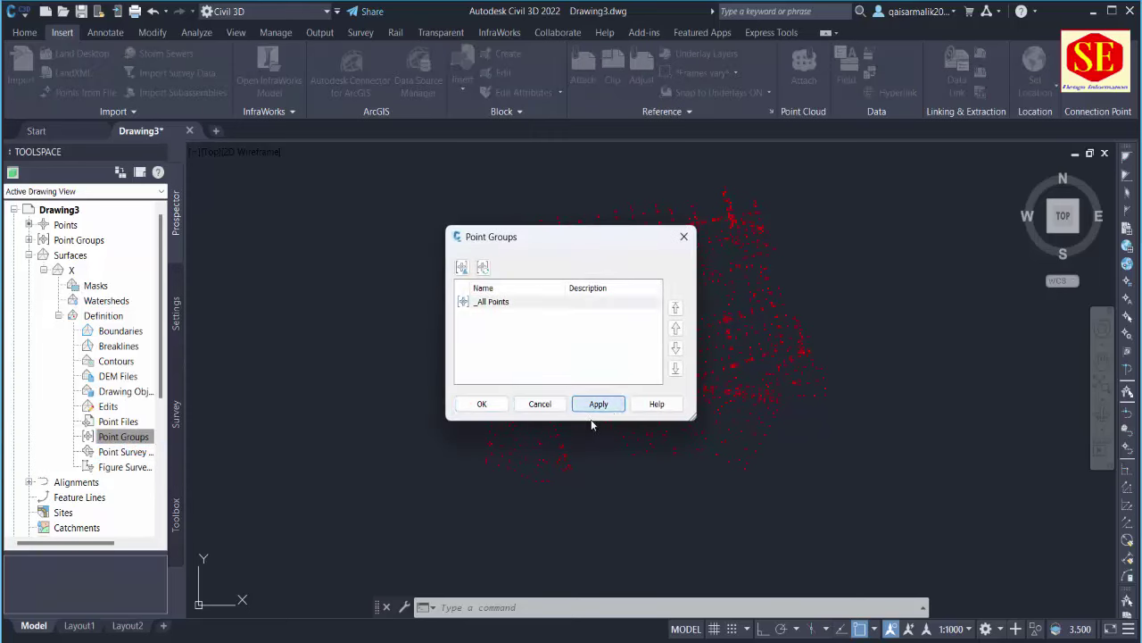
click(481, 403)
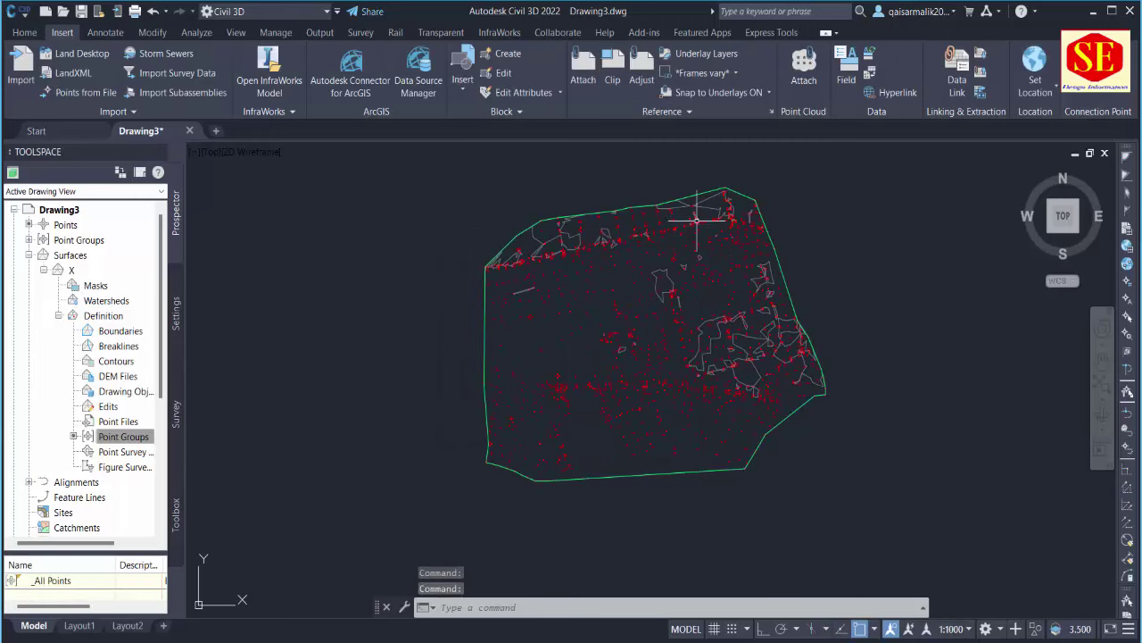
mouse_move(664, 194)
middle_down()
mouse_move(642, 235)
mouse_move(608, 254)
middle_up()
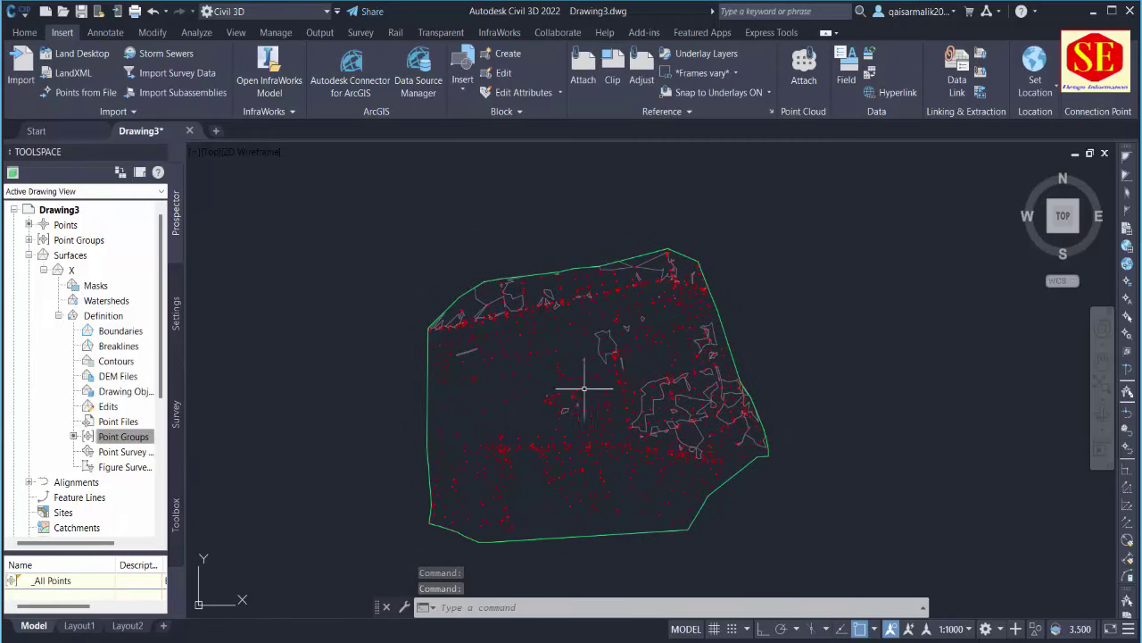
middle_drag(543, 290, 499, 229)
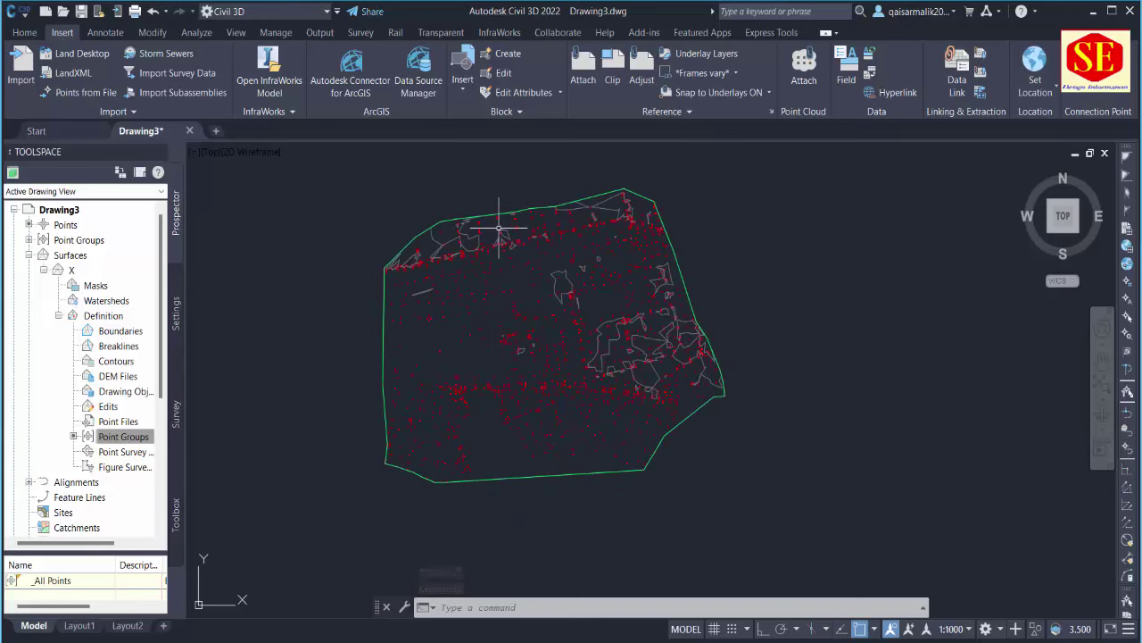
scroll(668, 304, up, 1)
scroll(671, 317, up, 1)
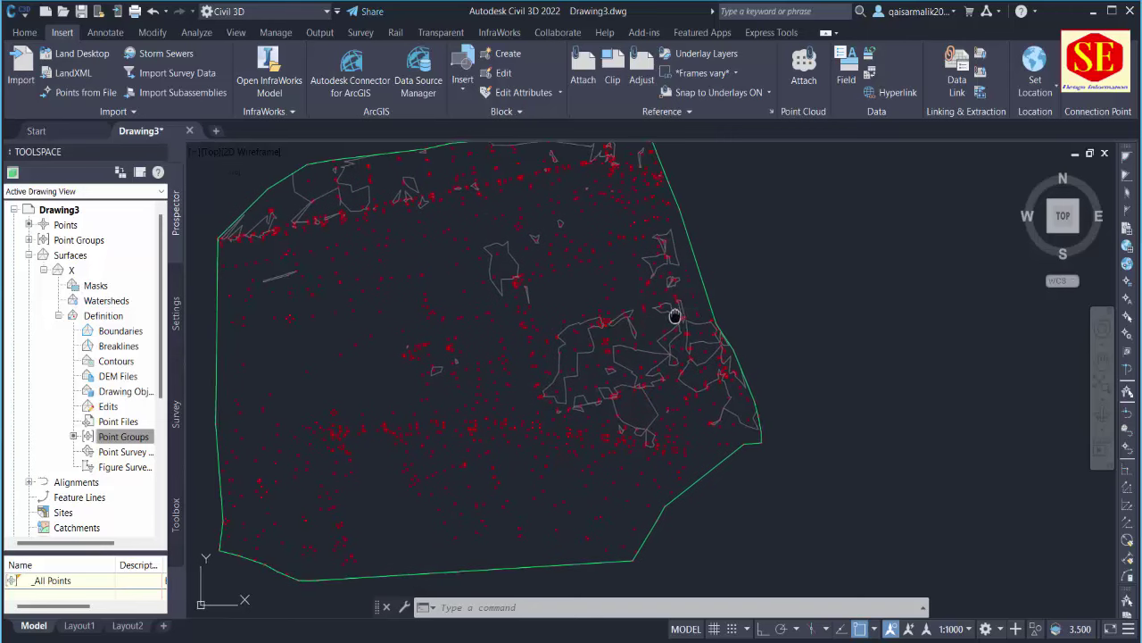
middle_drag(675, 315, 721, 292)
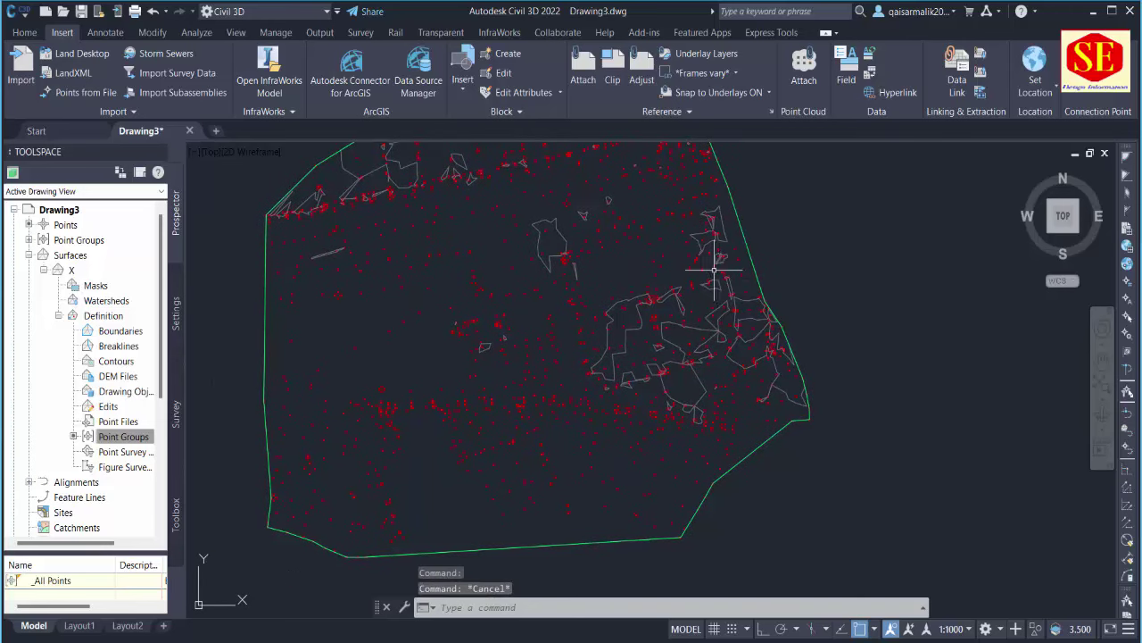
Draw a PL polyline across the surface from the east boundary to the west boundary.
text(p)
key(Escape)
text(p)
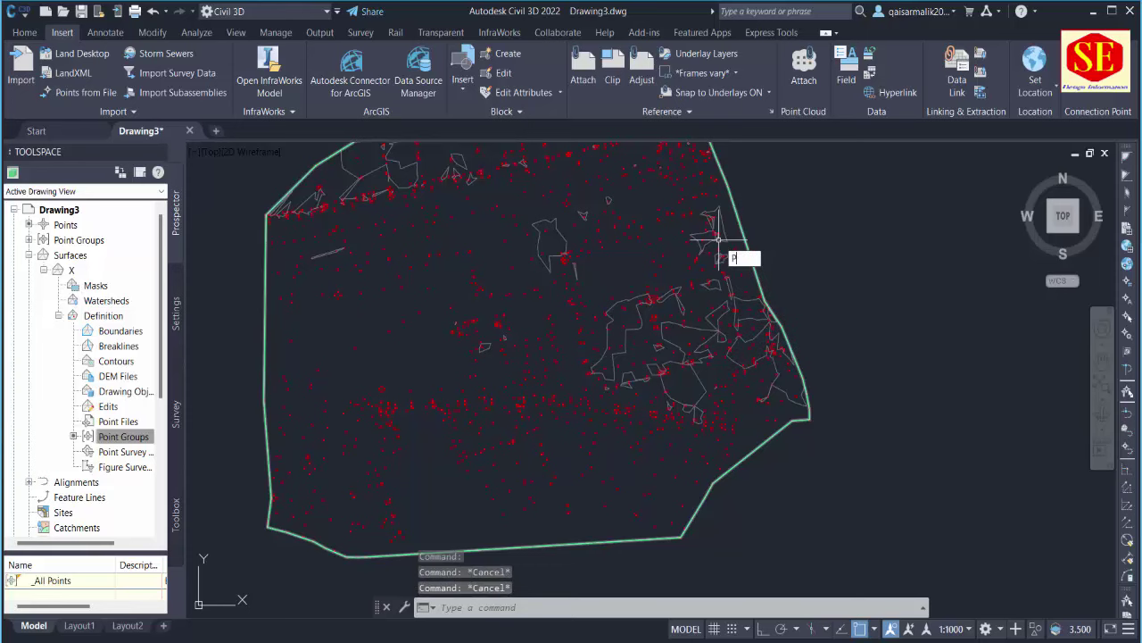
text(l)
key(Return)
scroll(723, 239, down, 1)
scroll(736, 237, up, 3)
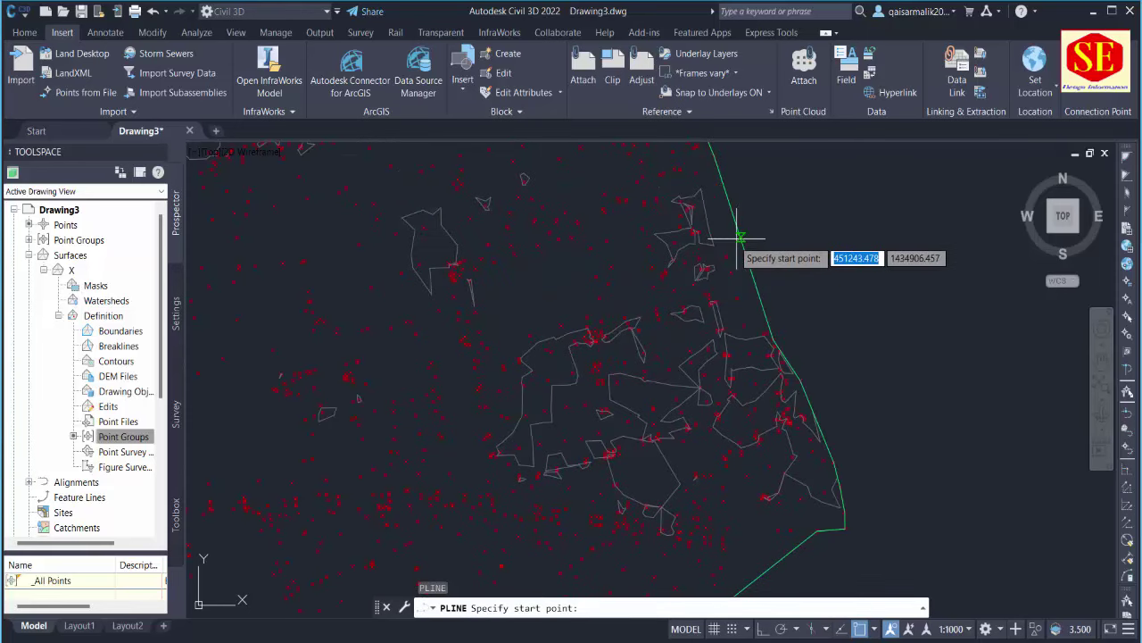
click(730, 238)
scroll(656, 277, down, 3)
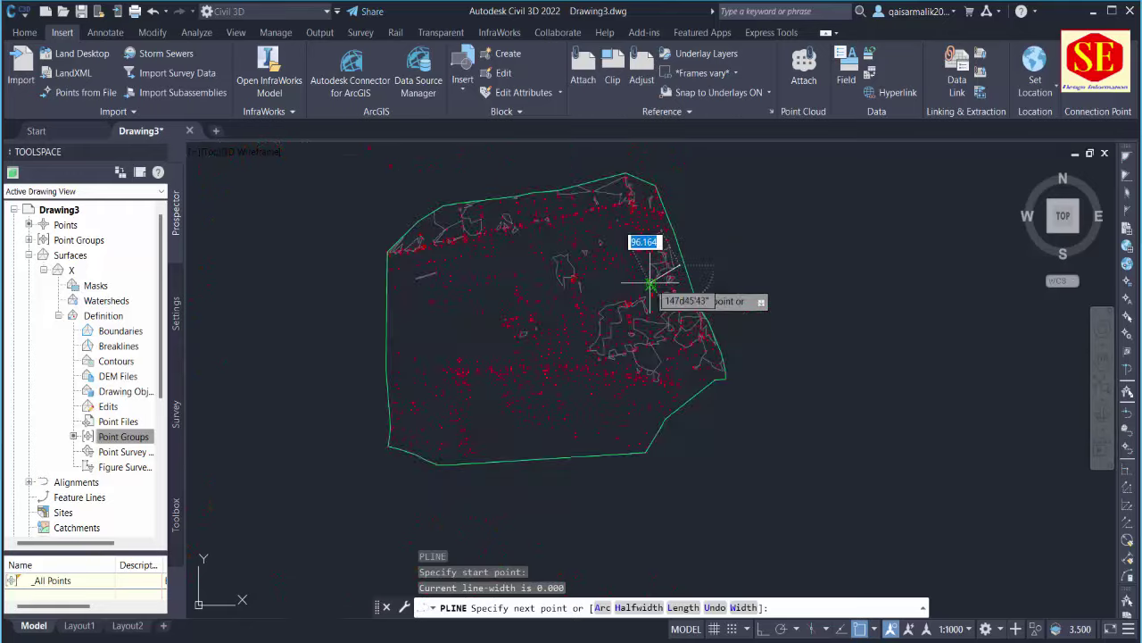
scroll(497, 329, down, 2)
scroll(492, 326, up, 1)
scroll(493, 329, down, 1)
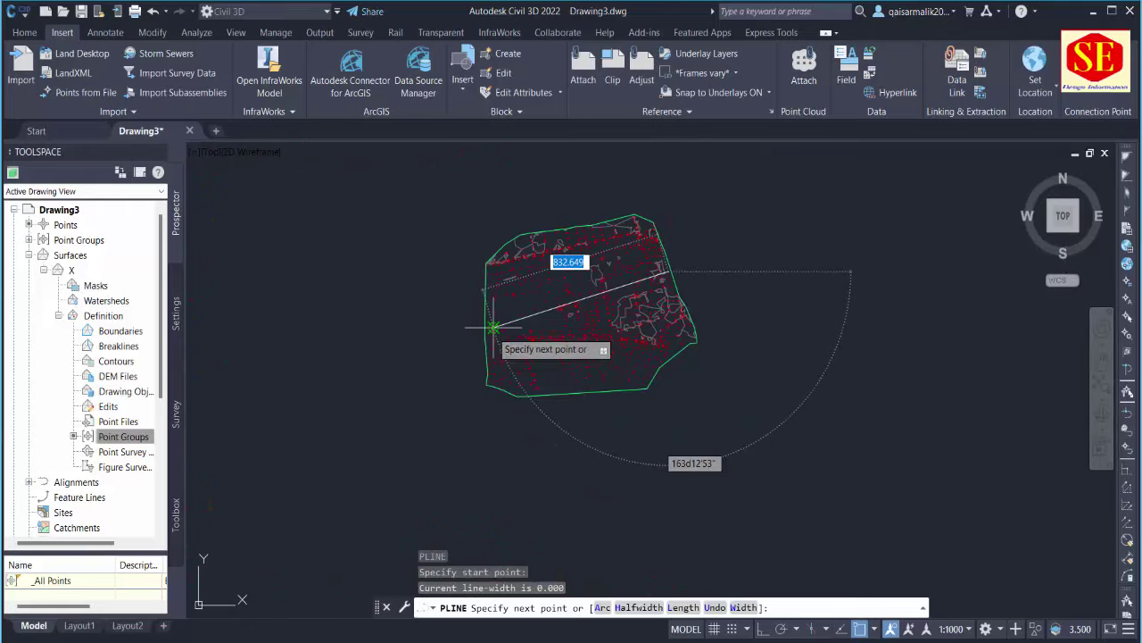
scroll(489, 326, up, 3)
scroll(491, 312, up, 2)
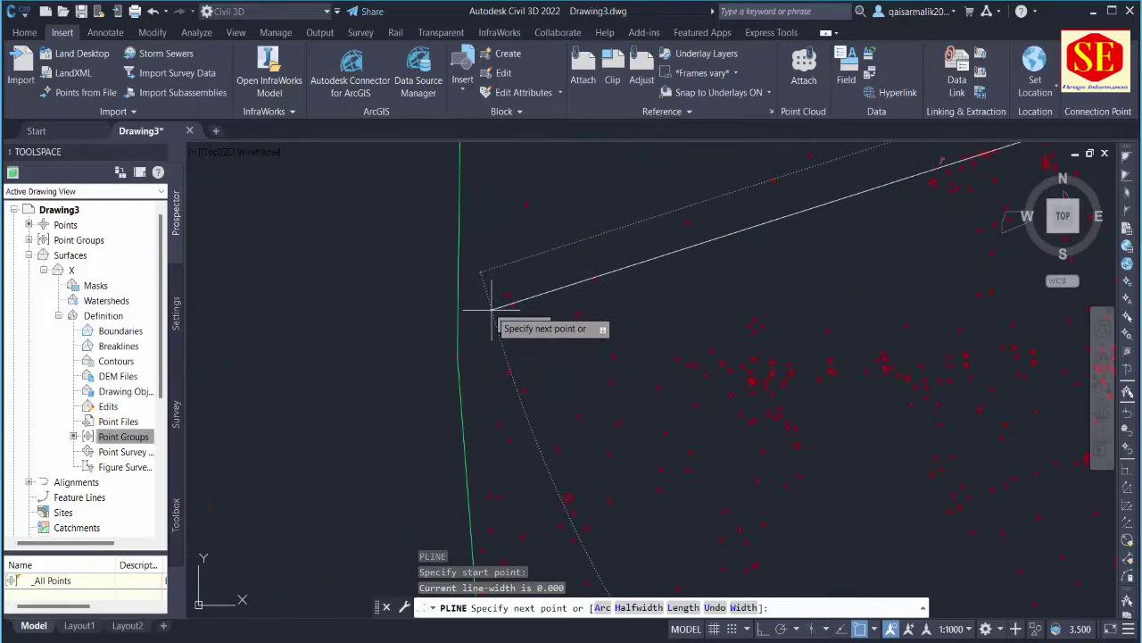
click(491, 311)
scroll(492, 312, down, 4)
key(Escape)
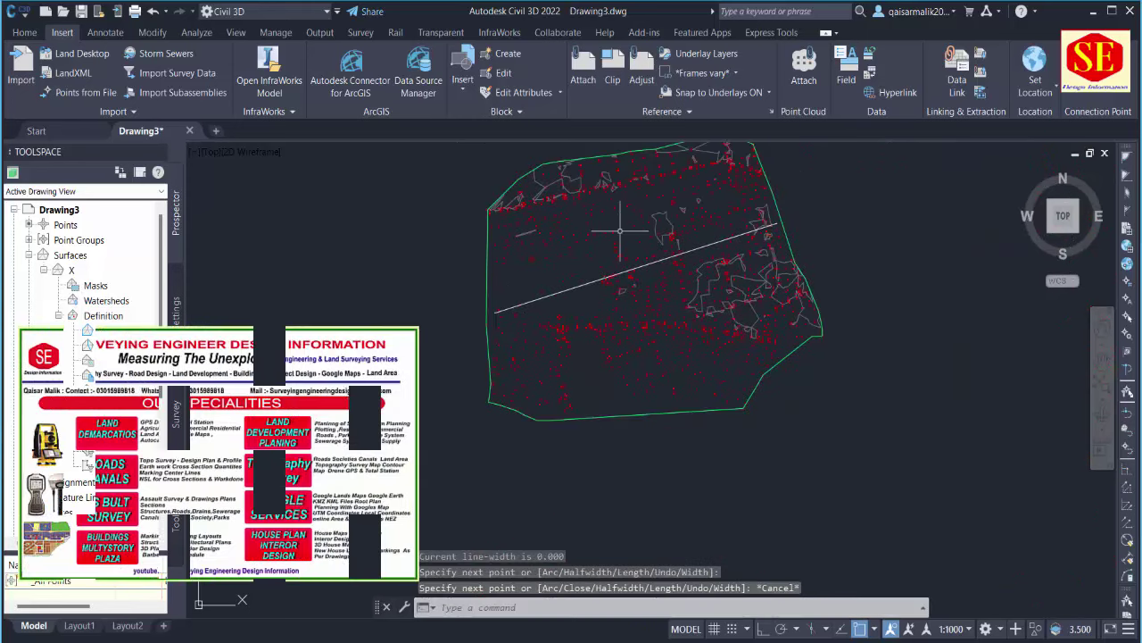
Draw a second polyline from the north boundary crossing the first line.
key(Return)
scroll(619, 161, up, 5)
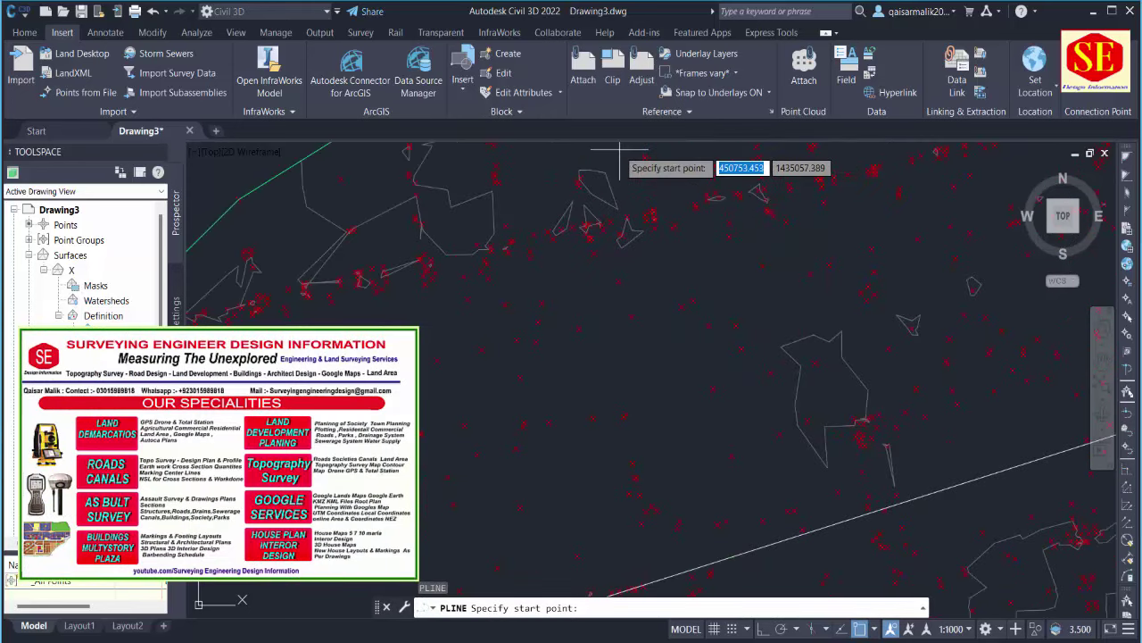
middle_drag(620, 160, 627, 264)
click(629, 265)
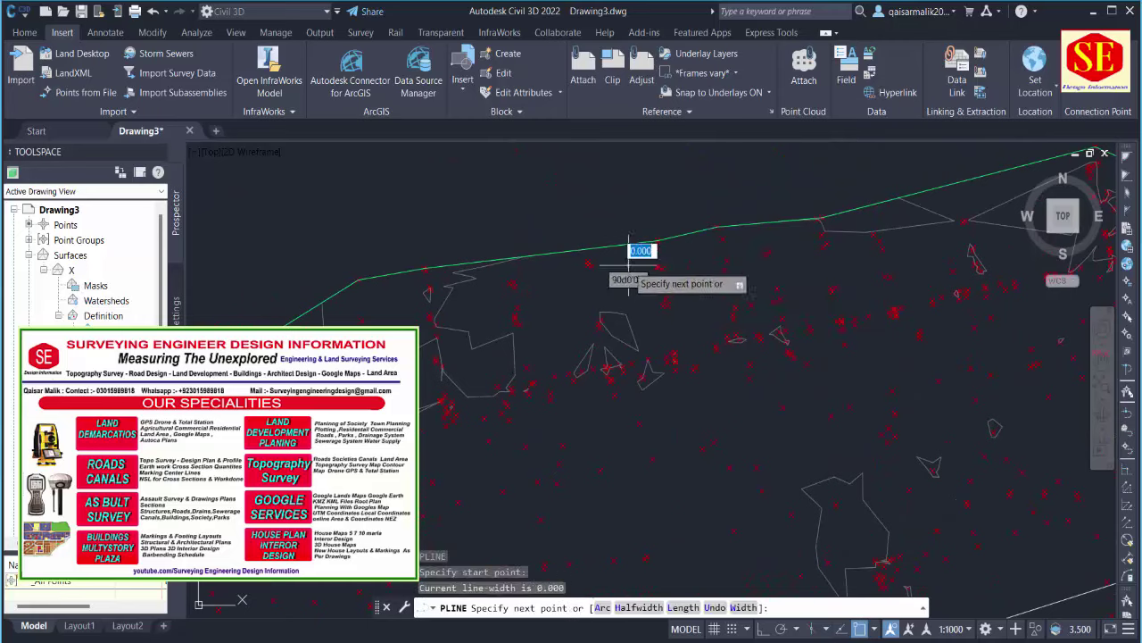
scroll(630, 266, down, 3)
scroll(632, 316, down, 3)
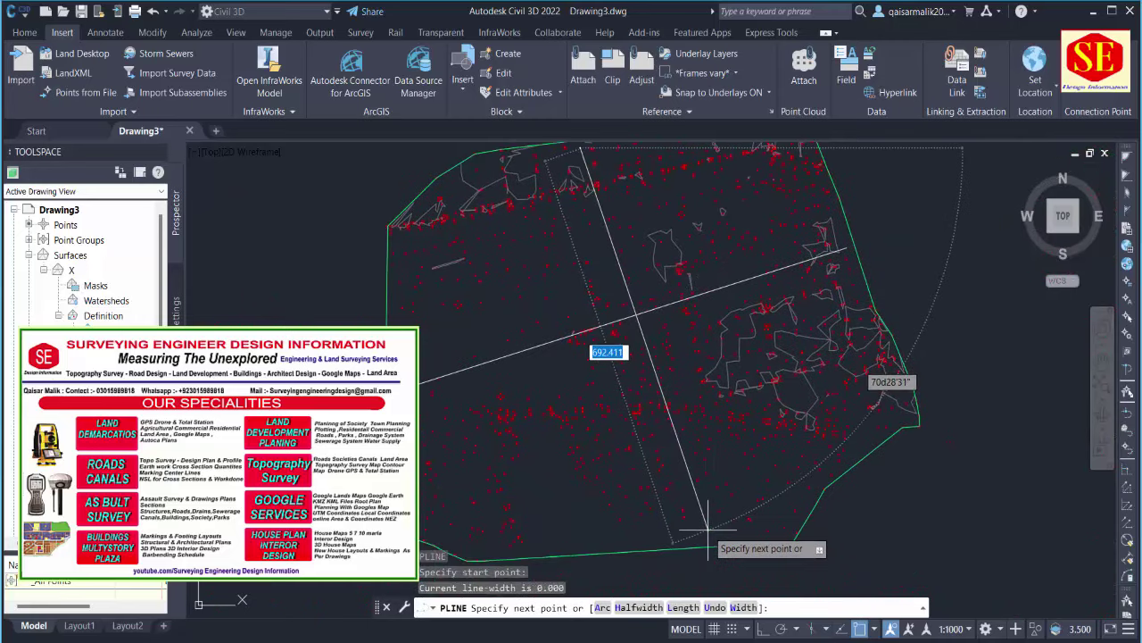
key(Escape)
scroll(696, 378, up, 2)
mouse_move(696, 377)
middle_down()
mouse_move(623, 471)
mouse_move(616, 385)
middle_up()
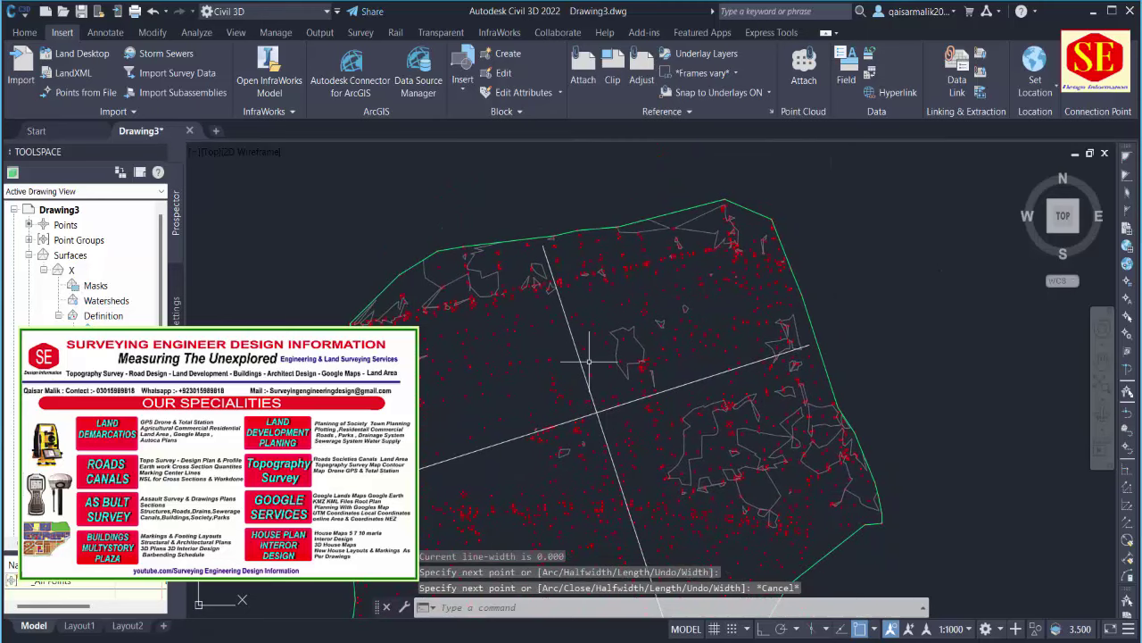
mouse_move(589, 361)
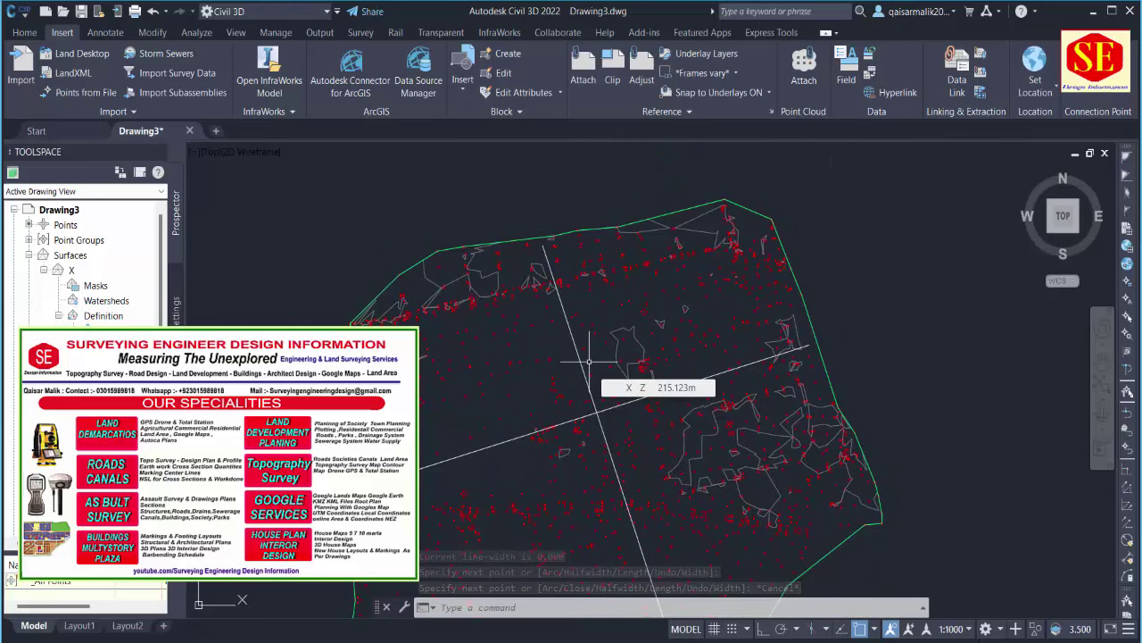
scroll(619, 415, up, 2)
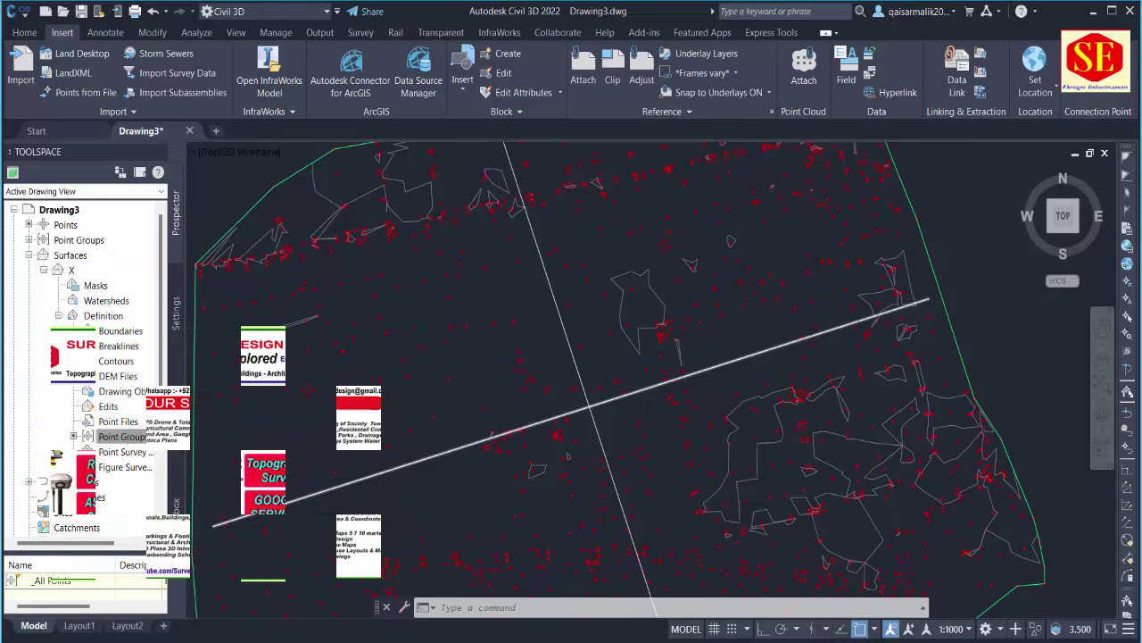
scroll(643, 388, down, 2)
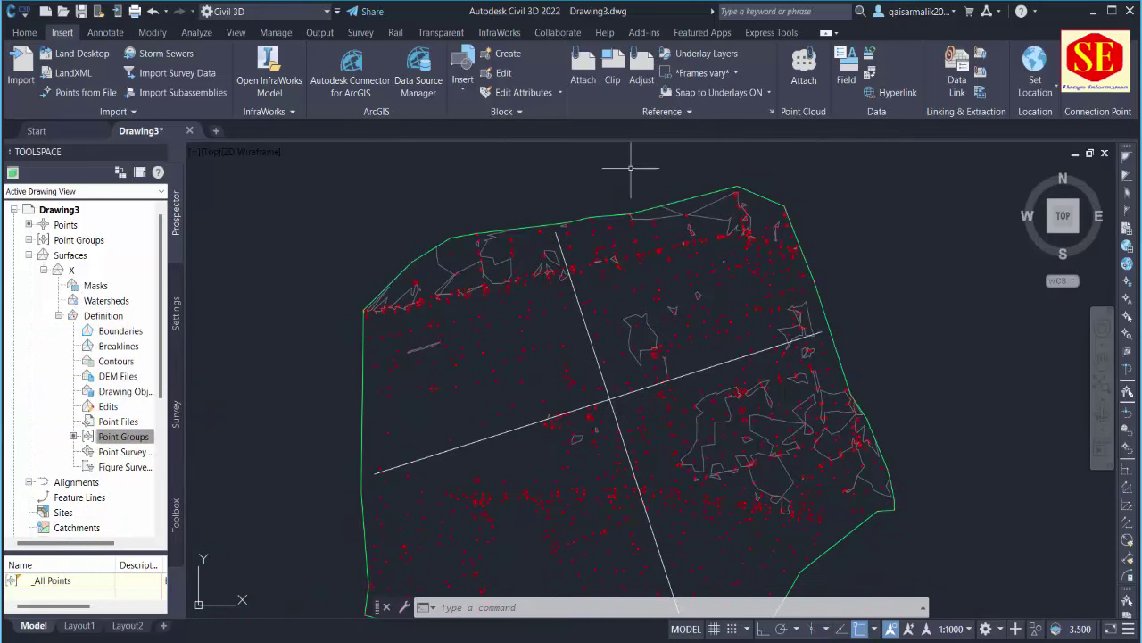
Create an alignment from objects by picking the north–south line and accepting its direction.
click(34, 34)
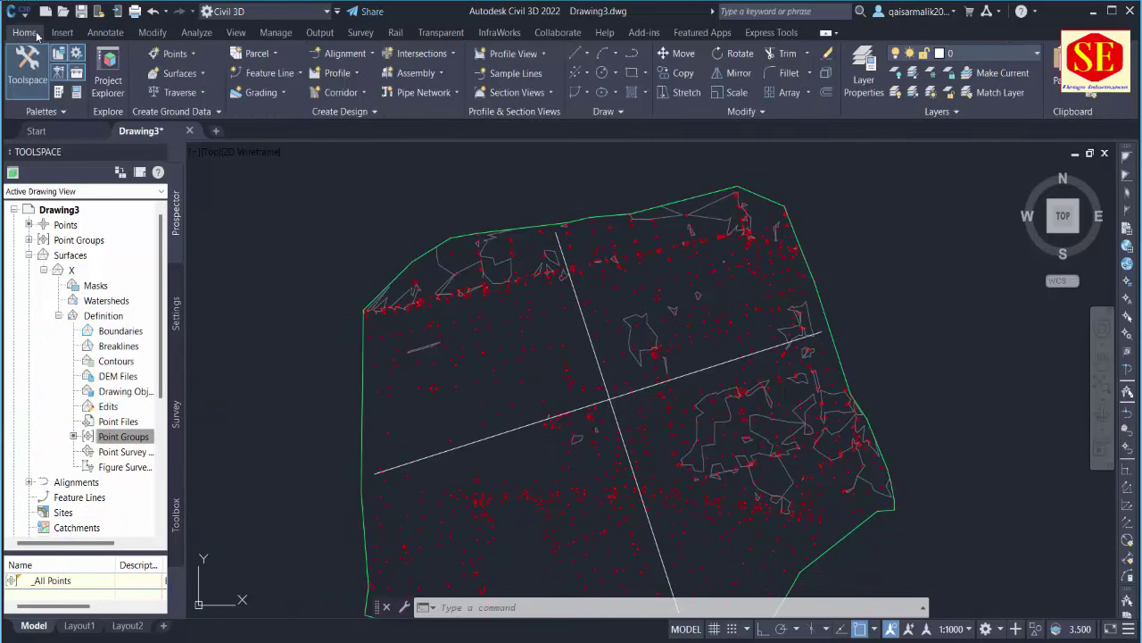
click(357, 53)
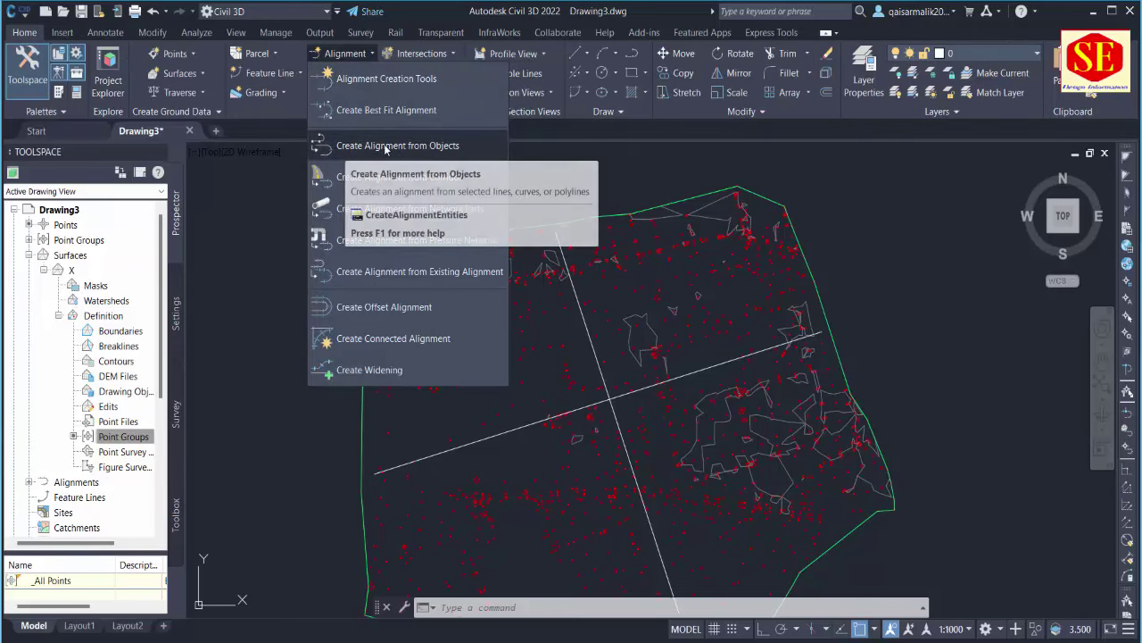
click(384, 144)
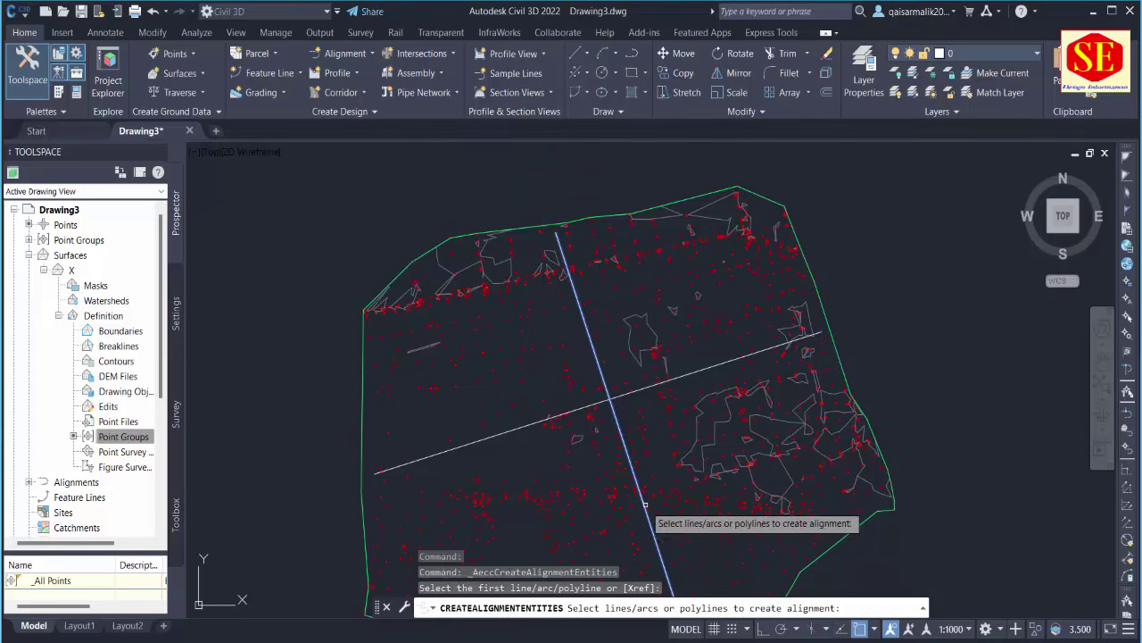
middle_drag(641, 495, 629, 379)
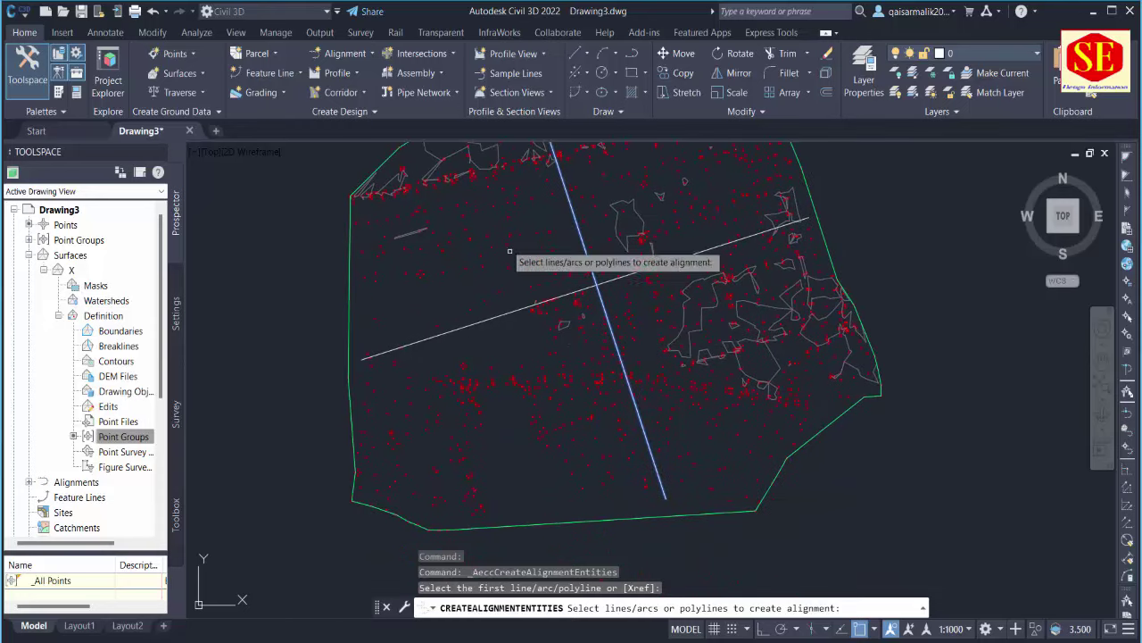
click(343, 54)
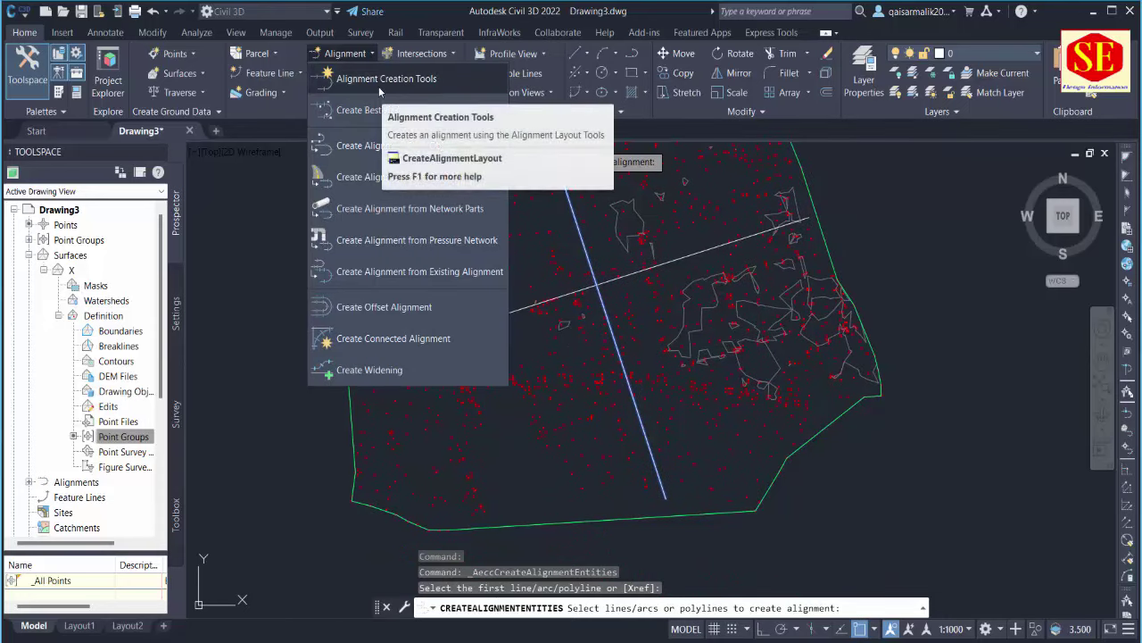
middle_drag(576, 206, 571, 278)
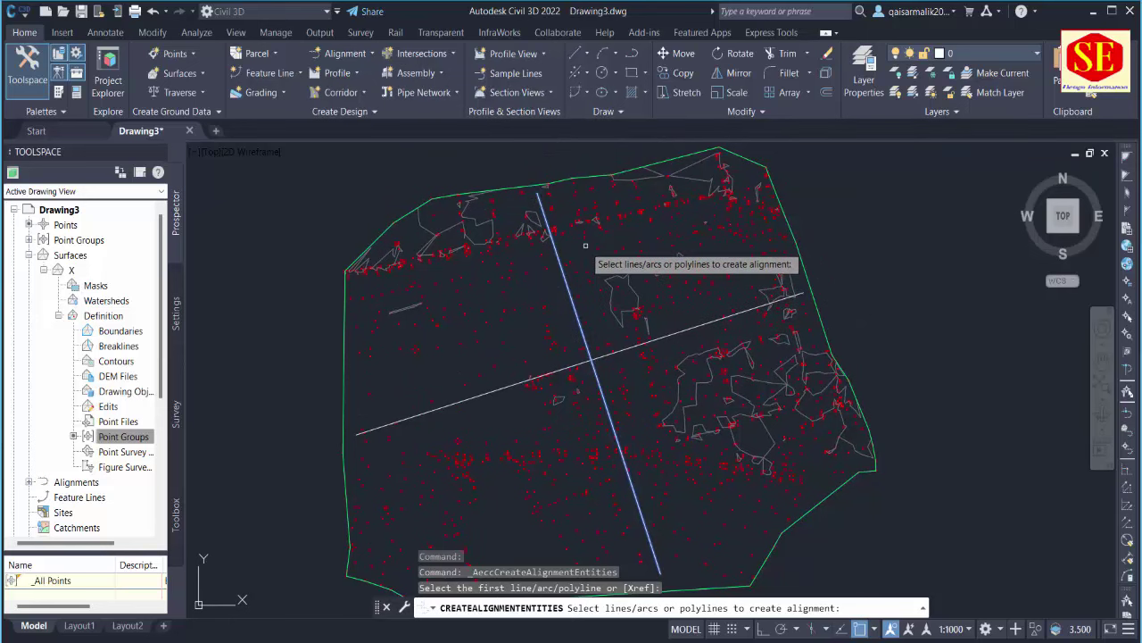
click(585, 245)
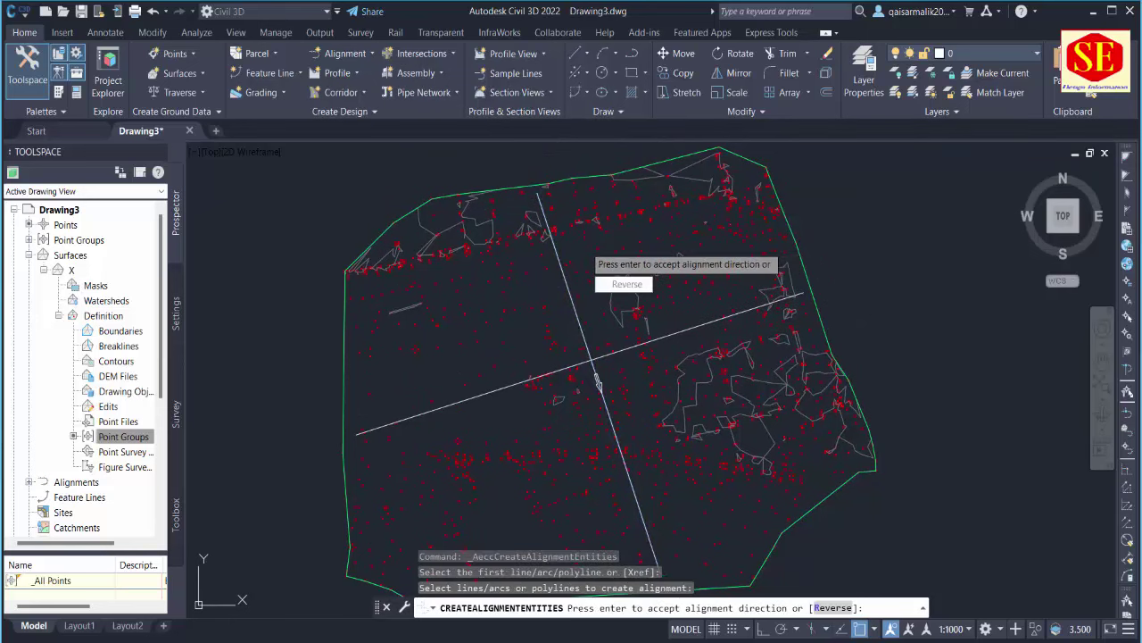
right_click(586, 252)
click(616, 257)
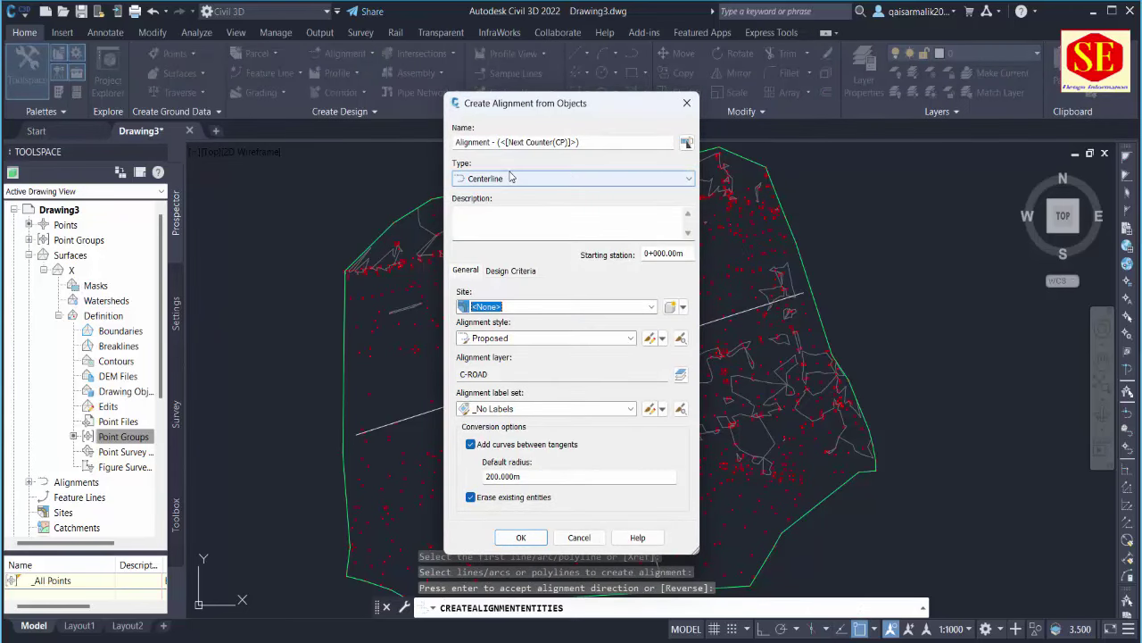
Name the alignment A with Proposed style and All Labels label set, and create it.
click(551, 143)
key(ctrl+a)
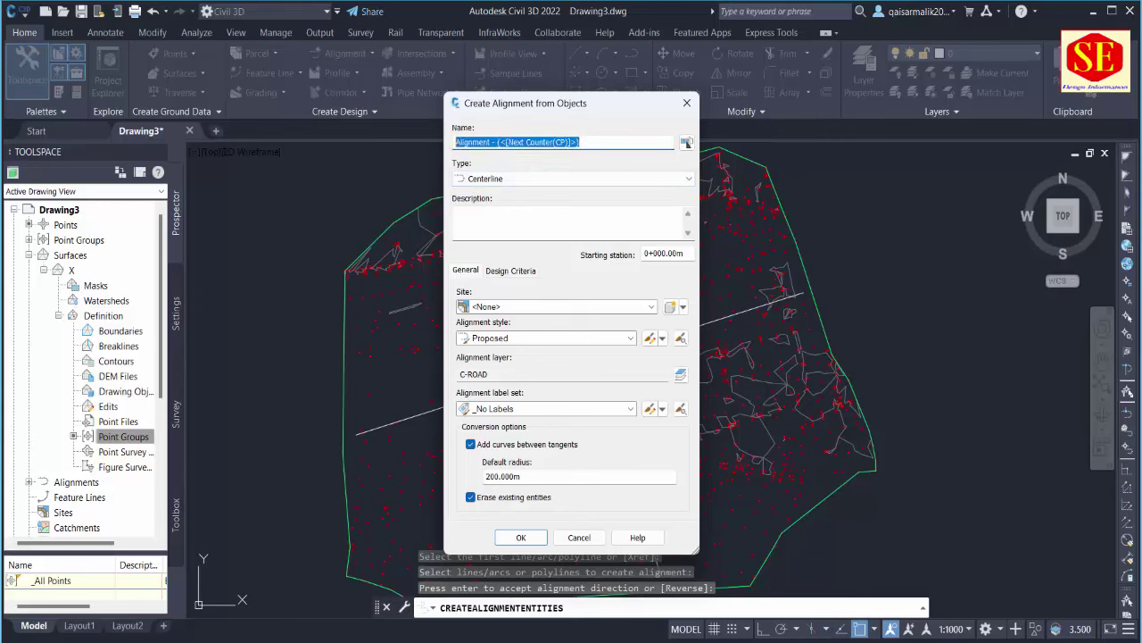
text(A)
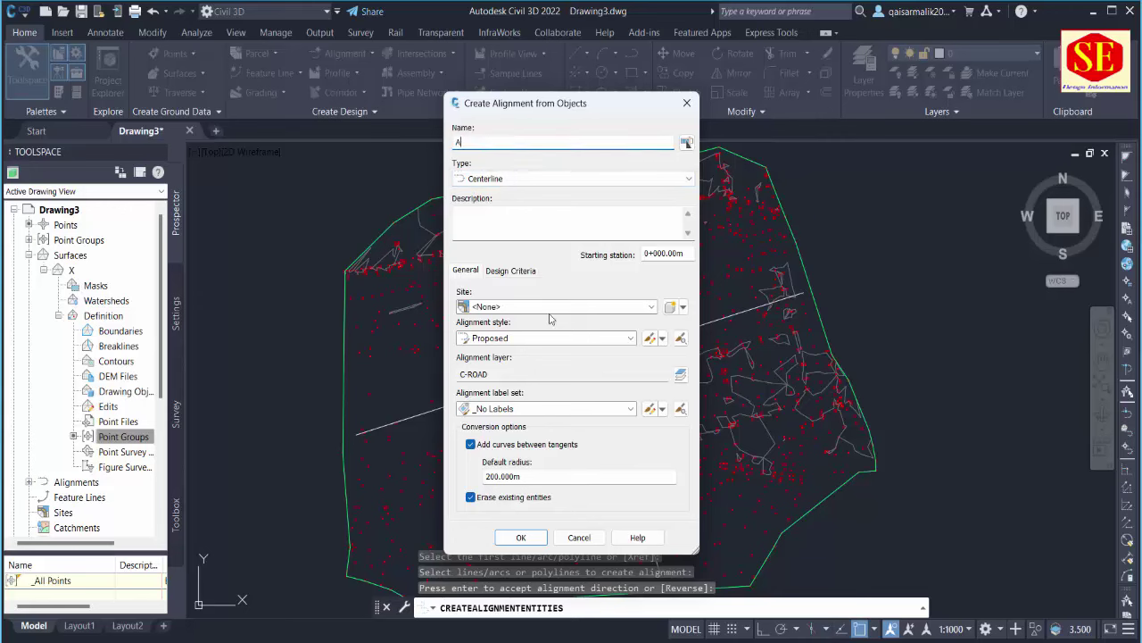
click(532, 339)
click(503, 416)
click(513, 411)
click(510, 437)
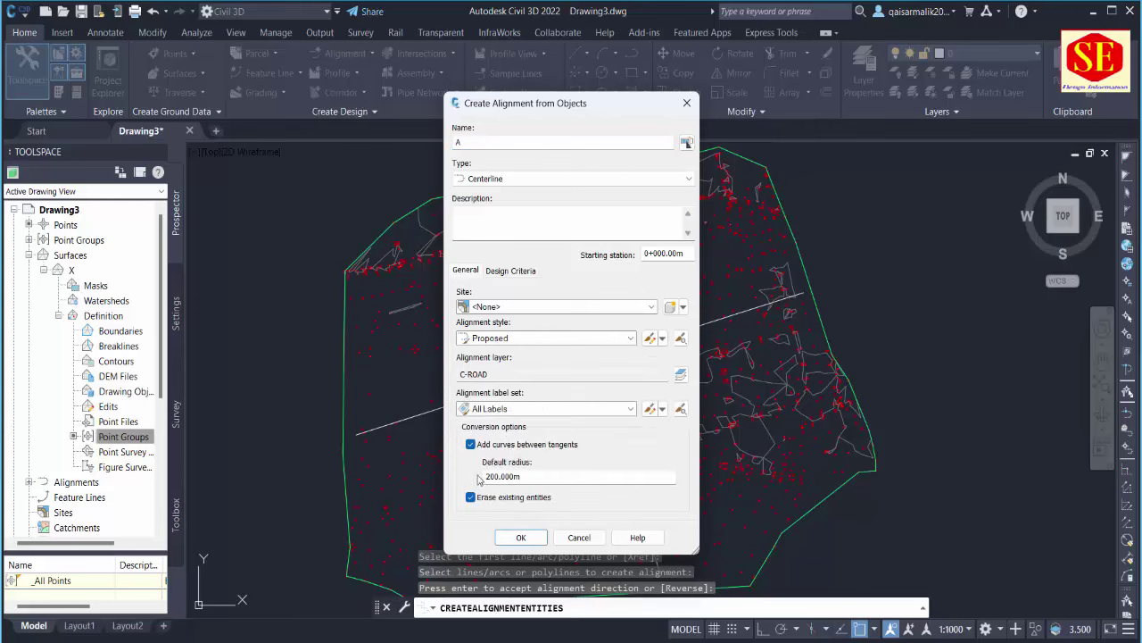
drag(539, 105, 731, 122)
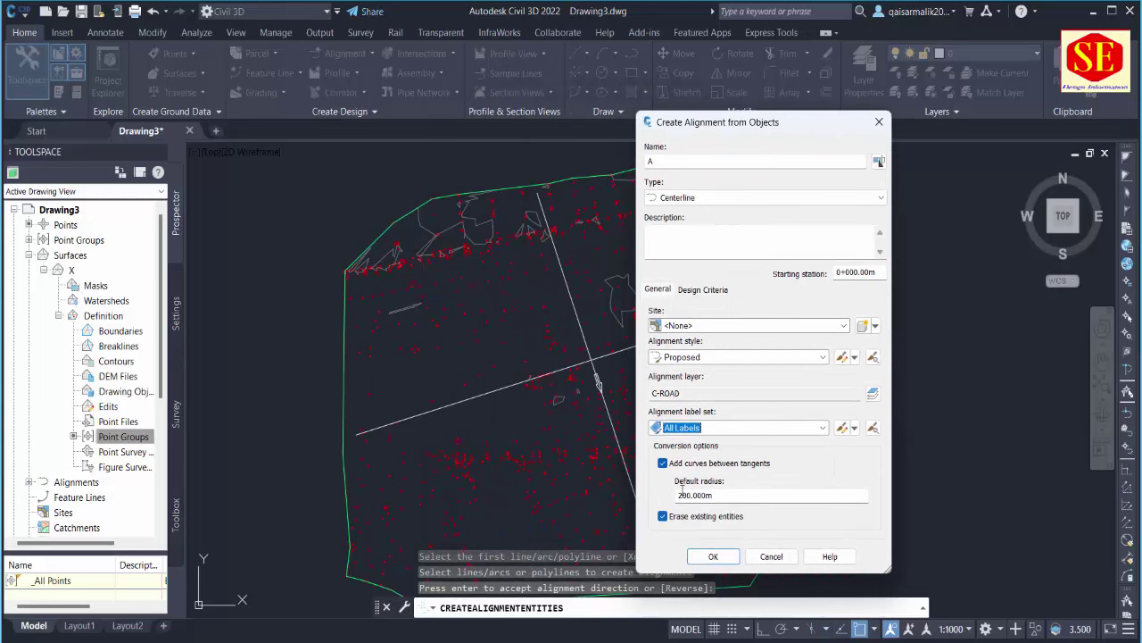
click(709, 557)
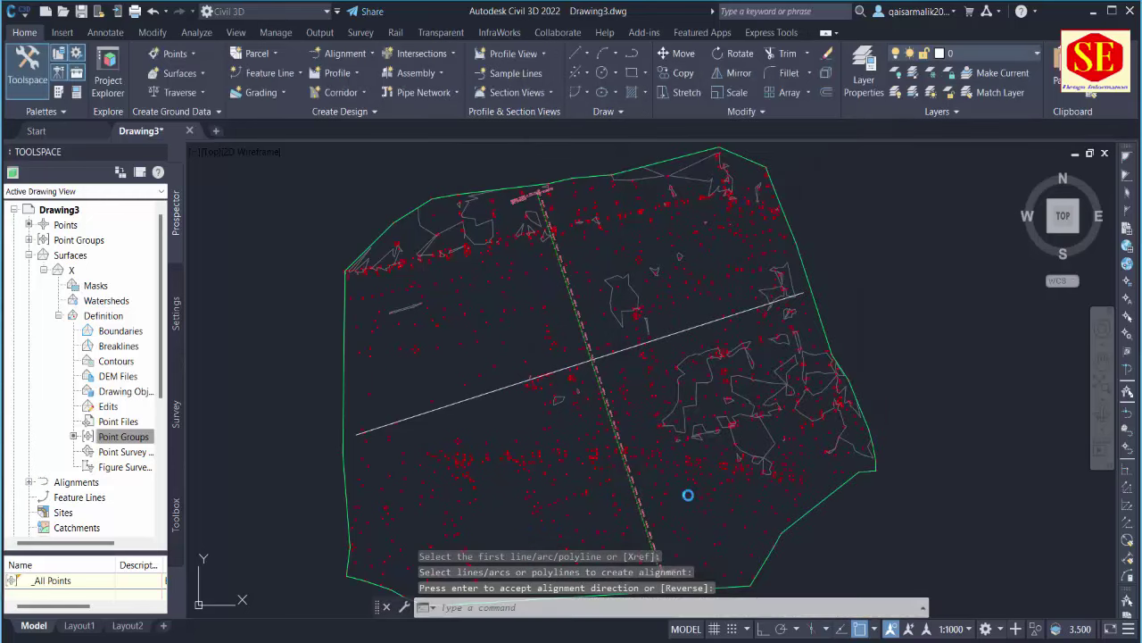
scroll(682, 499, up, 2)
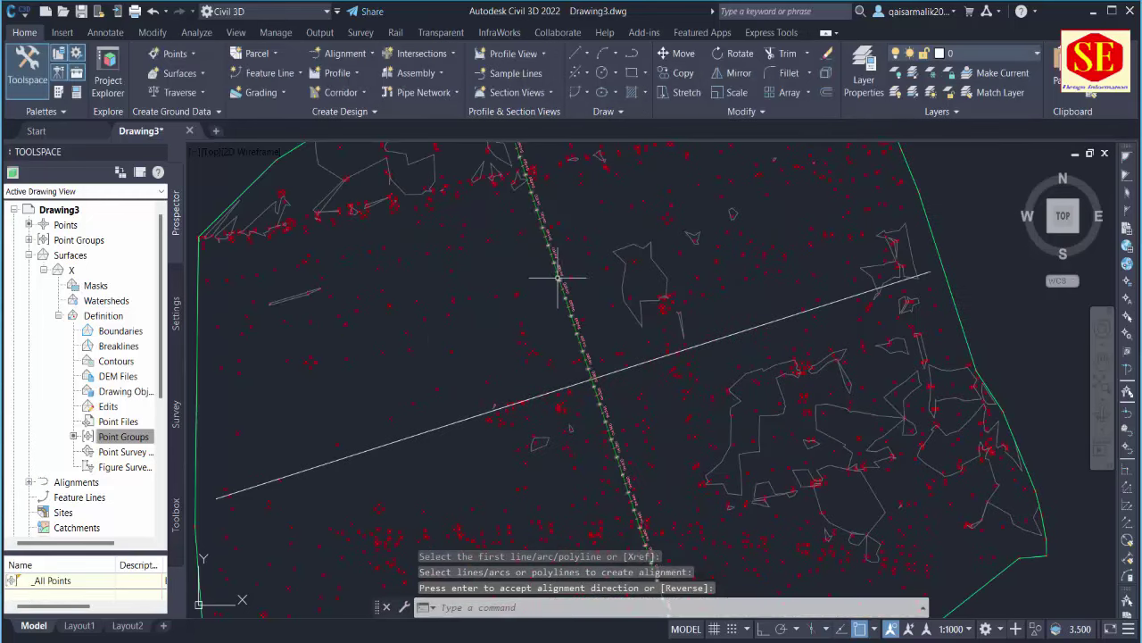
middle_drag(558, 277, 585, 353)
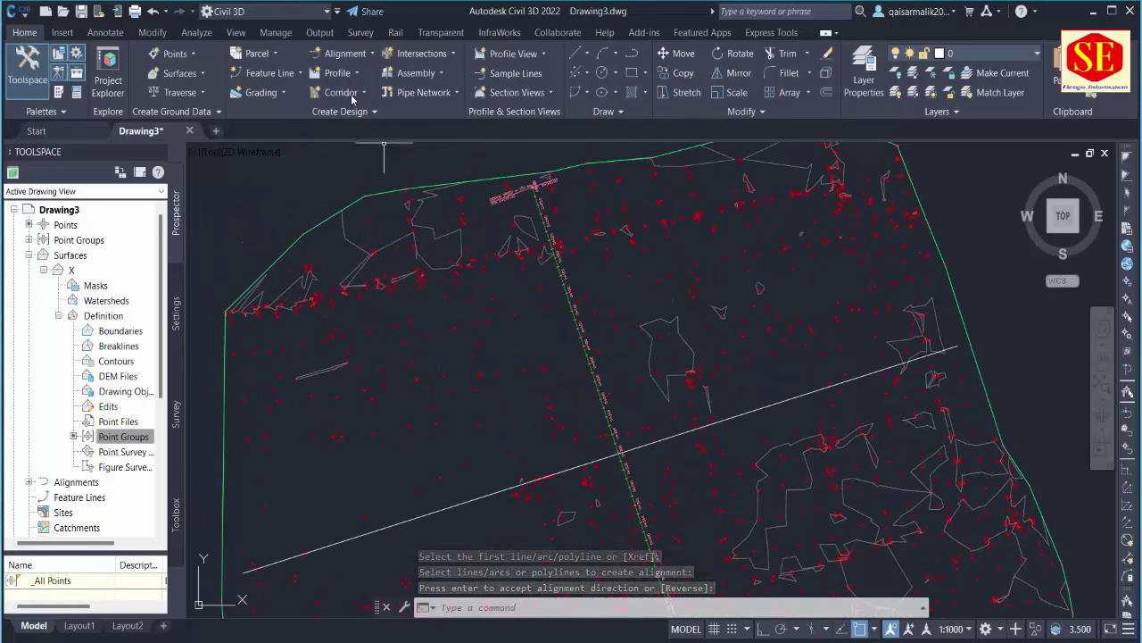
Create alignment B from the southwest–northeast line, accepting its direction.
click(344, 53)
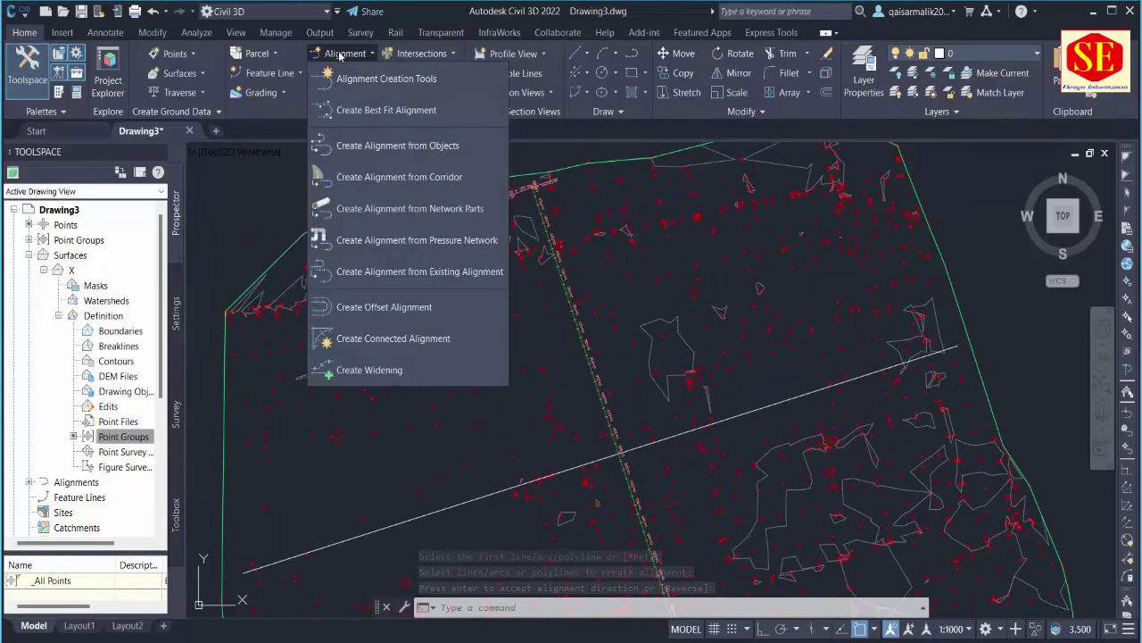
click(380, 146)
click(763, 402)
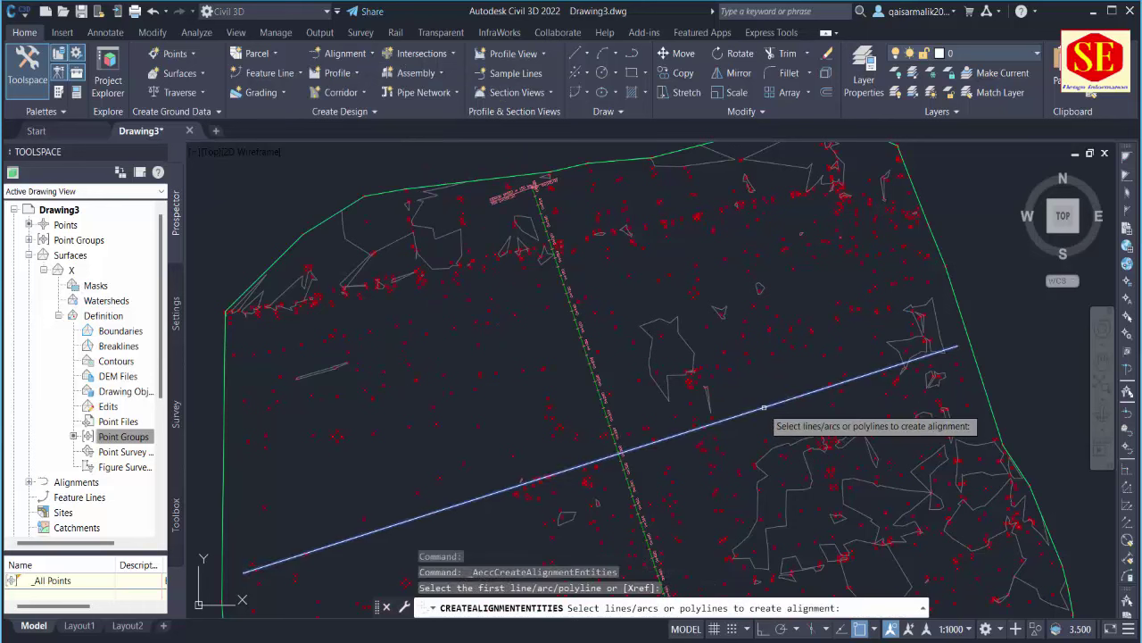
key(Return)
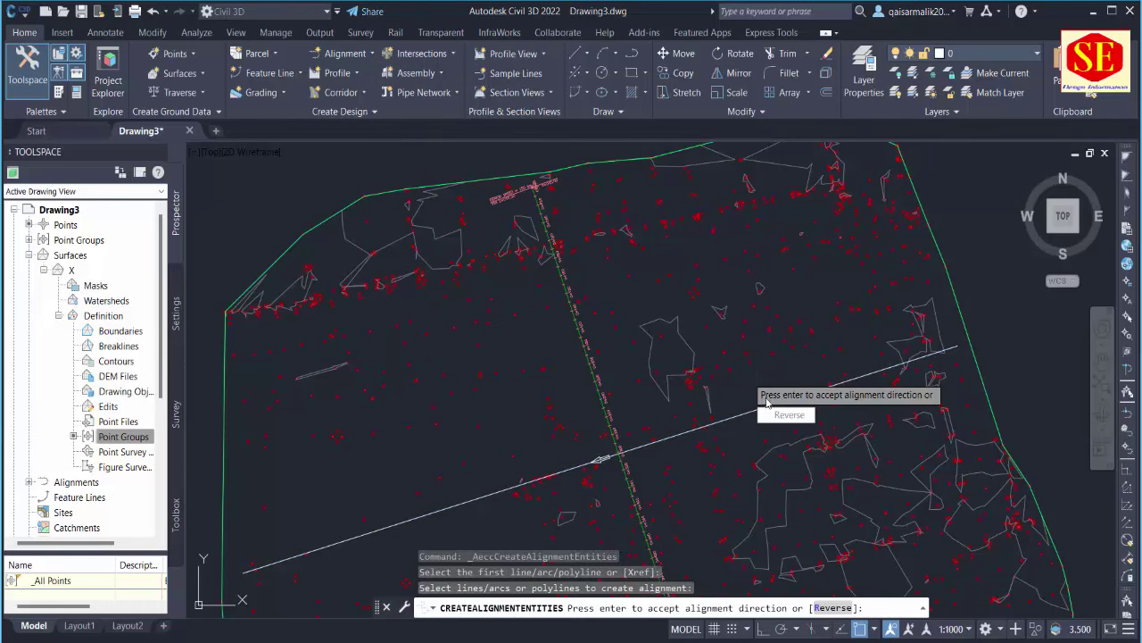
right_click(745, 380)
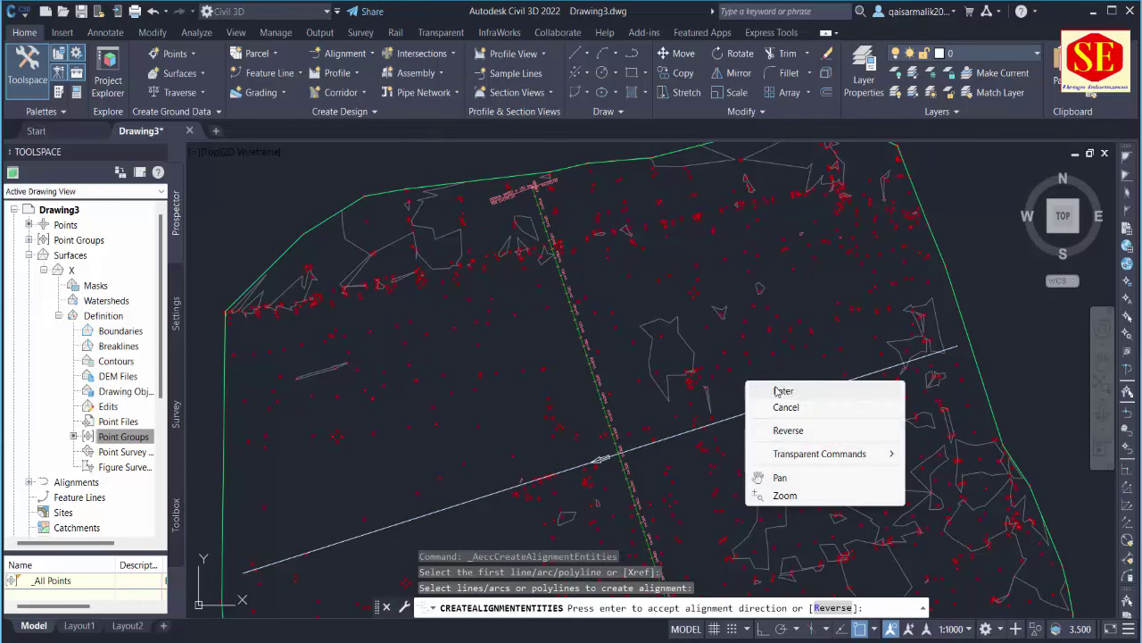
click(782, 391)
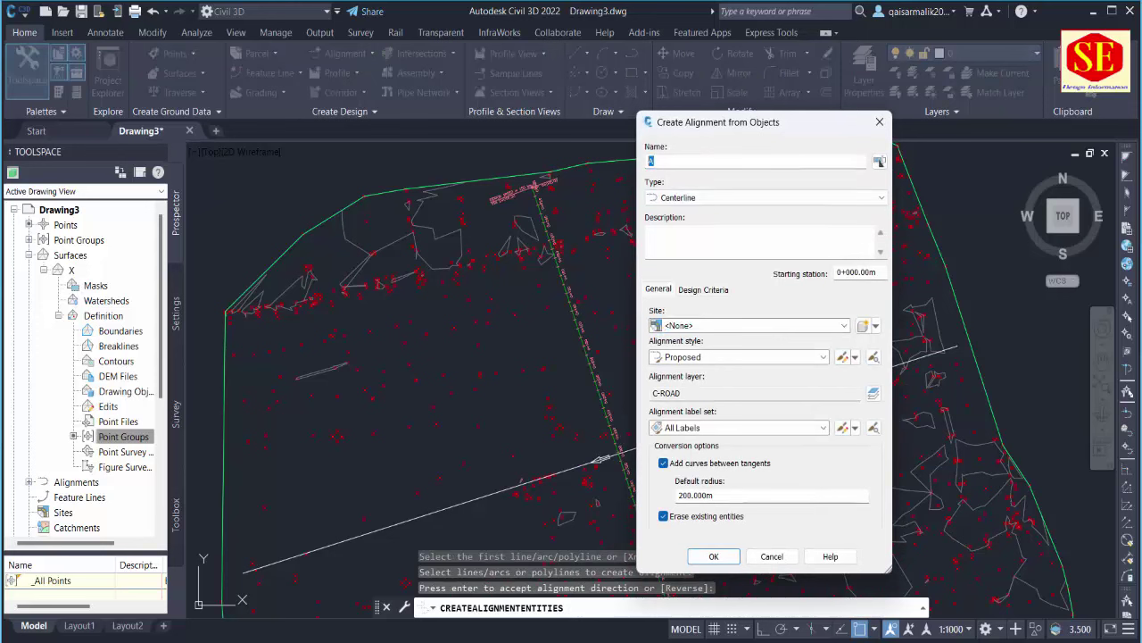
text(8)
click(711, 556)
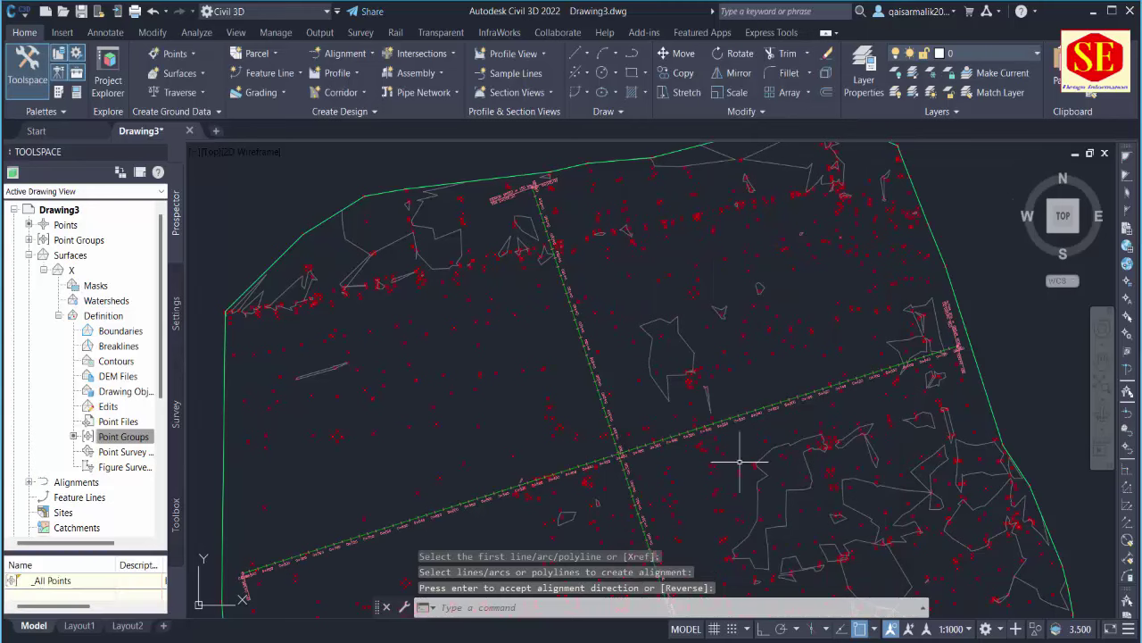
Pan and zoom to frame both alignments around the road crossing.
middle_drag(632, 317, 636, 214)
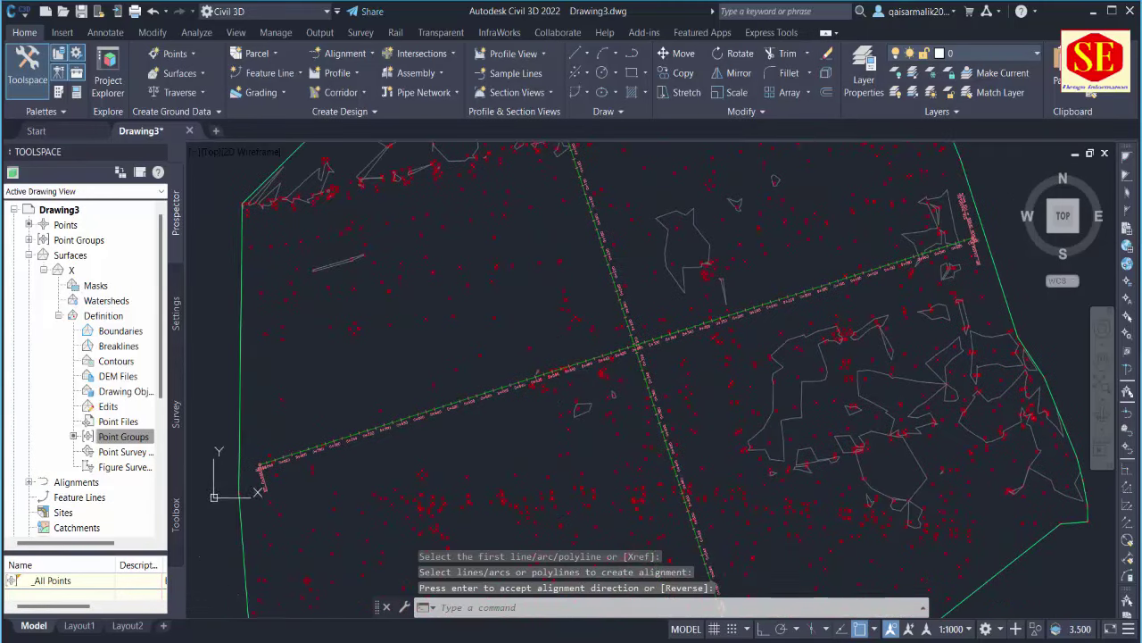
mouse_move(800, 210)
middle_down()
mouse_move(790, 352)
mouse_move(755, 294)
middle_up()
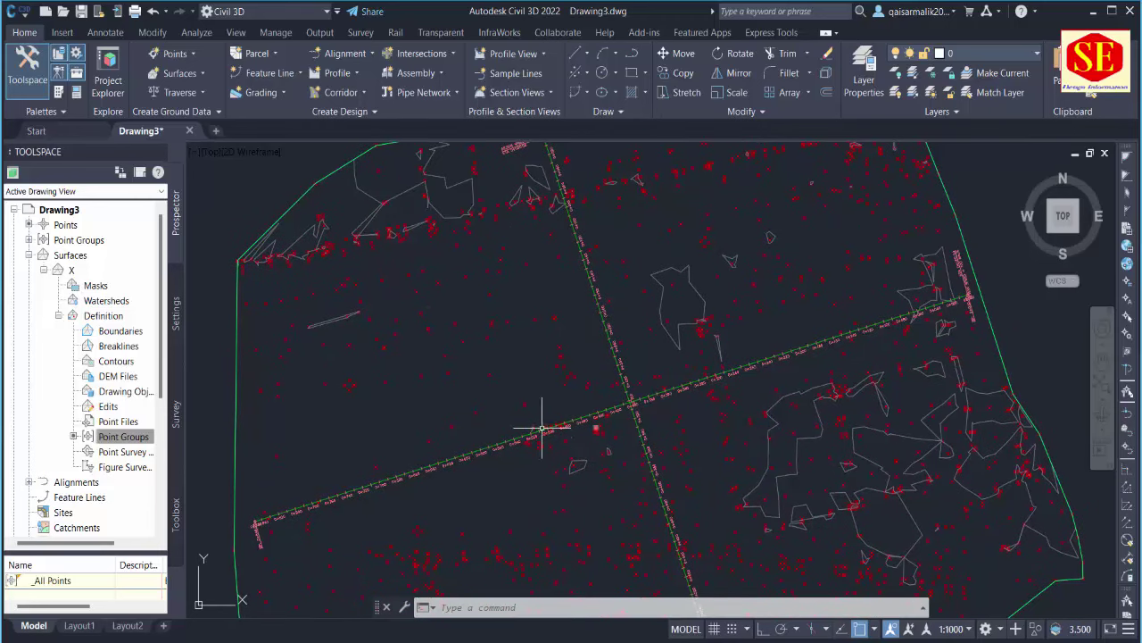
mouse_move(666, 424)
middle_down()
mouse_move(615, 388)
mouse_move(551, 408)
mouse_move(533, 399)
middle_up()
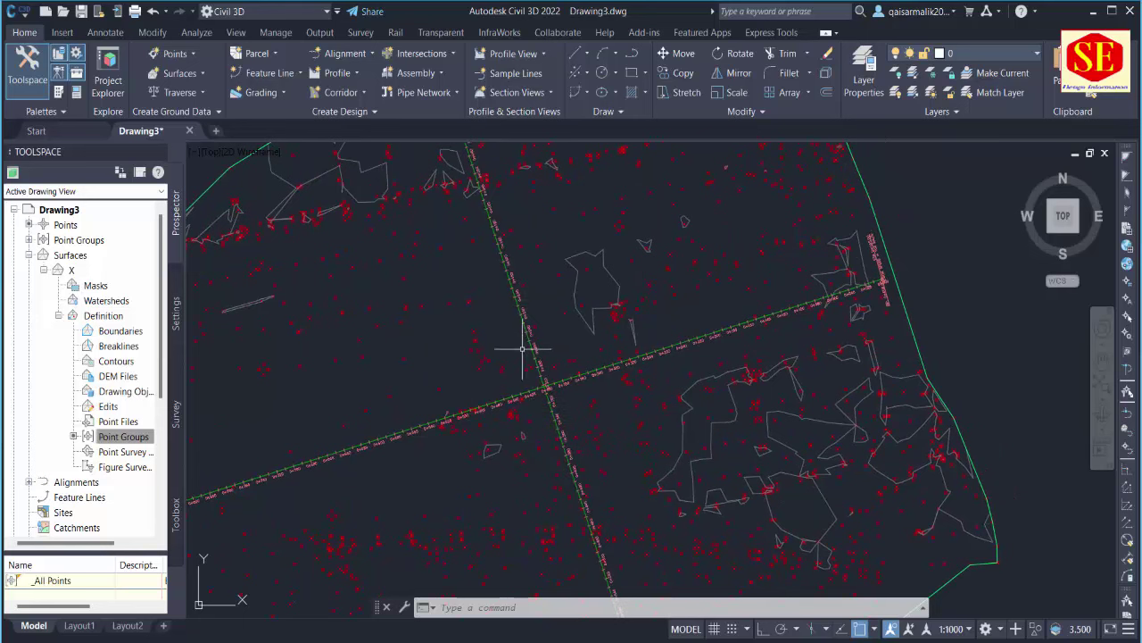
scroll(638, 327, down, 2)
middle_drag(633, 318, 529, 321)
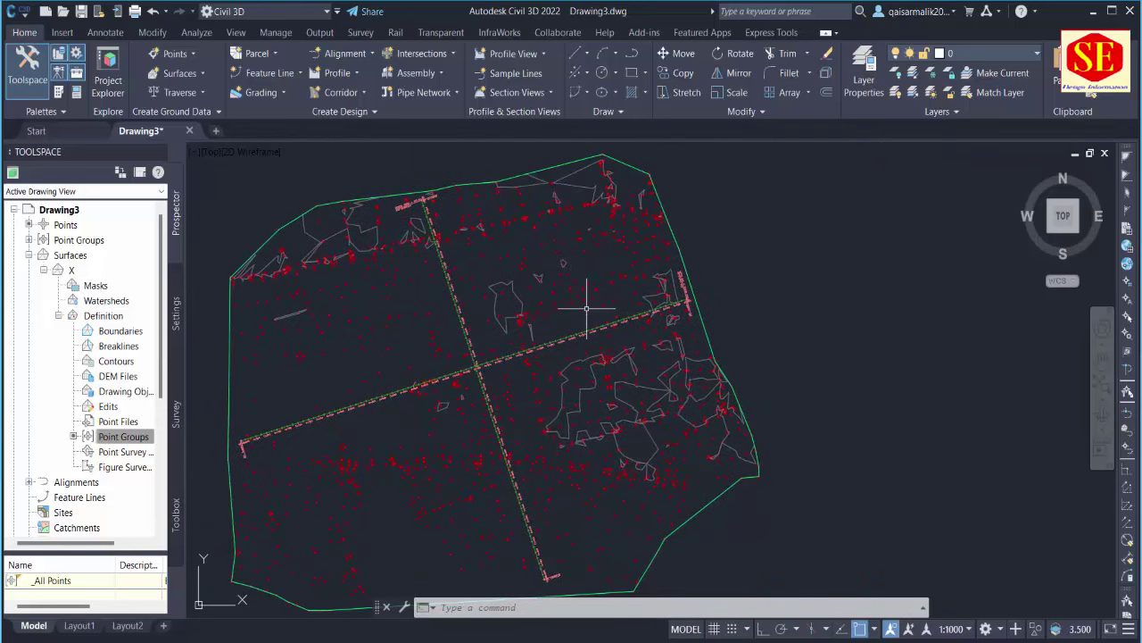
Profile surface X along alignment A and choose to draw it in a profile view.
click(339, 74)
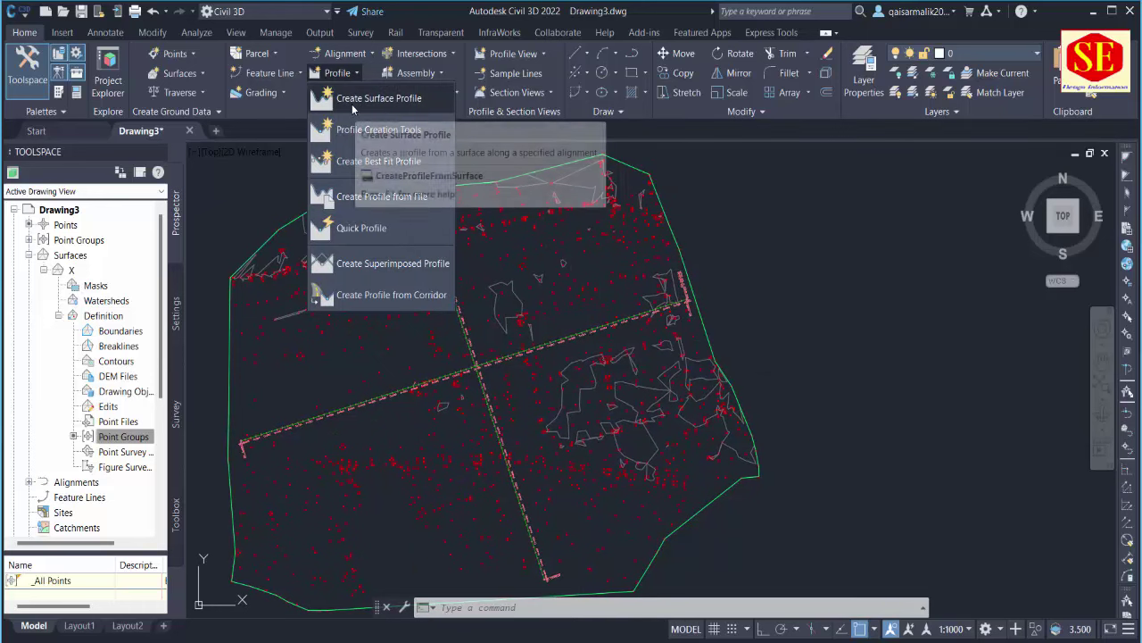
click(354, 100)
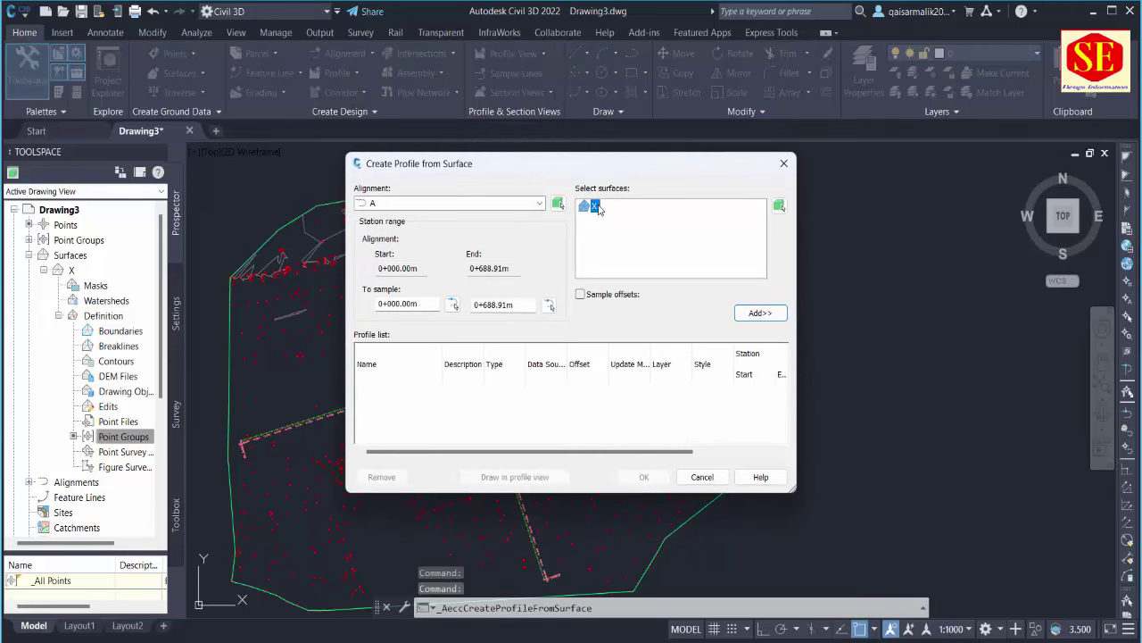
click(425, 204)
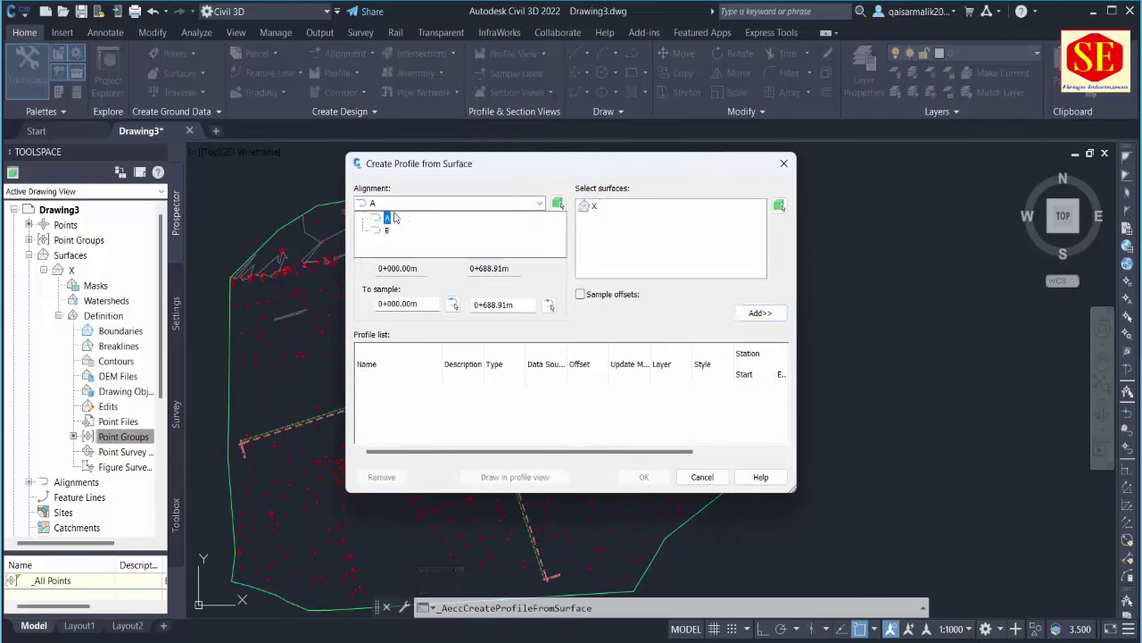
click(387, 219)
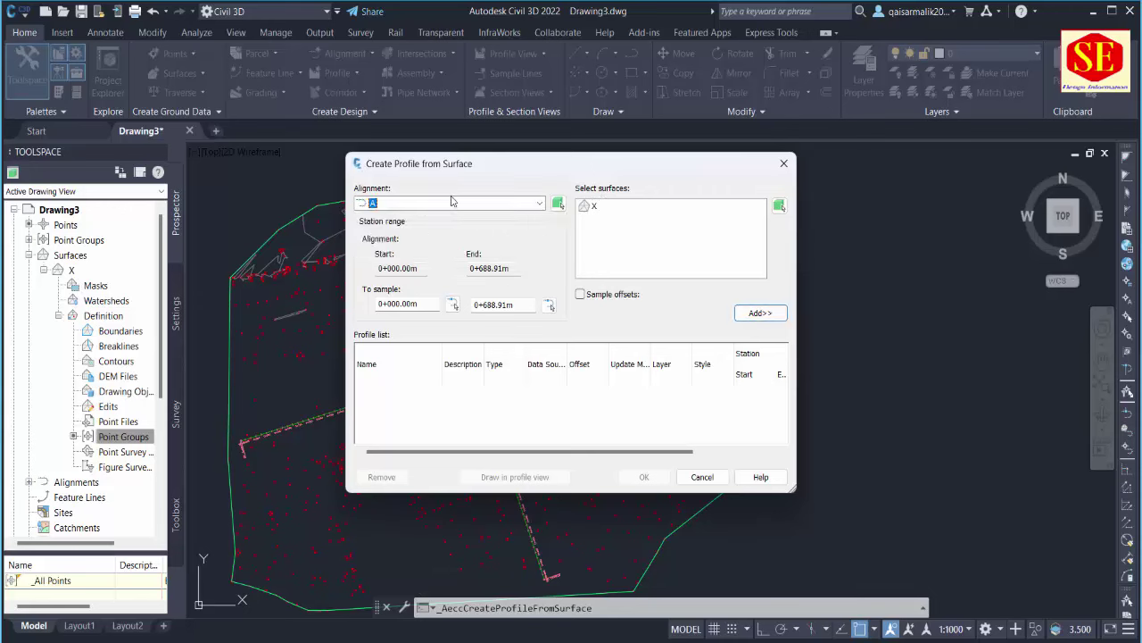
click(759, 313)
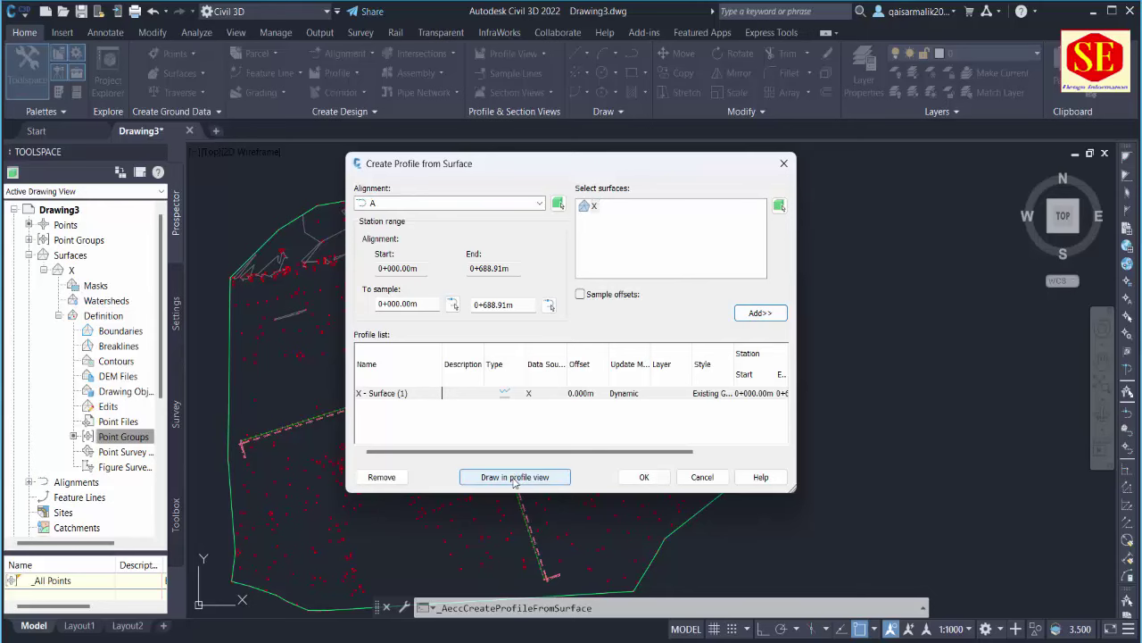
click(514, 477)
Keep alignment A and the Profile View style in the profile view wizard.
click(478, 200)
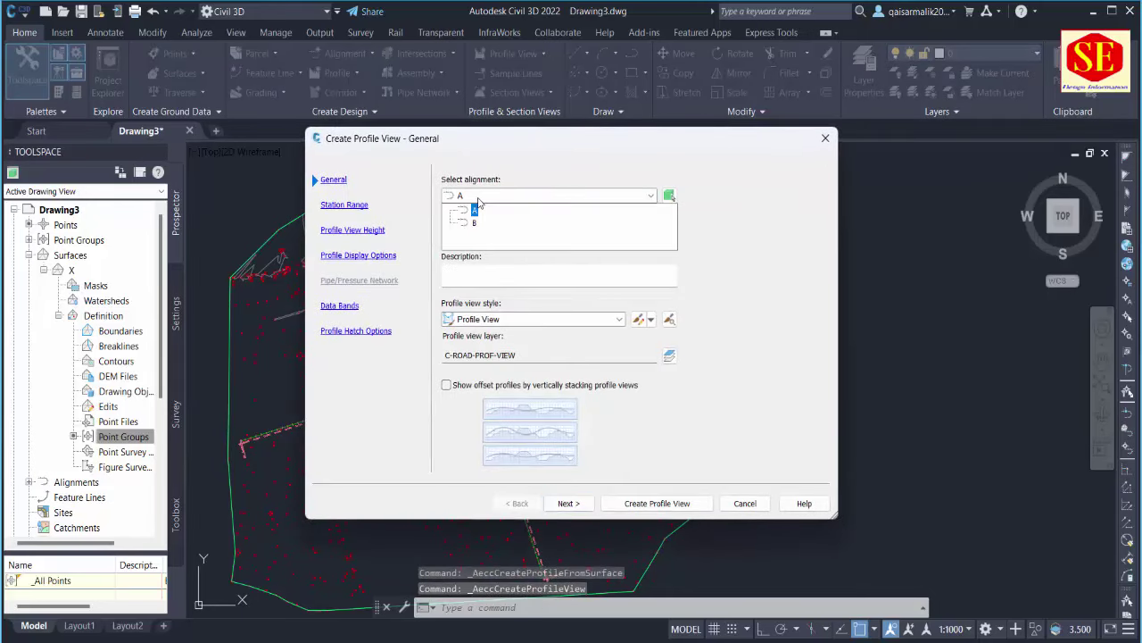
click(477, 204)
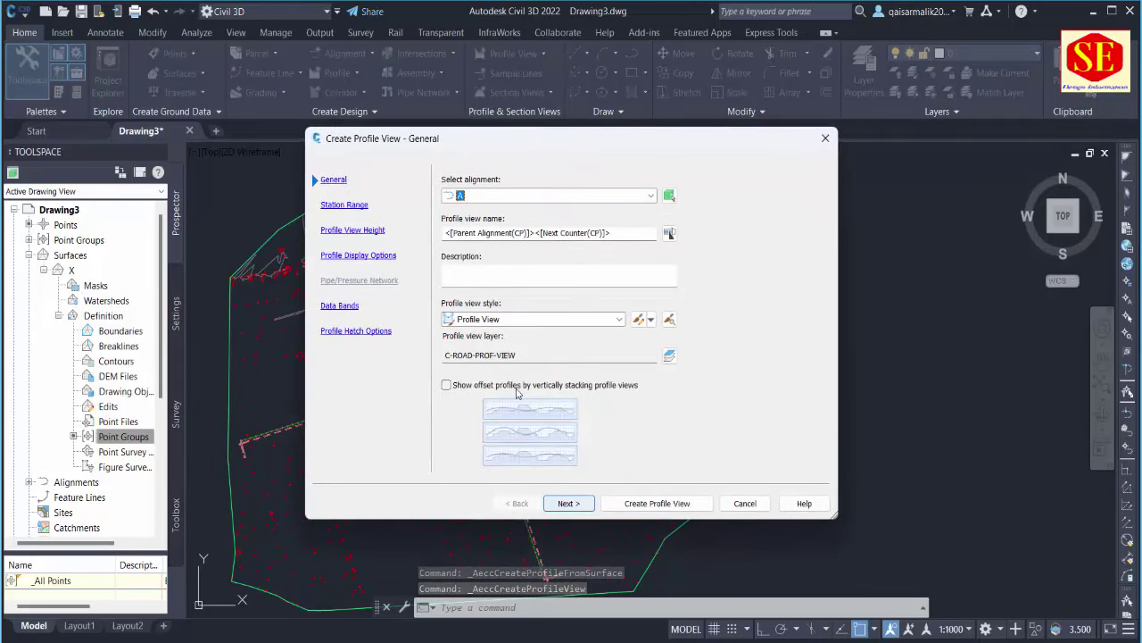
click(511, 320)
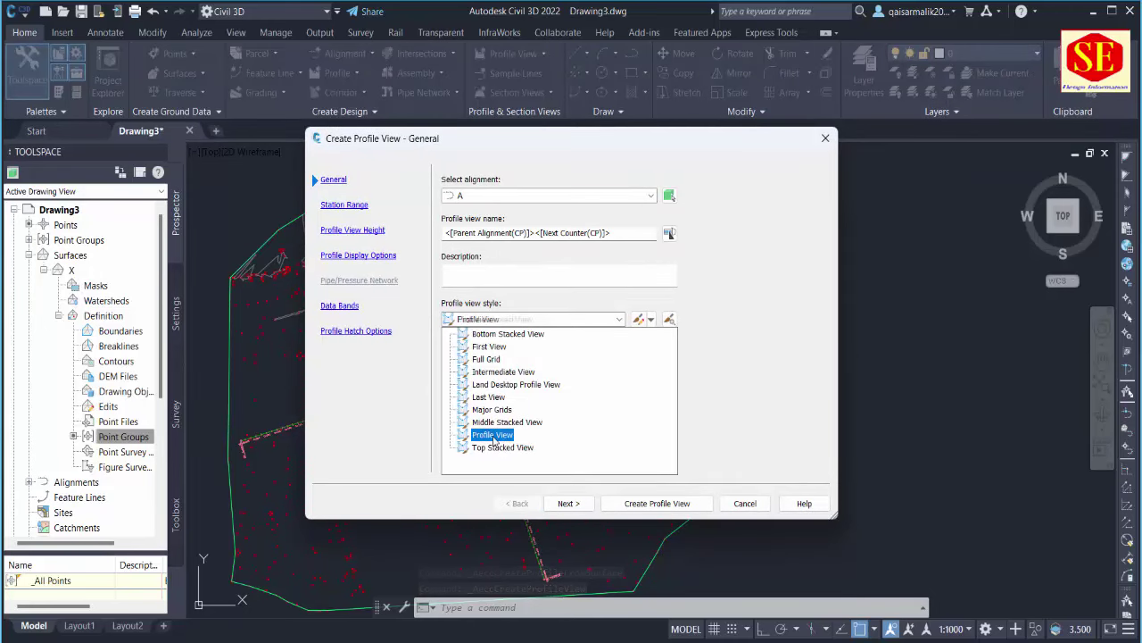
click(512, 320)
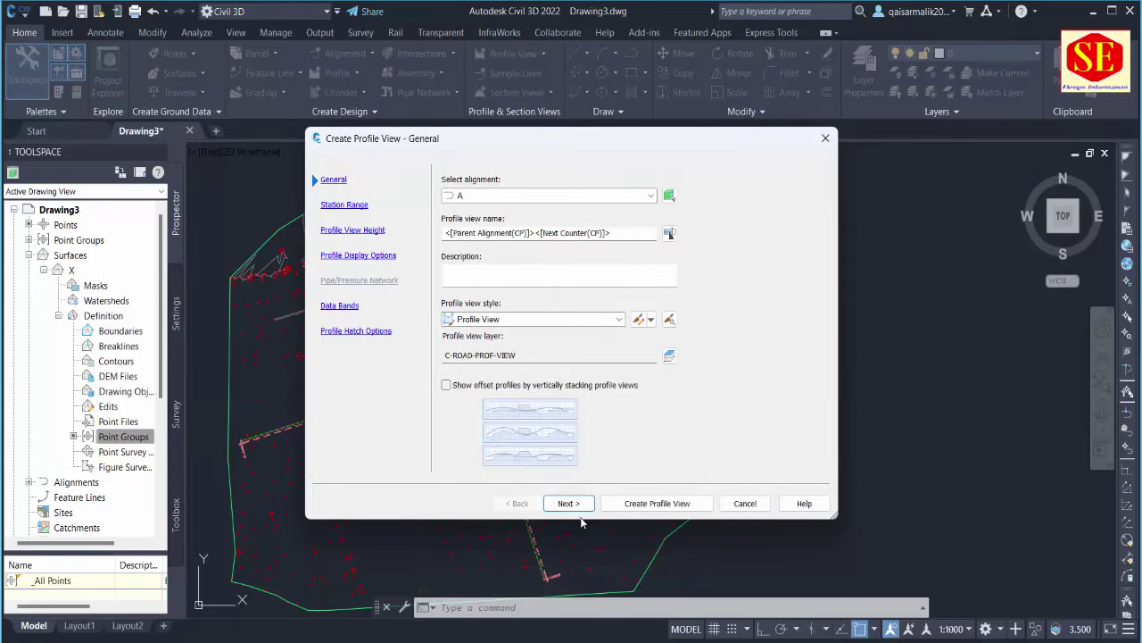
click(569, 504)
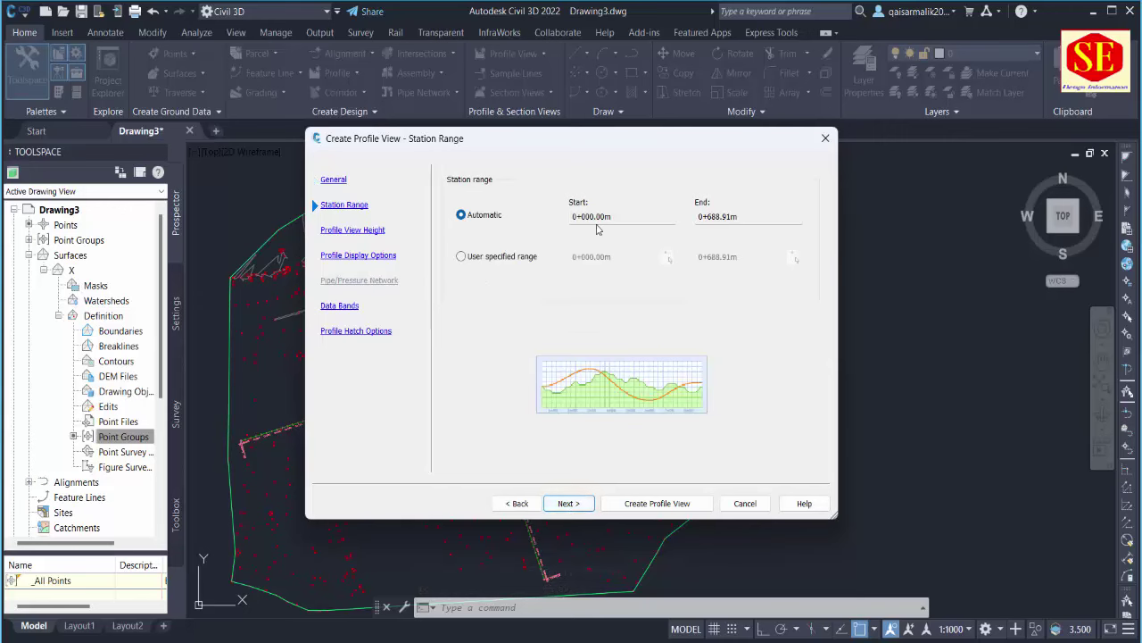
Use the automatic station range and a user-specified 210–225 m height, then create the view.
click(462, 257)
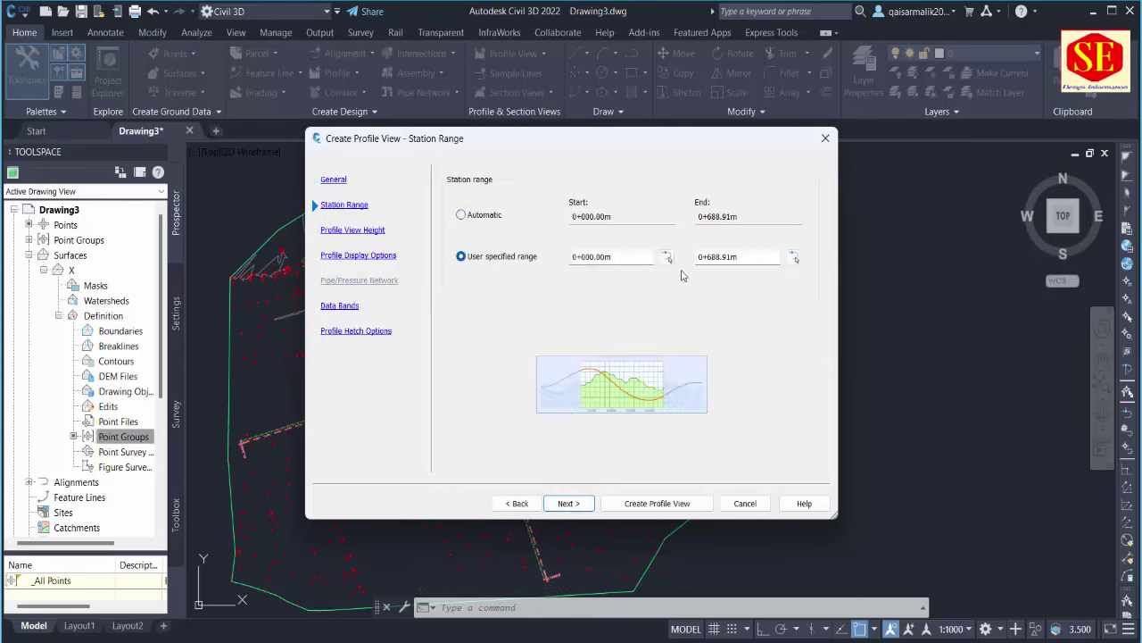
click(476, 219)
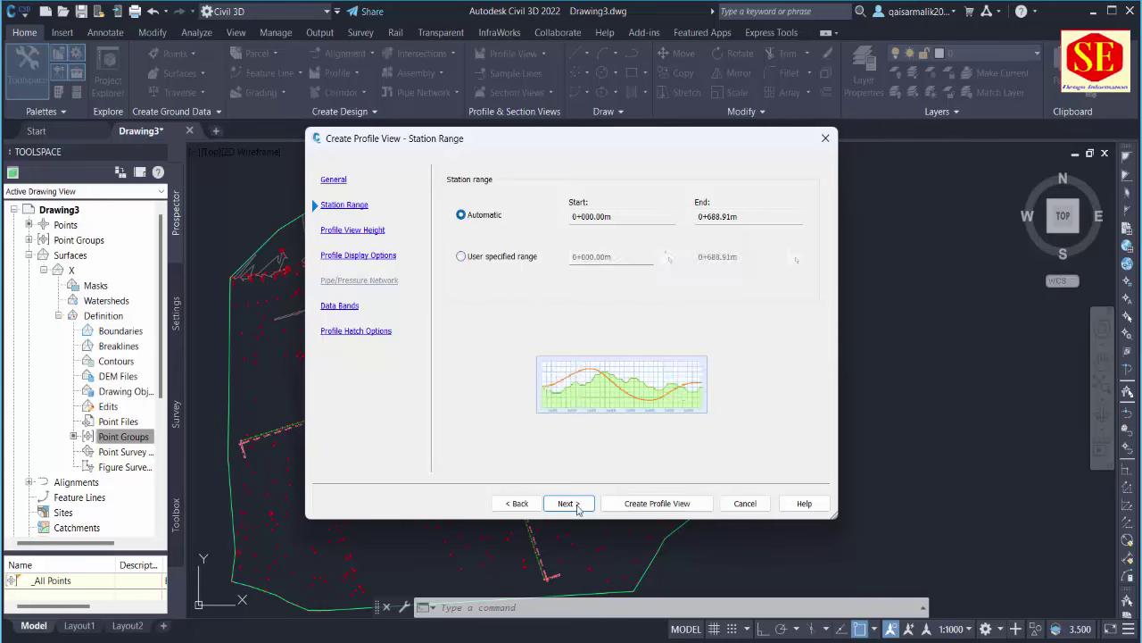
click(578, 507)
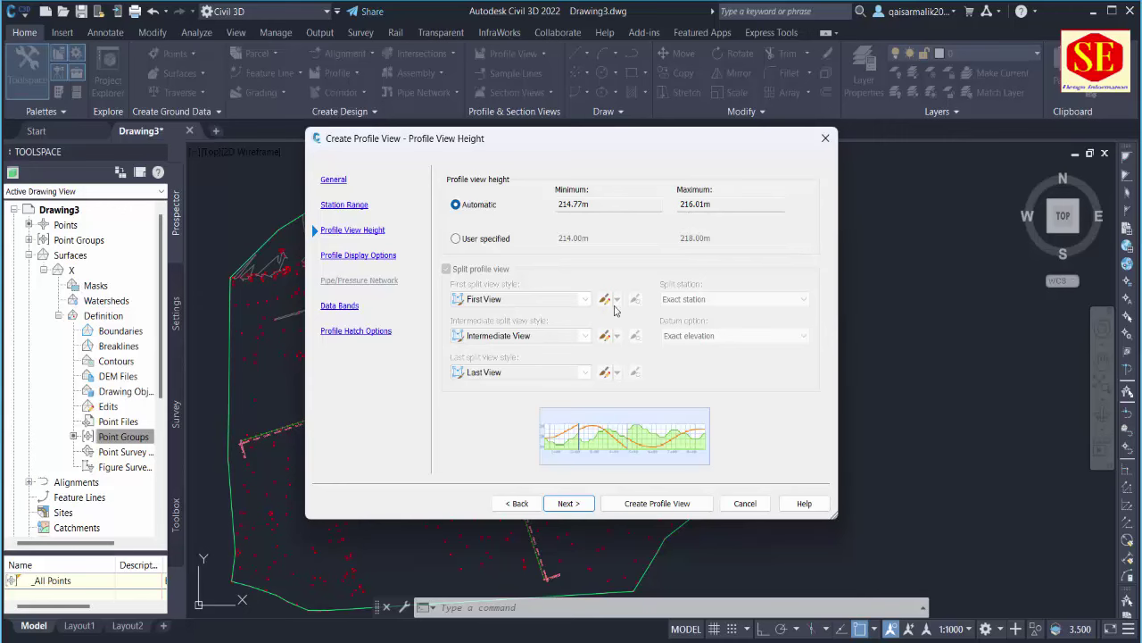
click(457, 239)
text(225)
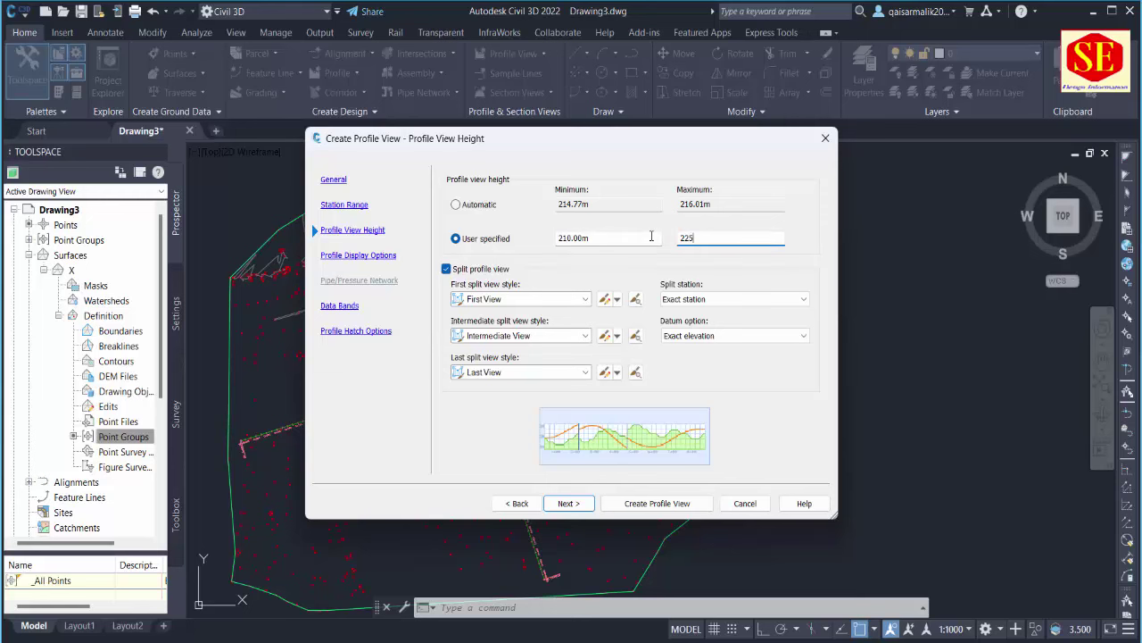
click(657, 503)
scroll(546, 357, up, 3)
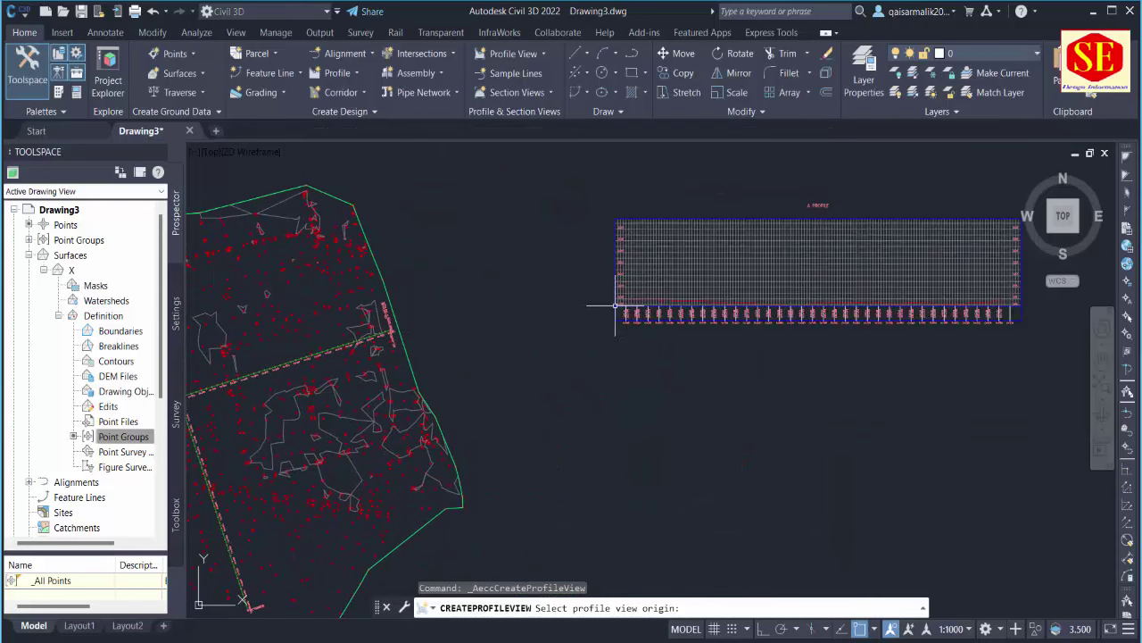
Place the A PROFILE profile view along alignment A in the drawing.
click(615, 305)
middle_drag(784, 298, 739, 408)
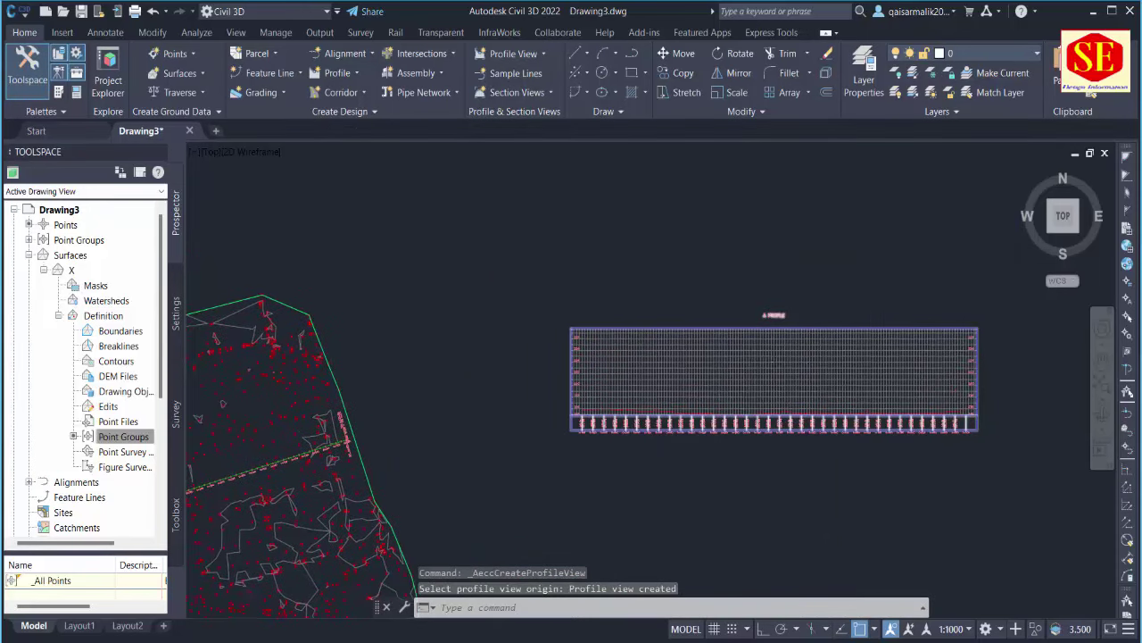
scroll(775, 365, up, 2)
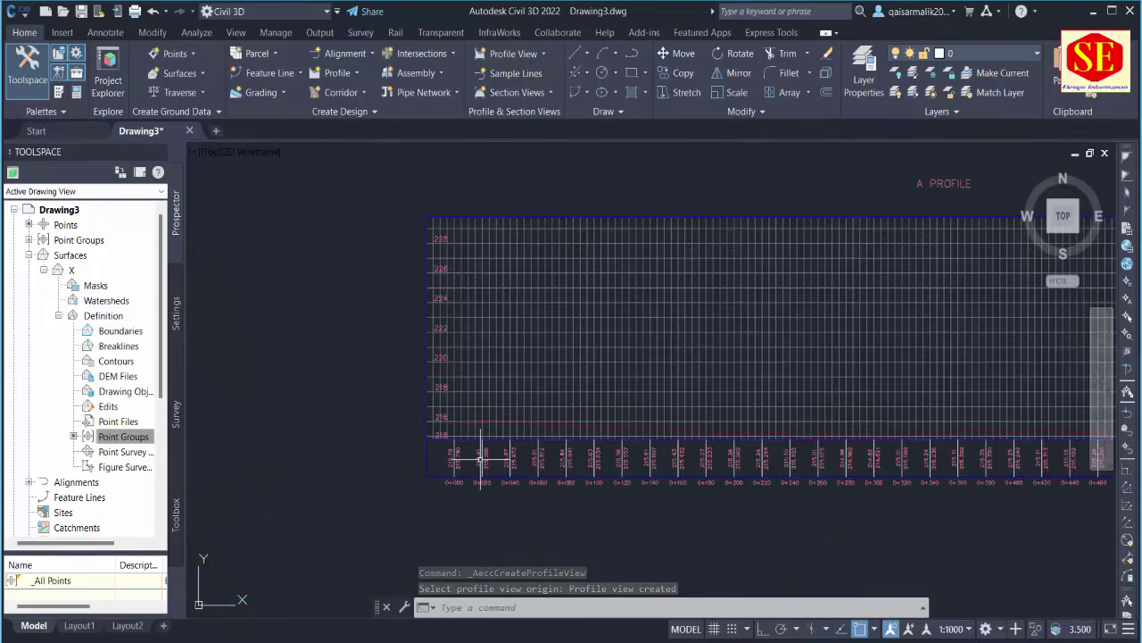
middle_drag(505, 408, 359, 419)
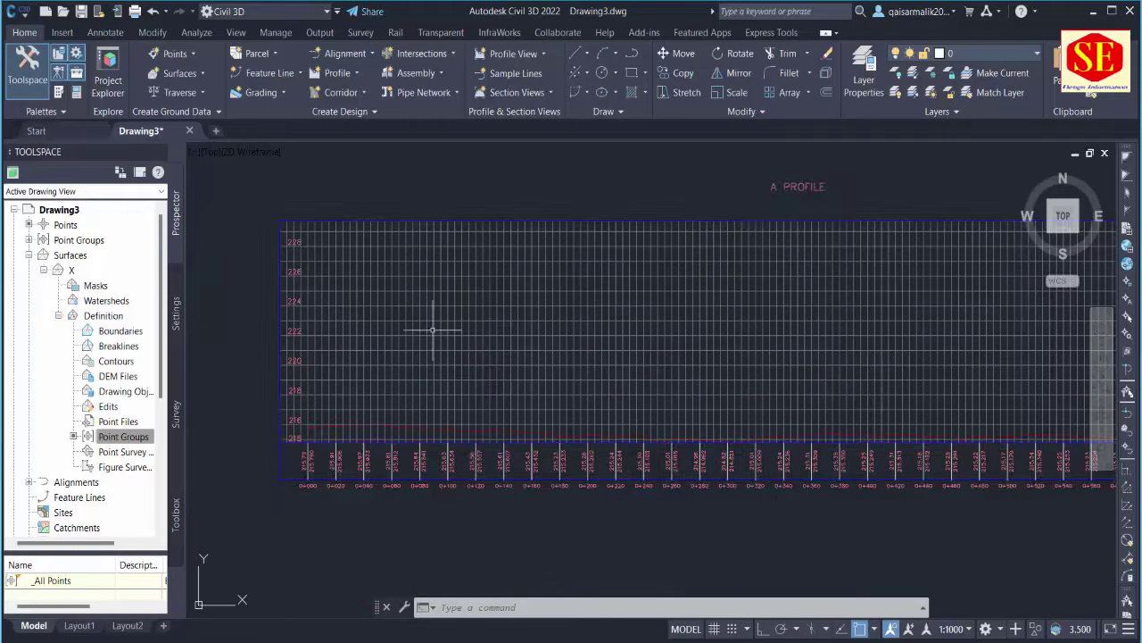
scroll(516, 225, down, 2)
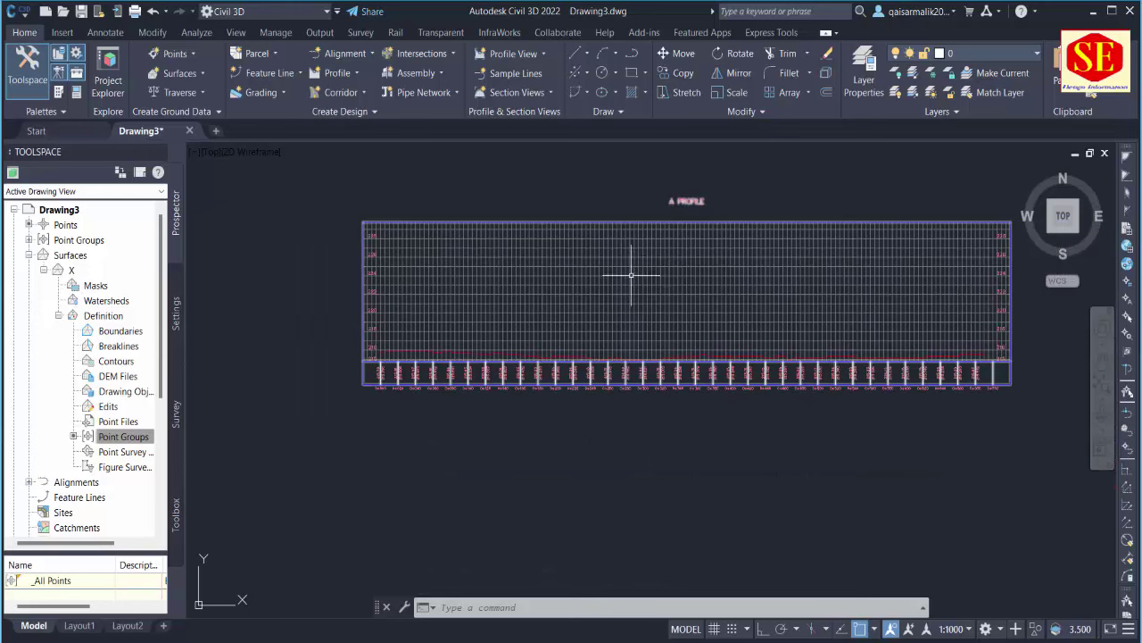
click(348, 75)
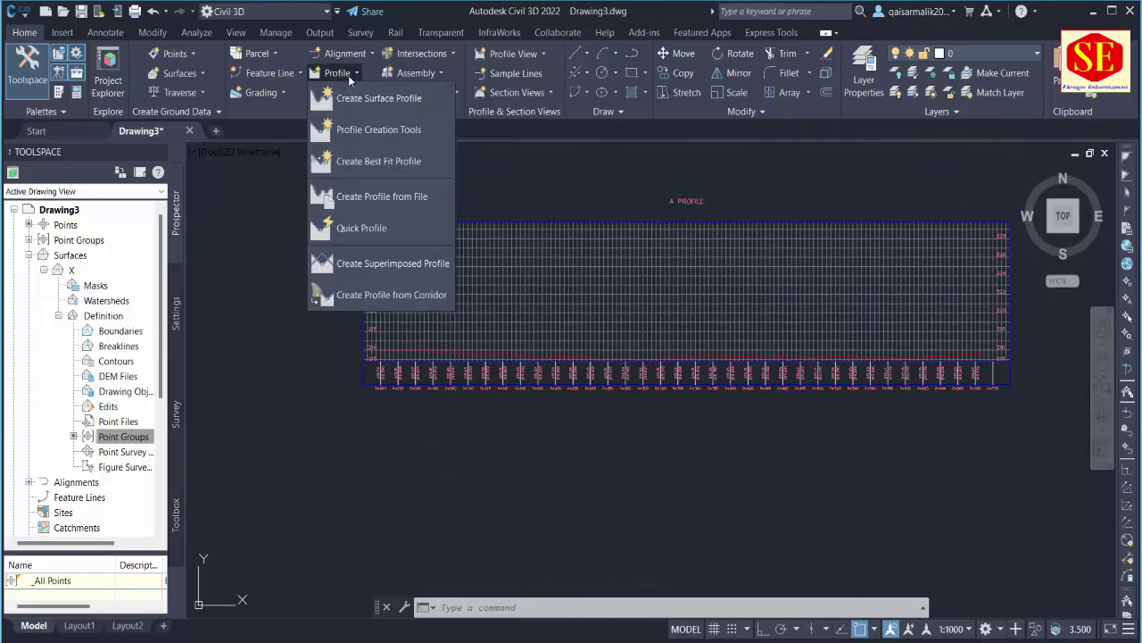
Create design profile '1' on the A PROFILE view, keeping the Design Profile style.
click(362, 128)
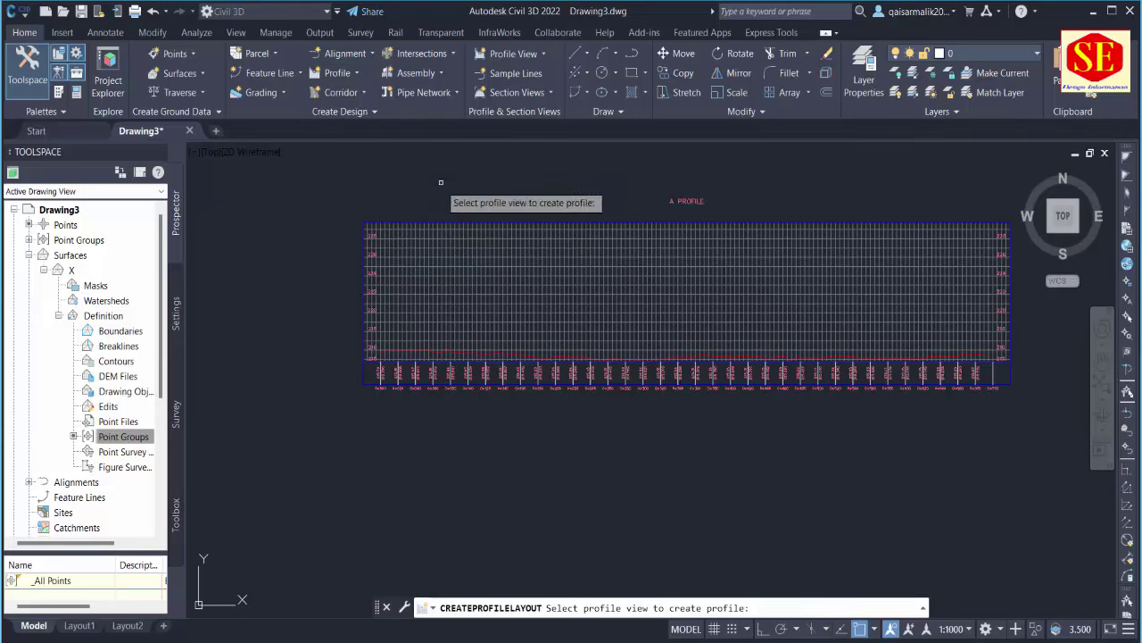
click(437, 229)
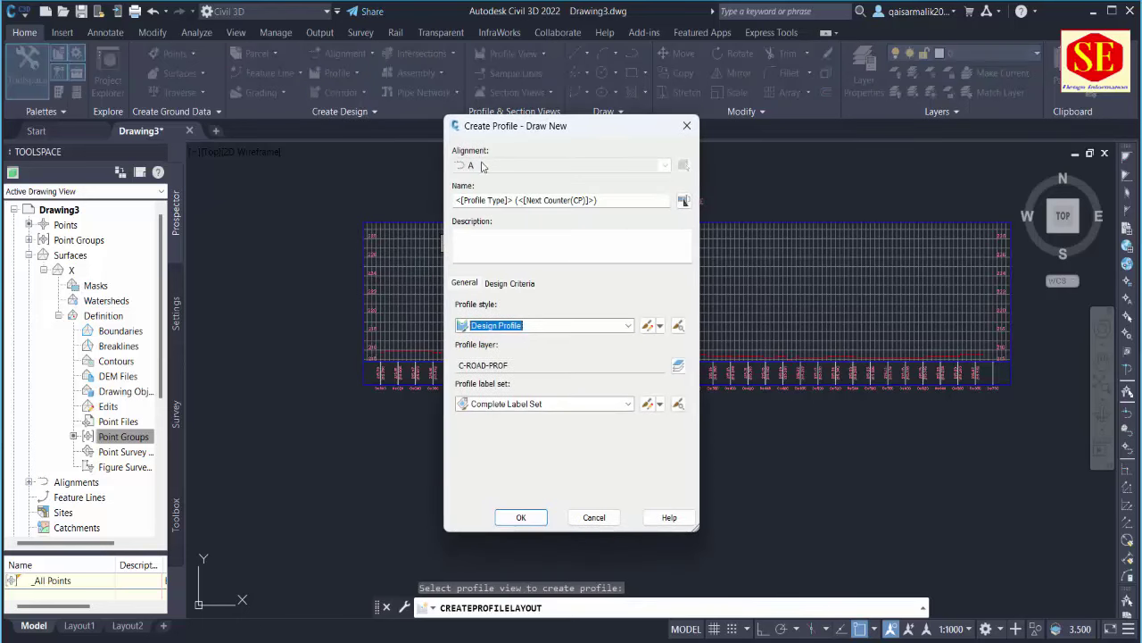
click(553, 326)
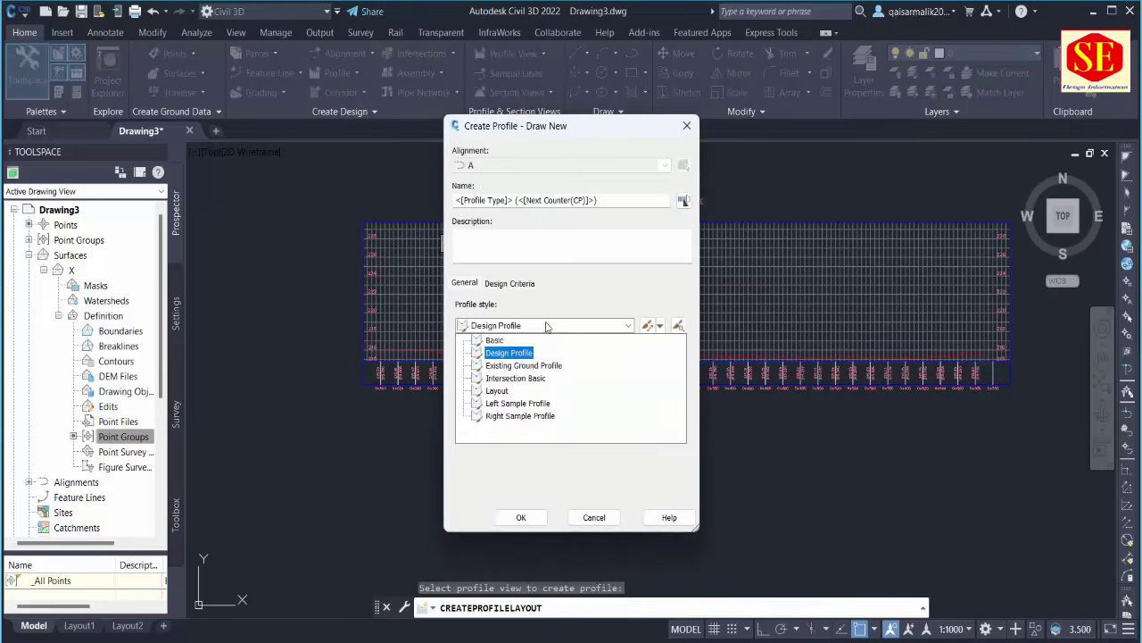
click(544, 327)
click(535, 200)
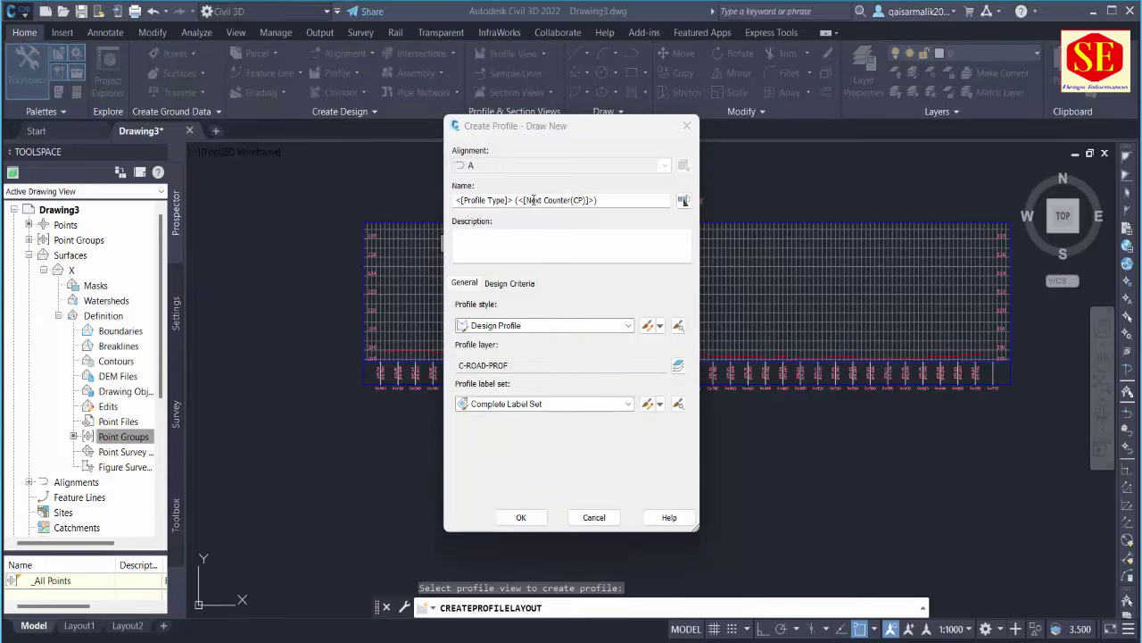
triple_click(534, 200)
text(1)
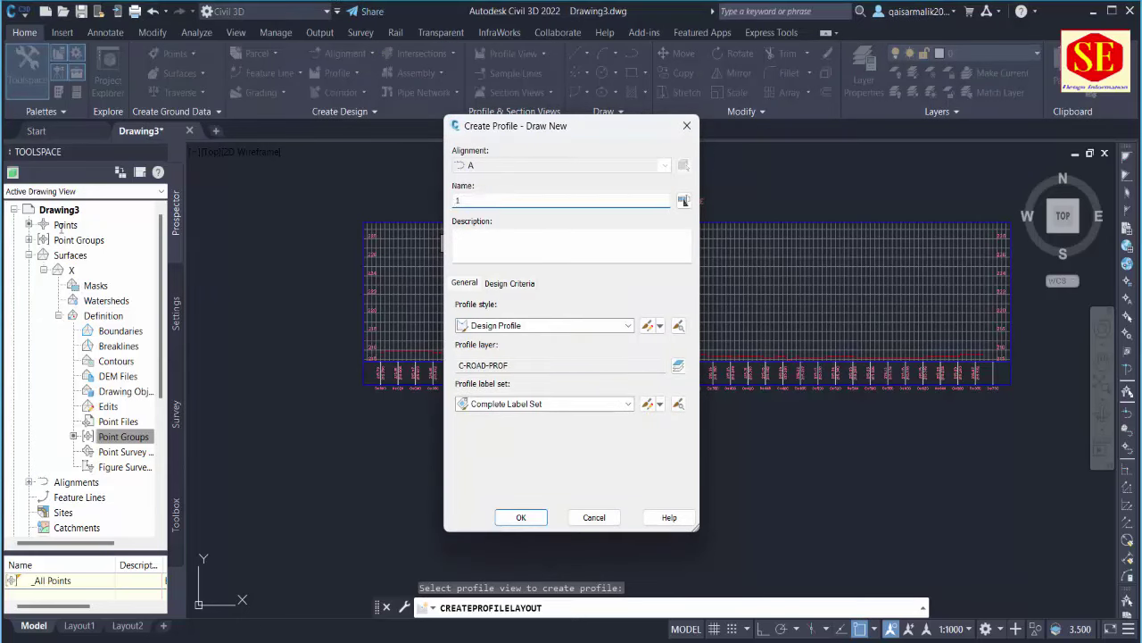
click(520, 517)
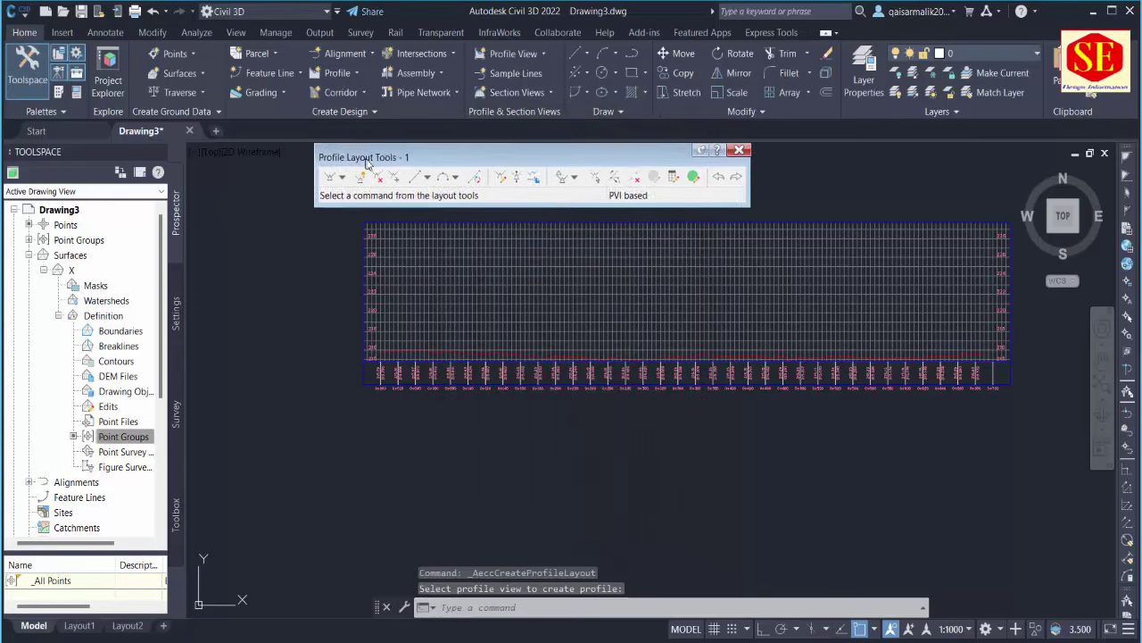
click(344, 178)
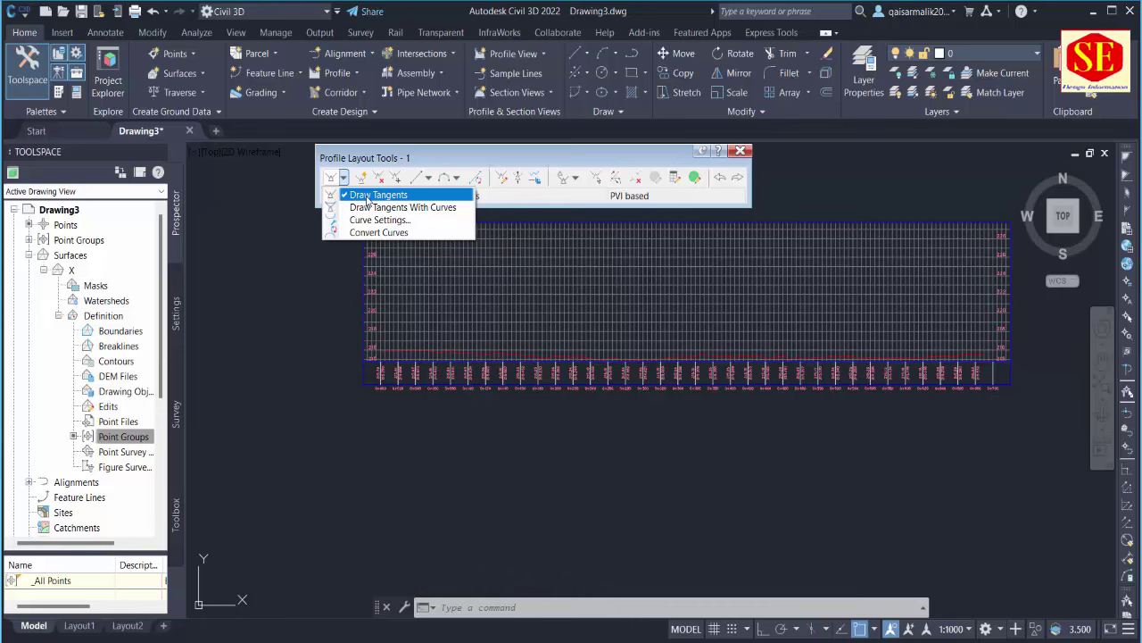
Start a straight tangent for profile 1 near elevation 220, with Ortho turned on.
click(367, 196)
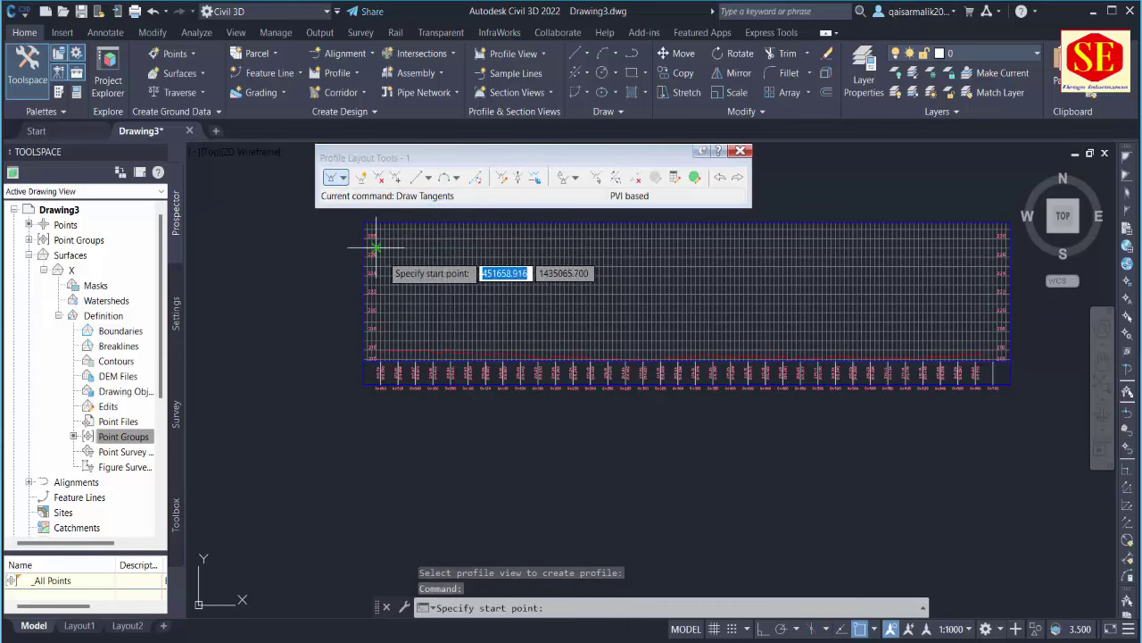
scroll(385, 241, up, 5)
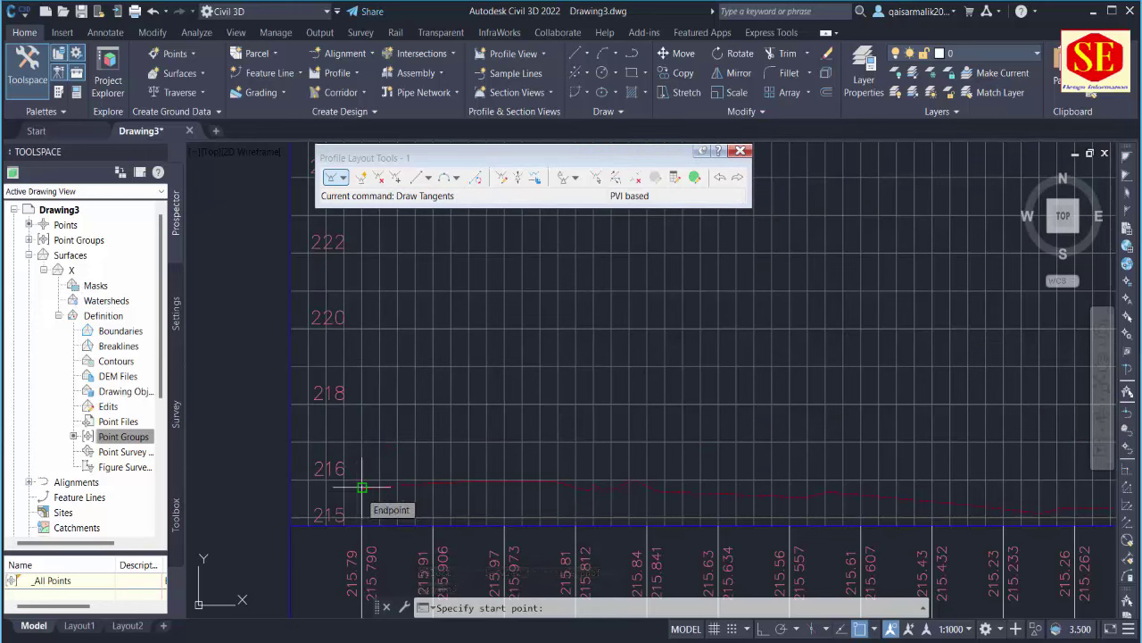
click(361, 329)
scroll(596, 306, down, 2)
scroll(596, 306, down, 2)
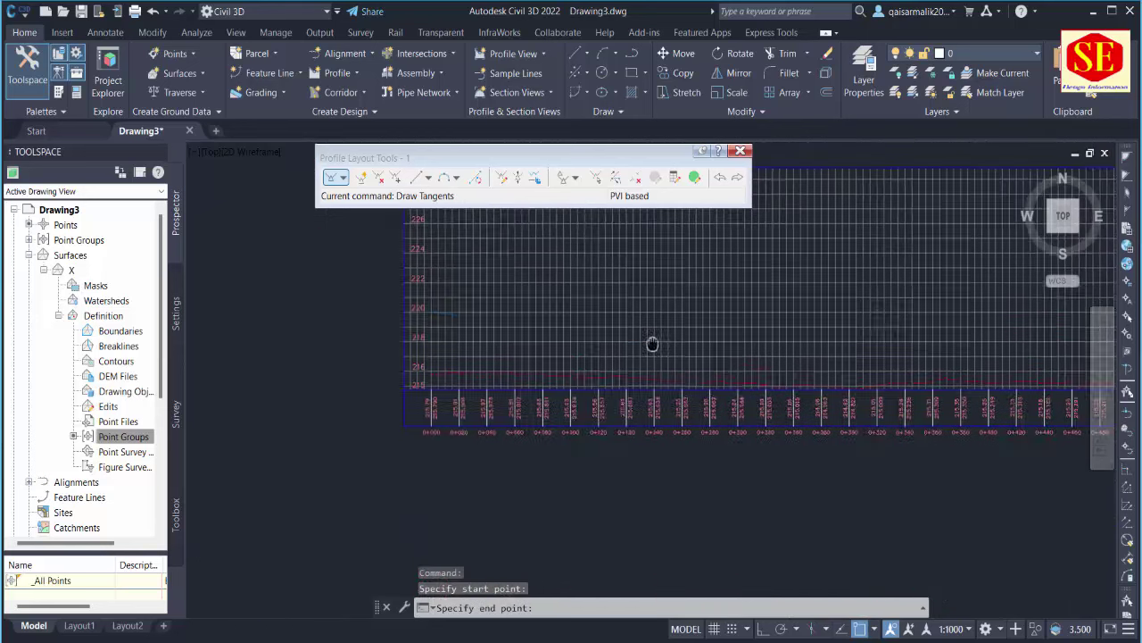
key(F8)
End the level tangent near station 0+690.
mouse_move(732, 304)
middle_down()
mouse_move(751, 287)
mouse_move(613, 301)
middle_up()
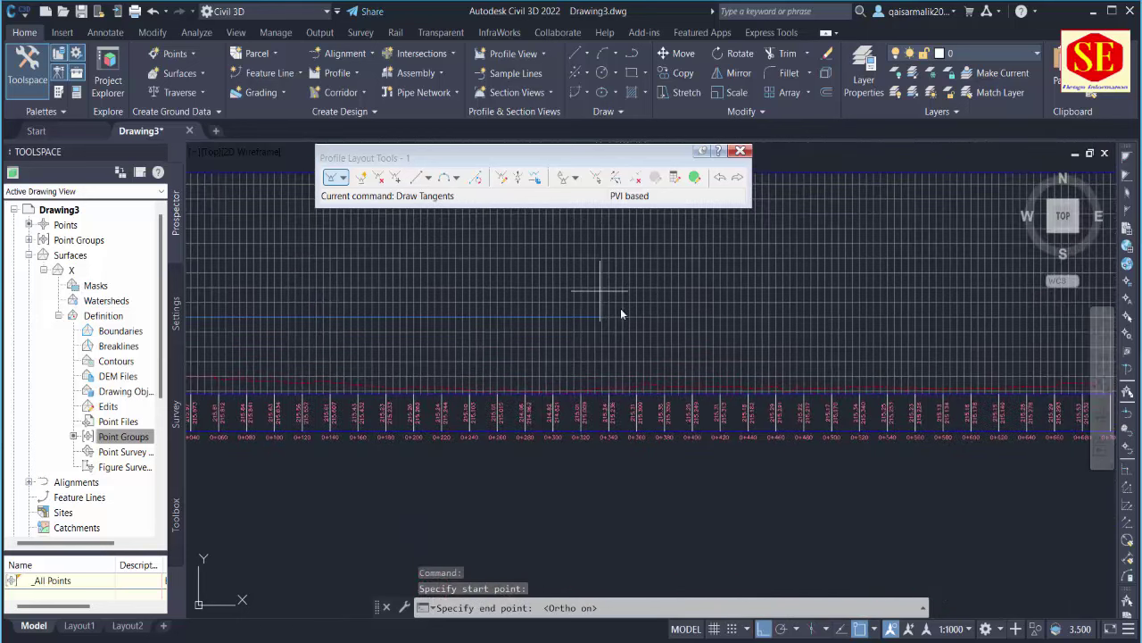
scroll(506, 311, up, 1)
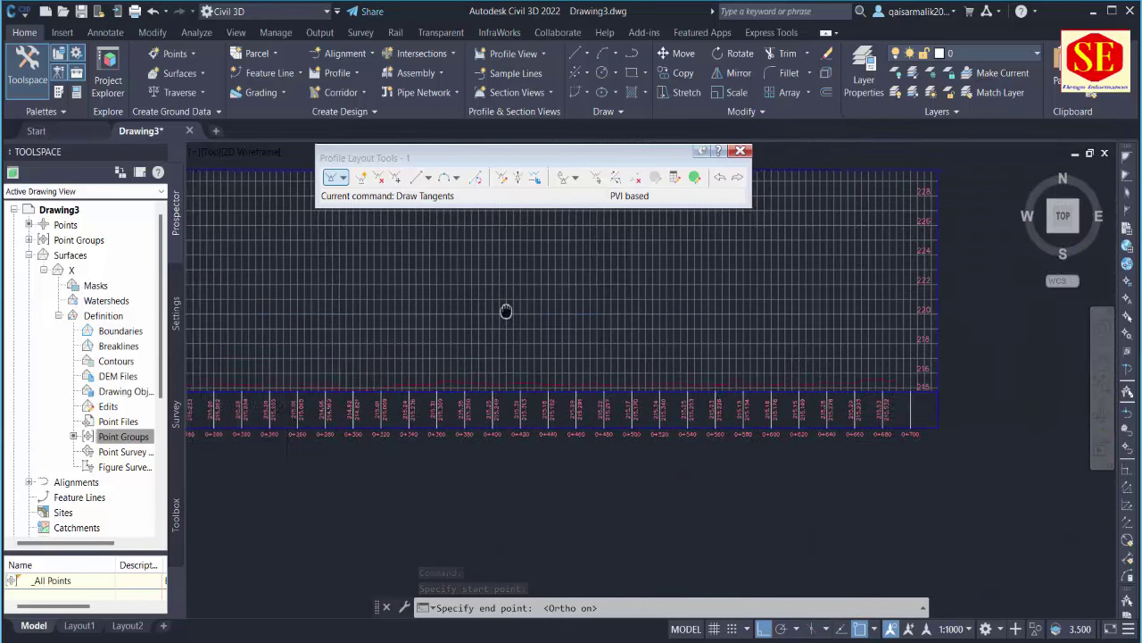
scroll(948, 319, up, 1)
scroll(821, 369, up, 1)
scroll(788, 411, up, 1)
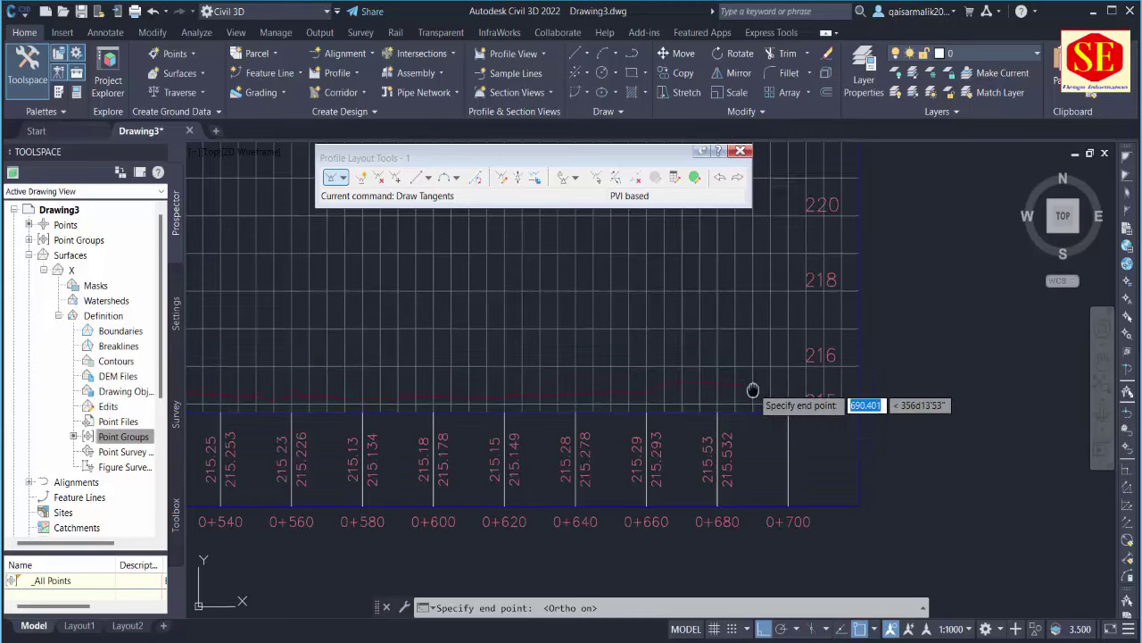
middle_drag(754, 323, 768, 435)
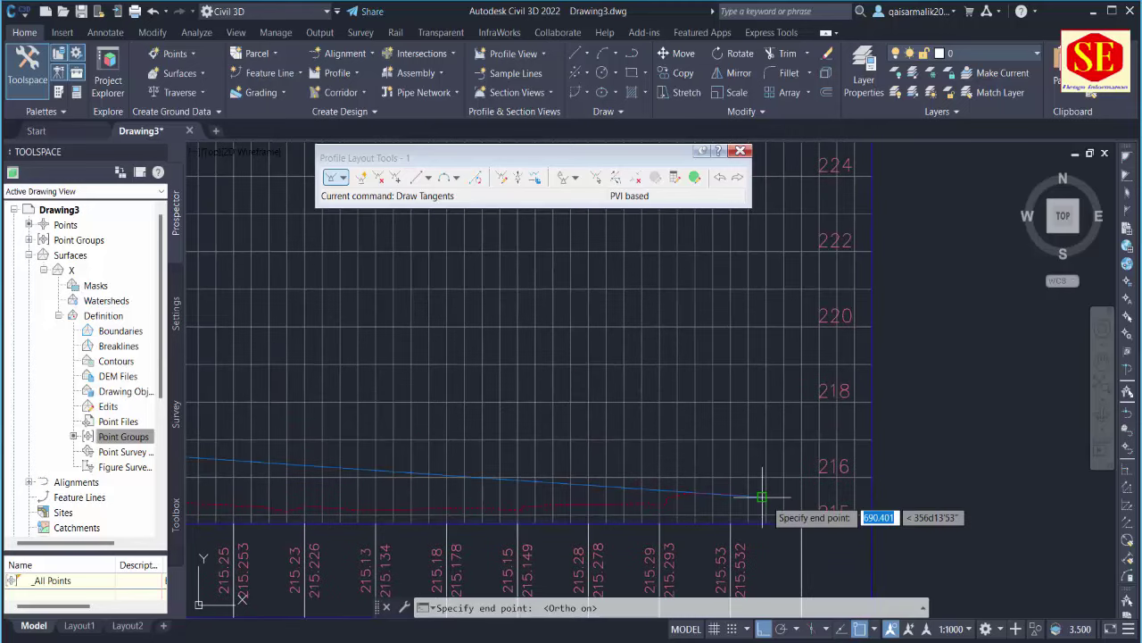
click(766, 326)
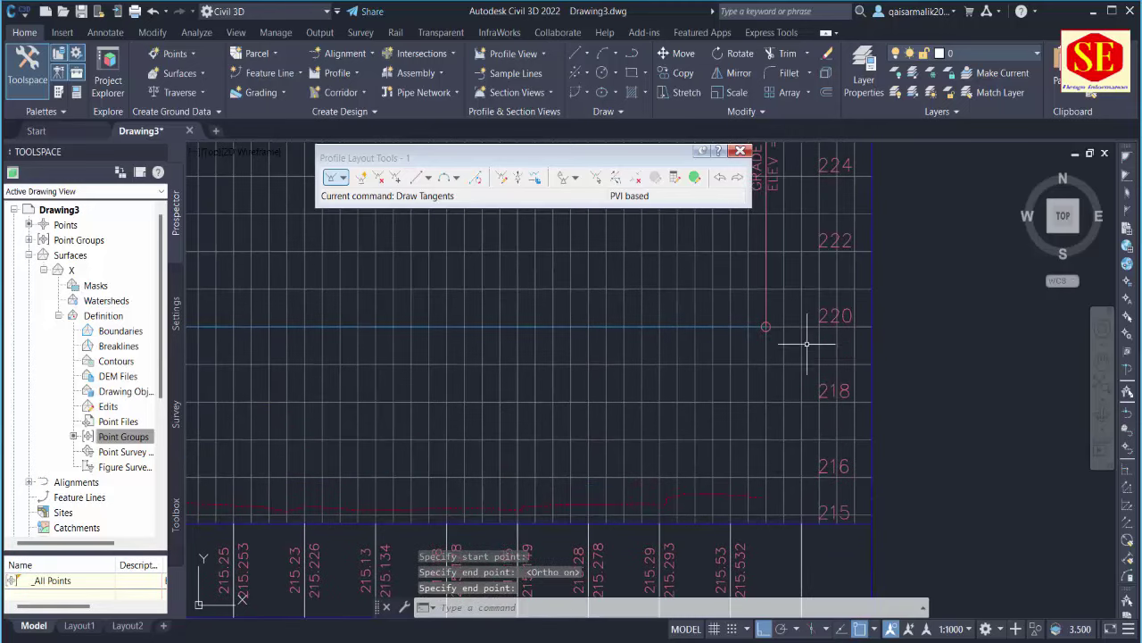
Review the whole A PROFILE view and close the Profile Layout Tools.
scroll(788, 397, down, 4)
middle_drag(562, 403, 760, 377)
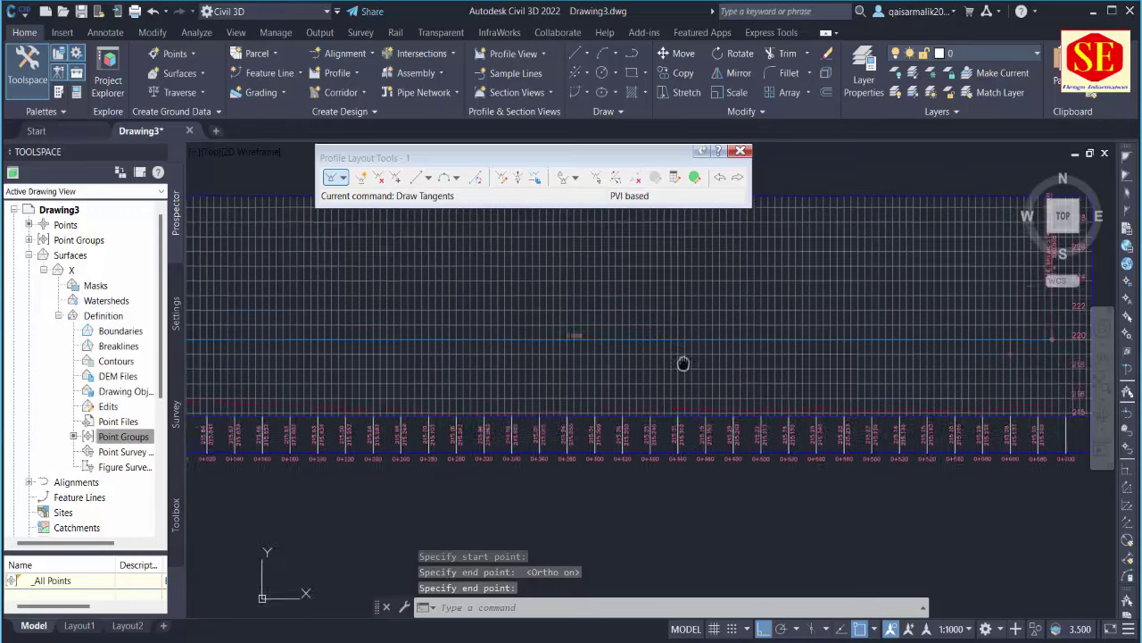
middle_drag(683, 362, 768, 353)
scroll(768, 354, down, 4)
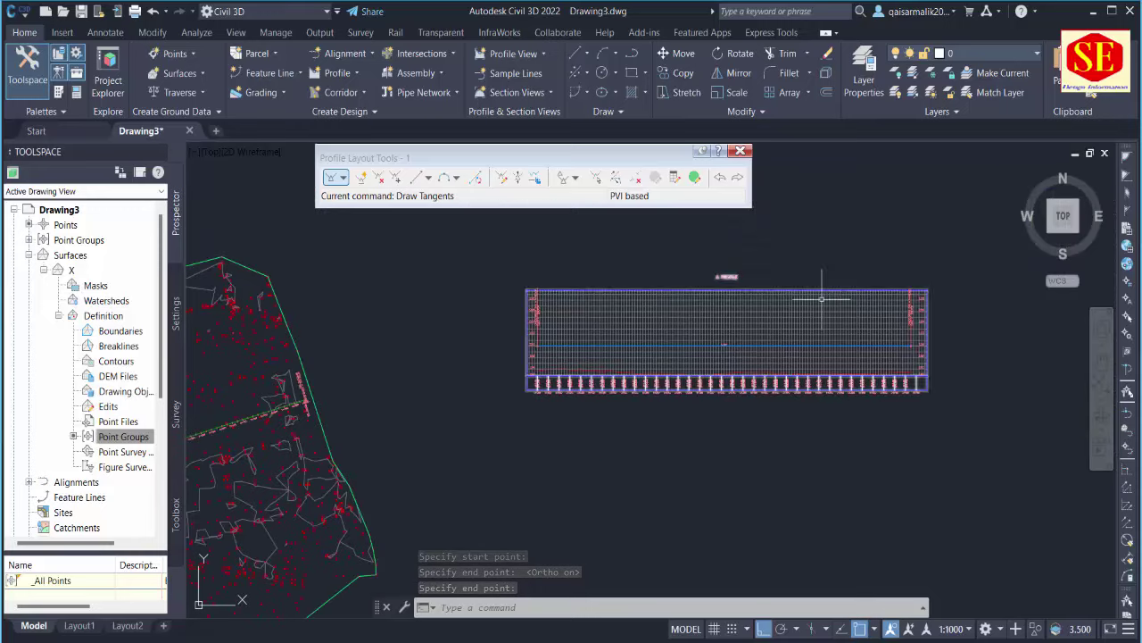
scroll(652, 328, up, 2)
middle_drag(486, 323, 358, 326)
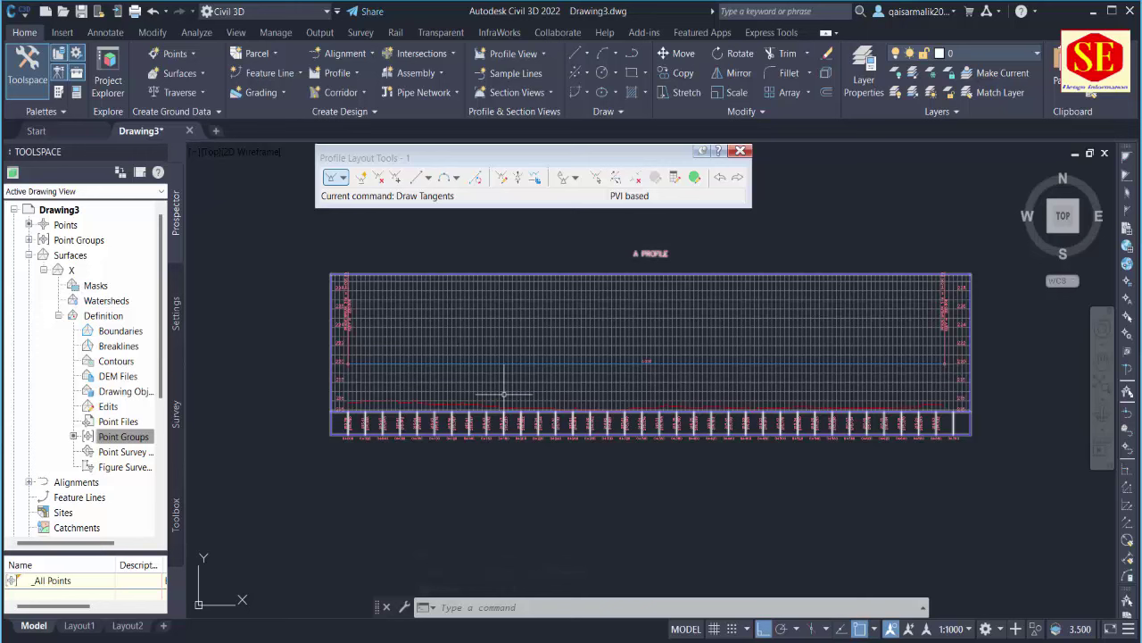
middle_drag(696, 401, 673, 337)
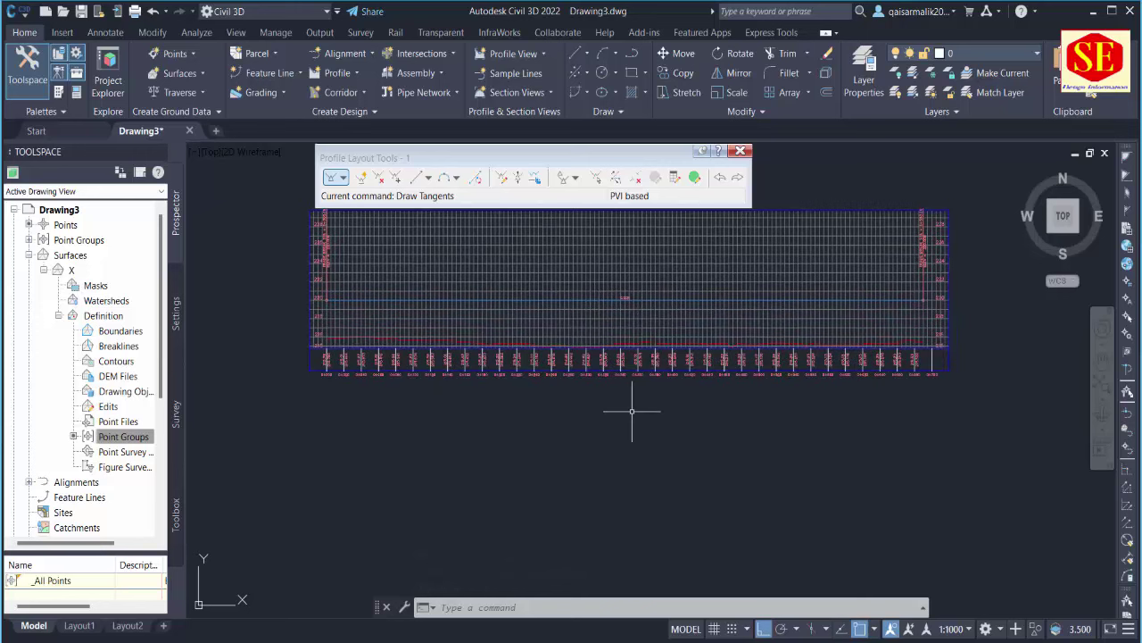
scroll(633, 408, down, 2)
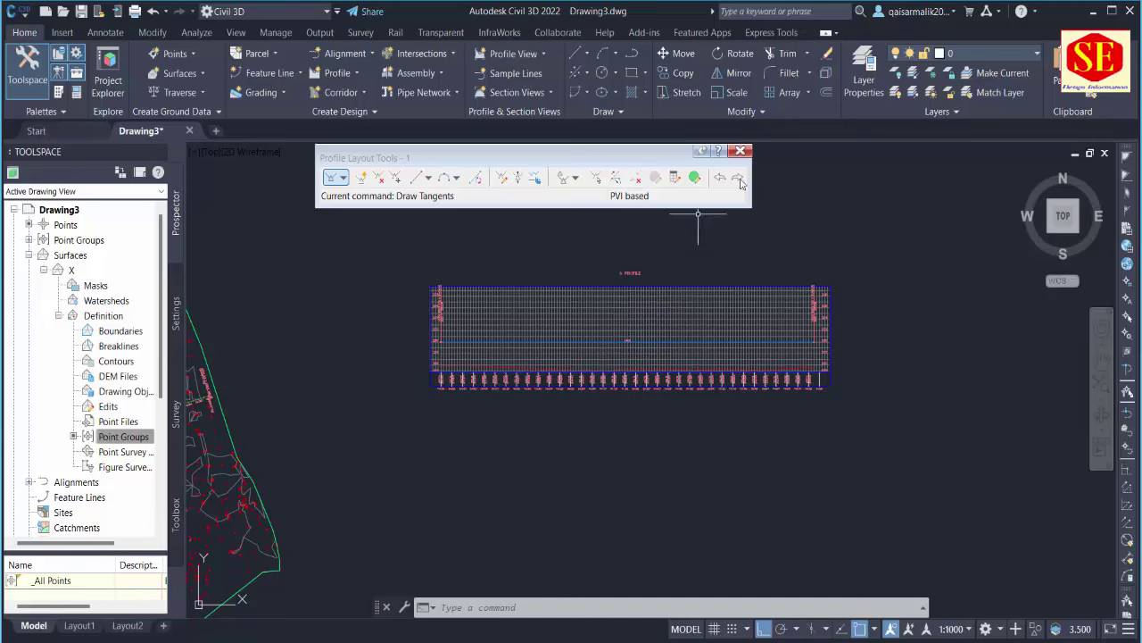
click(740, 151)
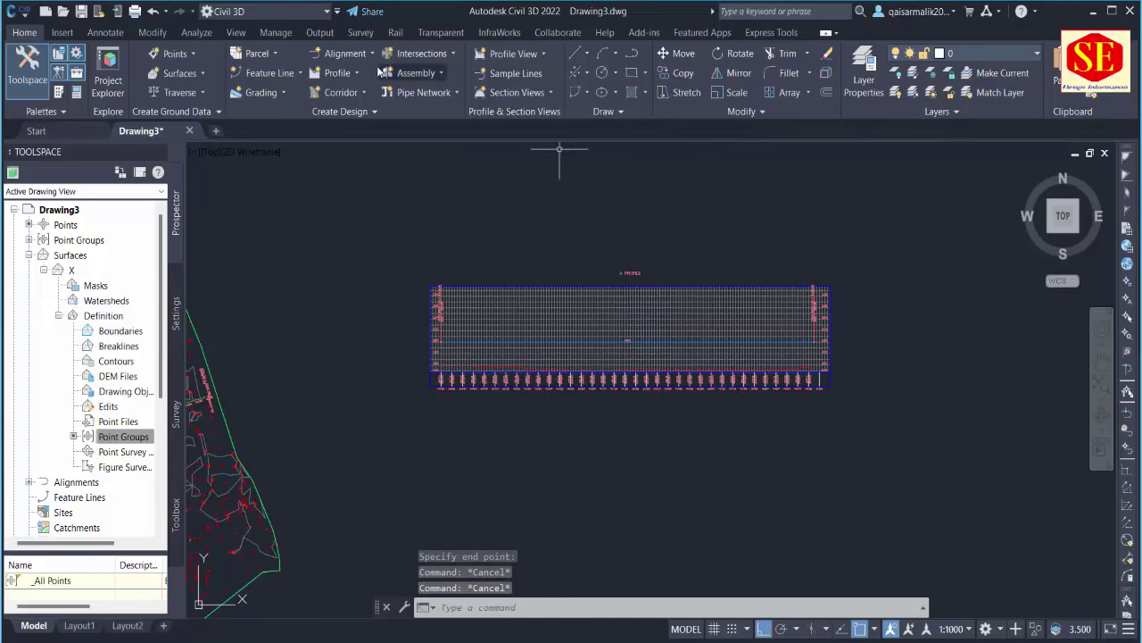
Cancel the running profile command and bring the crossing alignments into view.
click(344, 73)
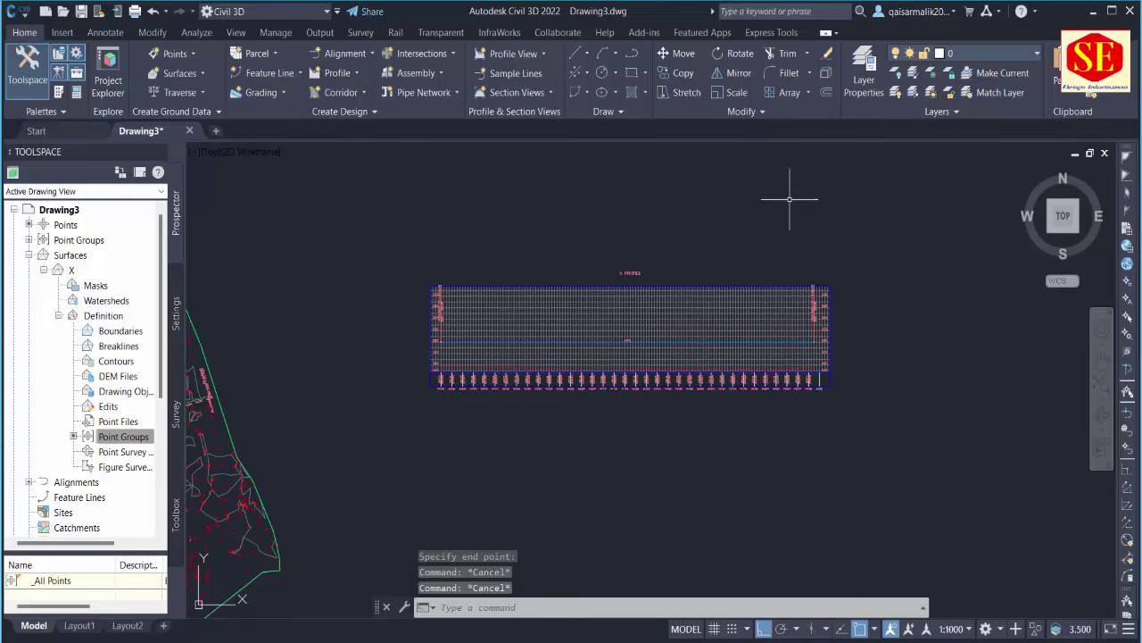
scroll(798, 189, down, 2)
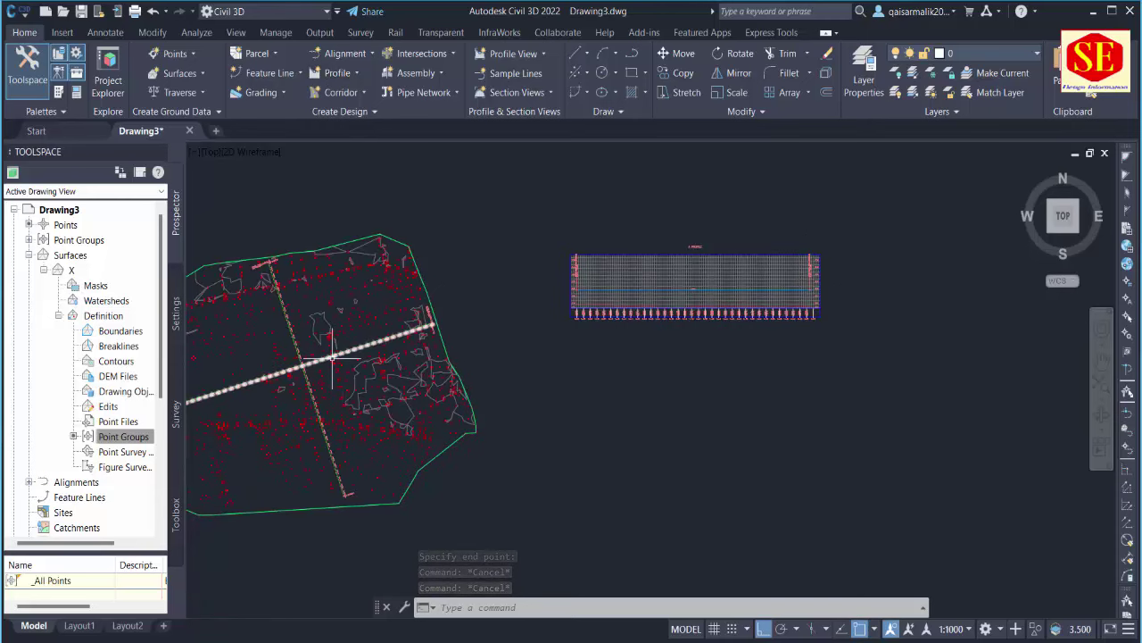
middle_drag(333, 357, 423, 346)
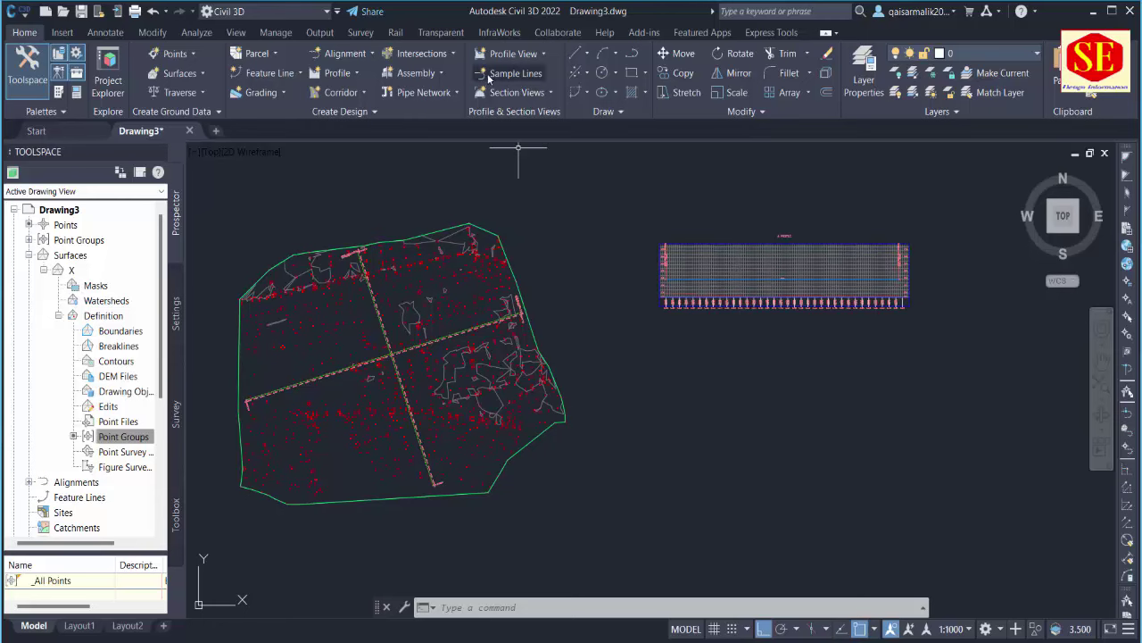
Create a surface X profile along alignment B with sampled offsets, drawn in a profile view.
click(344, 73)
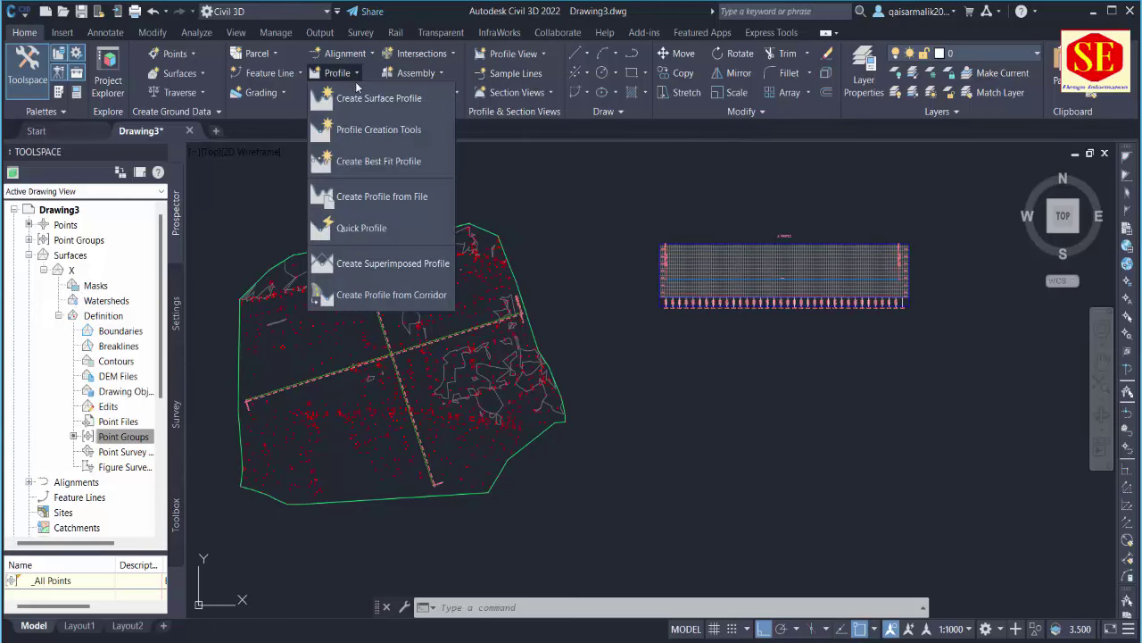
click(380, 100)
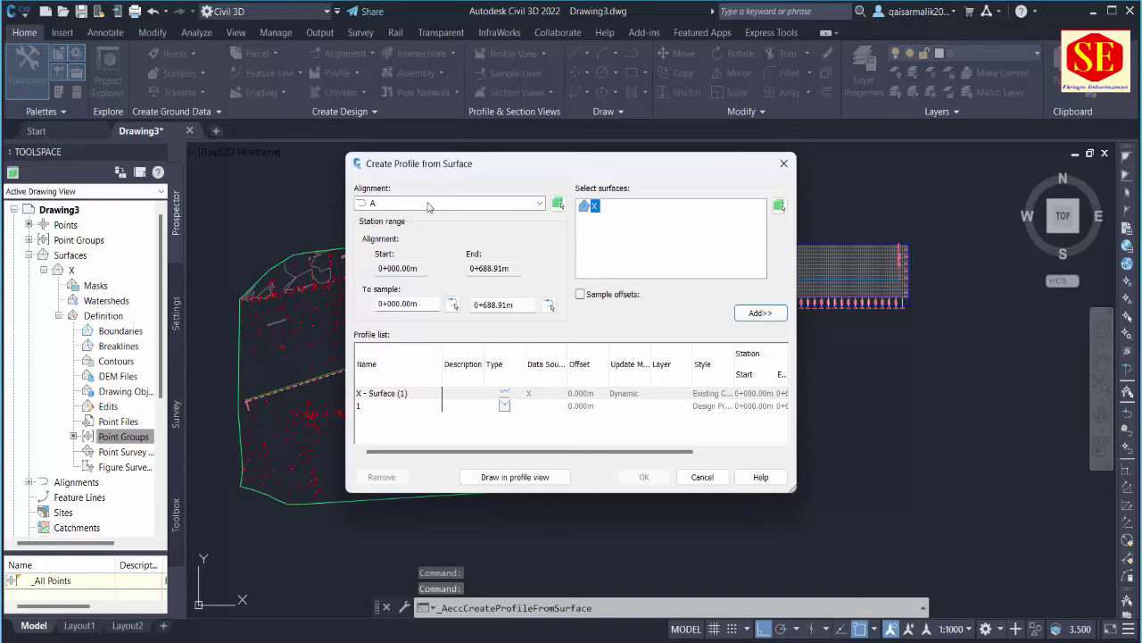
click(385, 204)
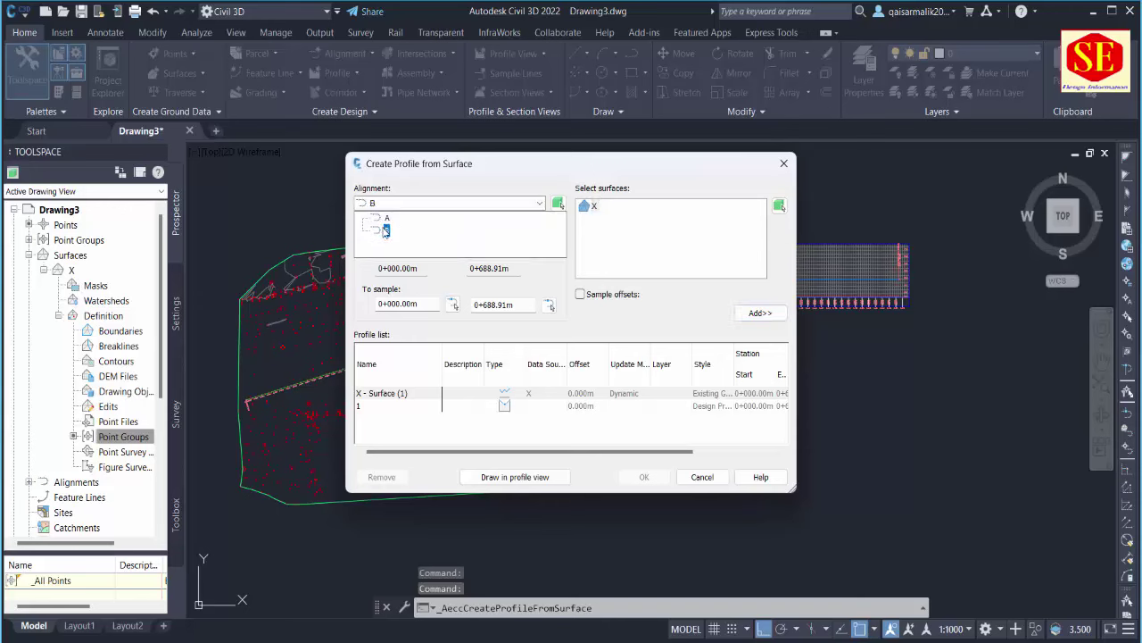
click(385, 230)
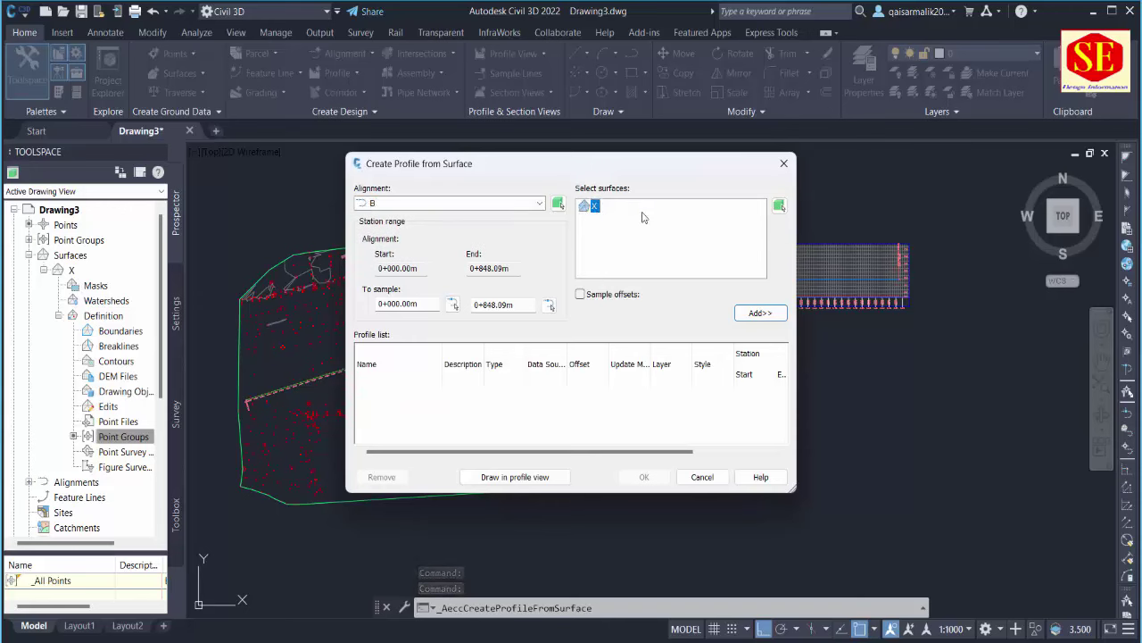
click(760, 313)
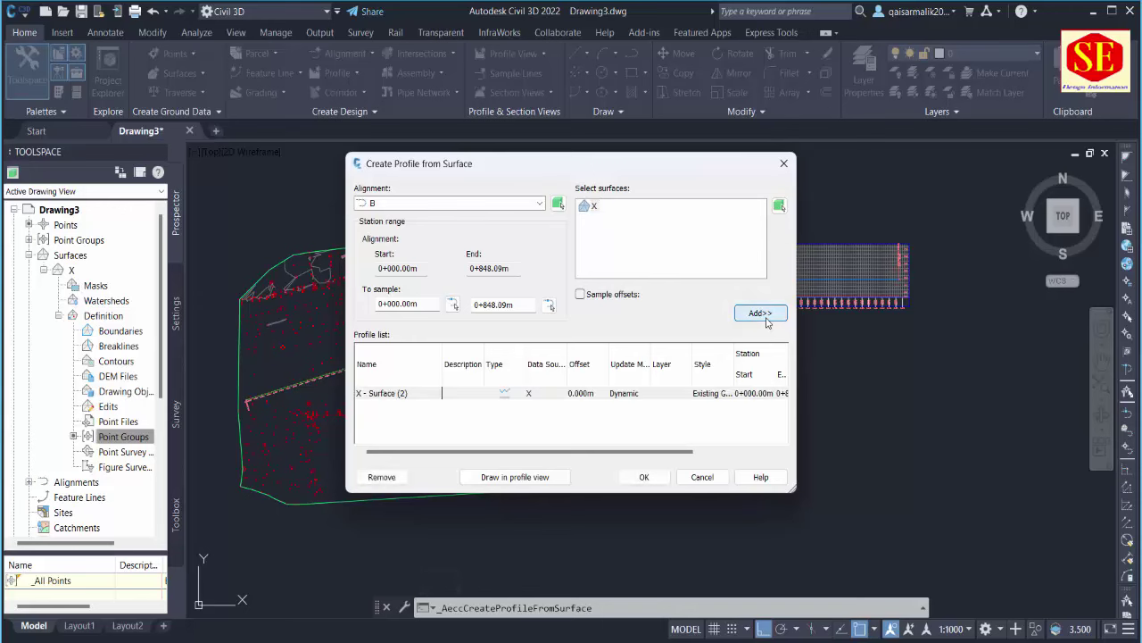
click(614, 296)
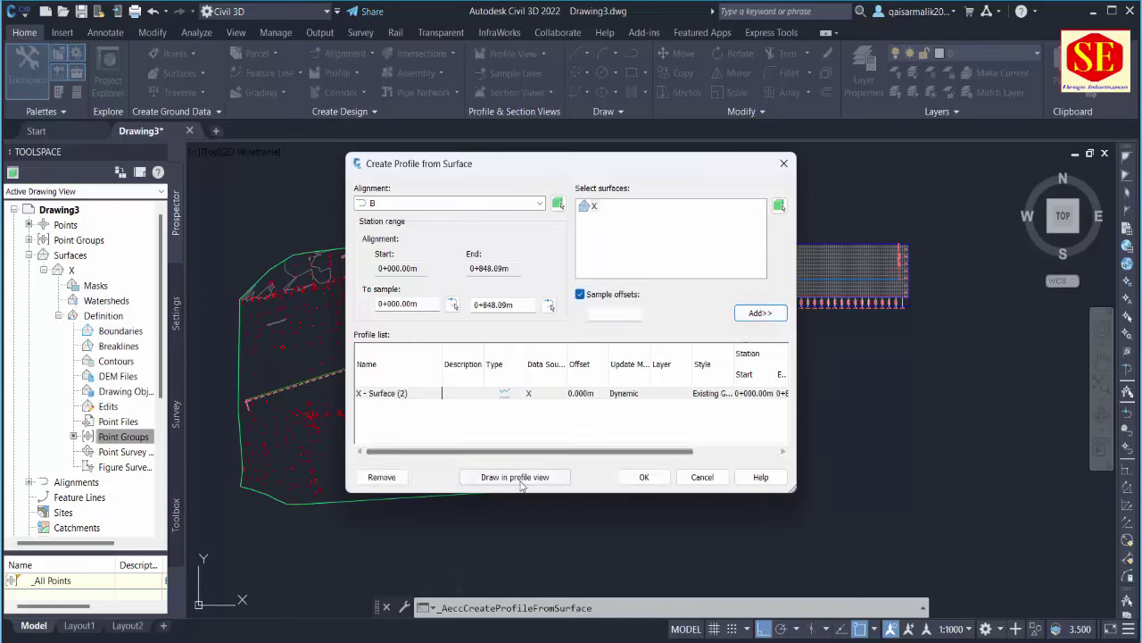
click(522, 482)
Create the alignment B profile view at 210.00–225.00 m height with splitting turned off.
click(566, 504)
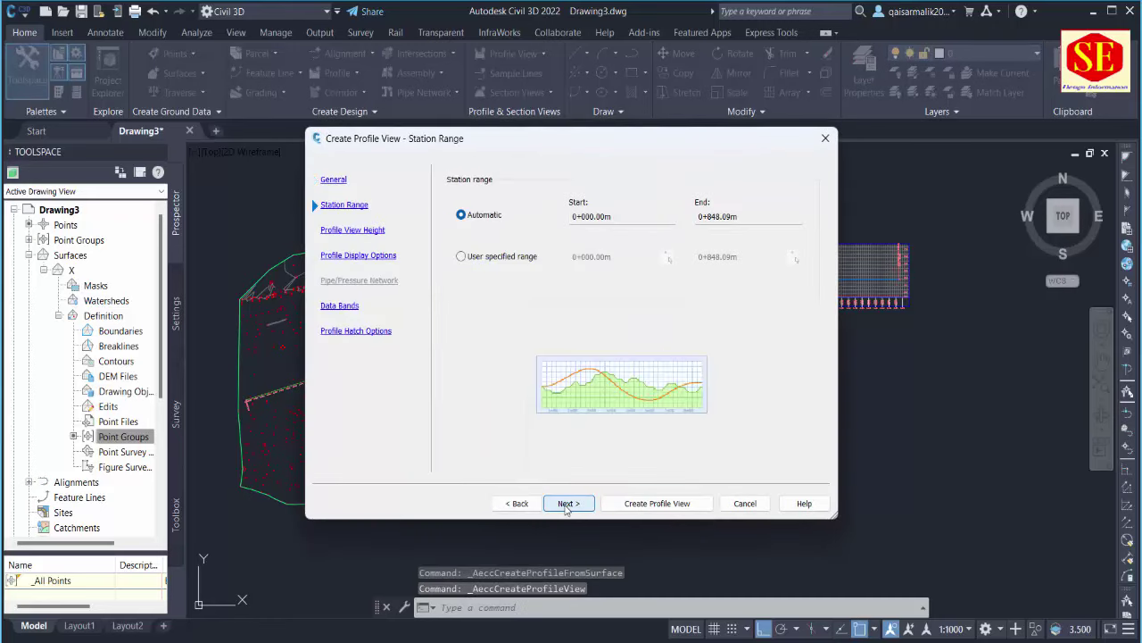
click(565, 504)
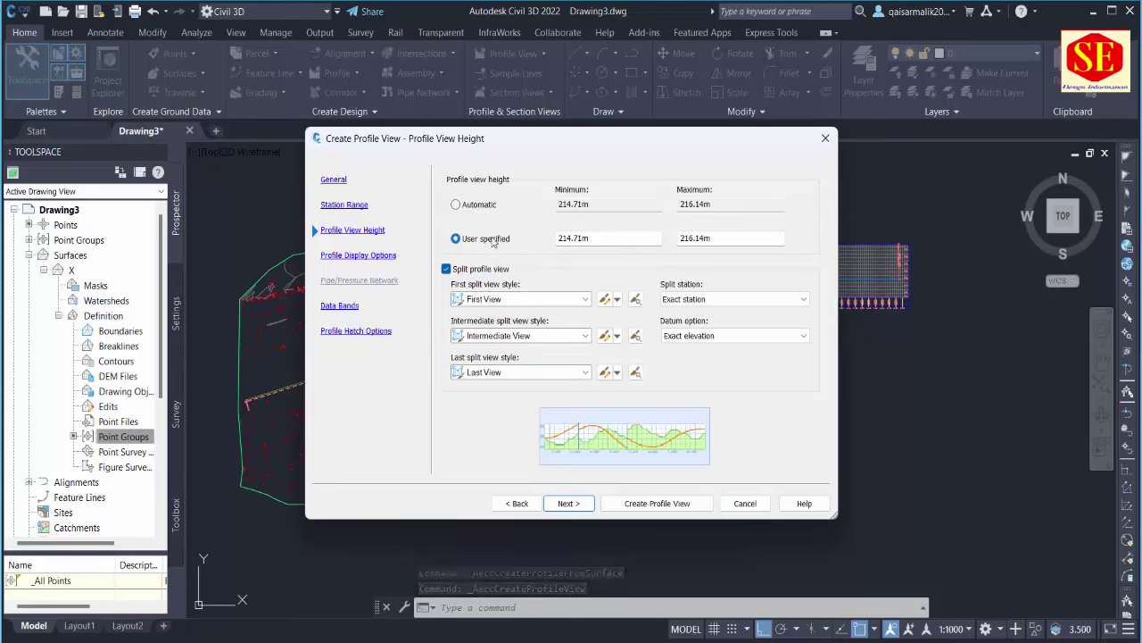
click(518, 503)
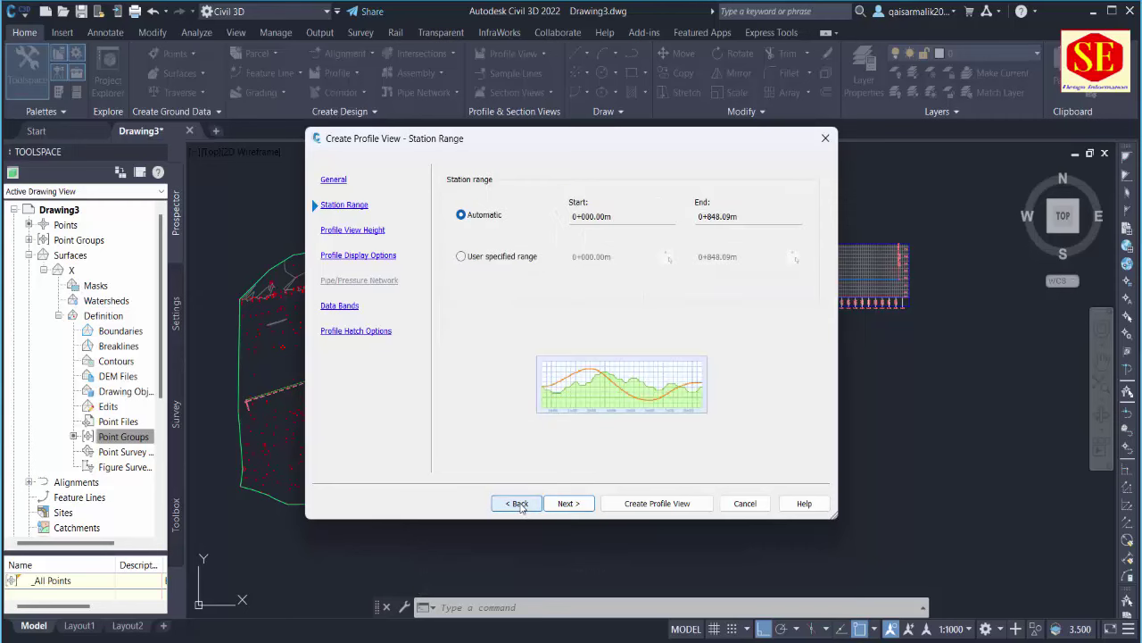
click(518, 504)
click(495, 198)
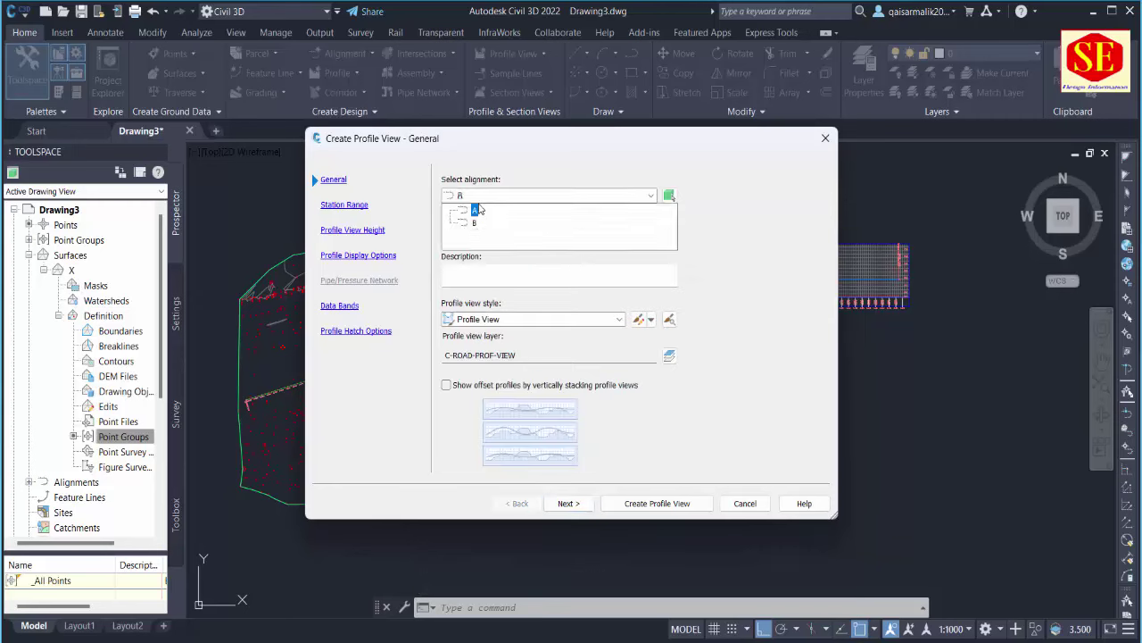
click(470, 222)
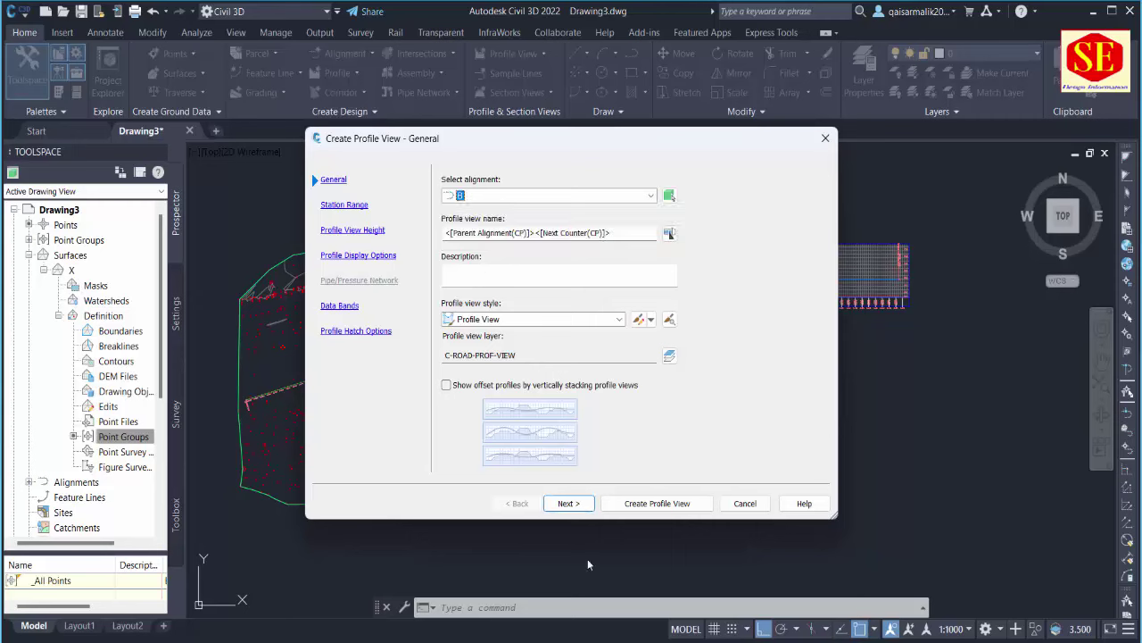
click(567, 503)
click(567, 503)
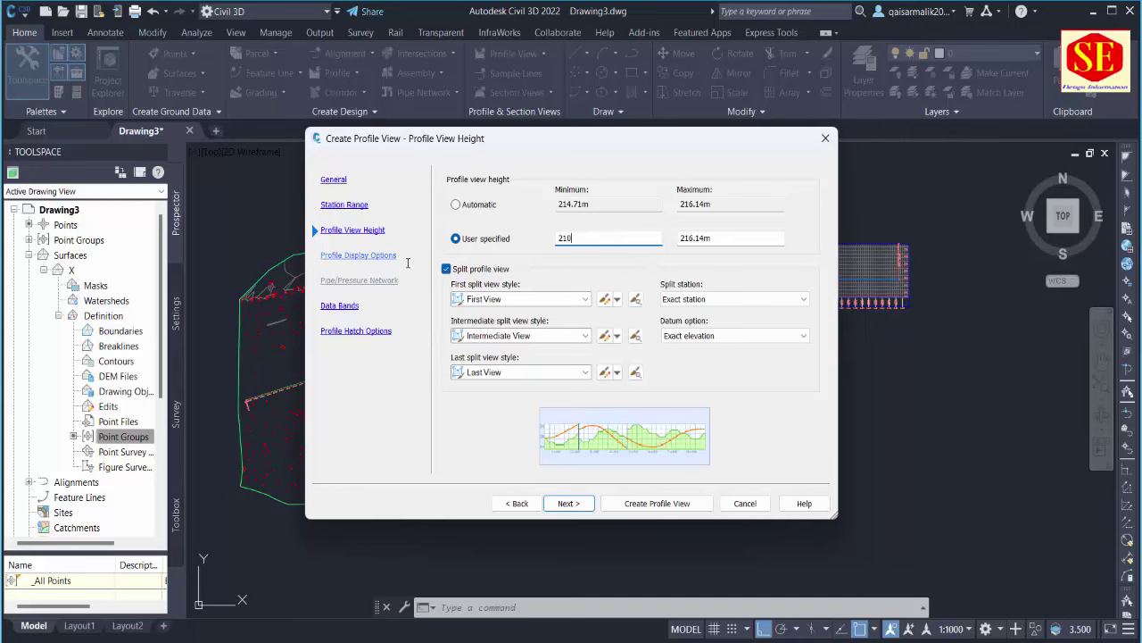
click(509, 271)
text(225)
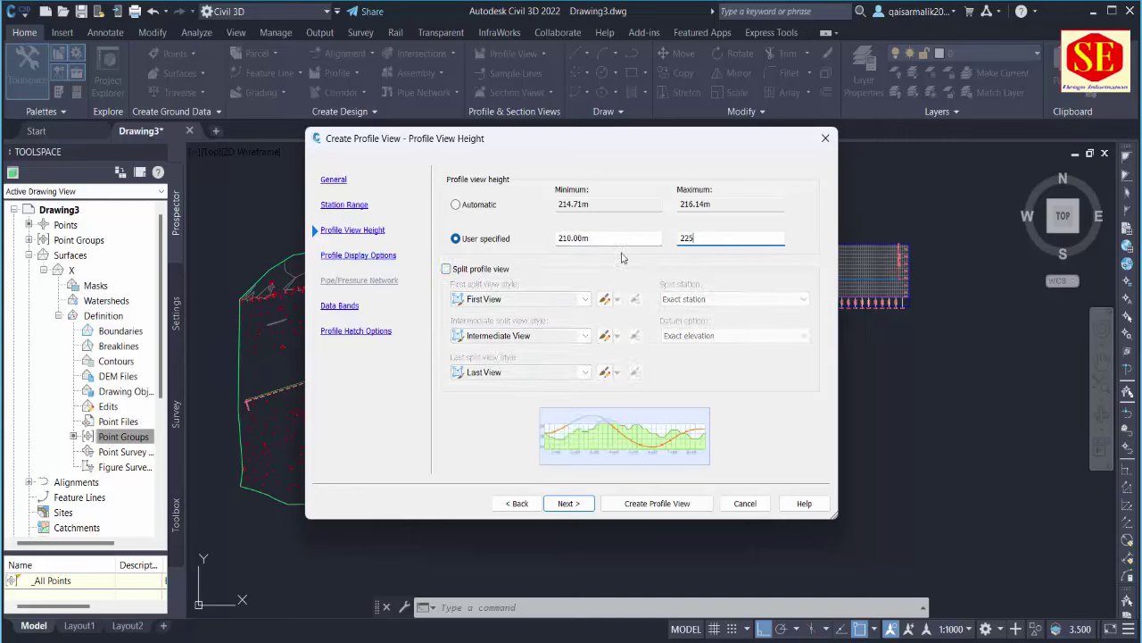
click(650, 501)
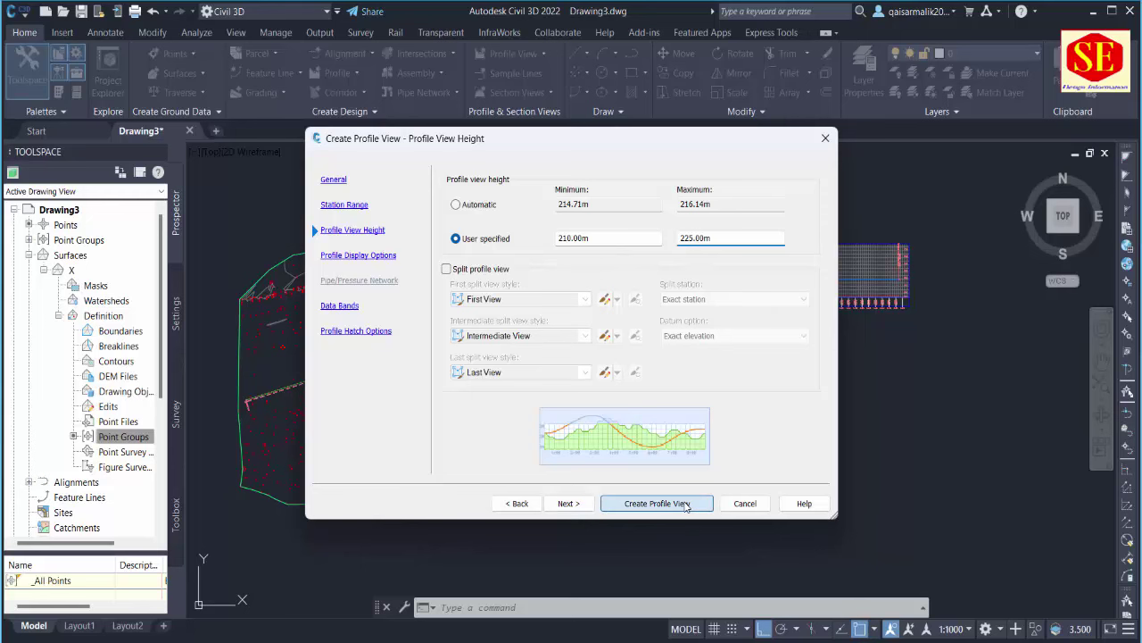
Place the B PROFILE view in the drawing below A PROFILE.
click(684, 276)
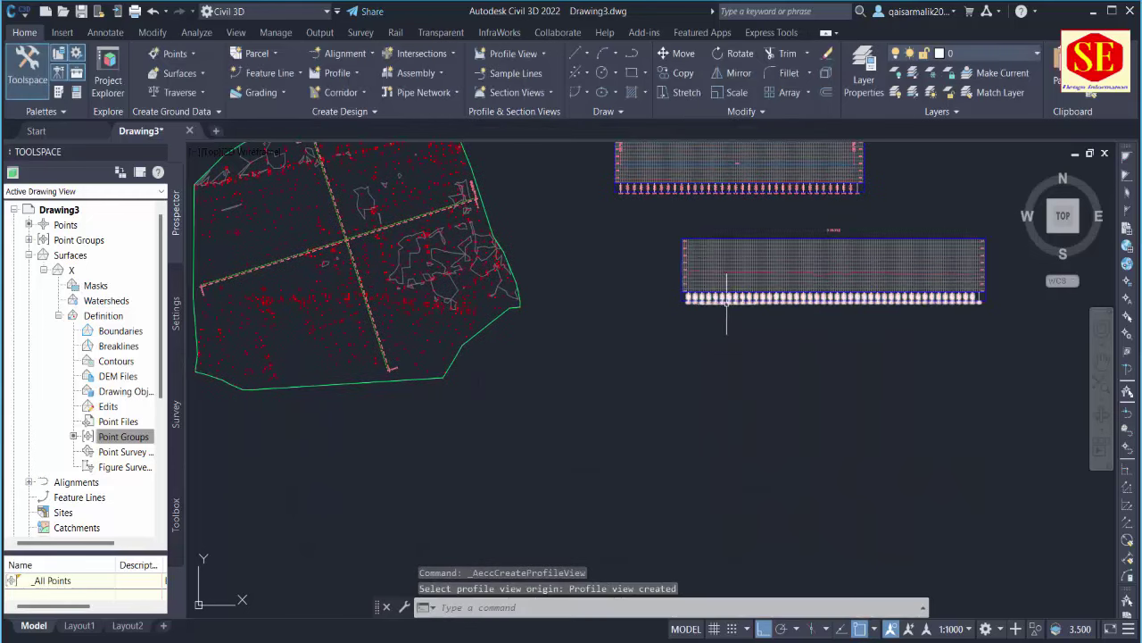
scroll(755, 353, down, 1)
scroll(755, 353, down, 1)
scroll(760, 396, up, 3)
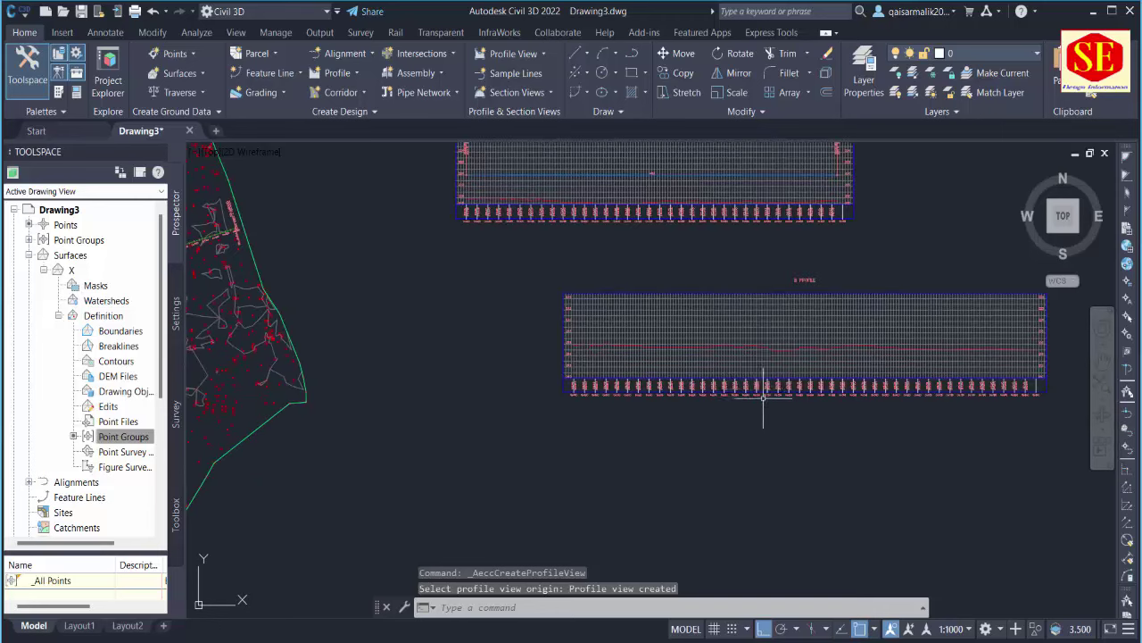
scroll(760, 413, up, 2)
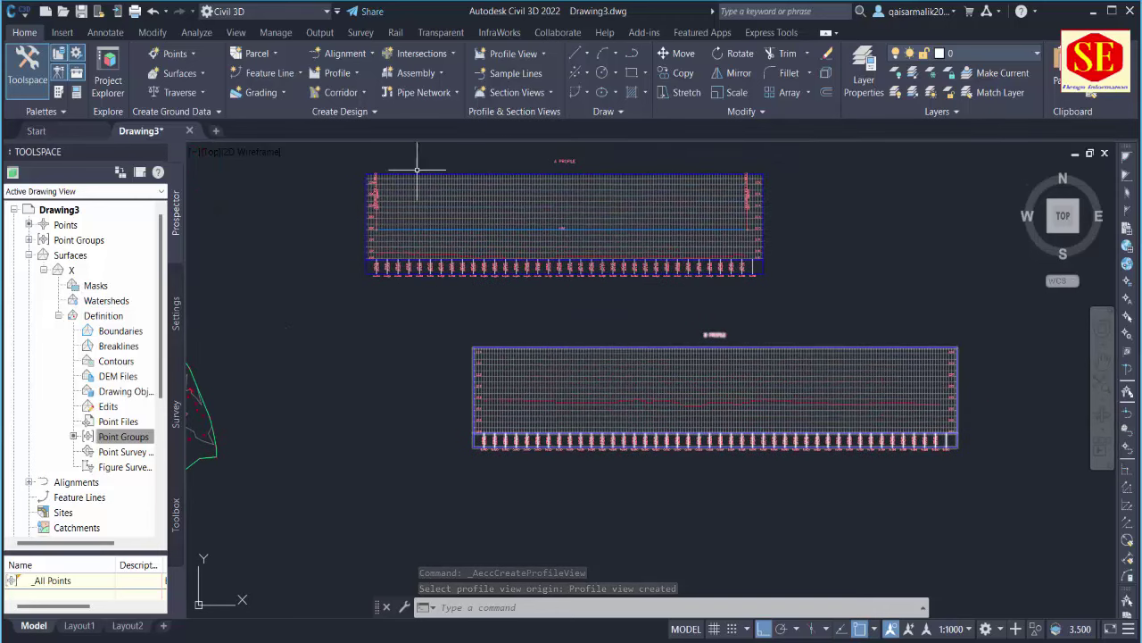
click(349, 77)
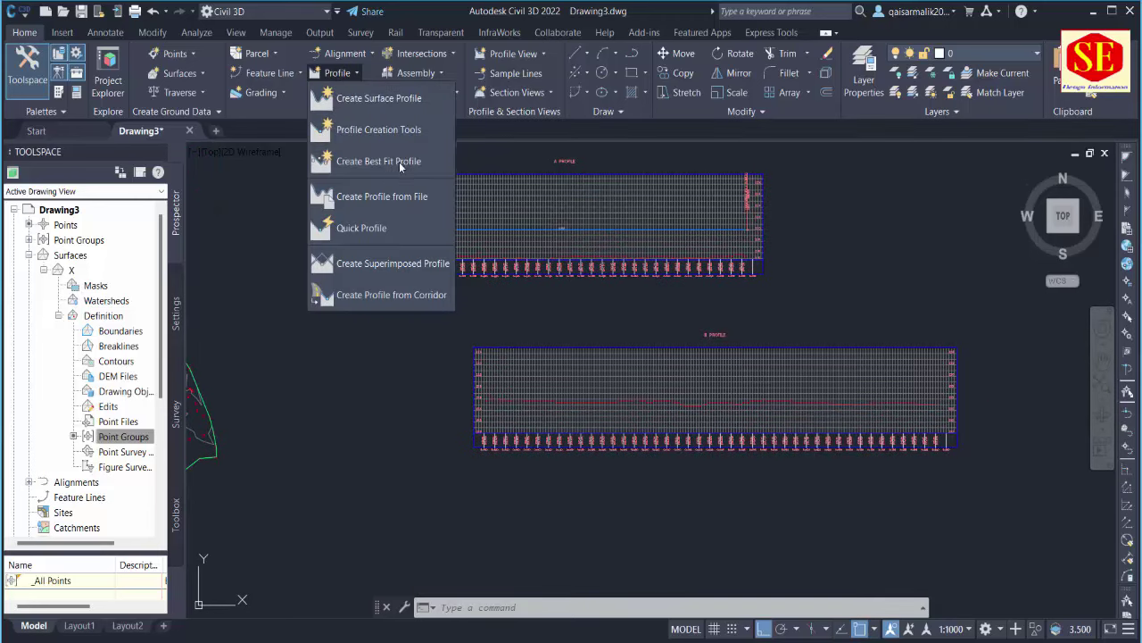
Create design profile '2' on the alignment B profile view.
click(392, 129)
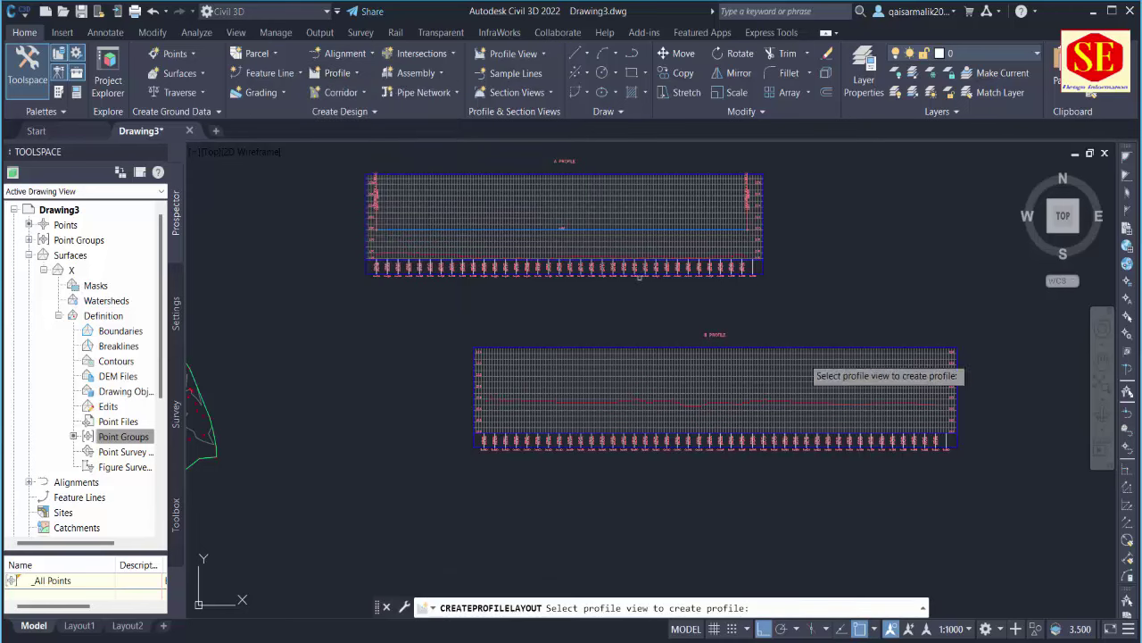
click(690, 346)
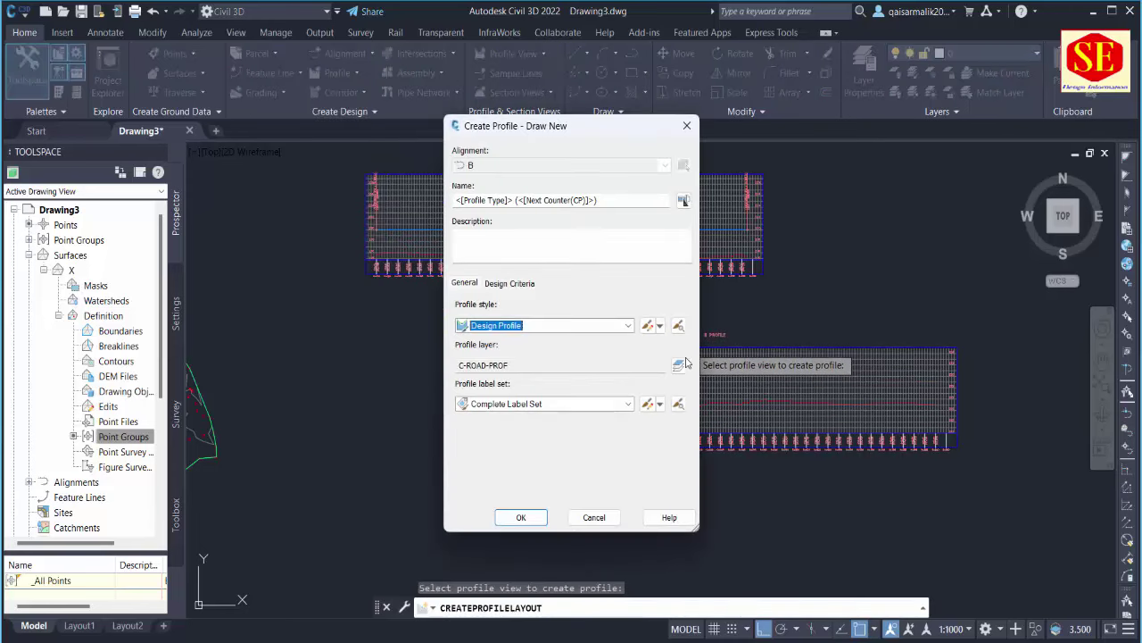
click(612, 198)
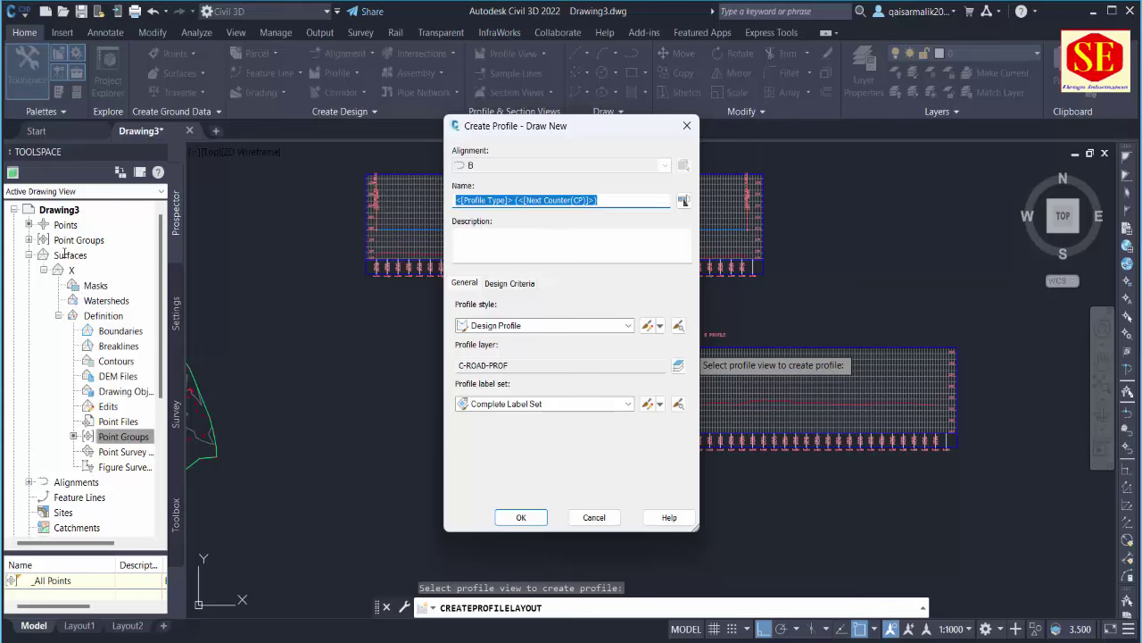
text(2)
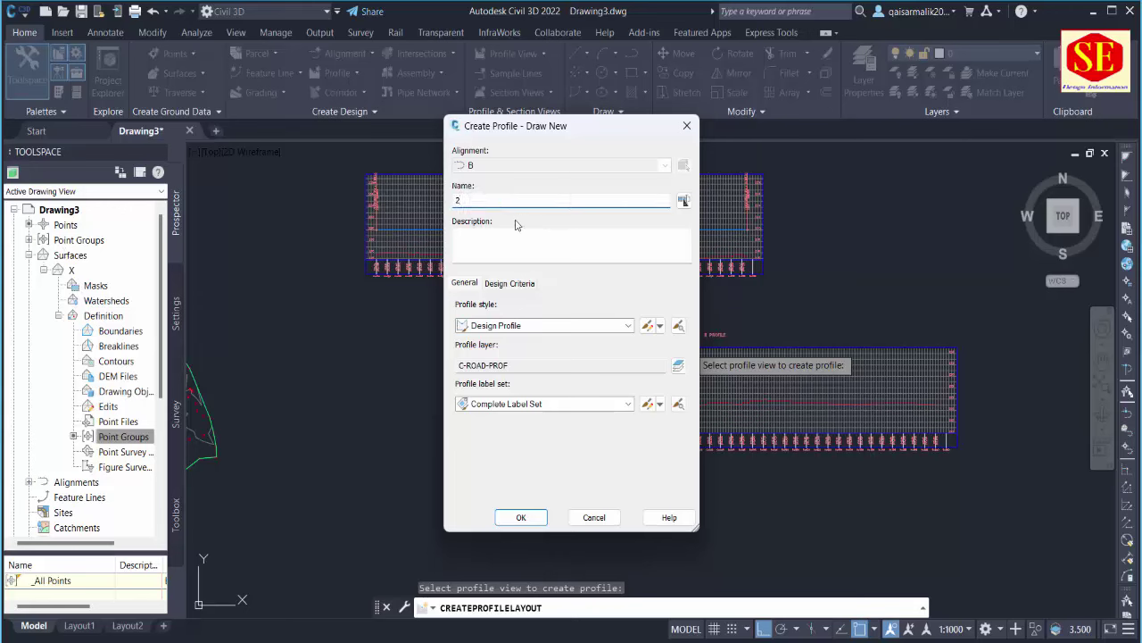
click(520, 518)
click(343, 178)
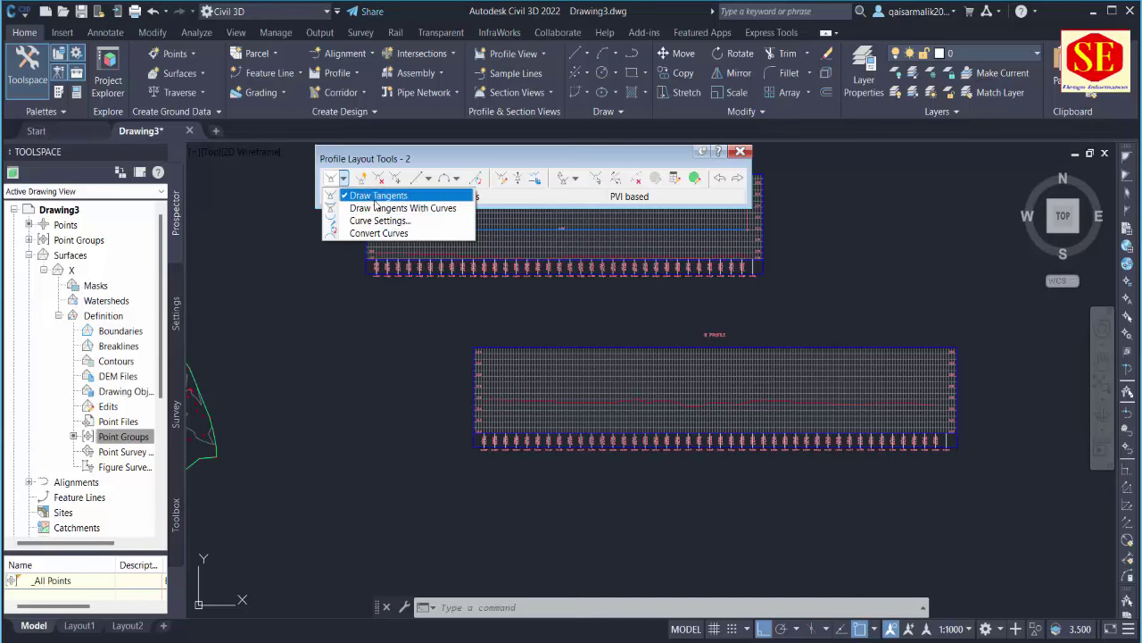
Start a straight tangent for profile 2 at elevation 220 on the lower view.
click(376, 195)
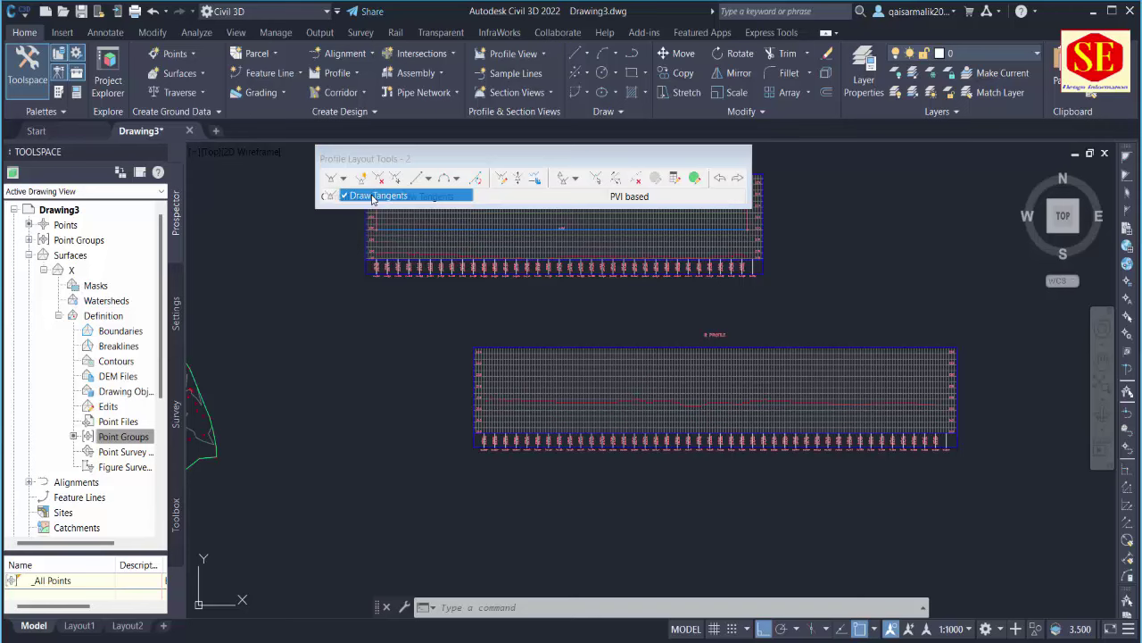
scroll(491, 428, up, 2)
scroll(492, 420, up, 2)
scroll(500, 447, up, 2)
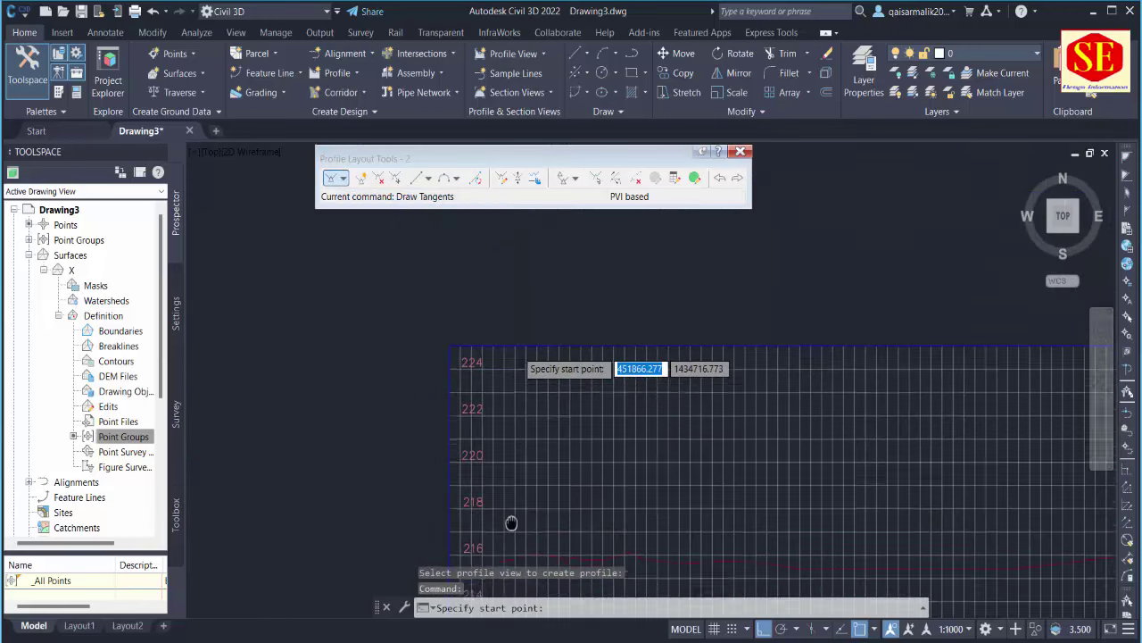
scroll(514, 412, up, 2)
scroll(500, 419, down, 4)
scroll(402, 276, up, 5)
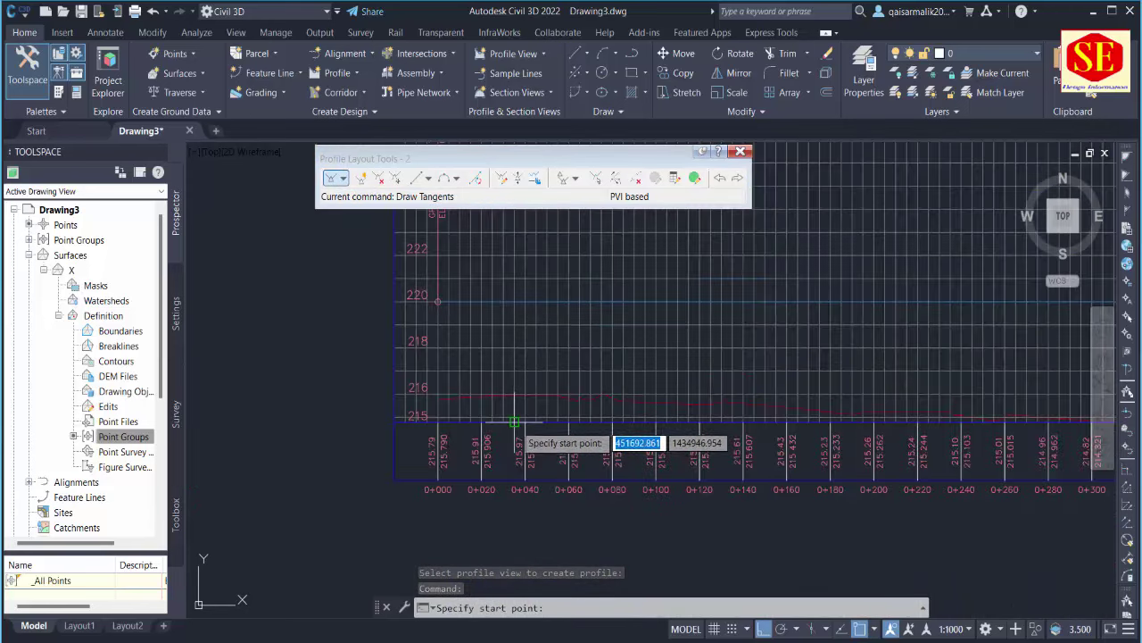
middle_drag(504, 478, 479, 216)
middle_drag(571, 446, 487, 251)
mouse_move(798, 494)
middle_down()
mouse_move(657, 312)
mouse_move(596, 428)
mouse_move(598, 452)
middle_up()
scroll(632, 448, up, 2)
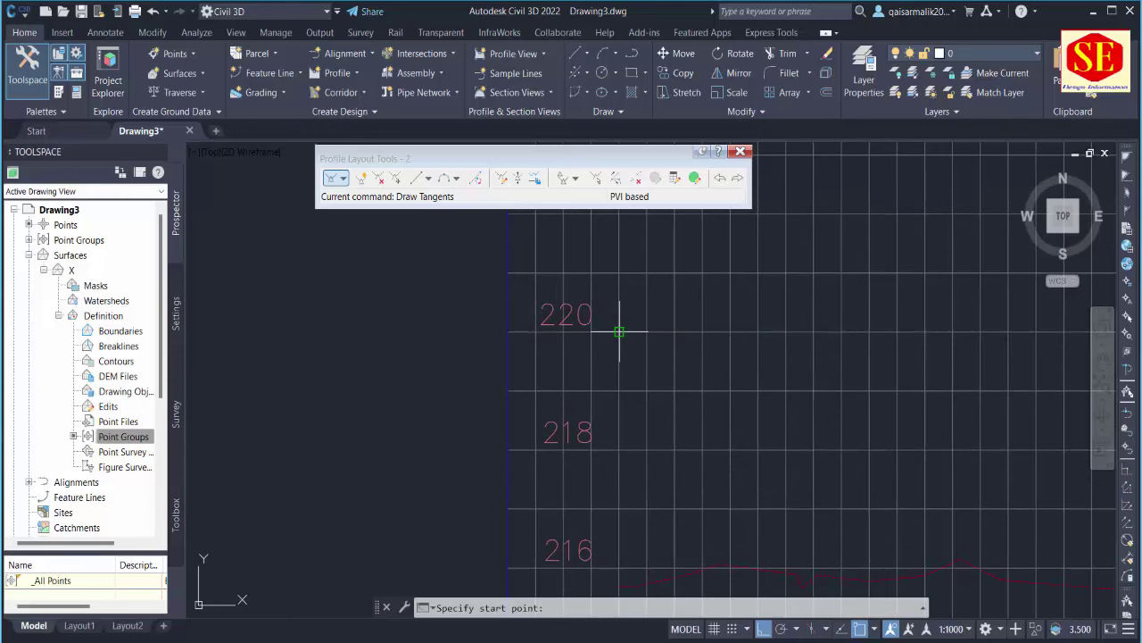
click(620, 332)
Finish the level tangent at elevation 220 at the far end of the view.
scroll(842, 340, down, 2)
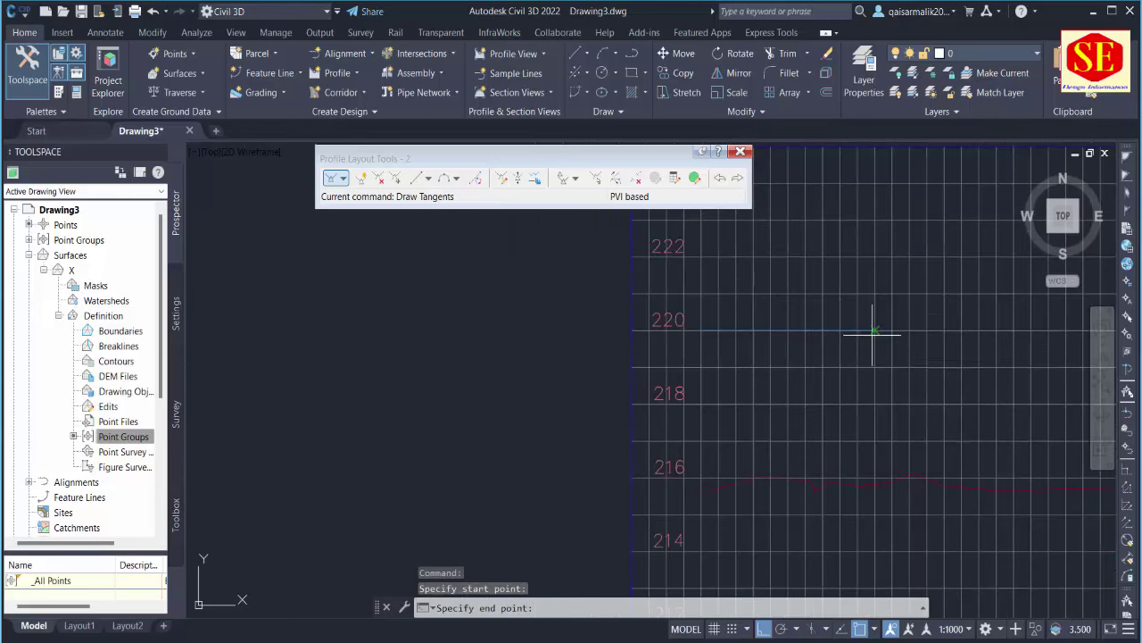
middle_drag(875, 331, 360, 337)
scroll(482, 338, down, 2)
middle_drag(592, 336, 669, 313)
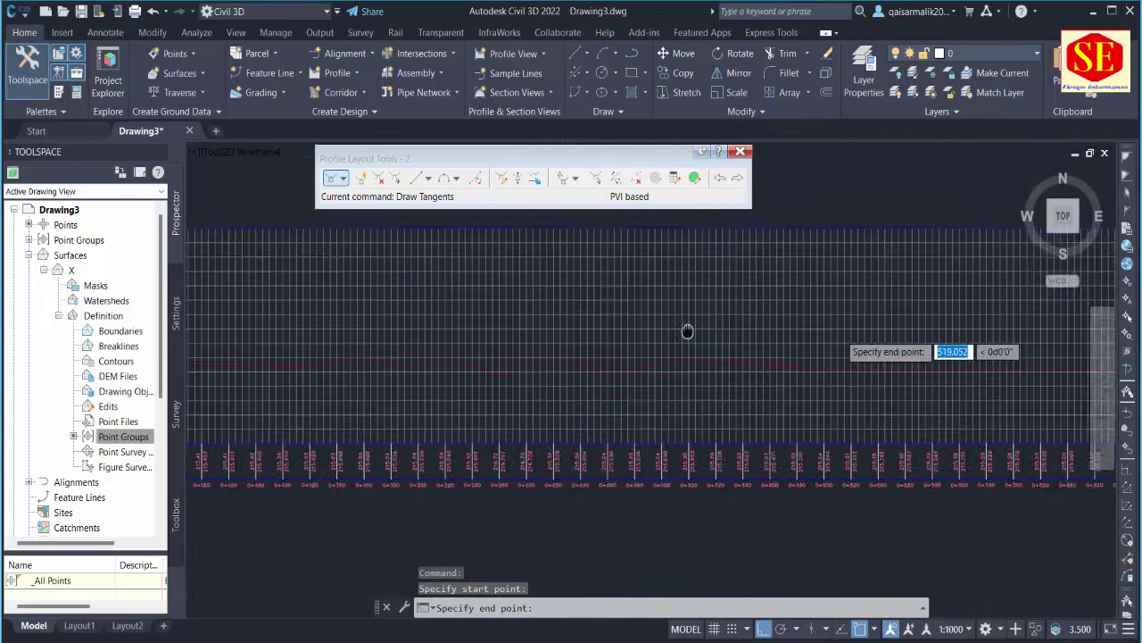
scroll(839, 393, down, 1)
scroll(839, 393, up, 5)
scroll(857, 468, up, 1)
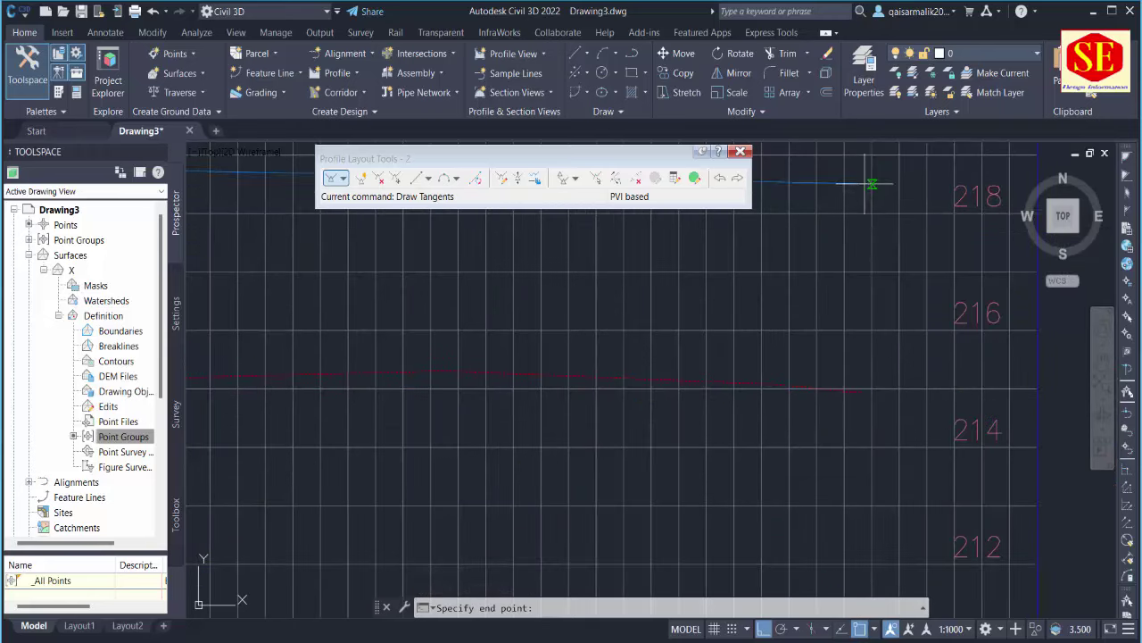
middle_drag(874, 183, 879, 332)
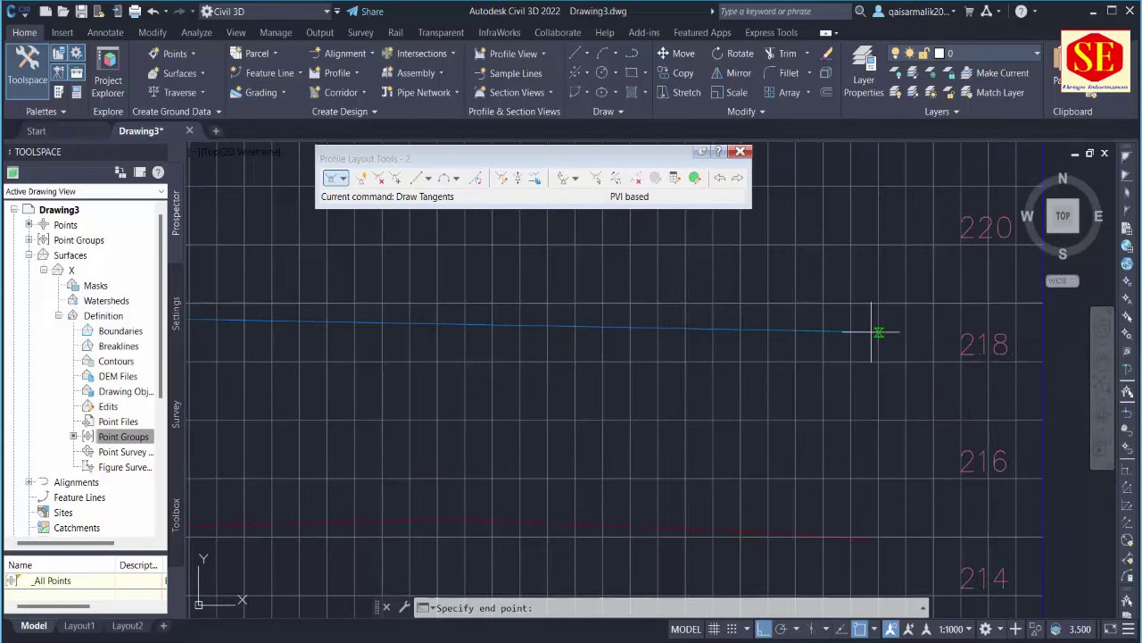
click(868, 244)
key(Return)
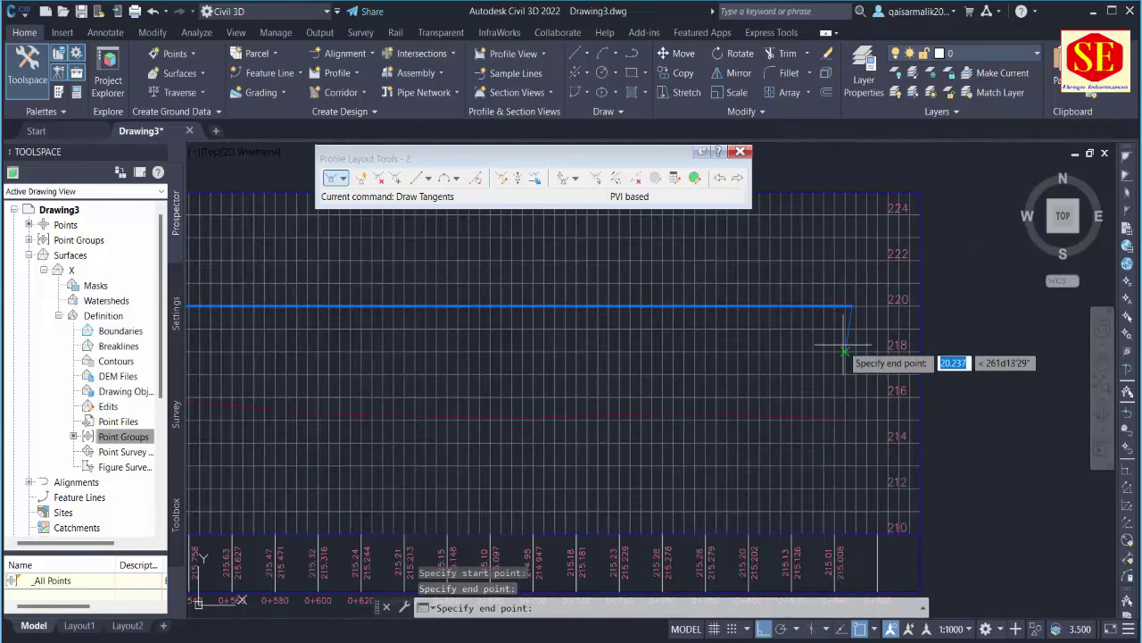
Pan and zoom to show both profile views and the surface.
scroll(845, 350, down, 4)
scroll(845, 350, down, 5)
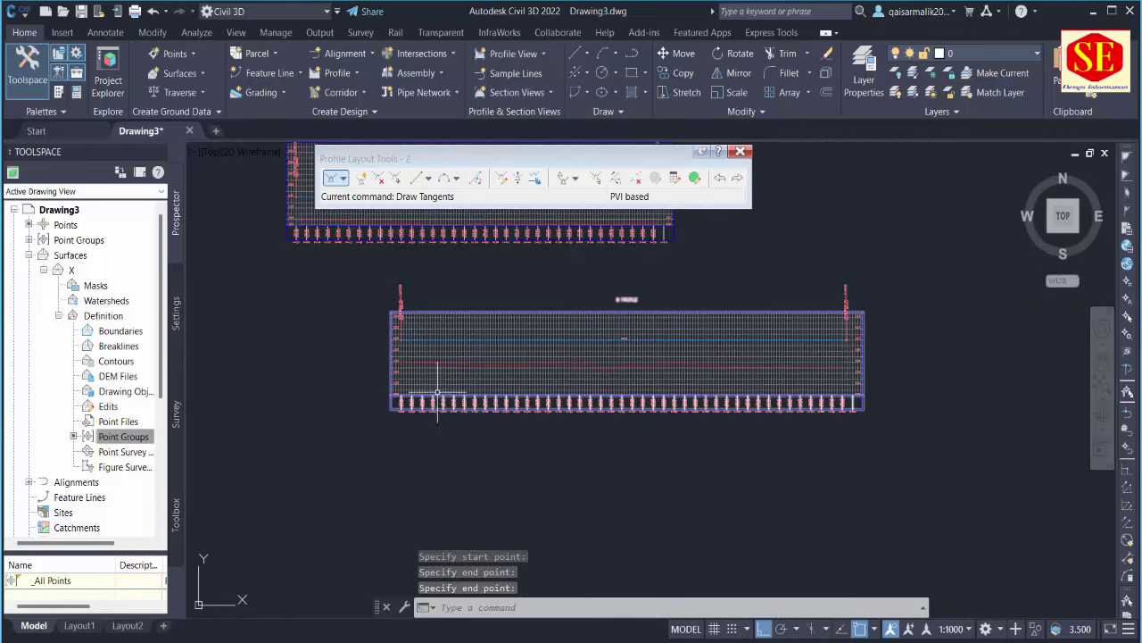
middle_drag(444, 388, 536, 524)
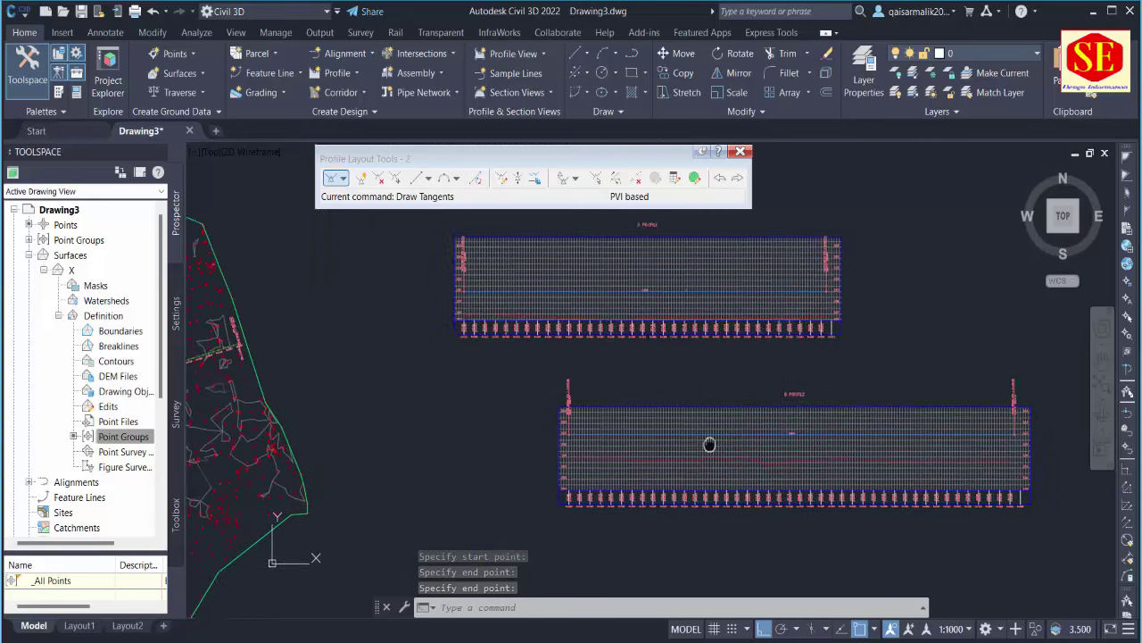
middle_drag(602, 462, 709, 443)
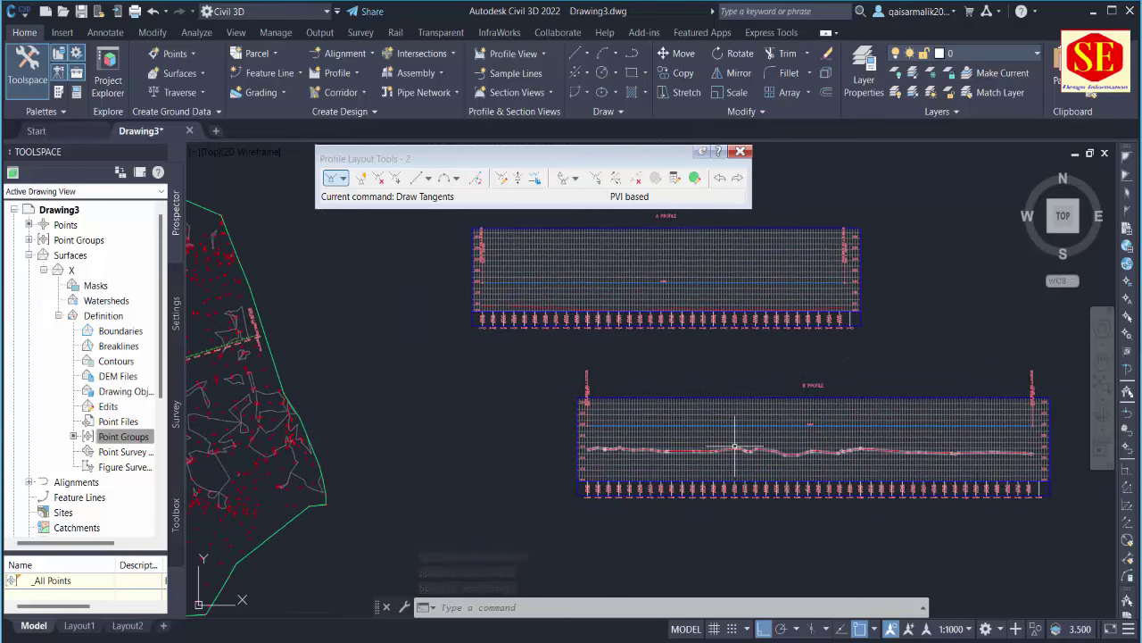
scroll(684, 437, up, 3)
scroll(518, 438, up, 3)
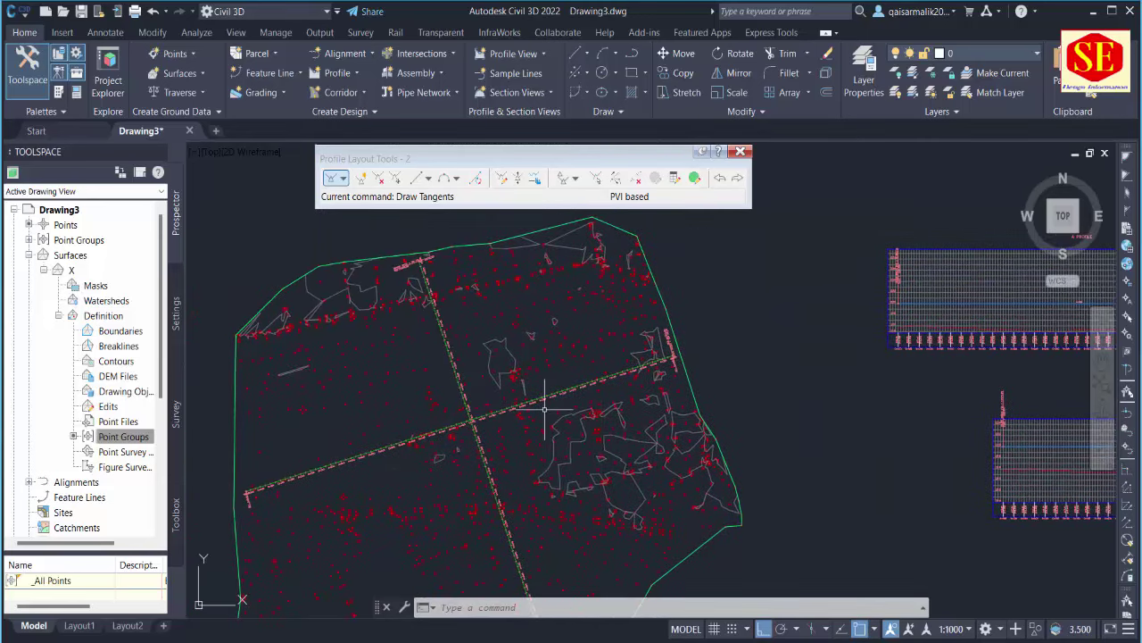
scroll(545, 409, down, 4)
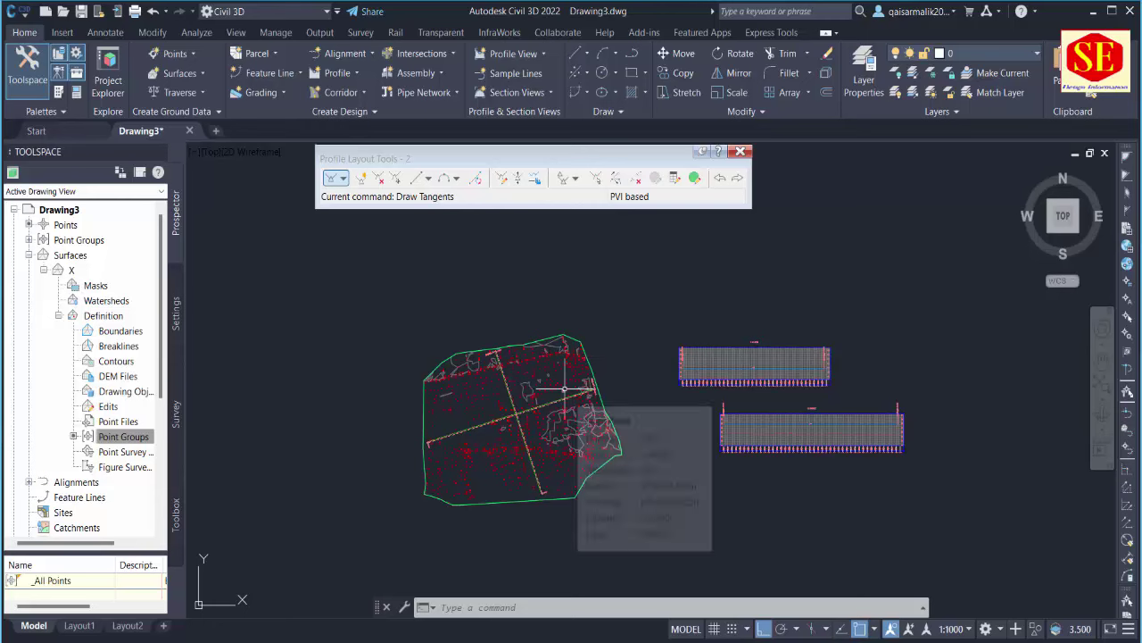
Close the Profile Layout Tools and open the Civil Metric Subassemblies palette.
click(741, 153)
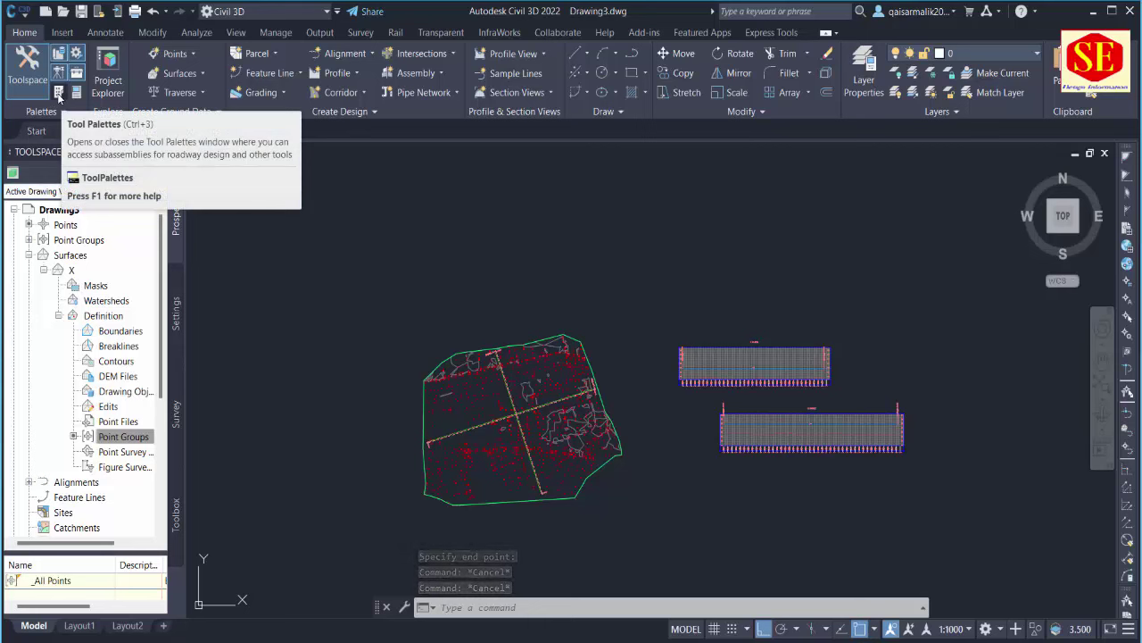
click(58, 95)
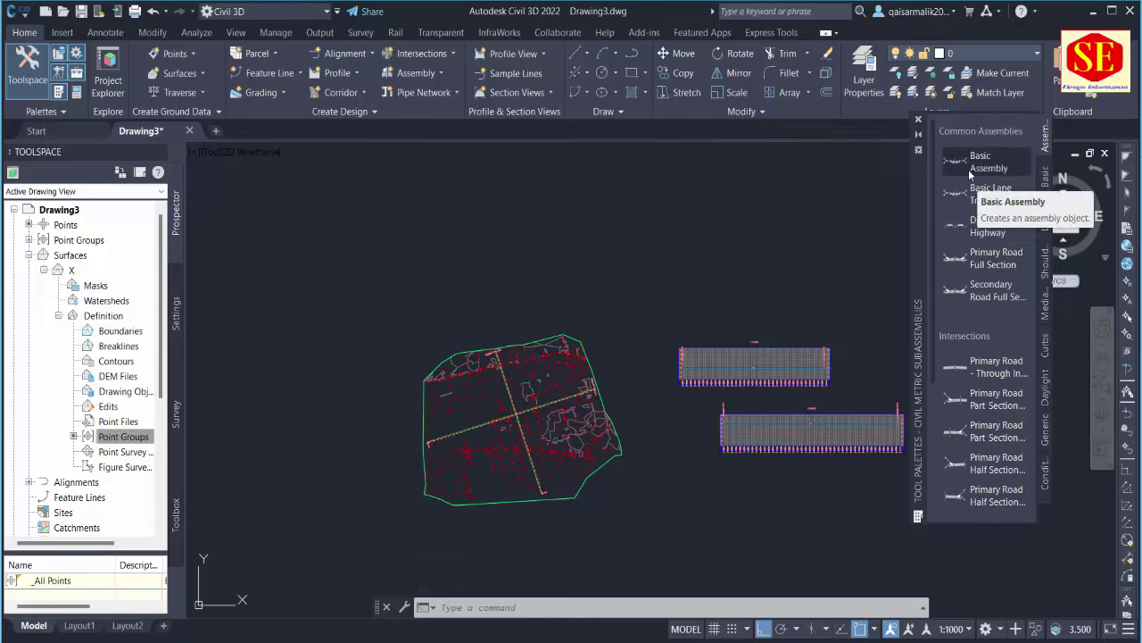
Place a Basic Assembly from the palette in empty drawing space.
click(968, 169)
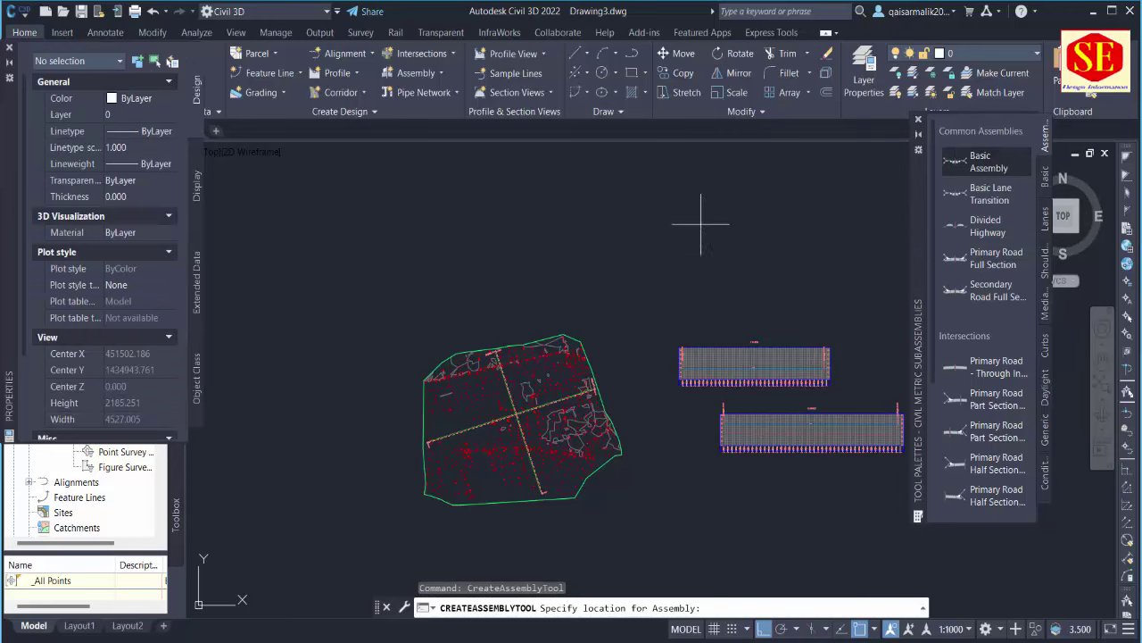
scroll(688, 224, up, 4)
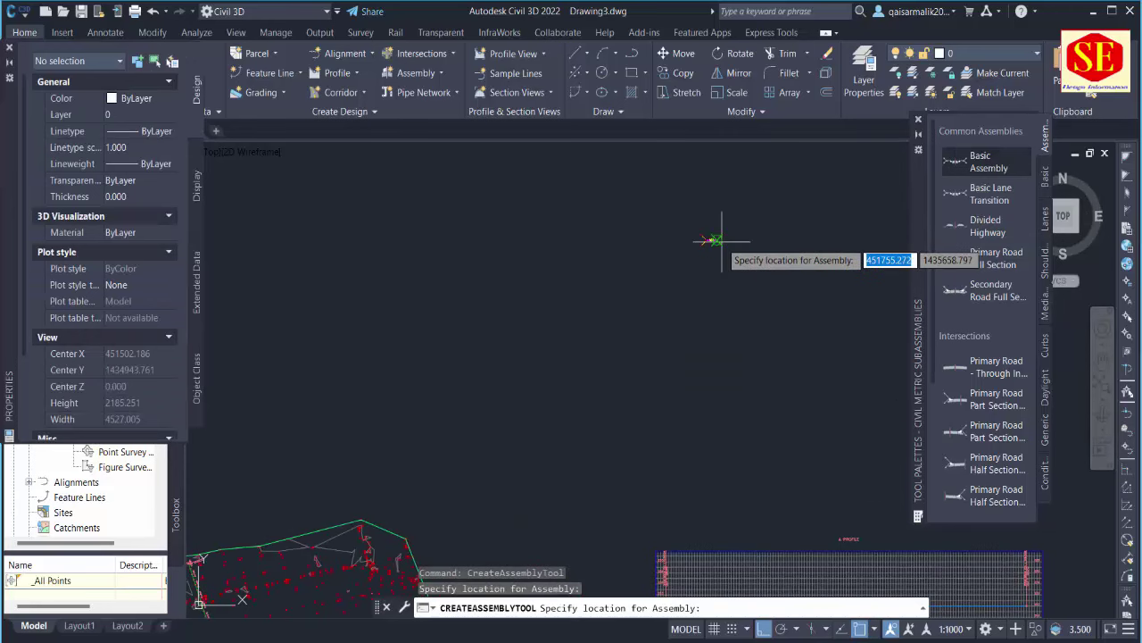
scroll(721, 240, up, 5)
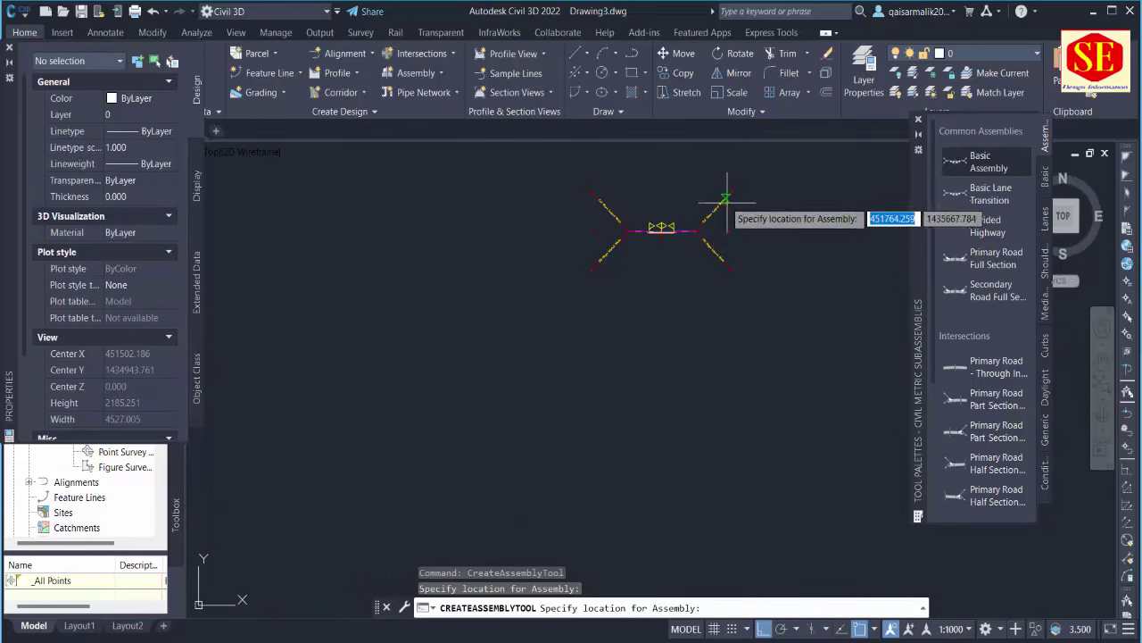
scroll(123, 318, down, 3)
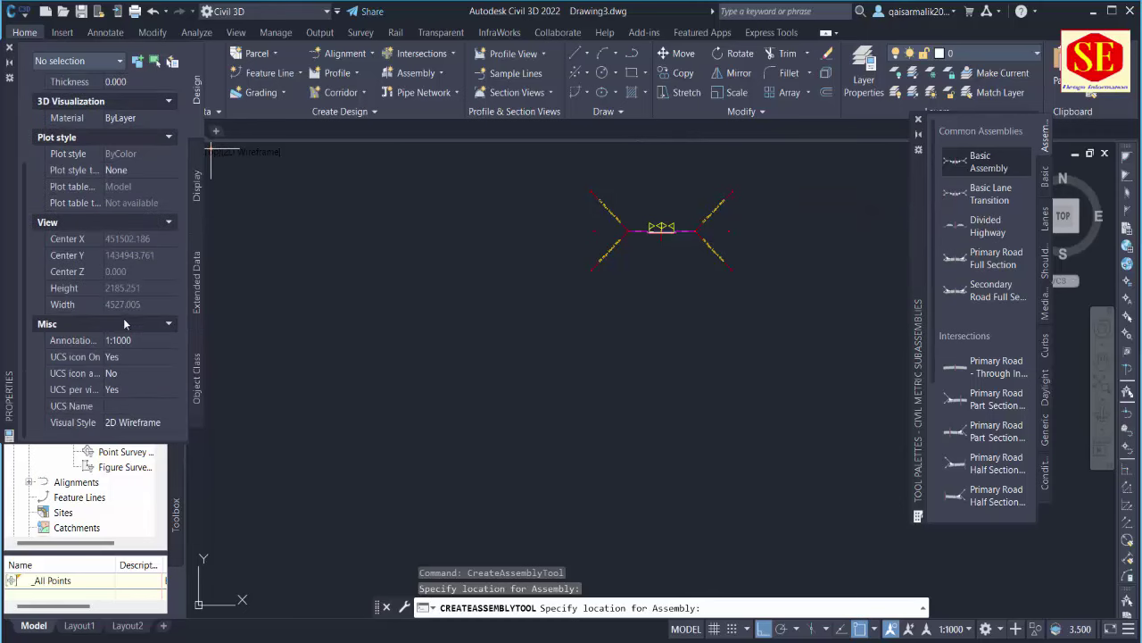
scroll(145, 384, up, 3)
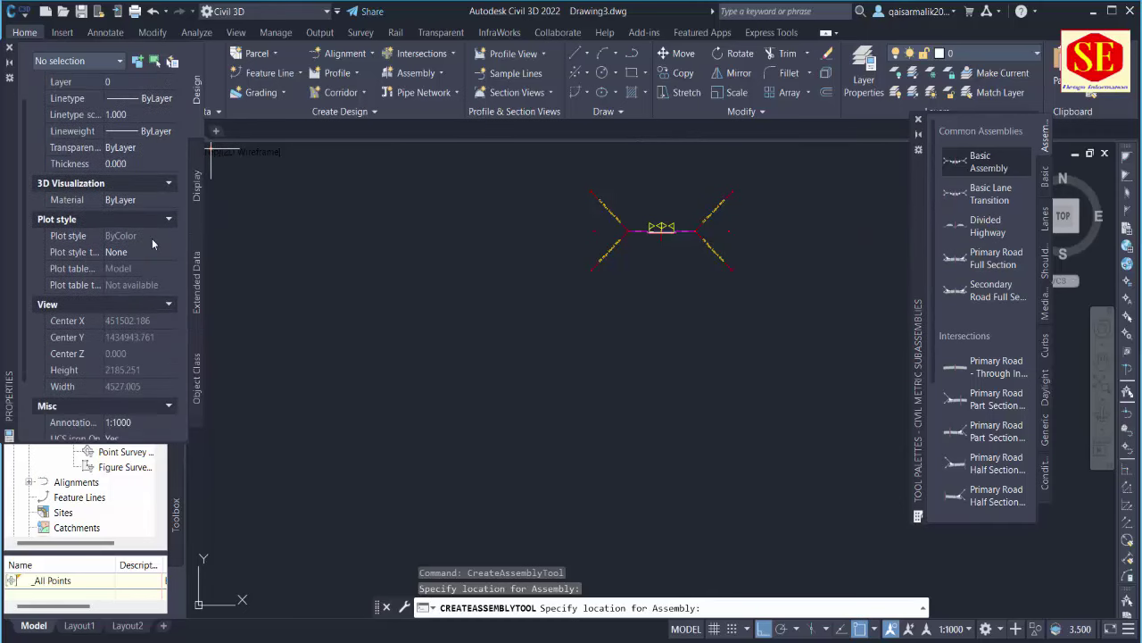
scroll(152, 238, up, 2)
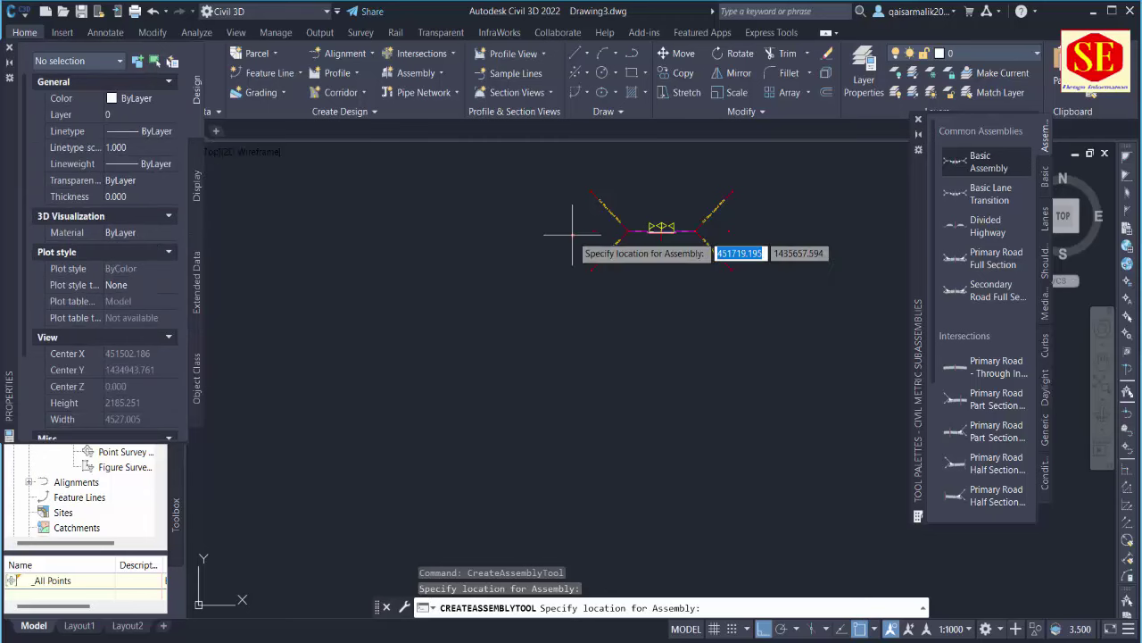
key(Escape)
Select the newly placed basic assembly.
click(674, 230)
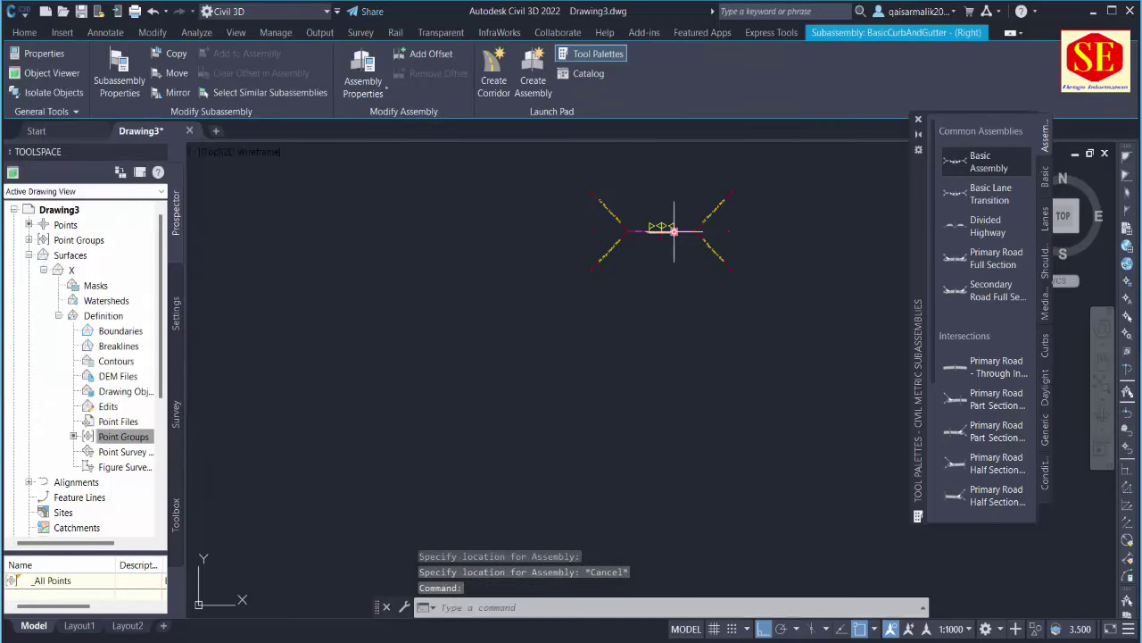
key(Escape)
scroll(658, 257, up, 2)
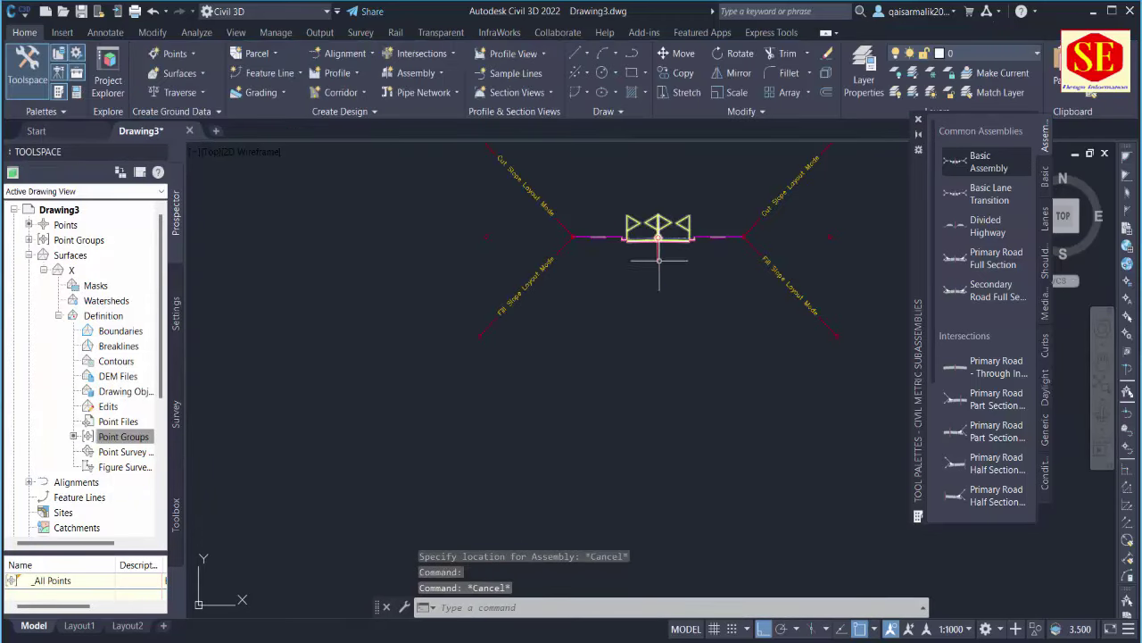
scroll(658, 256, up, 1)
click(658, 241)
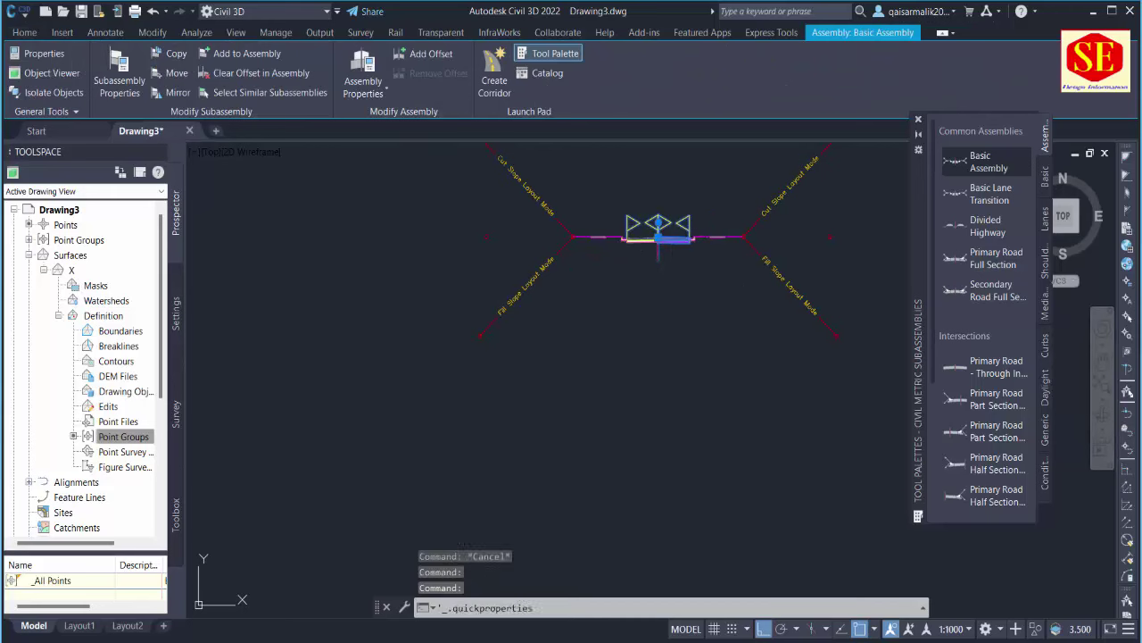
Set the width of both lane subassemblies to 10 m.
double_click(626, 237)
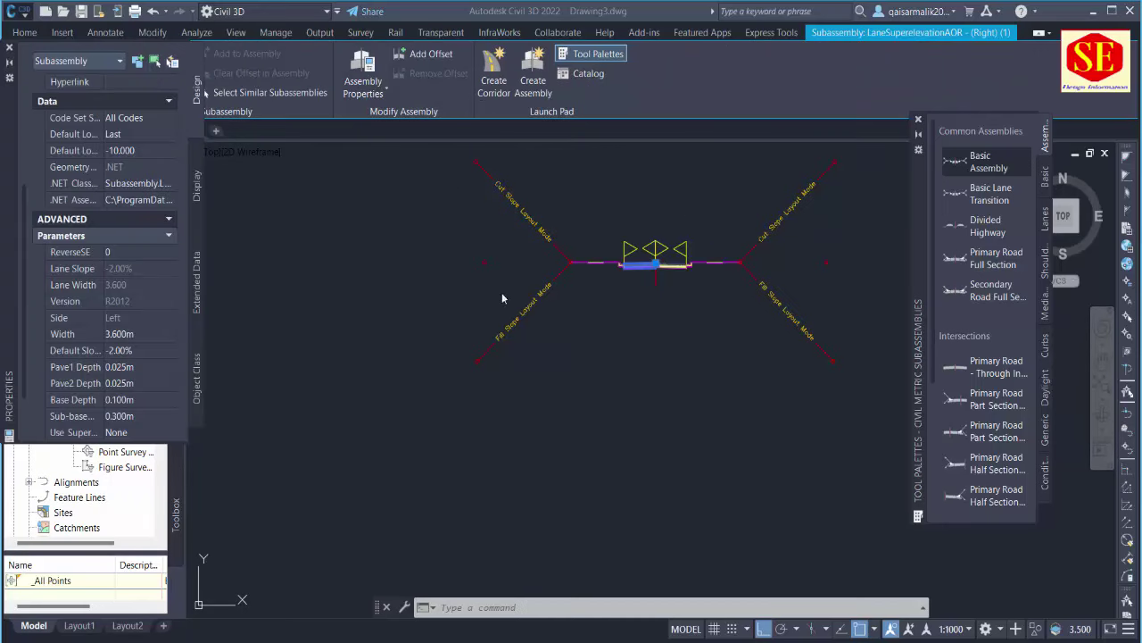
click(668, 265)
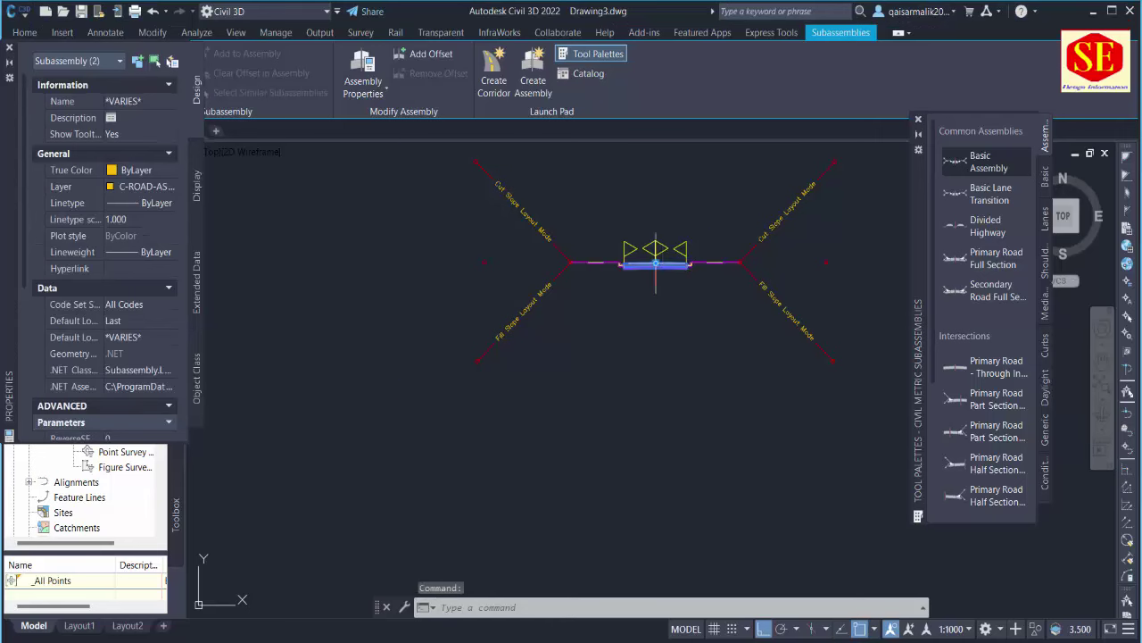
scroll(659, 261, up, 2)
scroll(135, 355, down, 3)
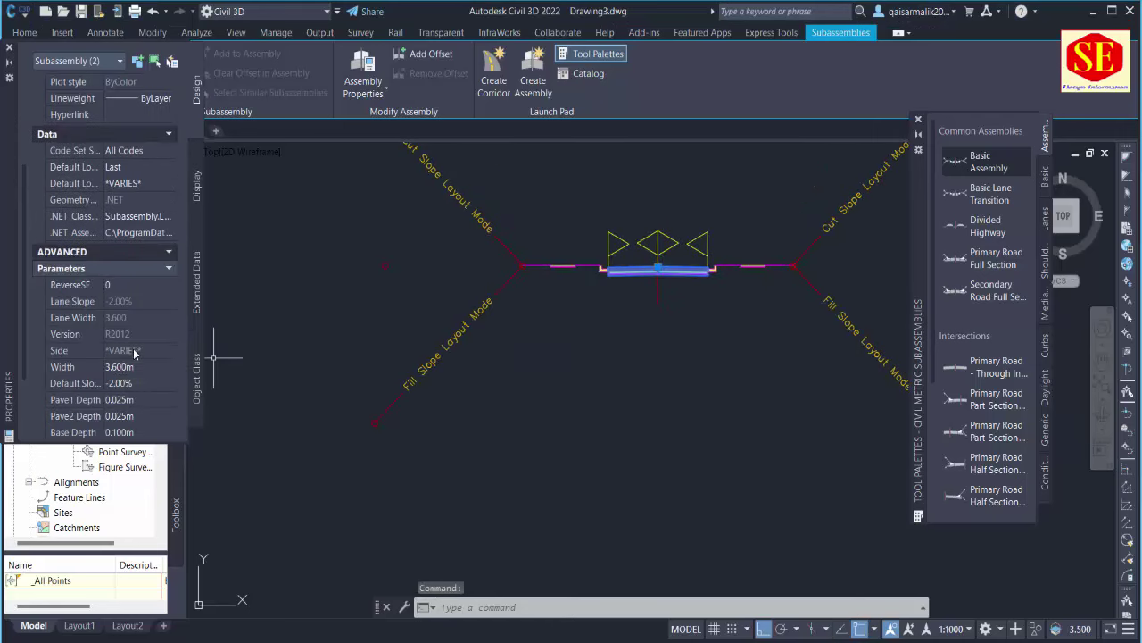
click(115, 371)
text(10)
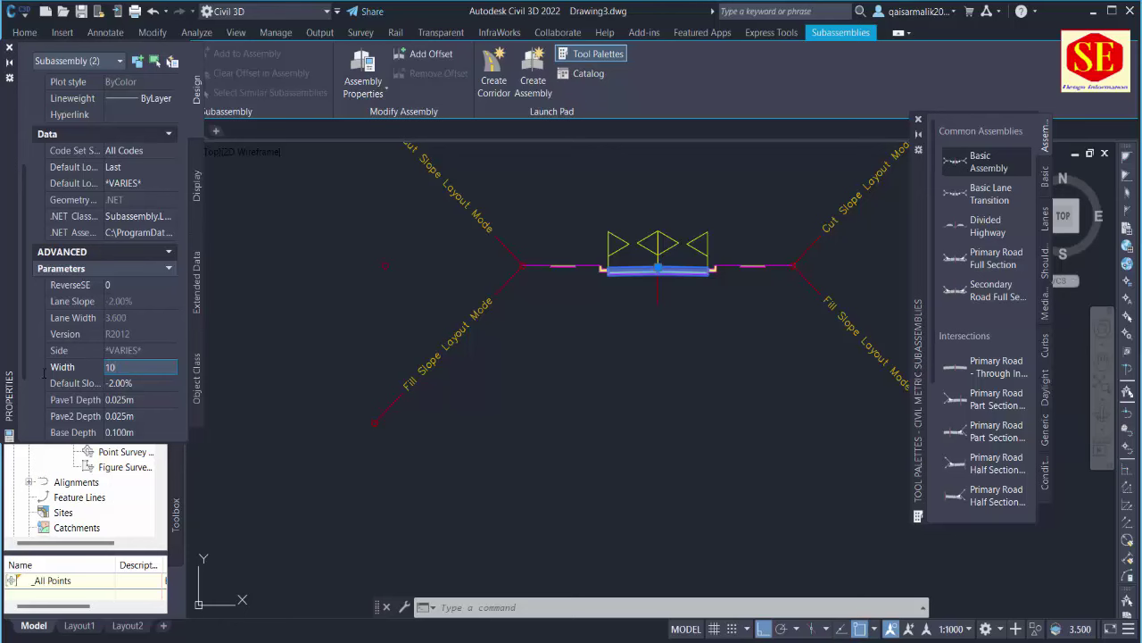
click(134, 387)
scroll(138, 383, down, 3)
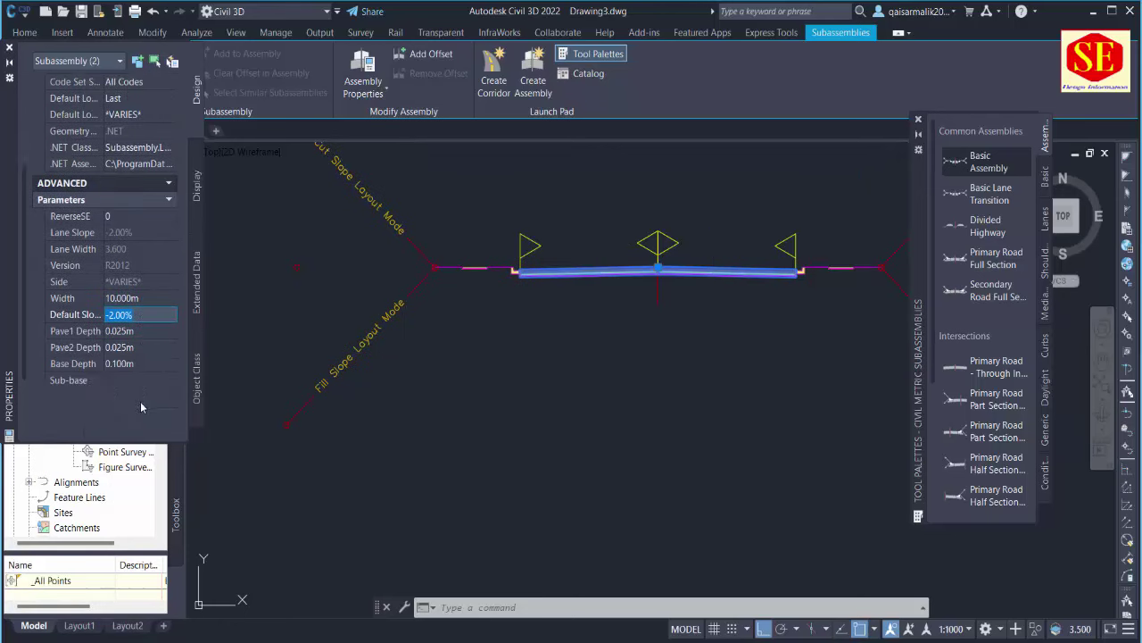
scroll(129, 377, up, 2)
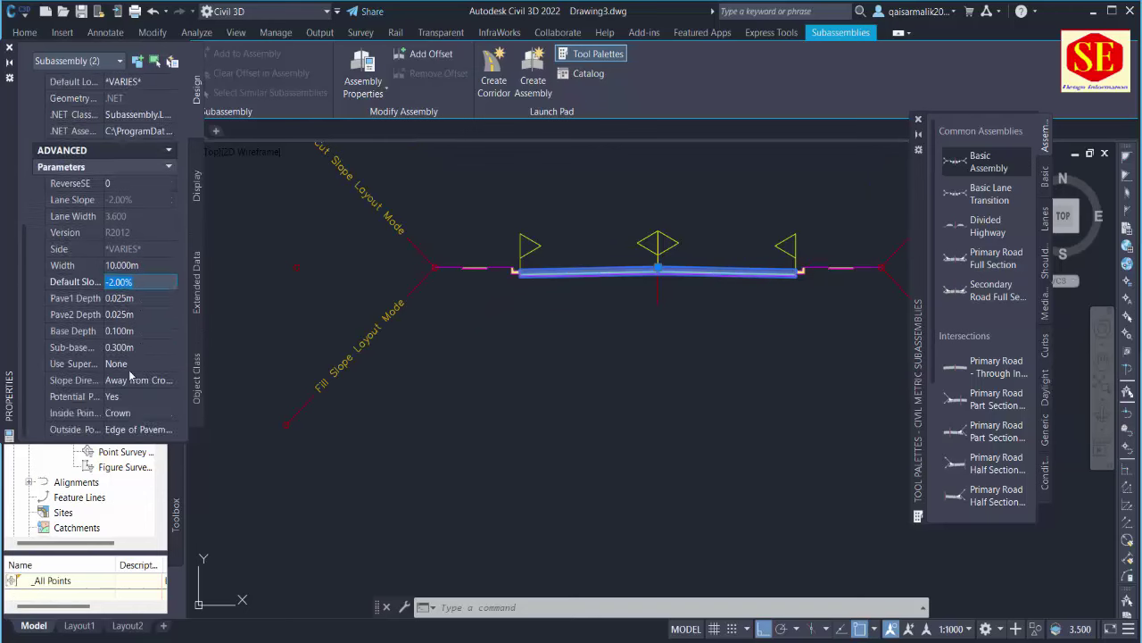
Set the Fill Slope of both daylight side-slope subassemblies to 2.00:1.
click(398, 226)
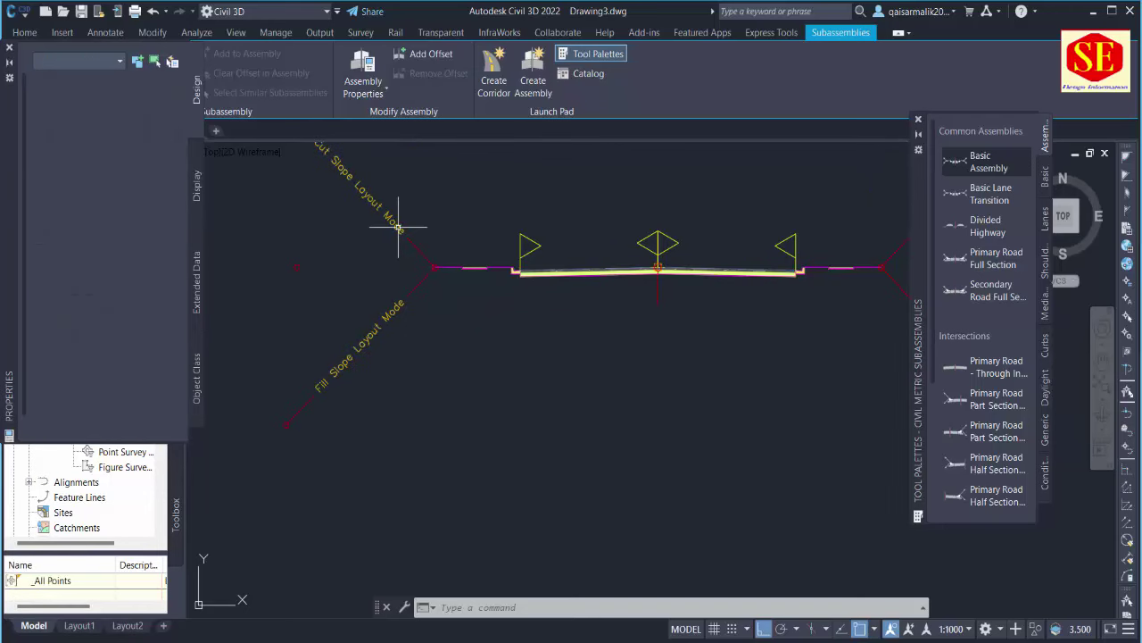
middle_drag(793, 271, 717, 282)
click(807, 277)
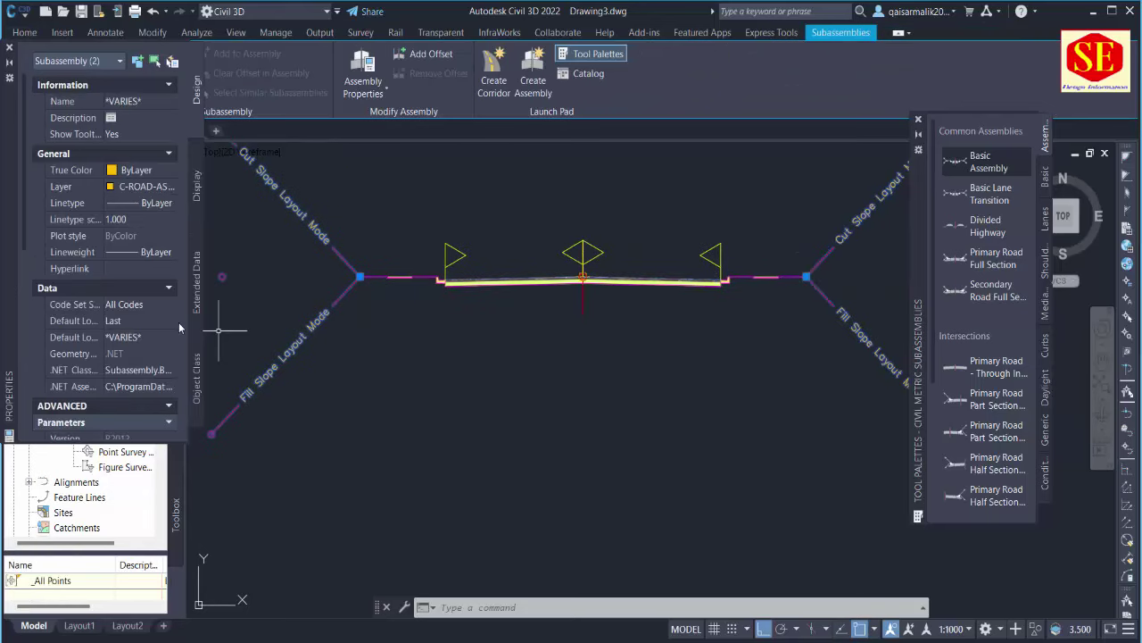
scroll(174, 298, down, 5)
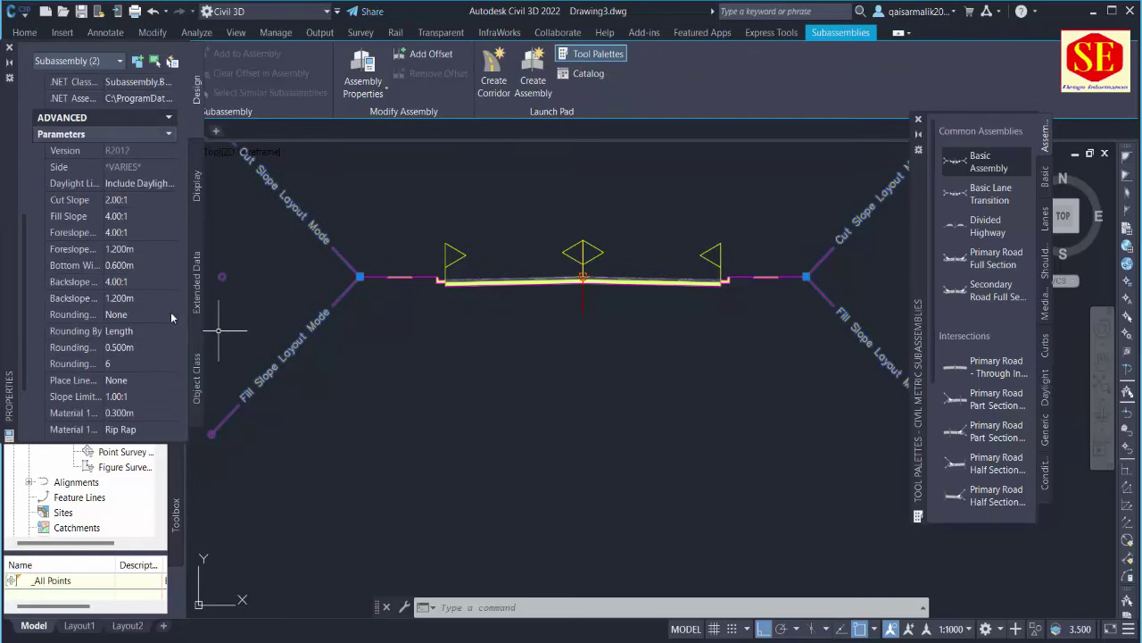
click(133, 234)
click(140, 216)
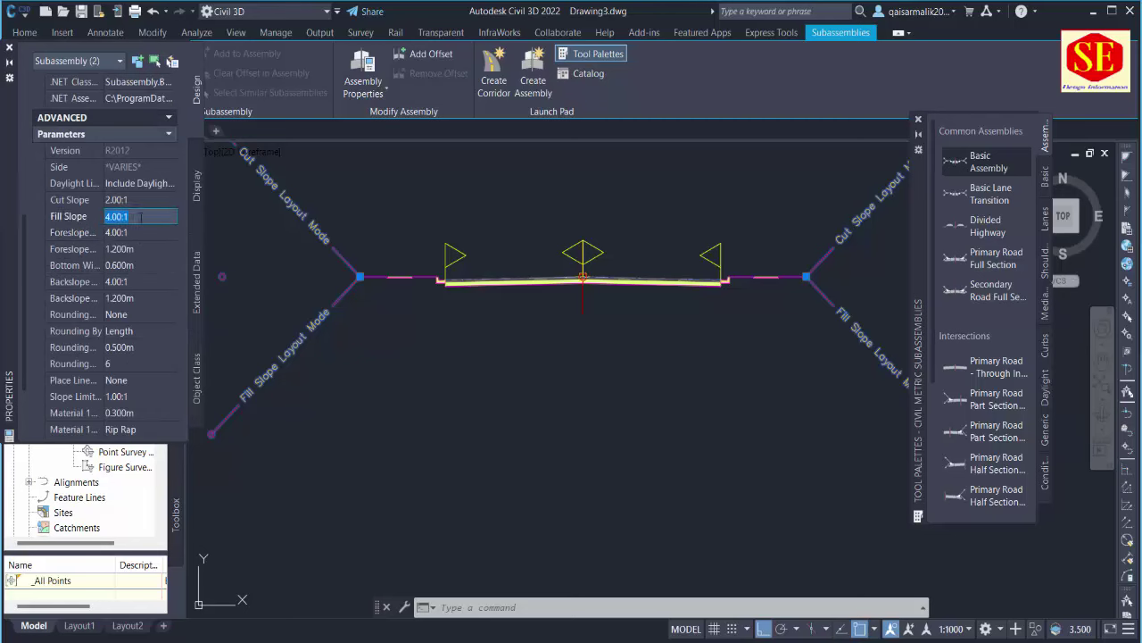
text(2)
click(152, 250)
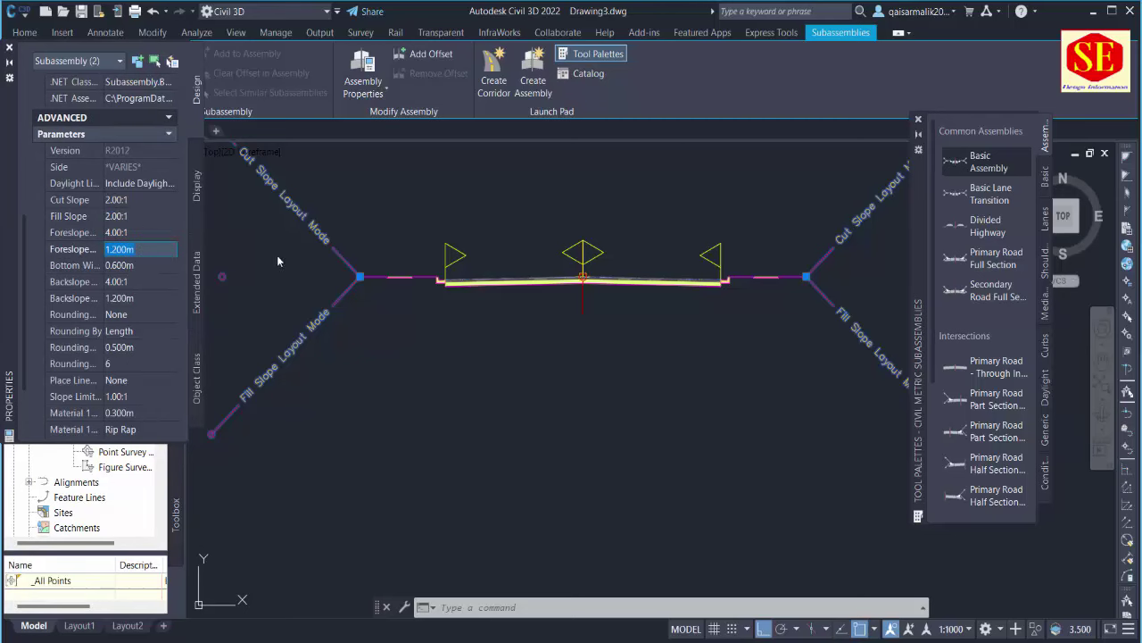
scroll(377, 242, up, 2)
scroll(584, 341, down, 5)
scroll(598, 371, down, 1)
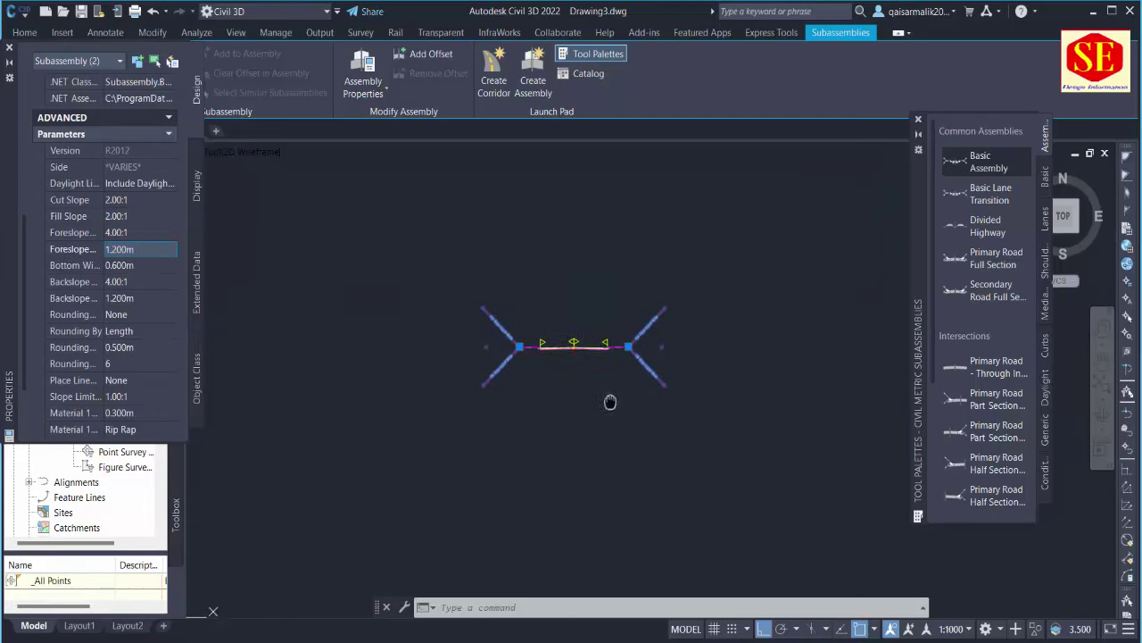
scroll(576, 406, up, 1)
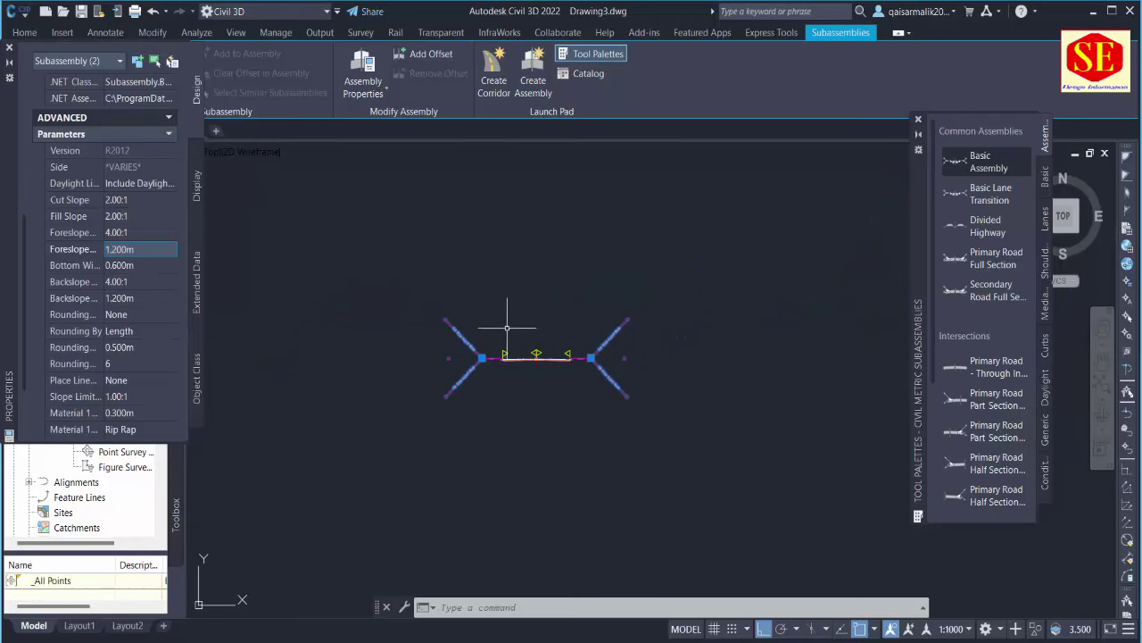
Close the subassembly tool palettes and the assembly Properties panel, and clear the selection.
click(918, 121)
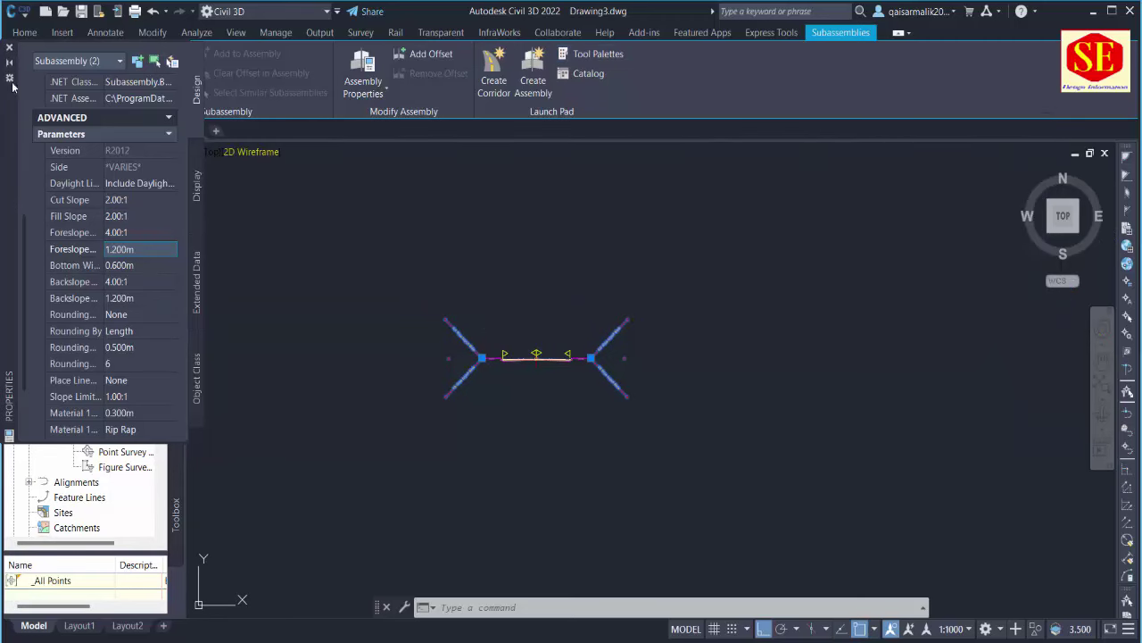
click(10, 49)
key(Escape)
Pan and zoom out until the survey site with both crossing alignments is in view.
scroll(727, 337, down, 5)
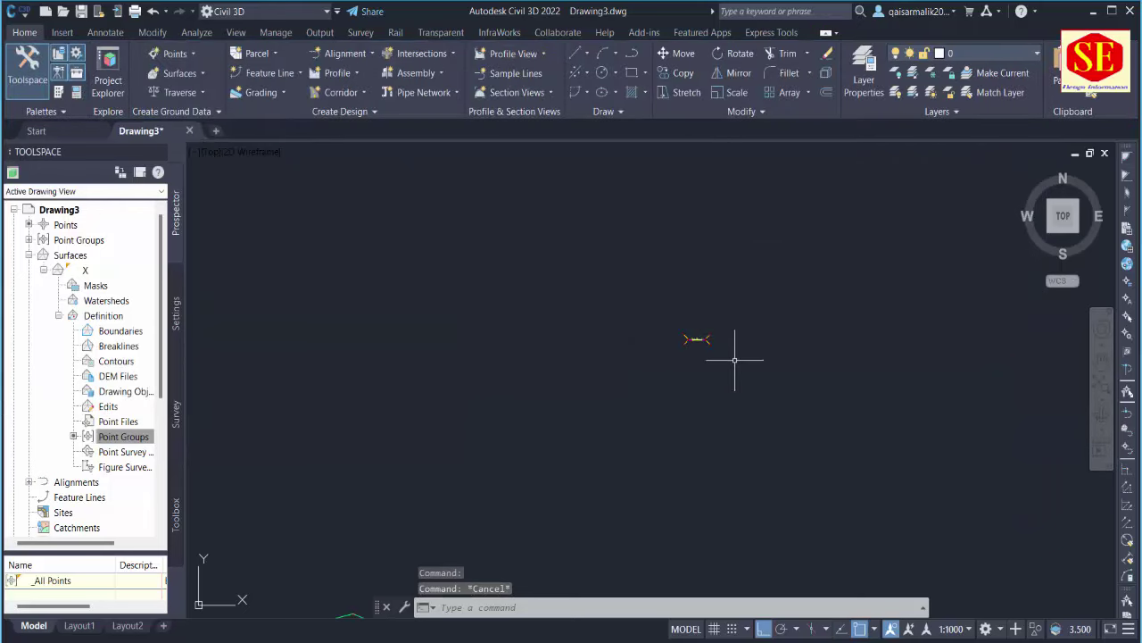
middle_drag(735, 360, 732, 324)
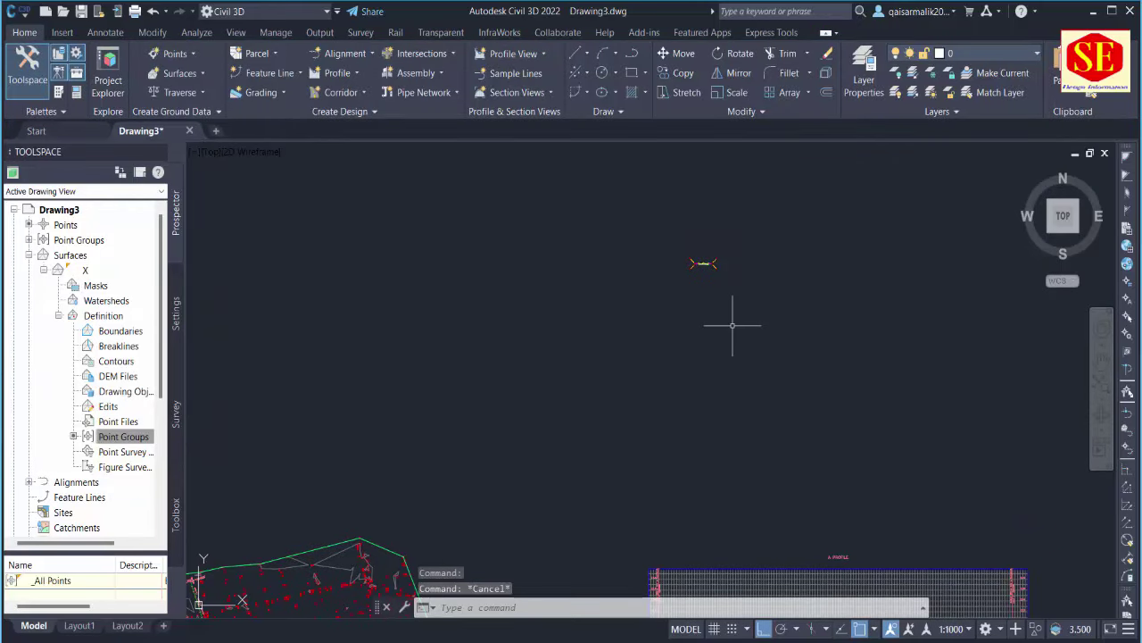
middle_drag(535, 410, 613, 279)
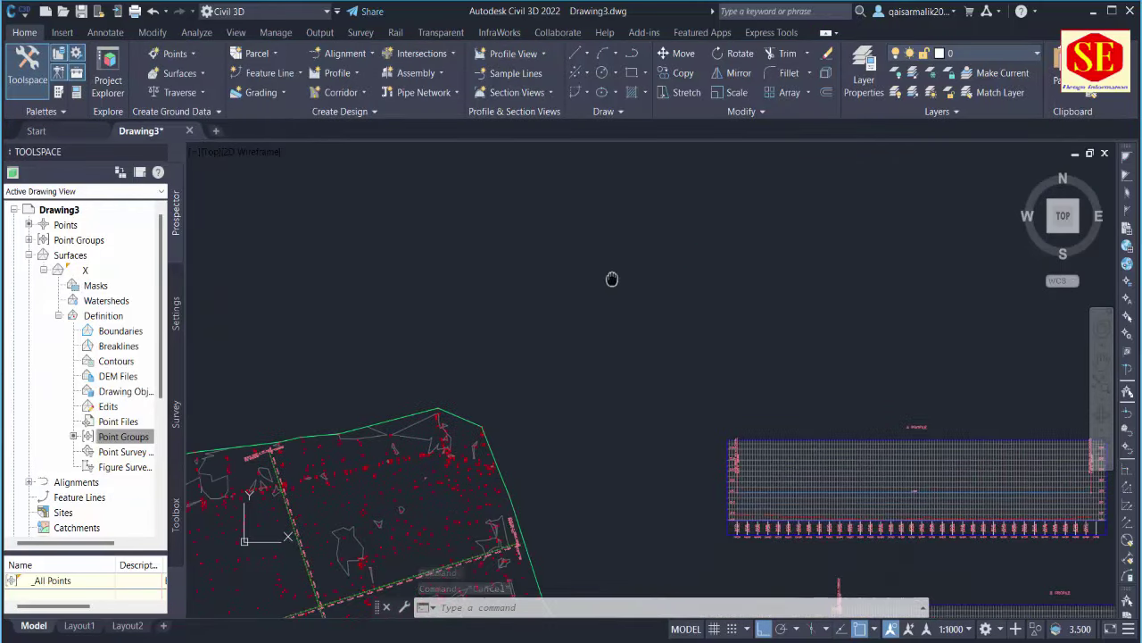
scroll(625, 273, down, 2)
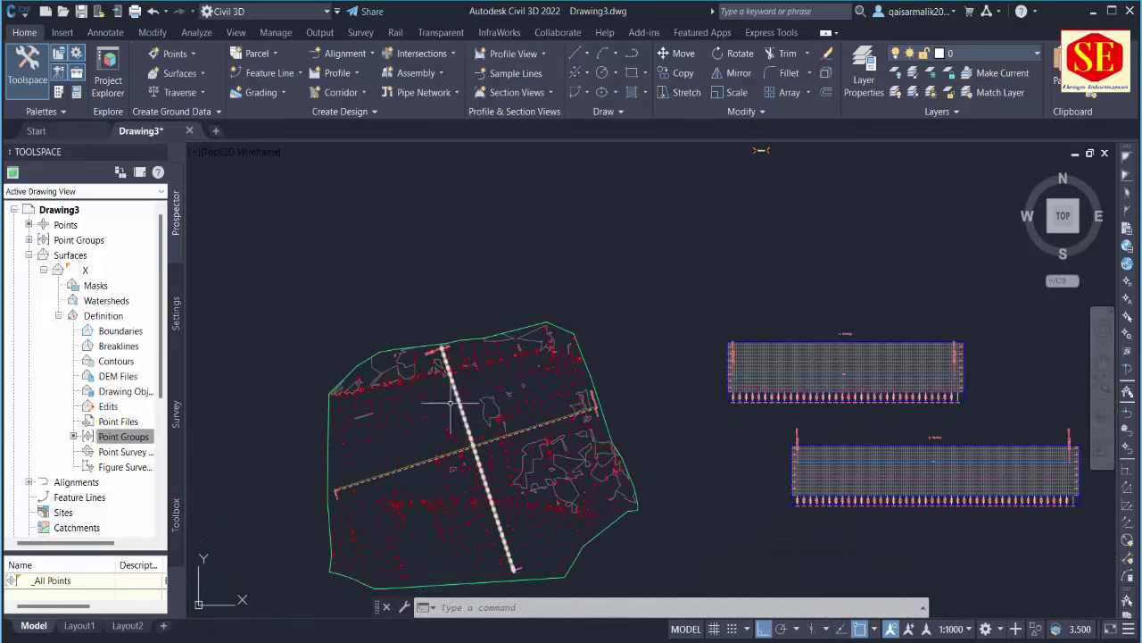
click(343, 94)
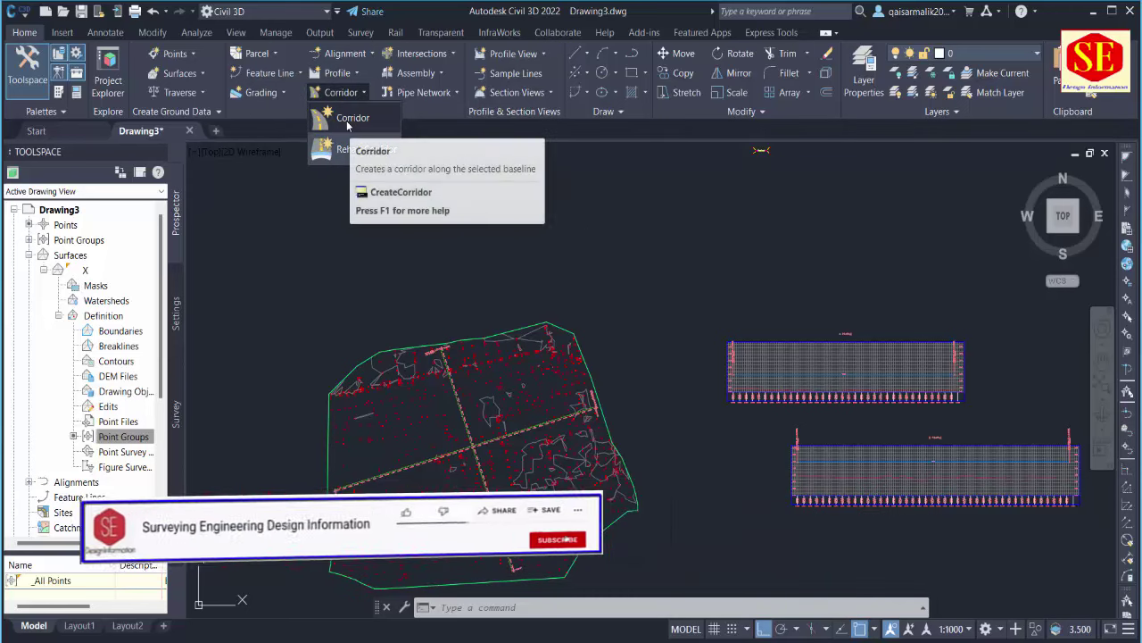
Define corridor '1' on alignment A, profile 1, Basic Assembly and target surface X, with baseline parameters enabled.
click(348, 123)
click(563, 104)
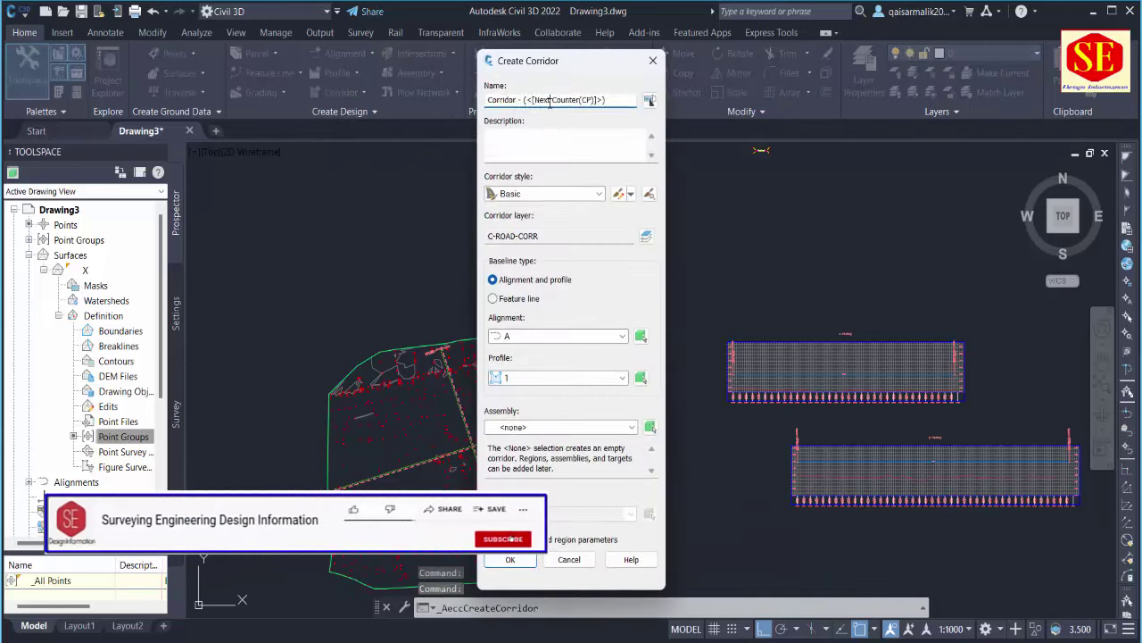
drag(611, 99, 411, 111)
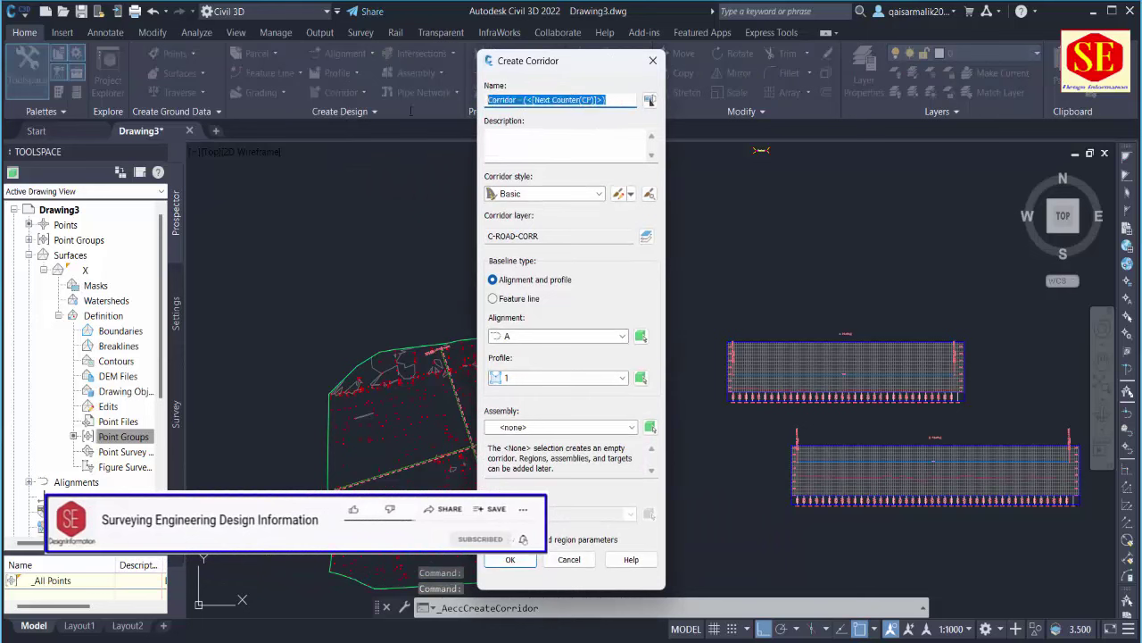
text(1)
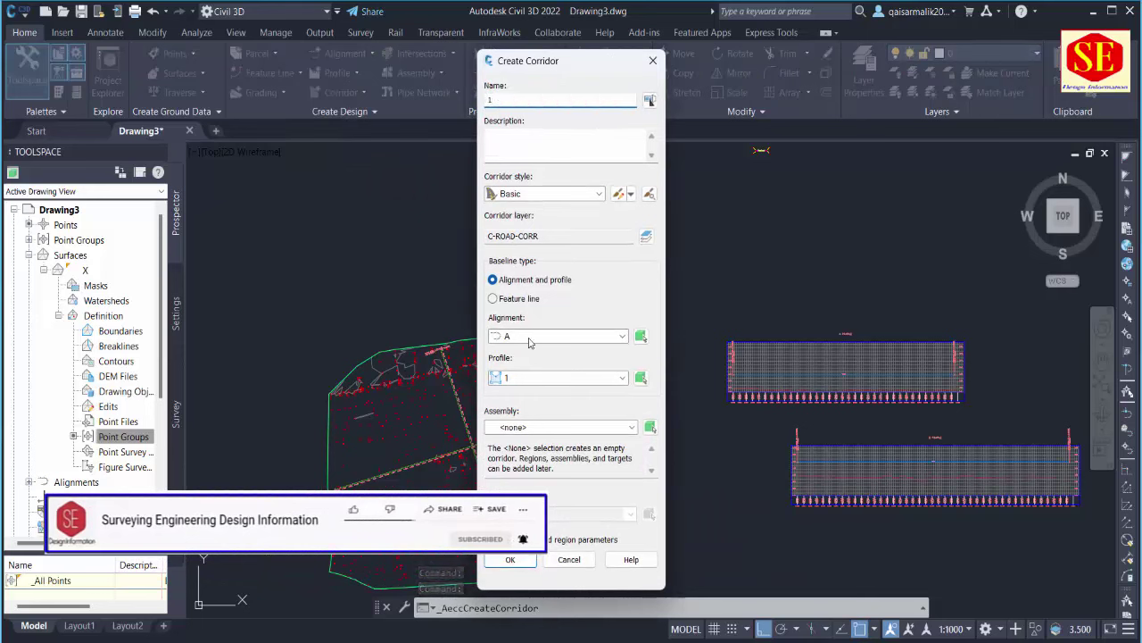
click(529, 337)
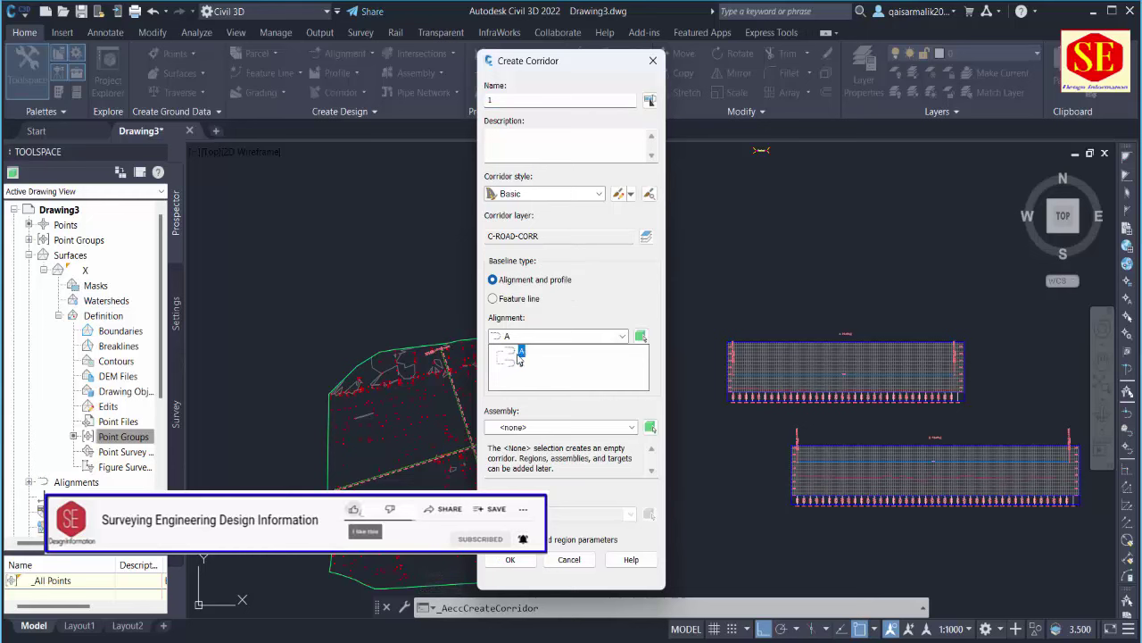
click(521, 353)
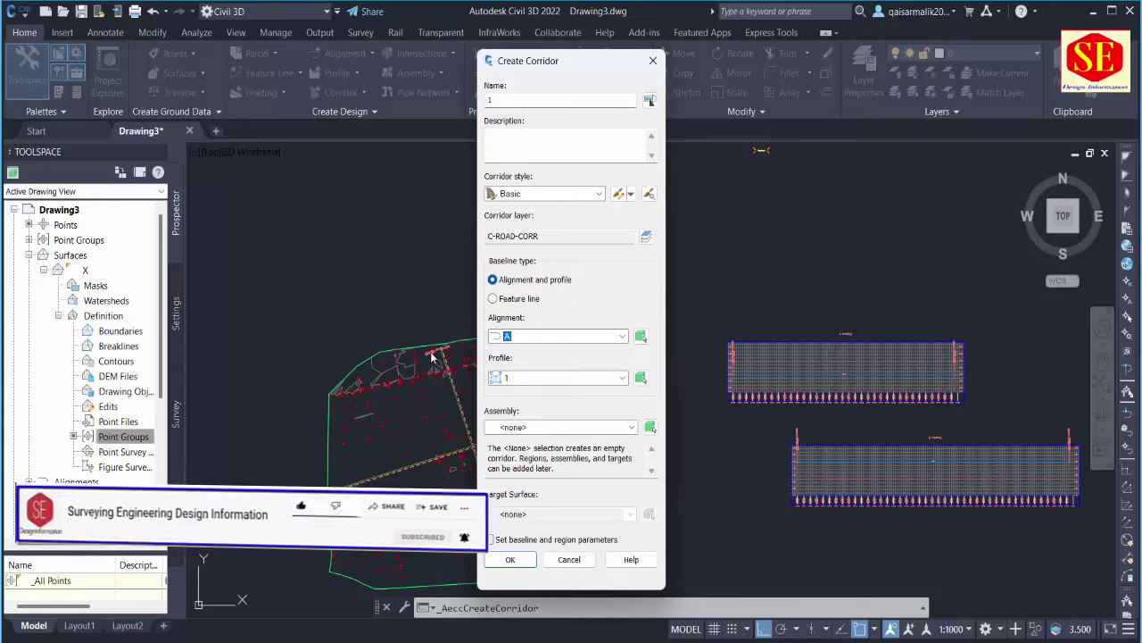
click(564, 428)
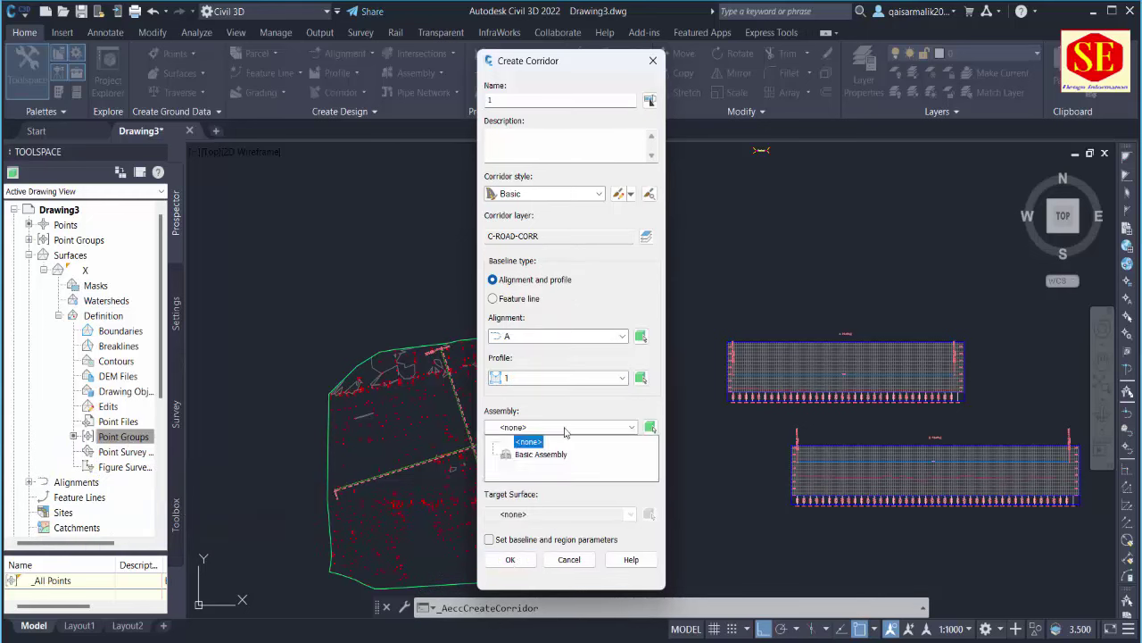
click(530, 454)
click(630, 514)
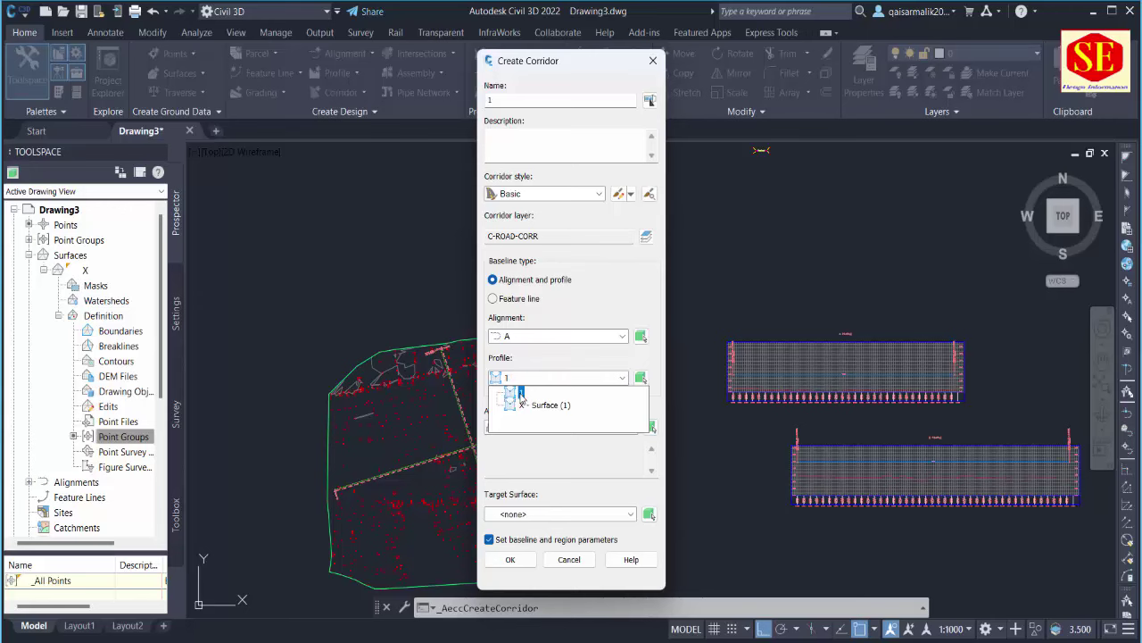
click(521, 394)
click(523, 518)
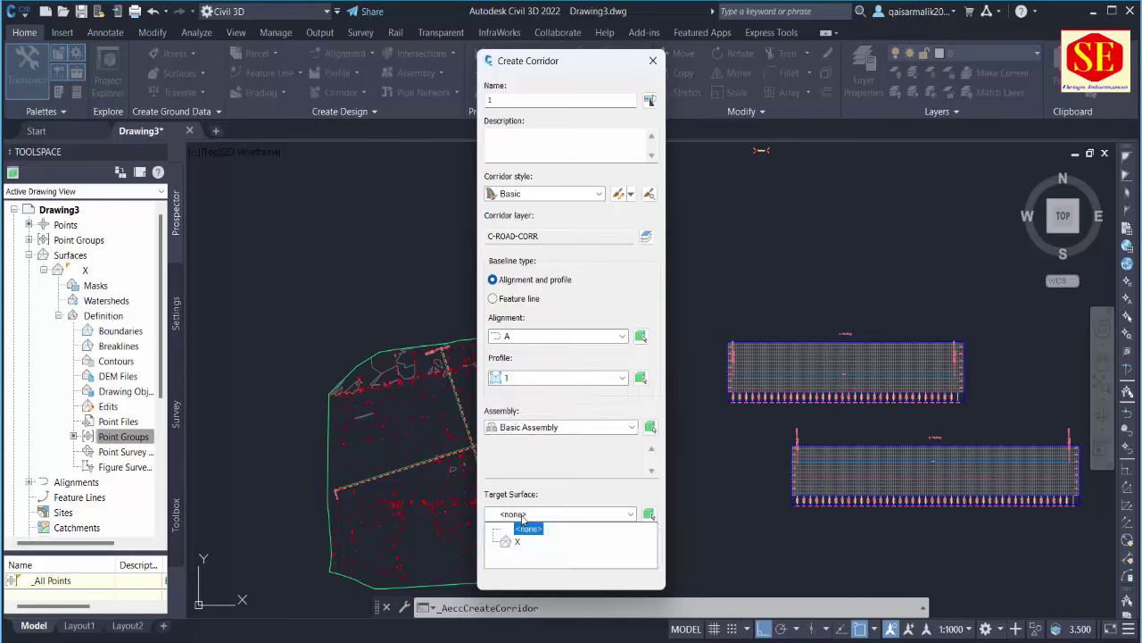
click(516, 542)
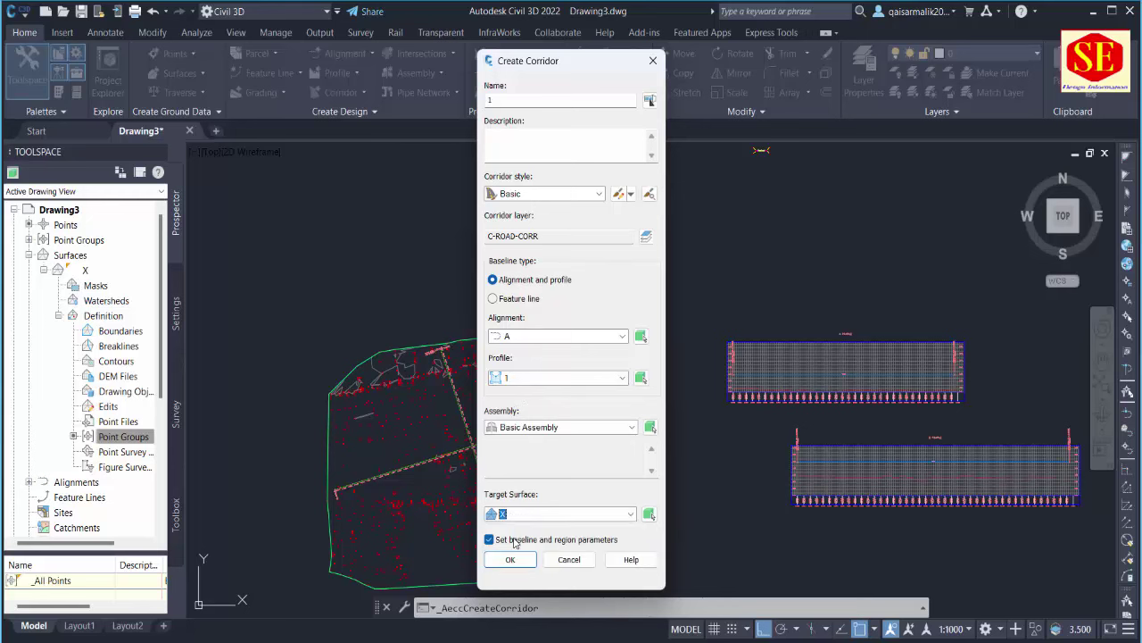
click(510, 560)
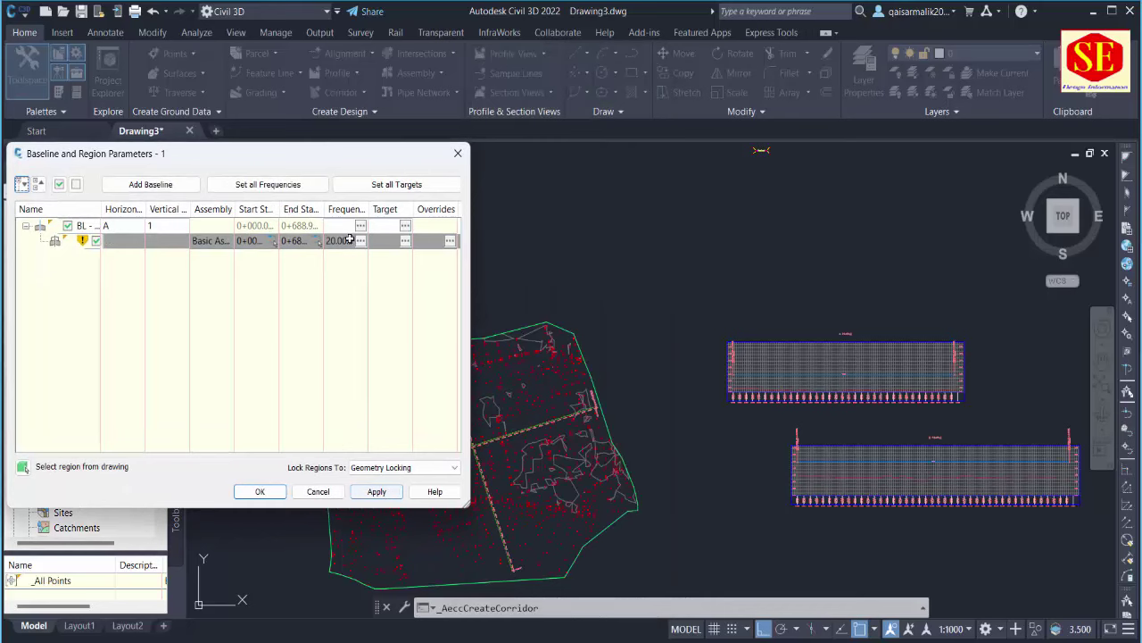
Apply the baseline and region parameters and rebuild corridor 1.
drag(322, 164, 909, 113)
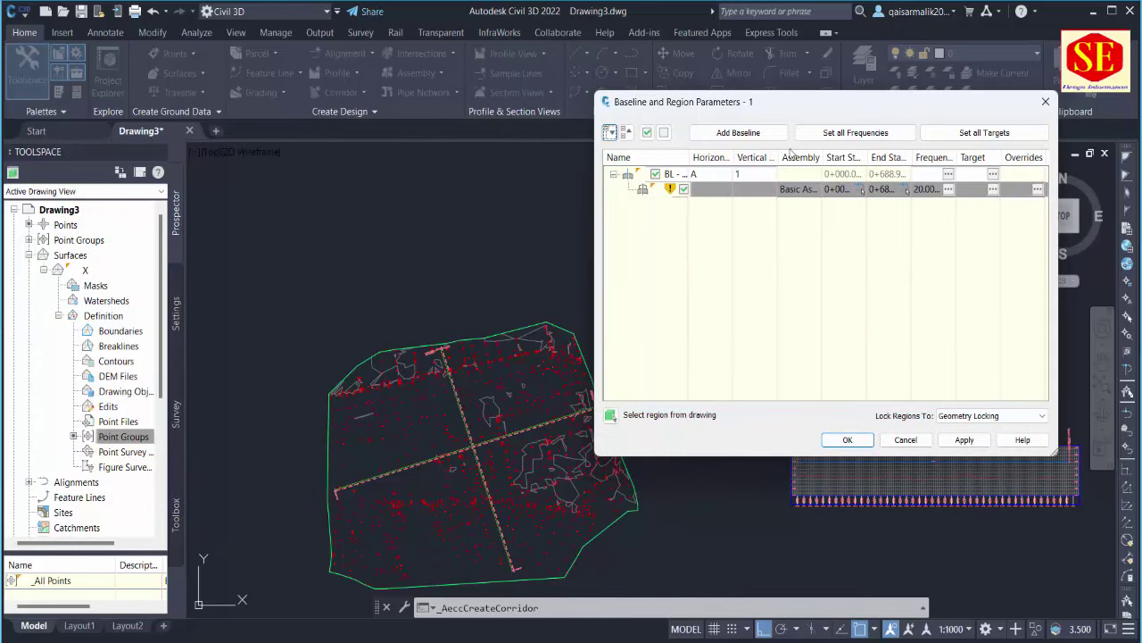
click(963, 439)
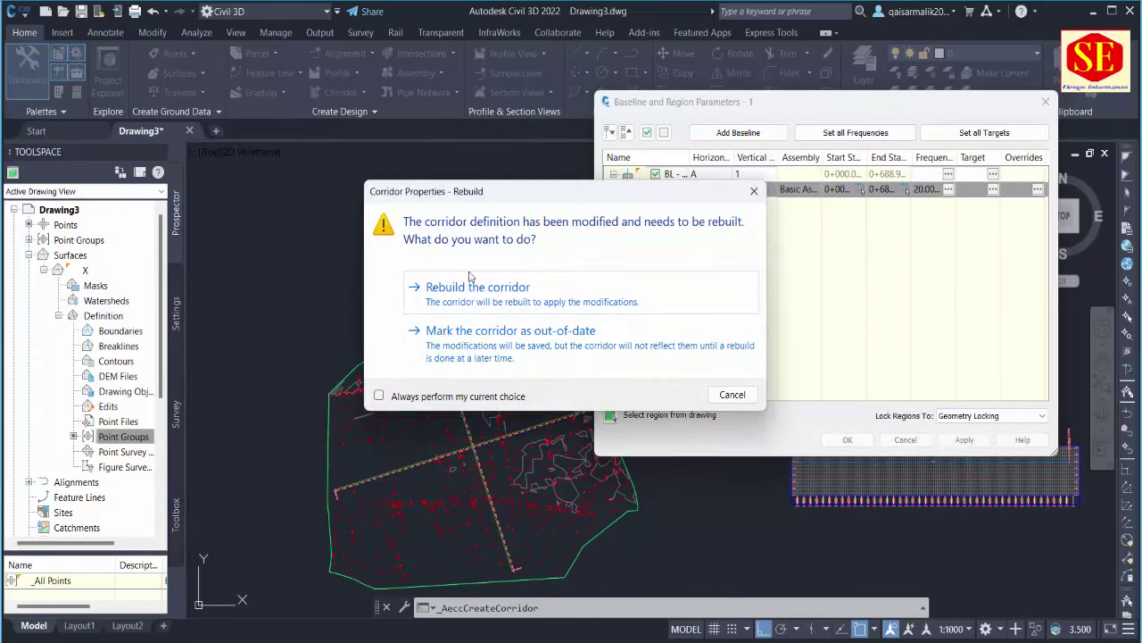
click(468, 283)
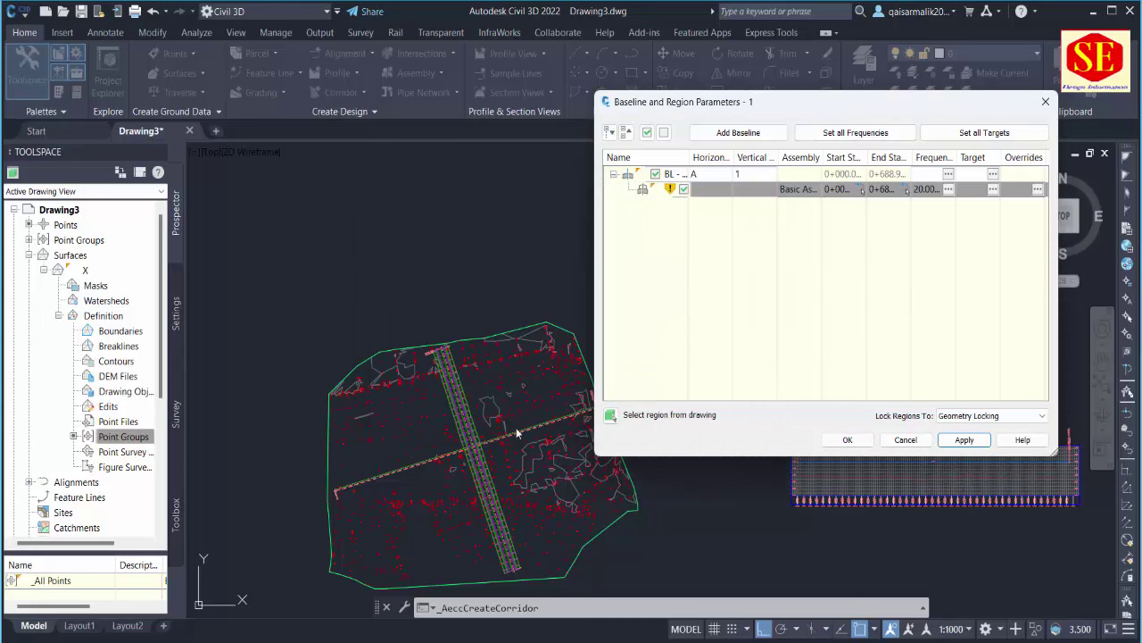
click(845, 439)
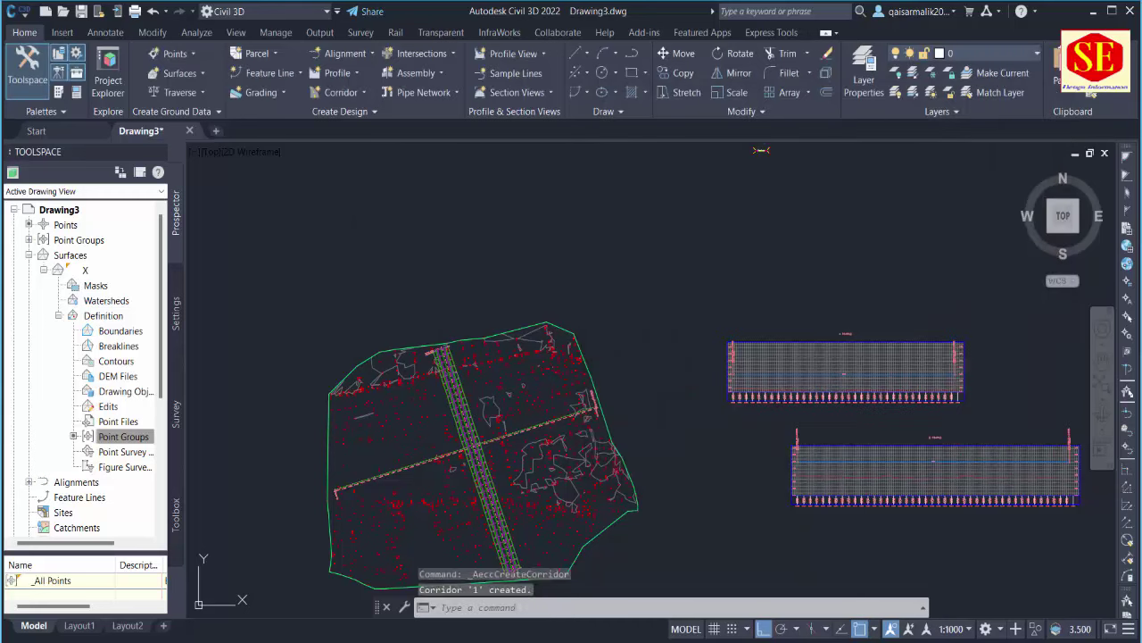
Zoom and pan to view the built corridor 1 across the site.
scroll(662, 276, up, 5)
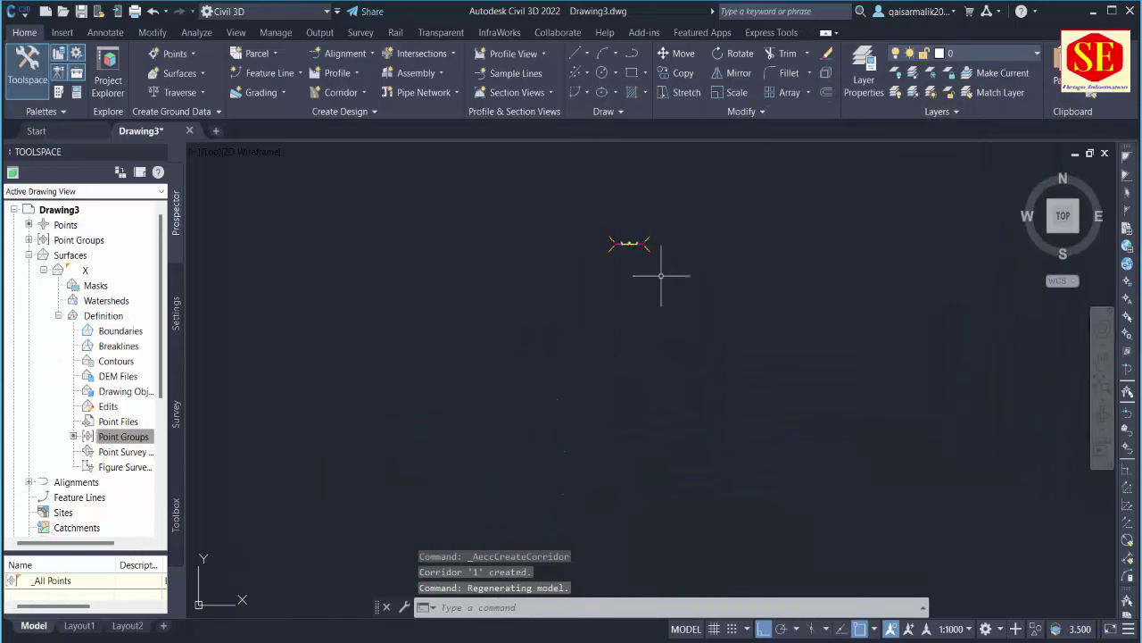
scroll(653, 225, up, 3)
scroll(607, 241, down, 3)
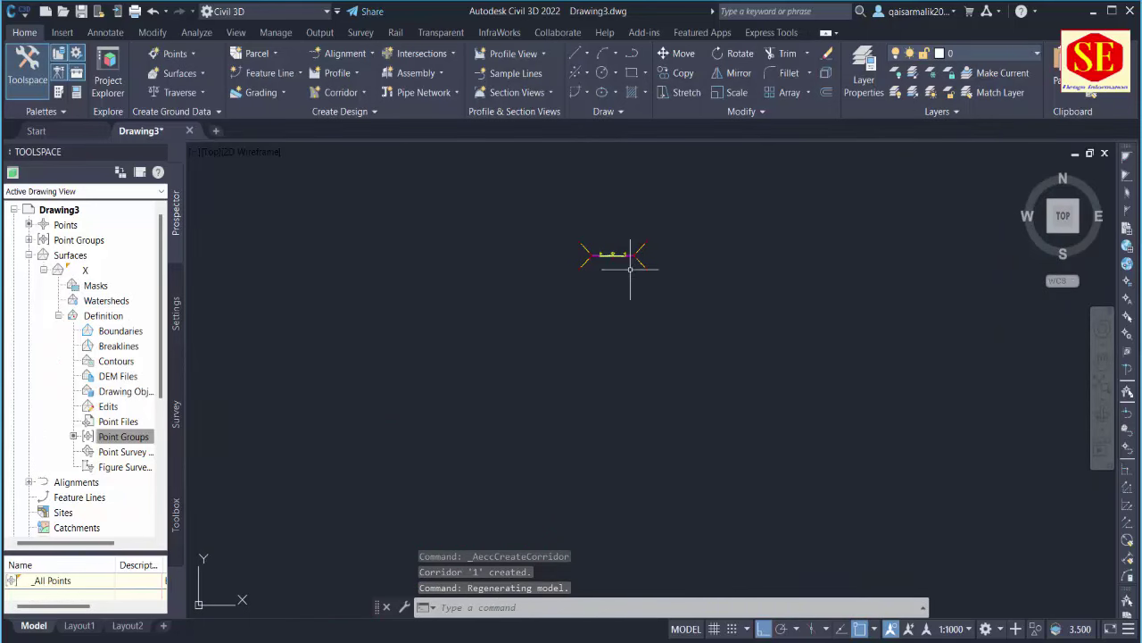
scroll(734, 153, down, 5)
scroll(643, 370, down, 3)
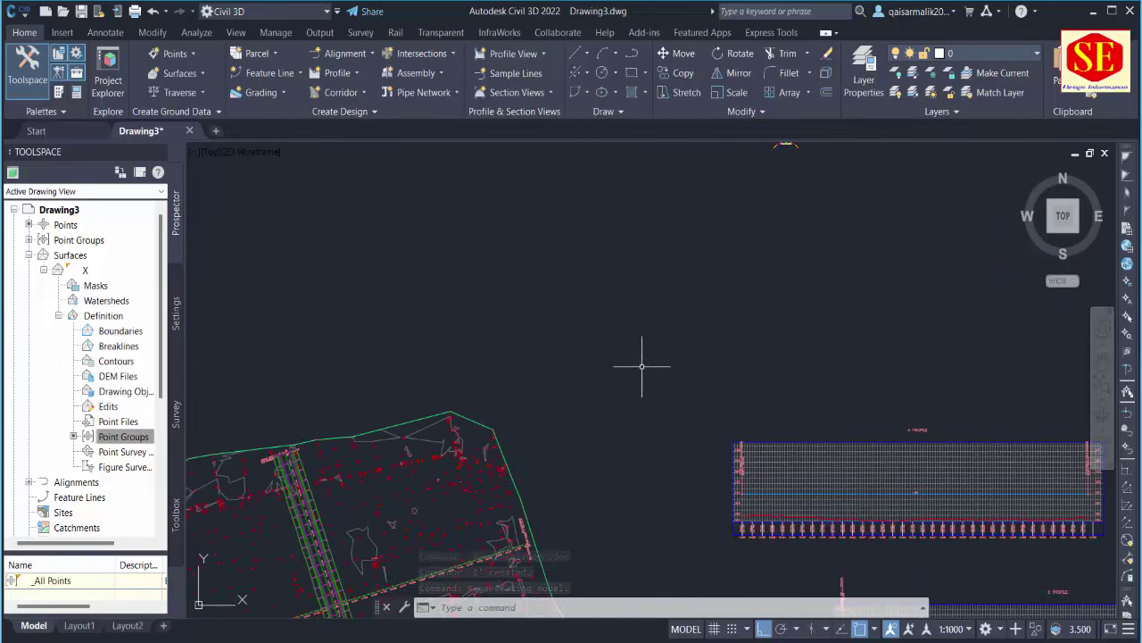
middle_drag(643, 369, 599, 242)
scroll(497, 460, up, 3)
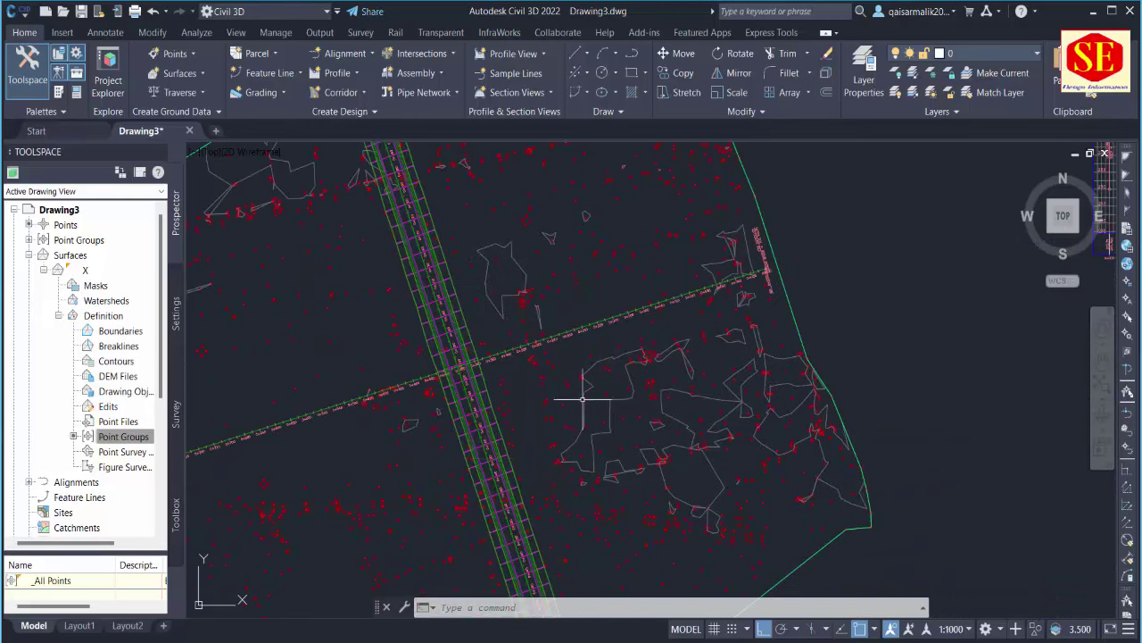
scroll(582, 399, down, 2)
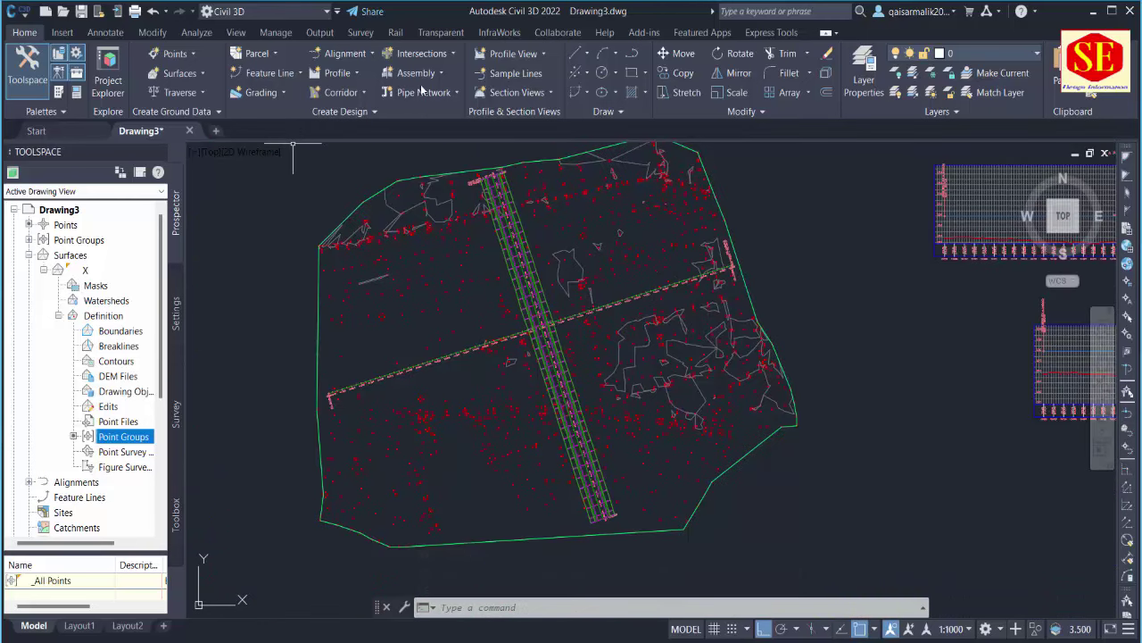
click(343, 92)
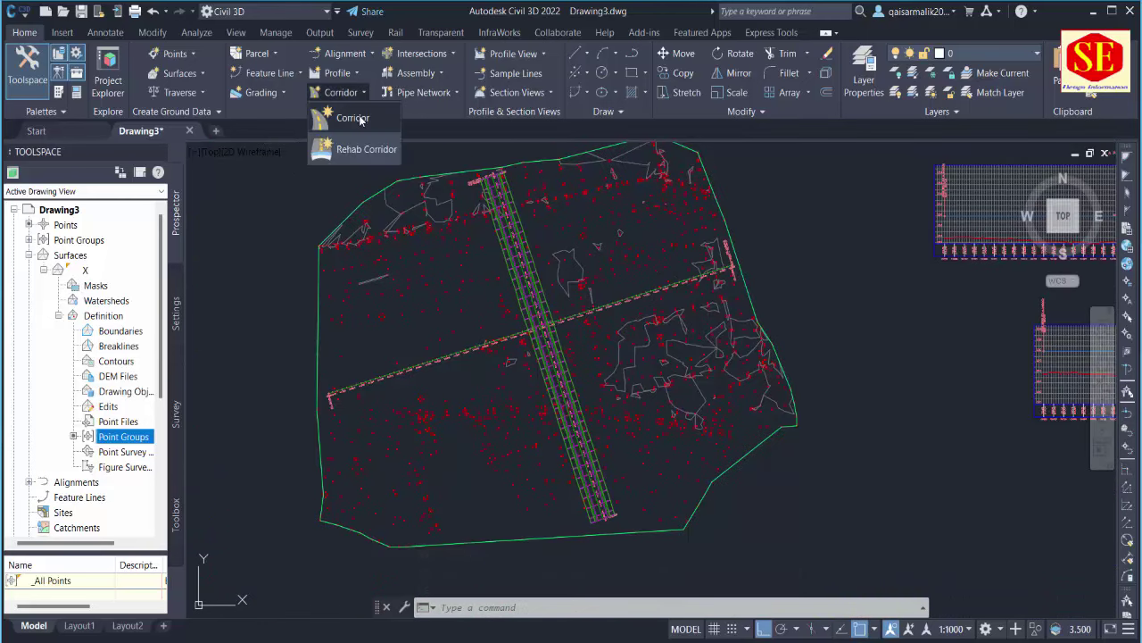
Create corridor 2 on alignment B, profile 2, Basic Assembly and surface X, then rebuild it.
click(360, 120)
text(2)
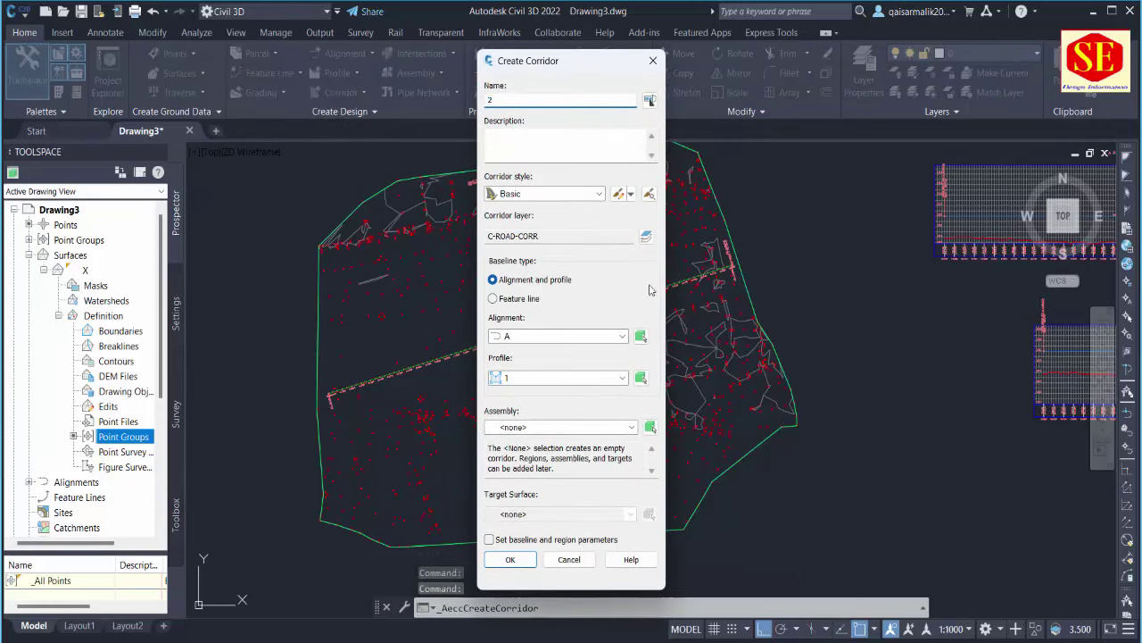
click(555, 339)
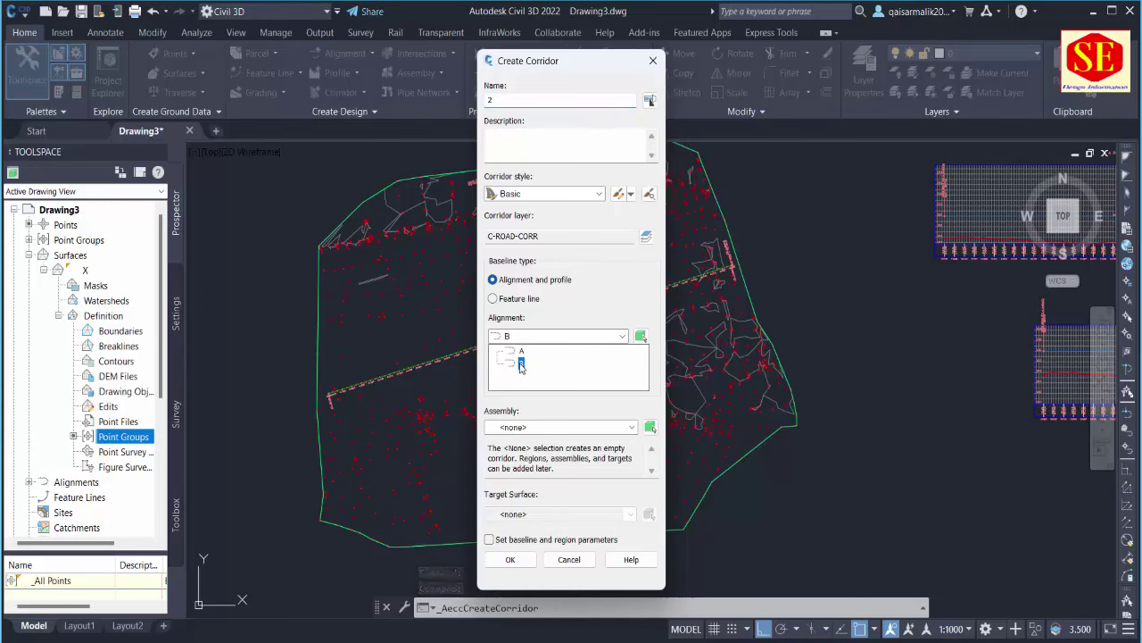
click(521, 364)
click(518, 379)
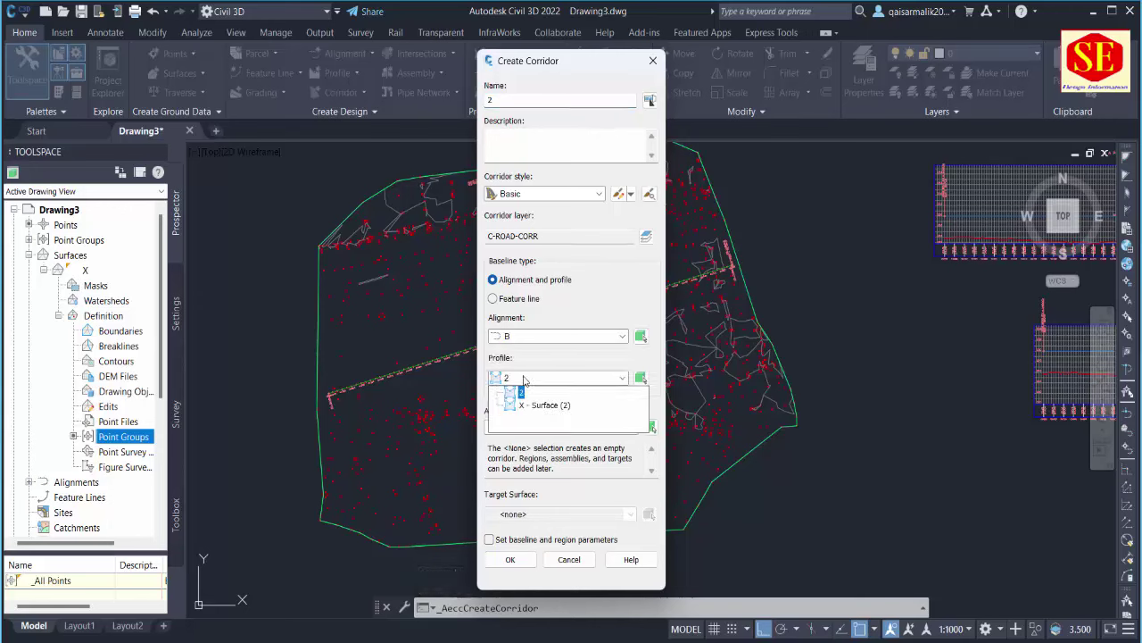
click(524, 394)
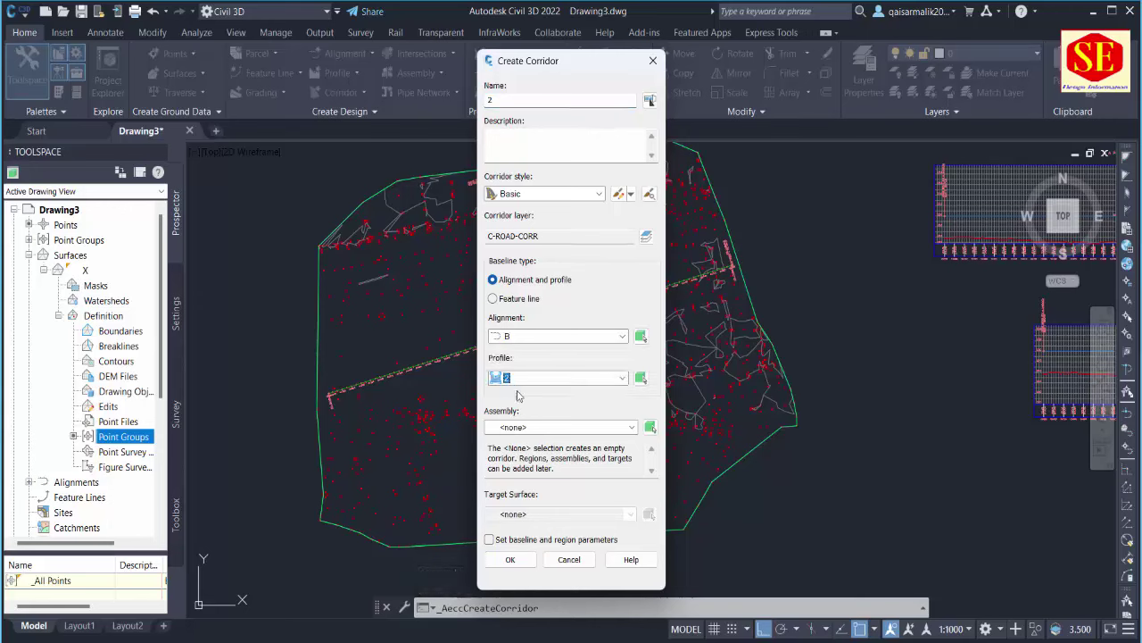
click(551, 427)
click(540, 456)
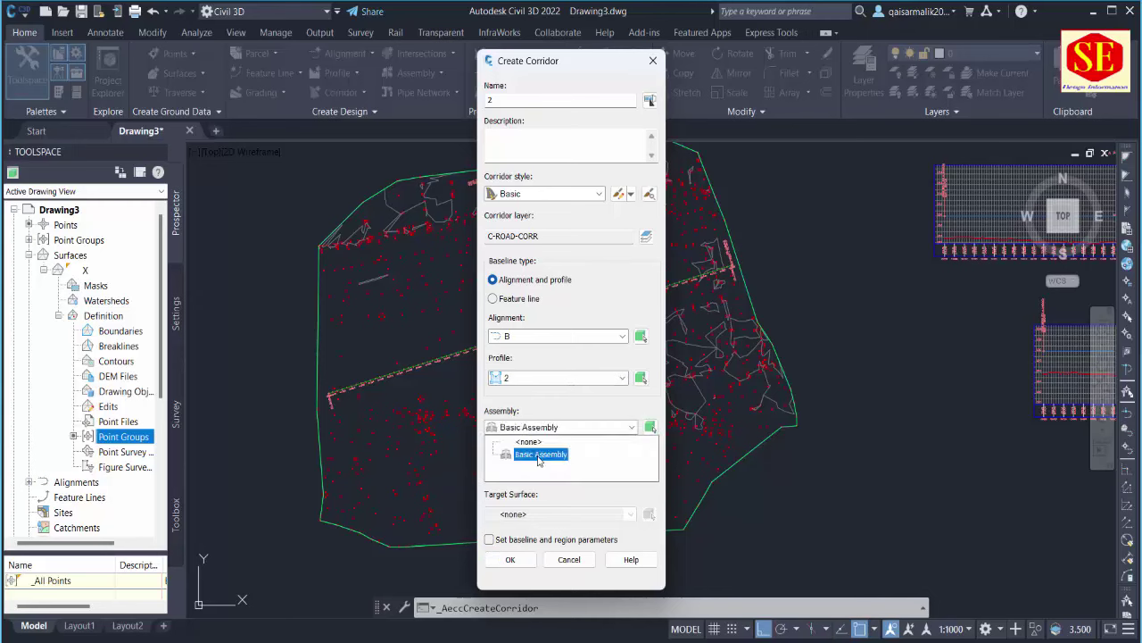
click(538, 457)
click(545, 525)
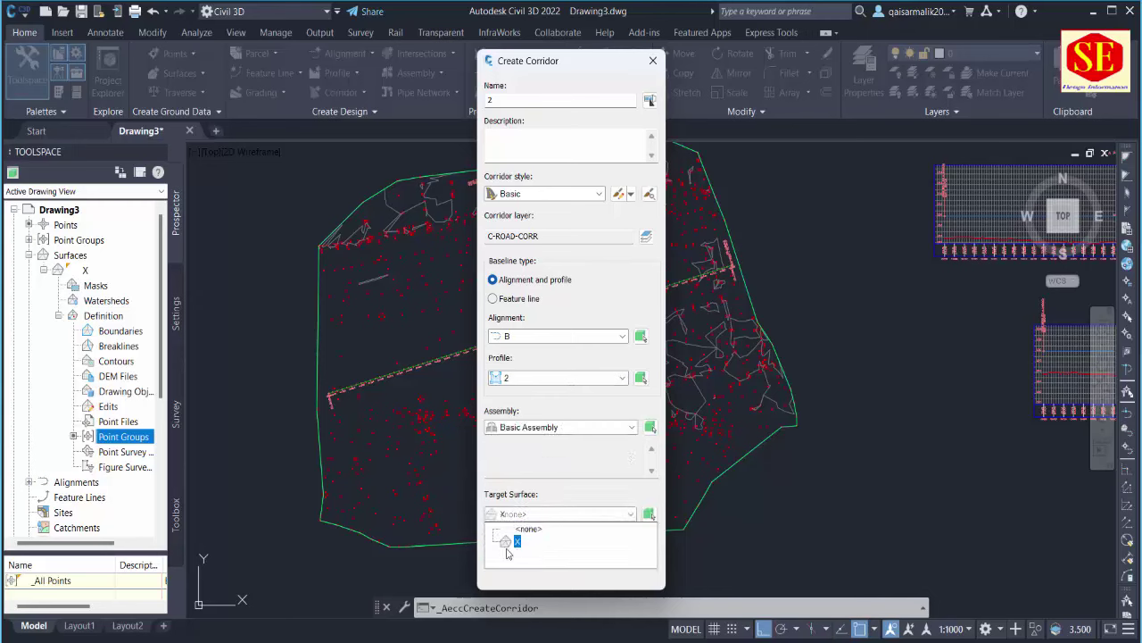
click(509, 542)
click(509, 561)
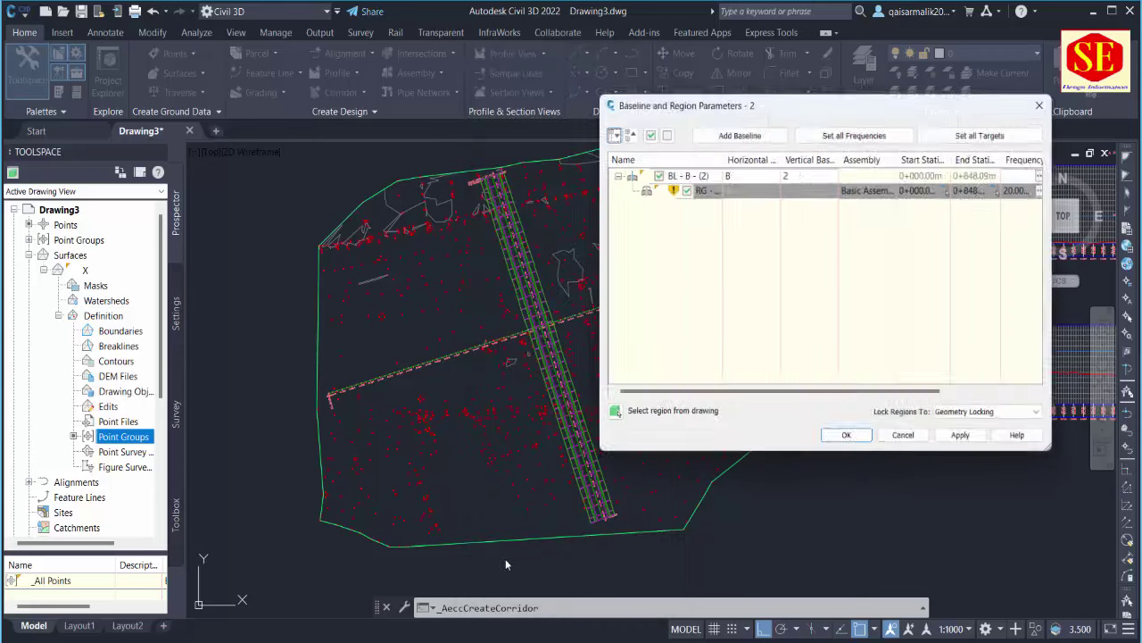
click(965, 440)
click(514, 290)
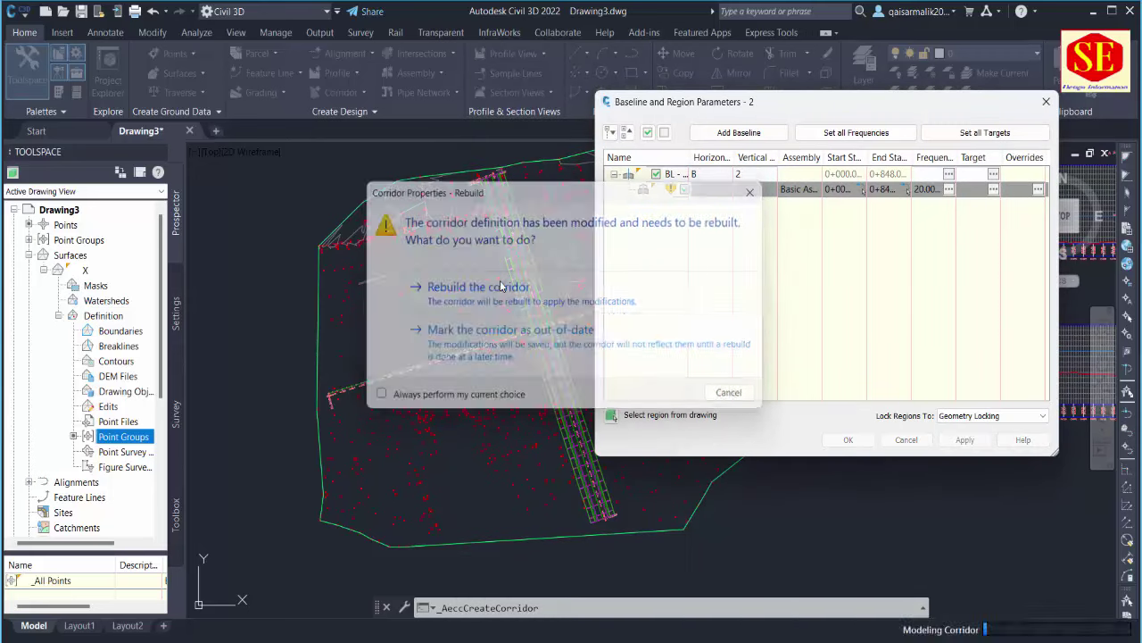
Accept the regions to finish building corridor 2.
click(848, 439)
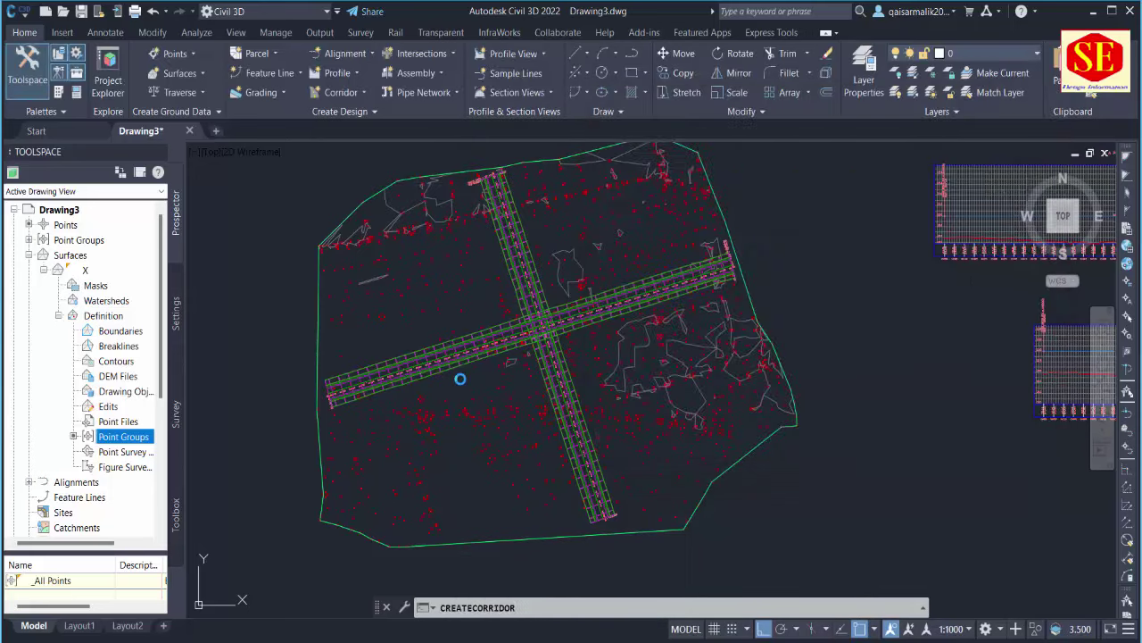
scroll(559, 289, down, 5)
scroll(560, 288, up, 5)
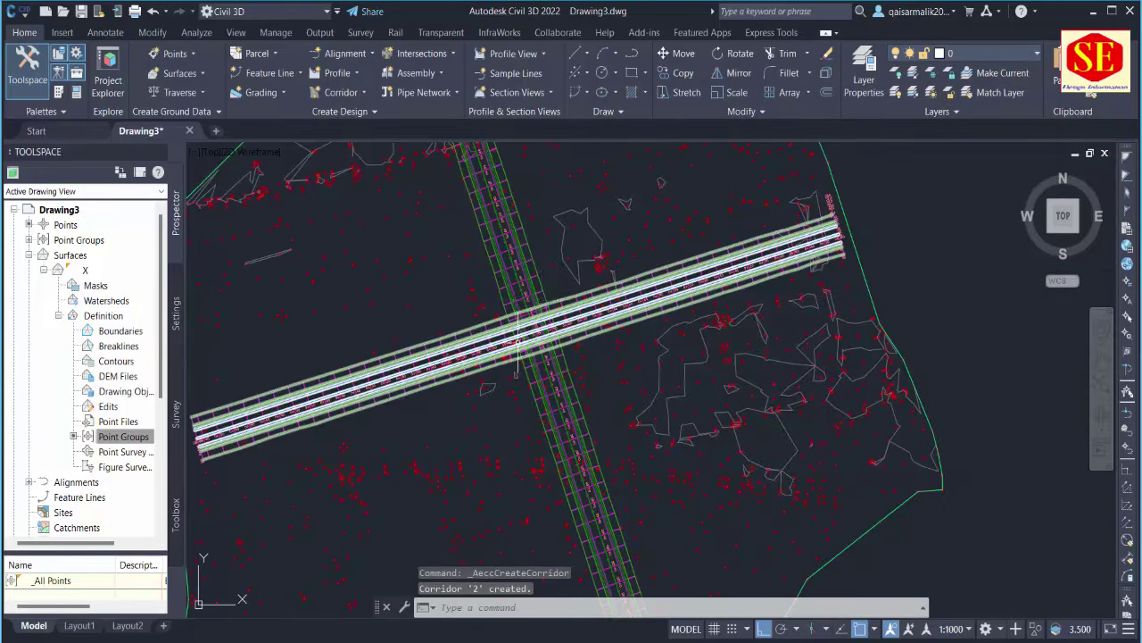
scroll(509, 415, down, 2)
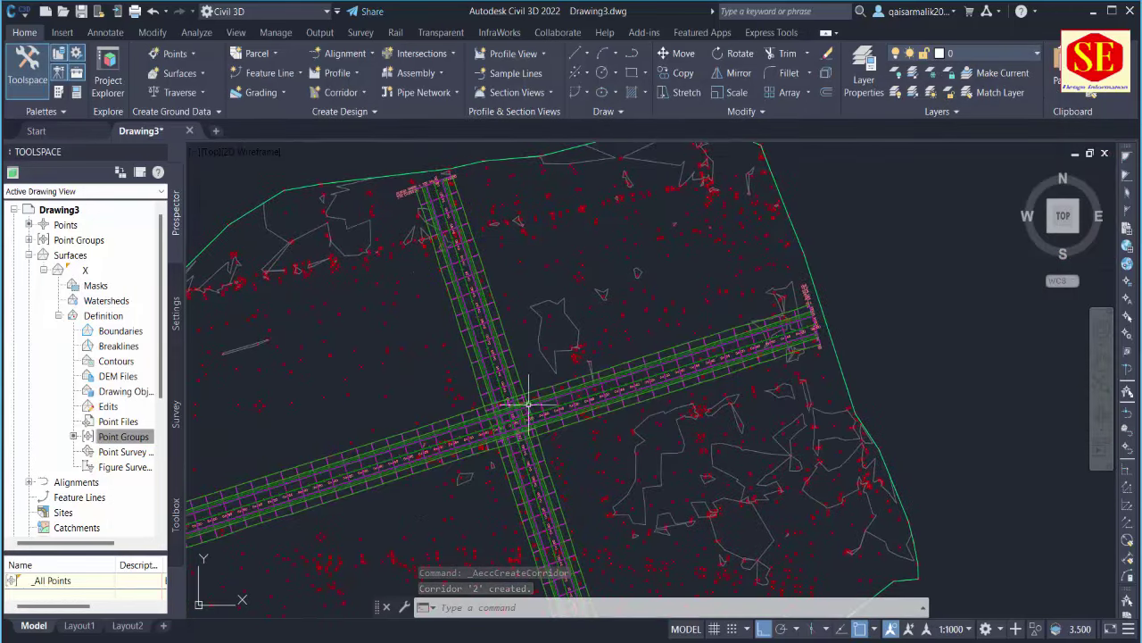
scroll(528, 406, up, 2)
Zoom in on the road crossing and select the north–south corridor 1.
middle_drag(505, 403, 510, 377)
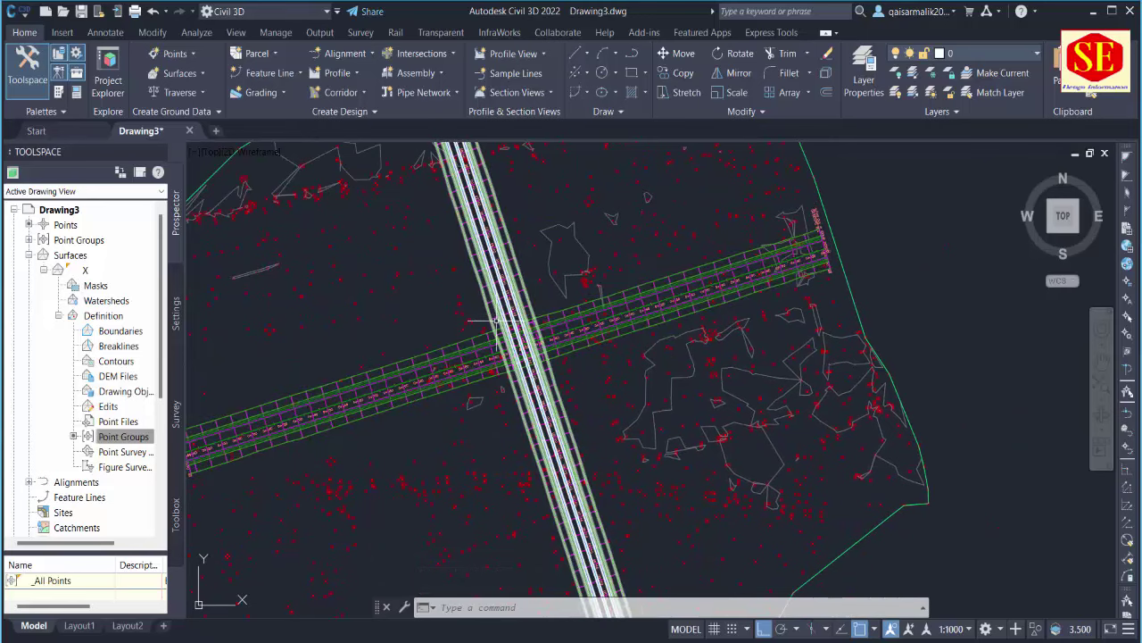
scroll(496, 320, down, 1)
scroll(581, 401, down, 2)
scroll(510, 472, up, 3)
middle_drag(510, 472, 499, 358)
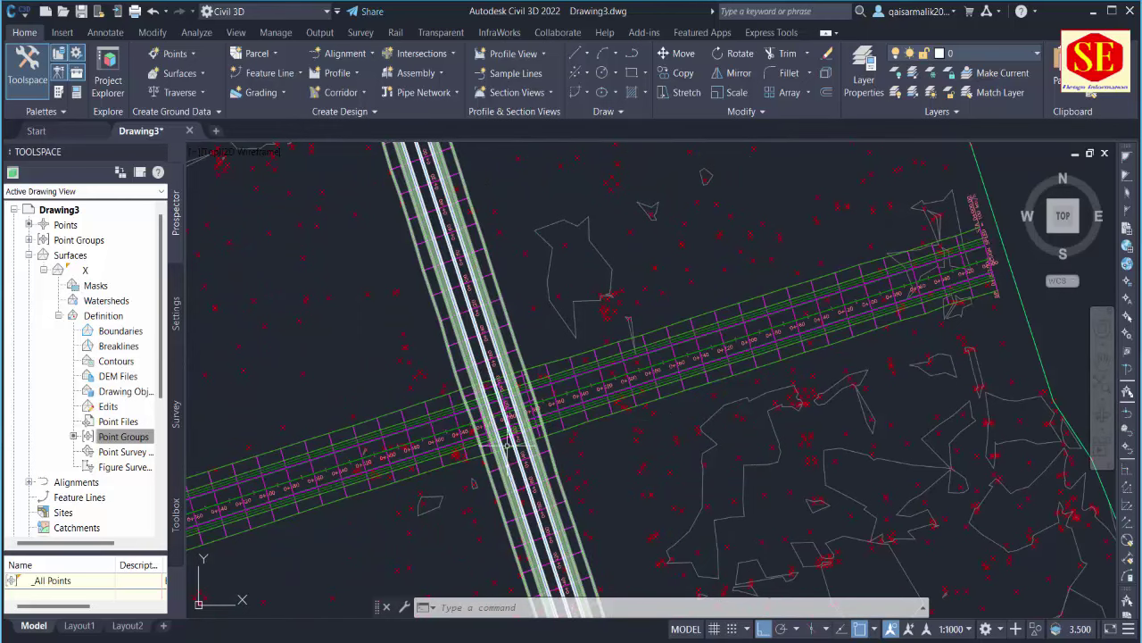
middle_drag(512, 396, 575, 356)
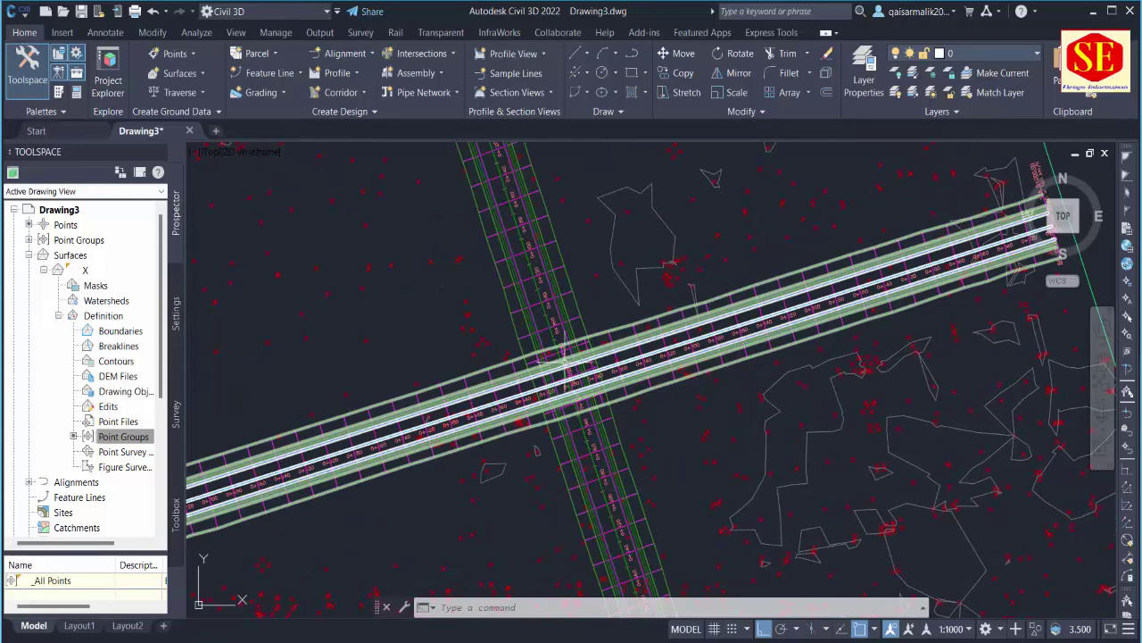
middle_drag(564, 360, 544, 388)
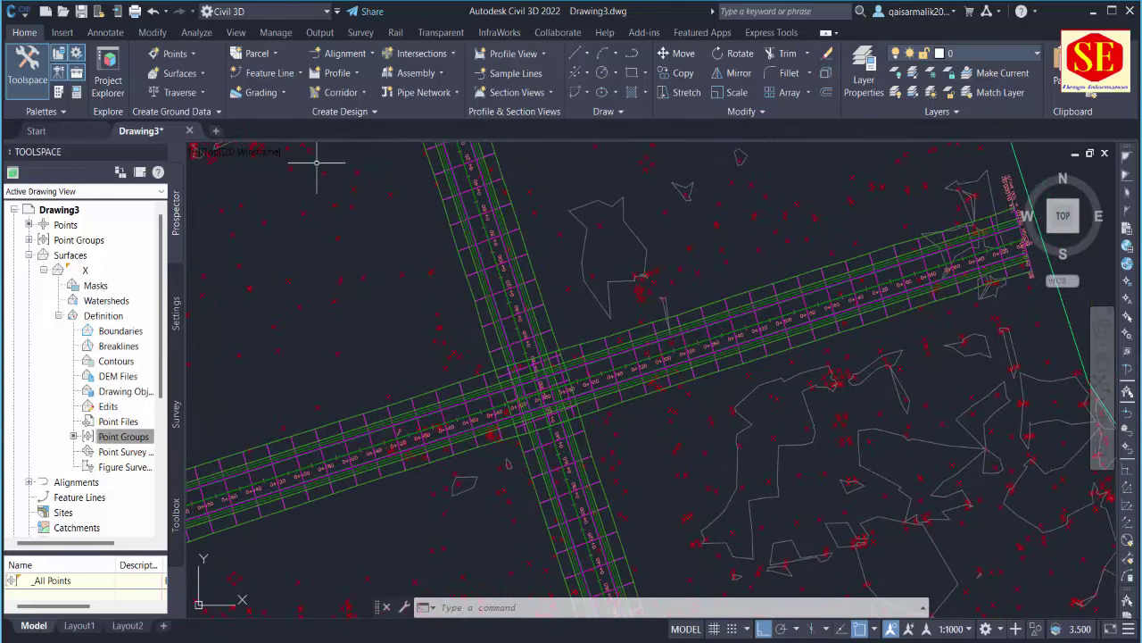
click(529, 299)
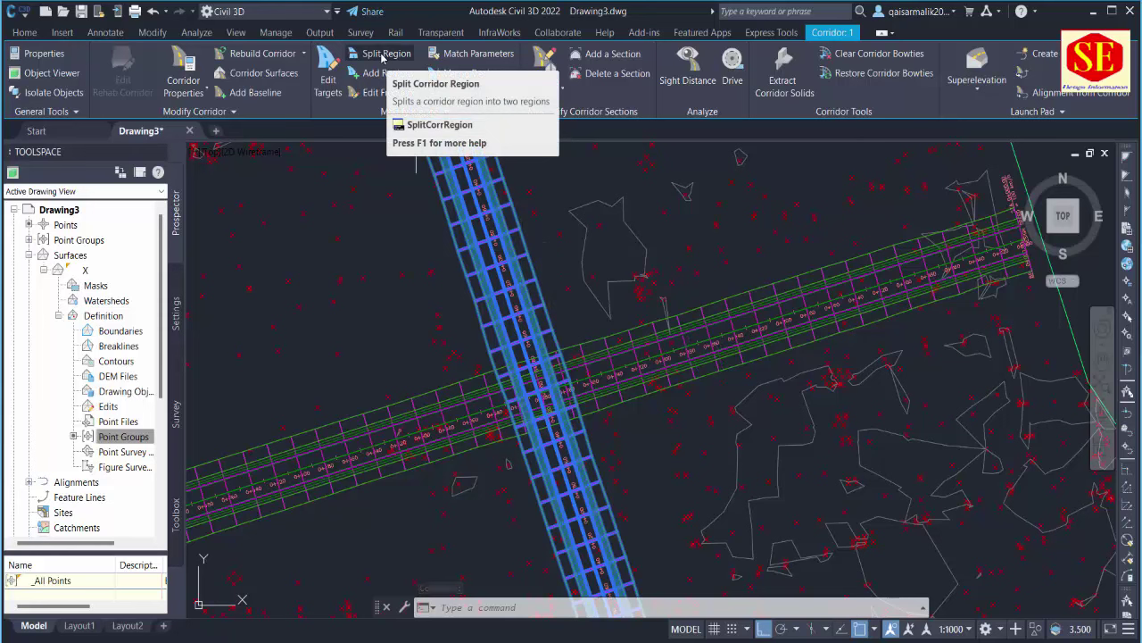
Split corridor 1's region at station 0+220.40m with Split Region.
click(382, 55)
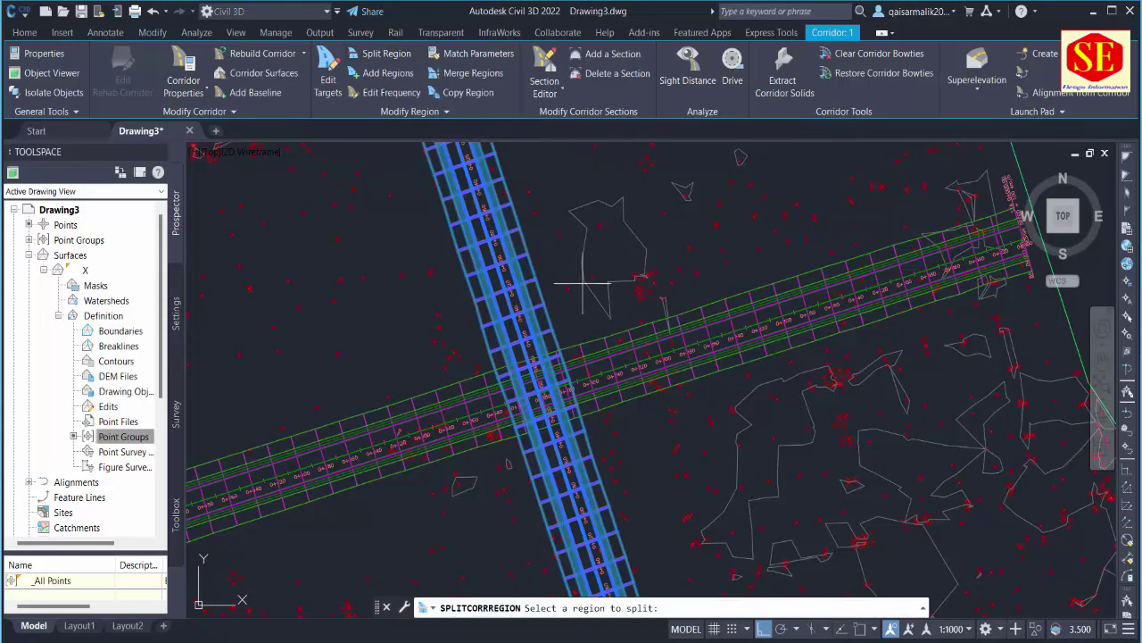
scroll(509, 348, up, 2)
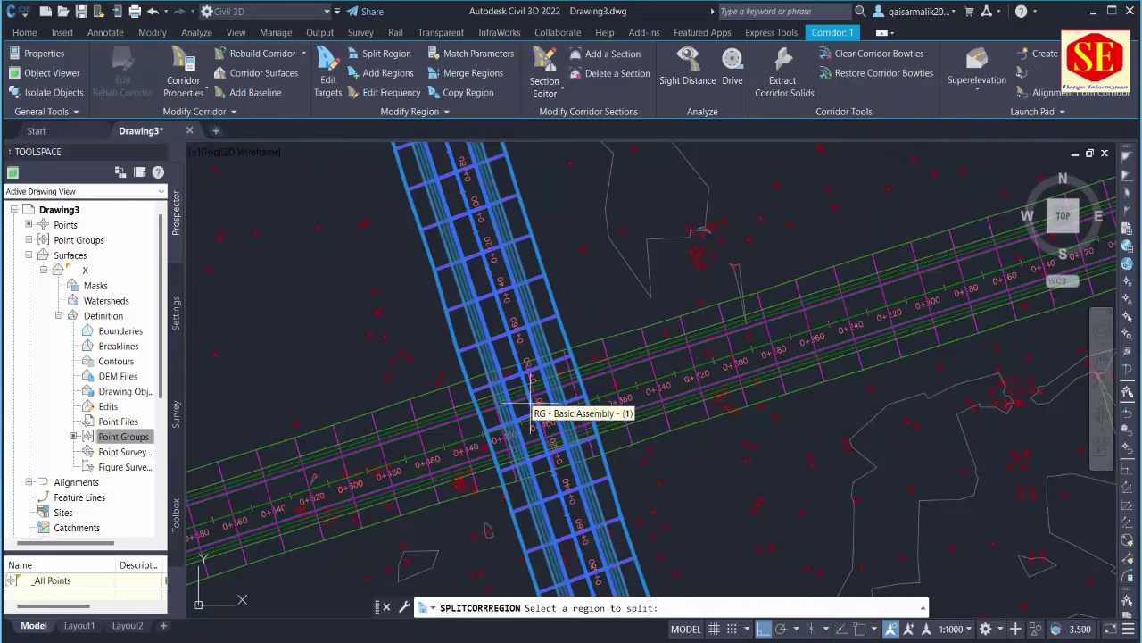
click(481, 257)
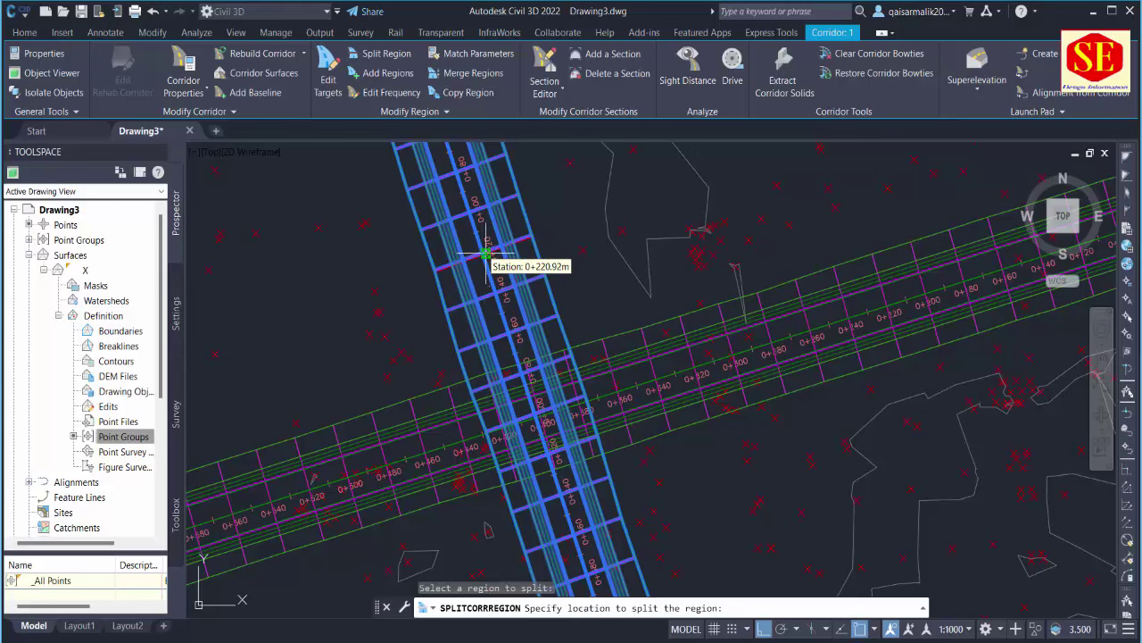
scroll(486, 257, down, 2)
scroll(489, 258, down, 2)
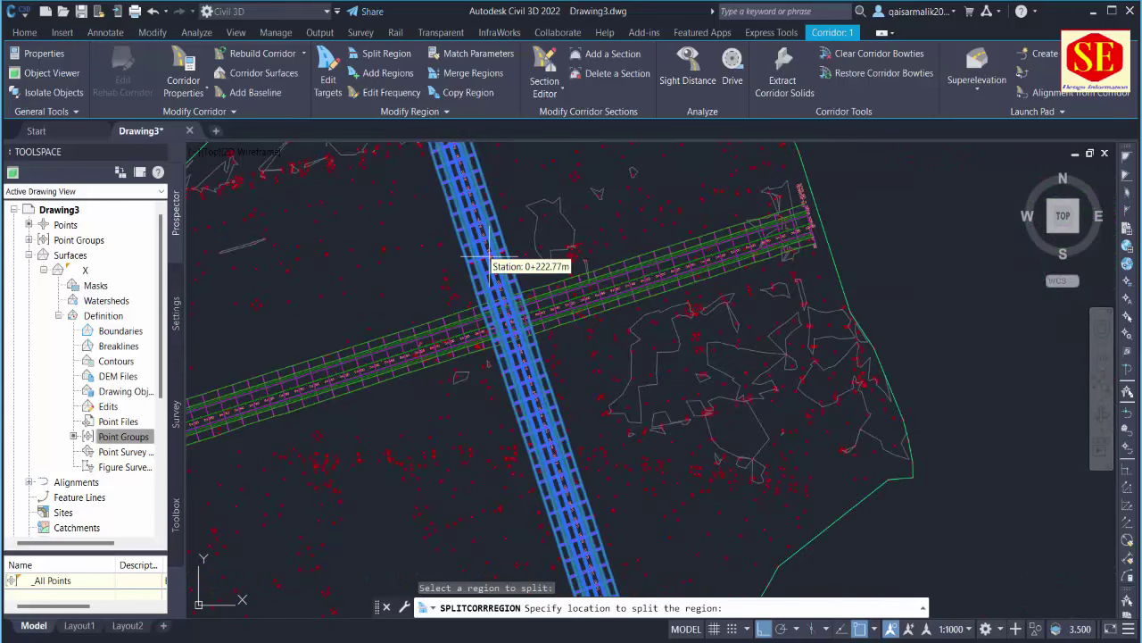
scroll(489, 259, up, 3)
scroll(446, 252, up, 3)
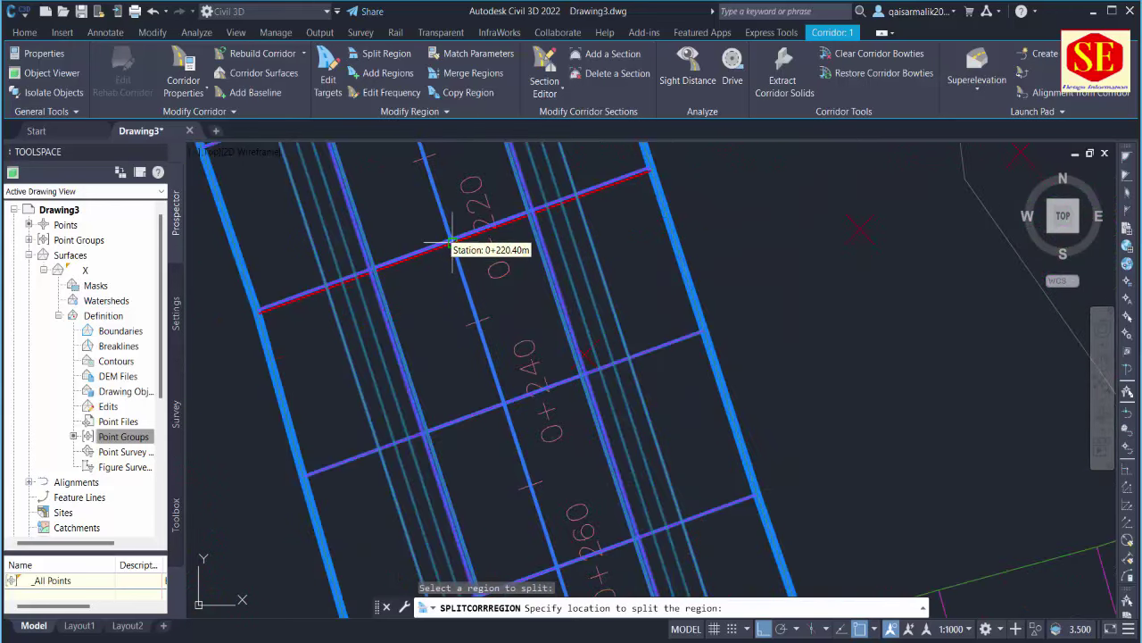
click(451, 241)
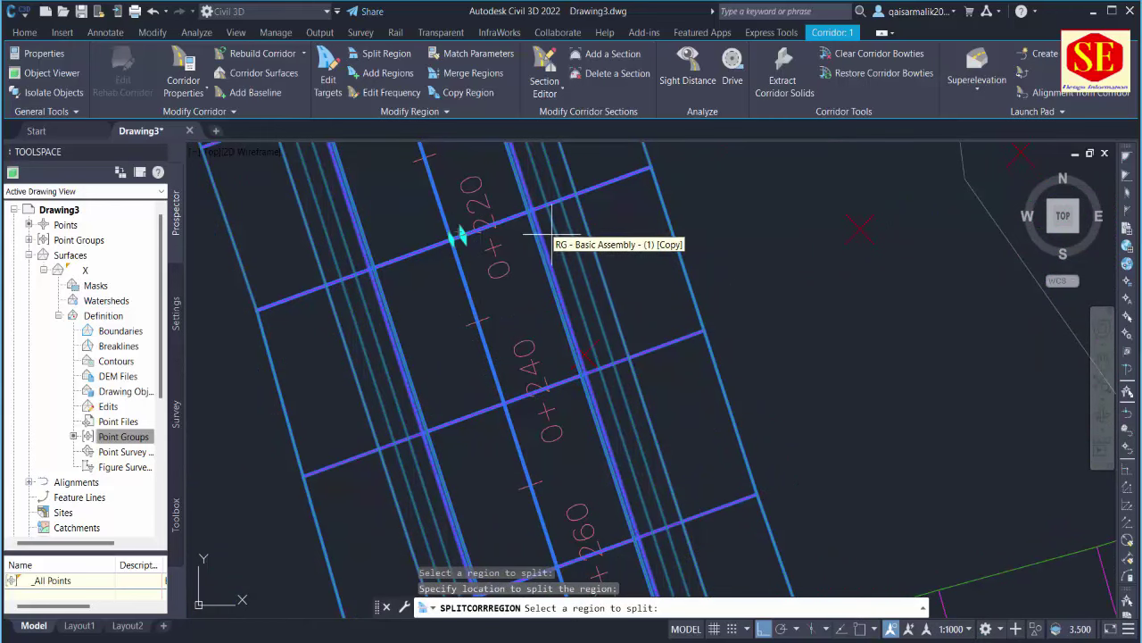
Split corridor 1's region again at station 0+380.00m and end the command.
scroll(554, 234, down, 5)
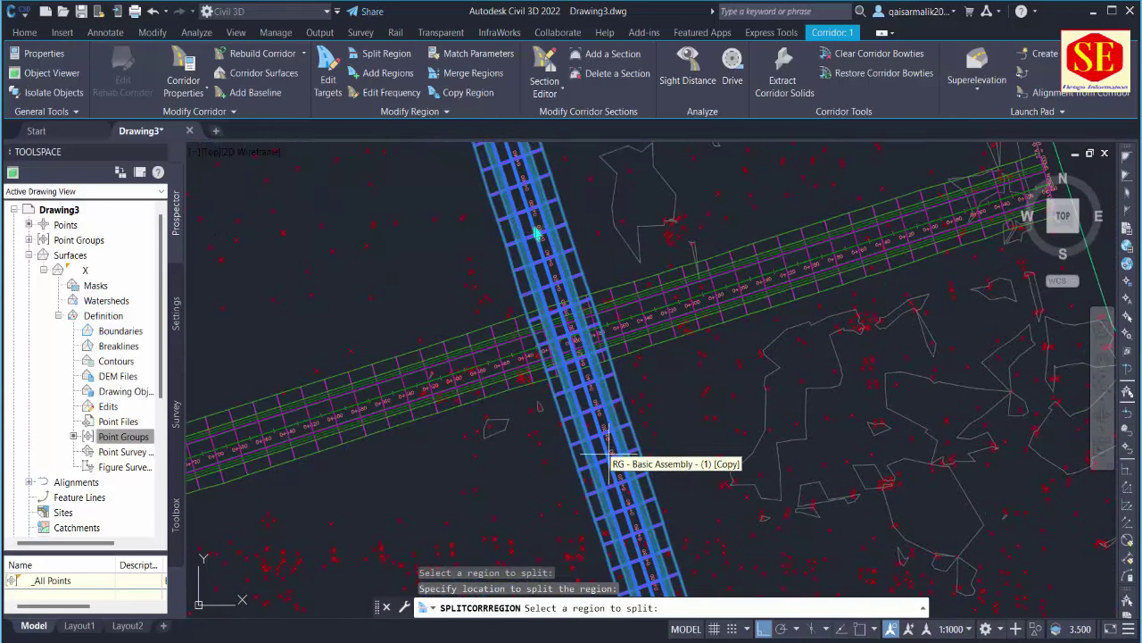
scroll(612, 451, up, 1)
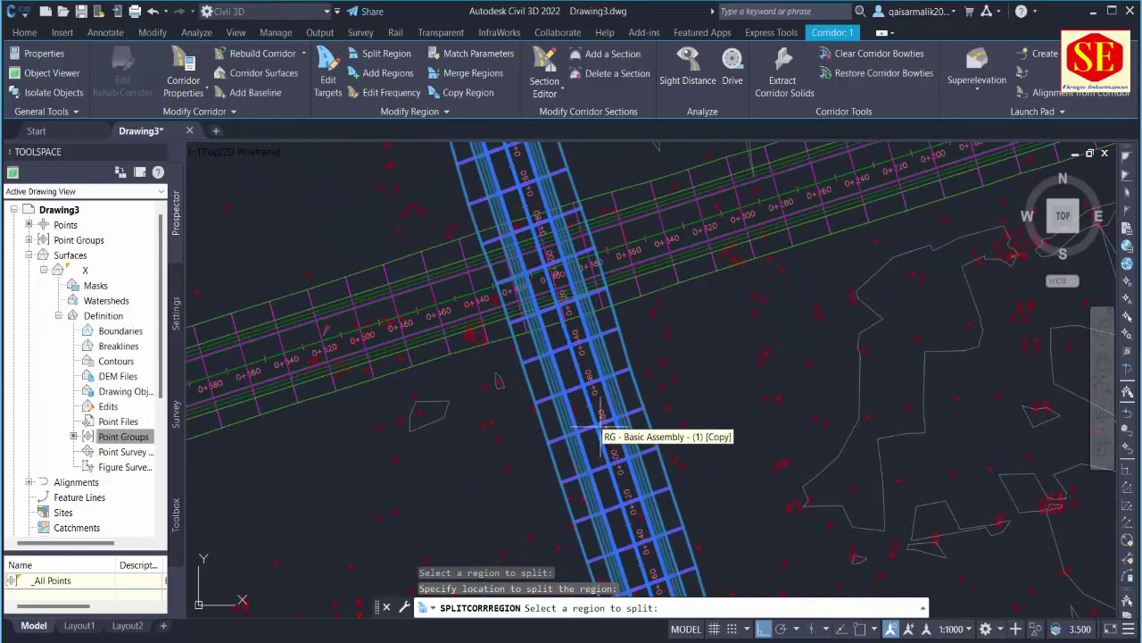
click(595, 430)
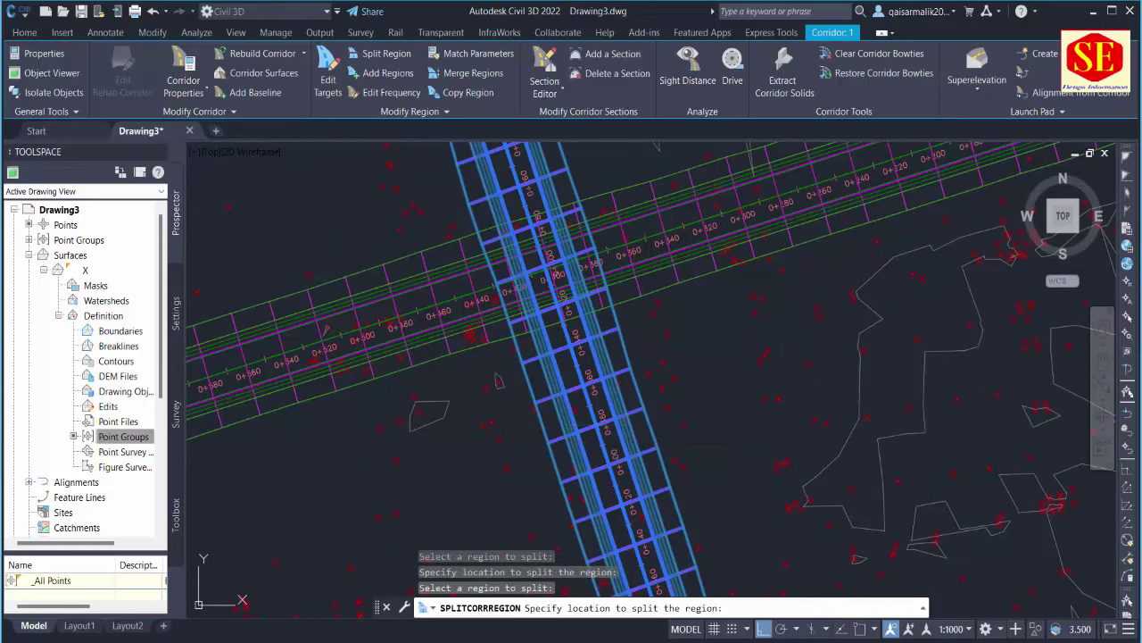
click(595, 427)
scroll(612, 334, down, 5)
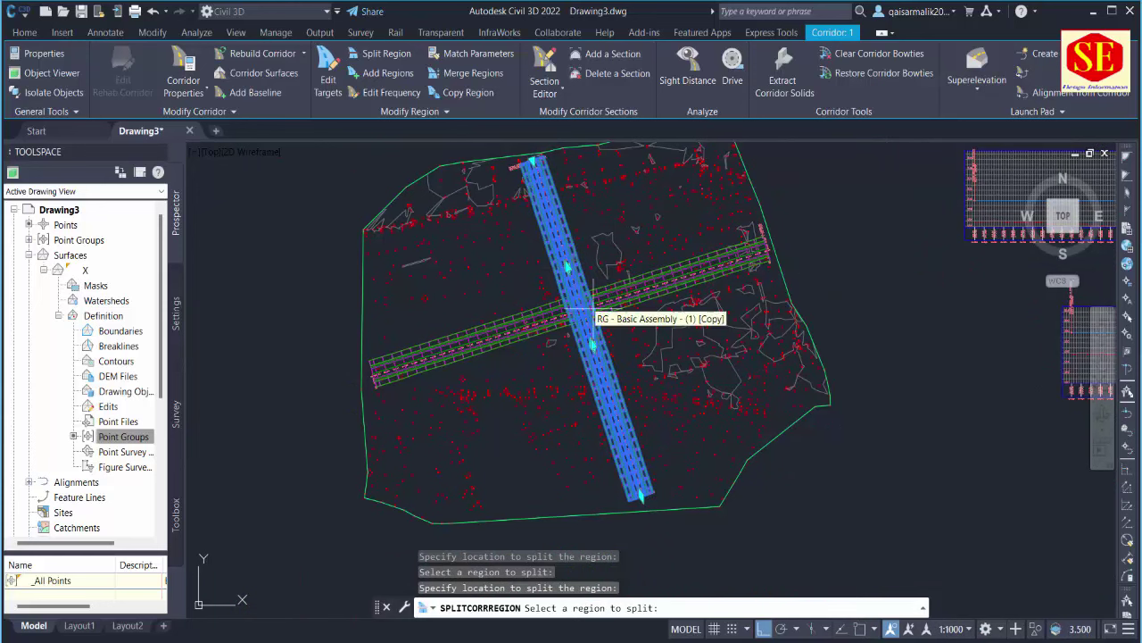
key(Return)
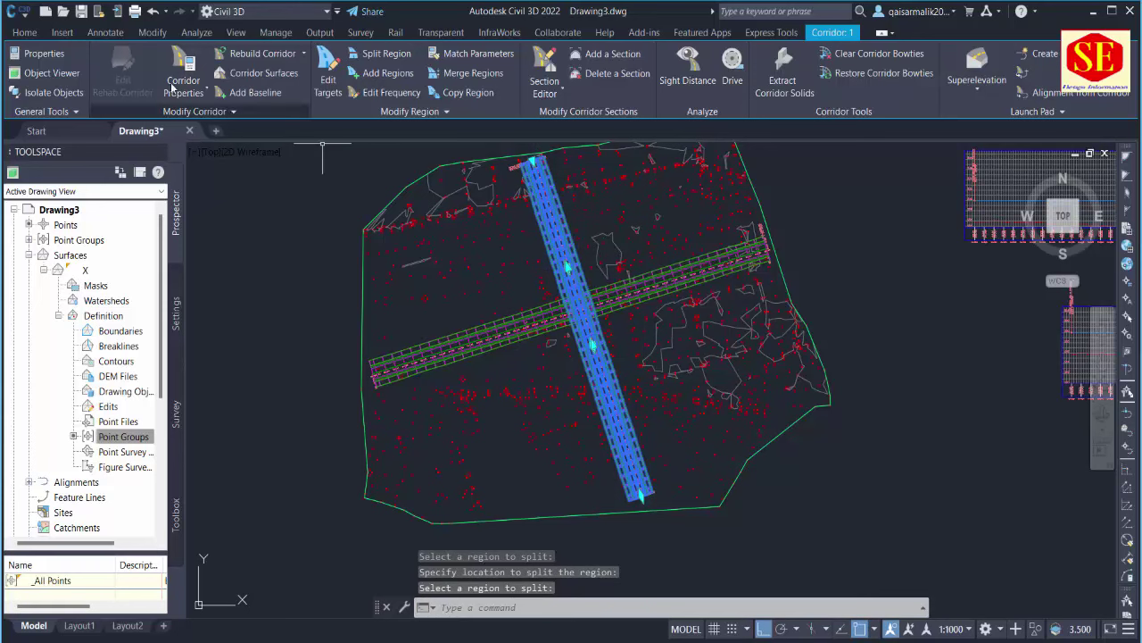
In corridor 1's properties, uncheck the middle region covering the intersection.
click(184, 92)
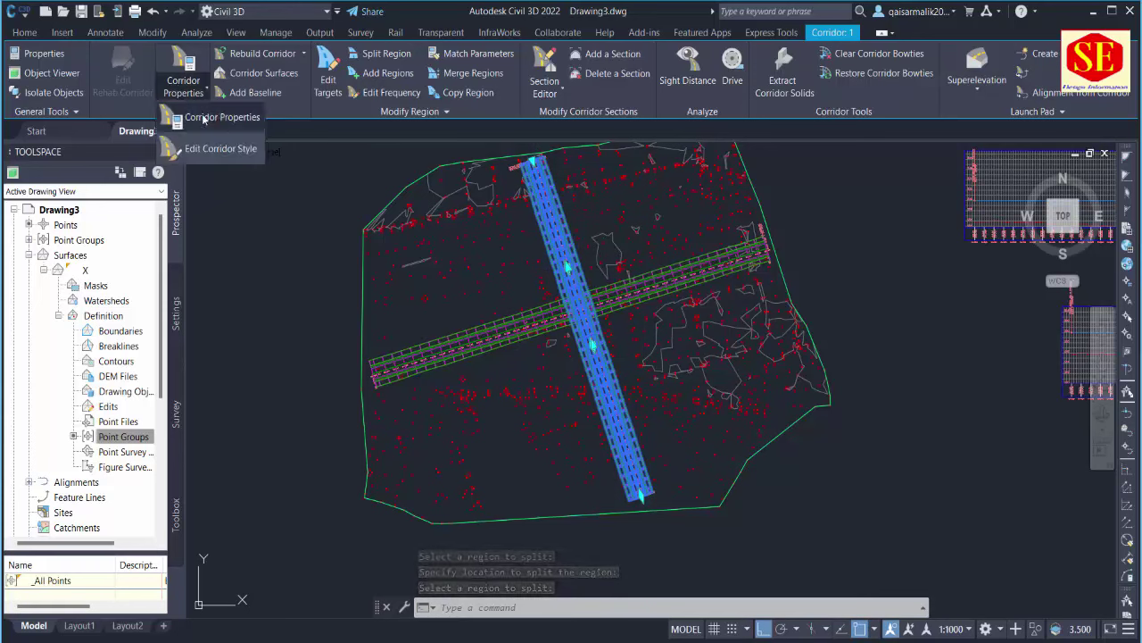
click(207, 117)
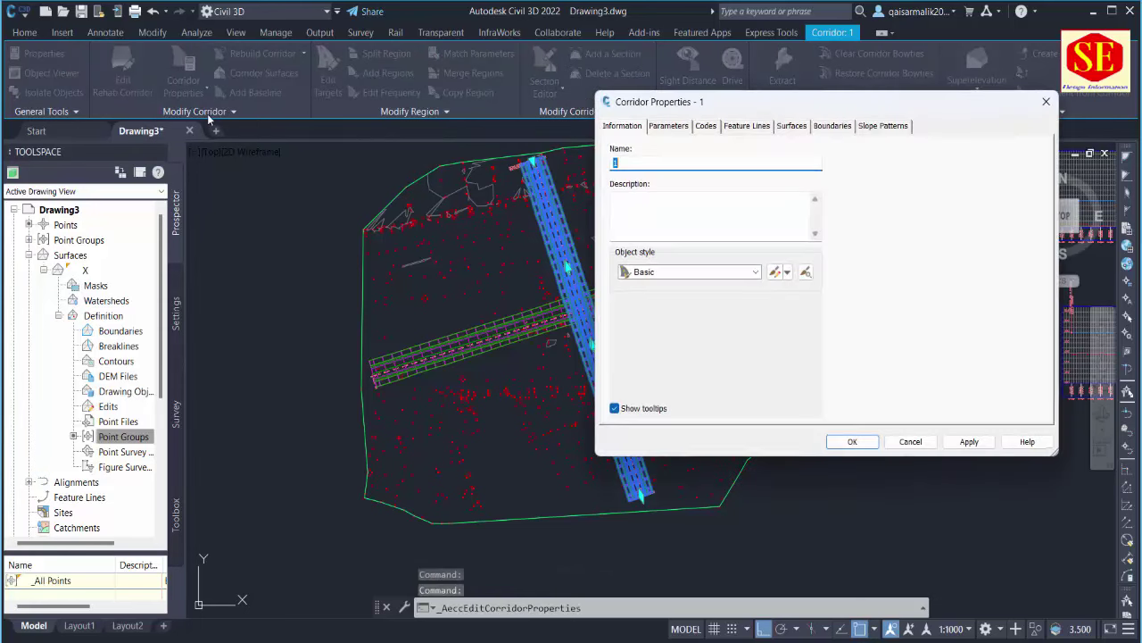
click(668, 126)
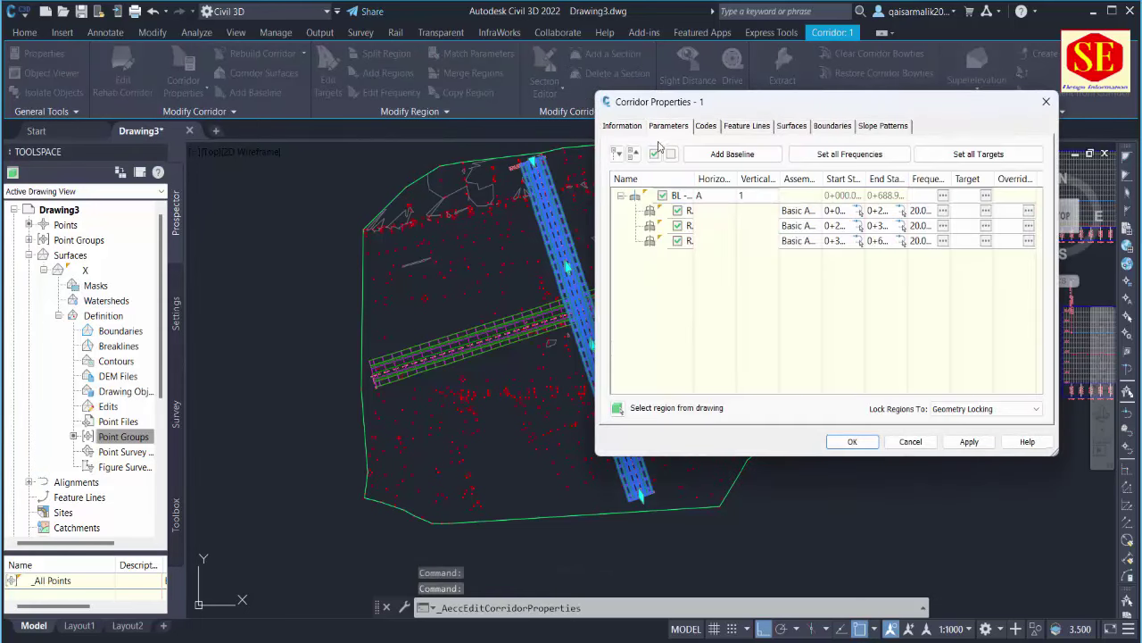
drag(711, 108, 141, 129)
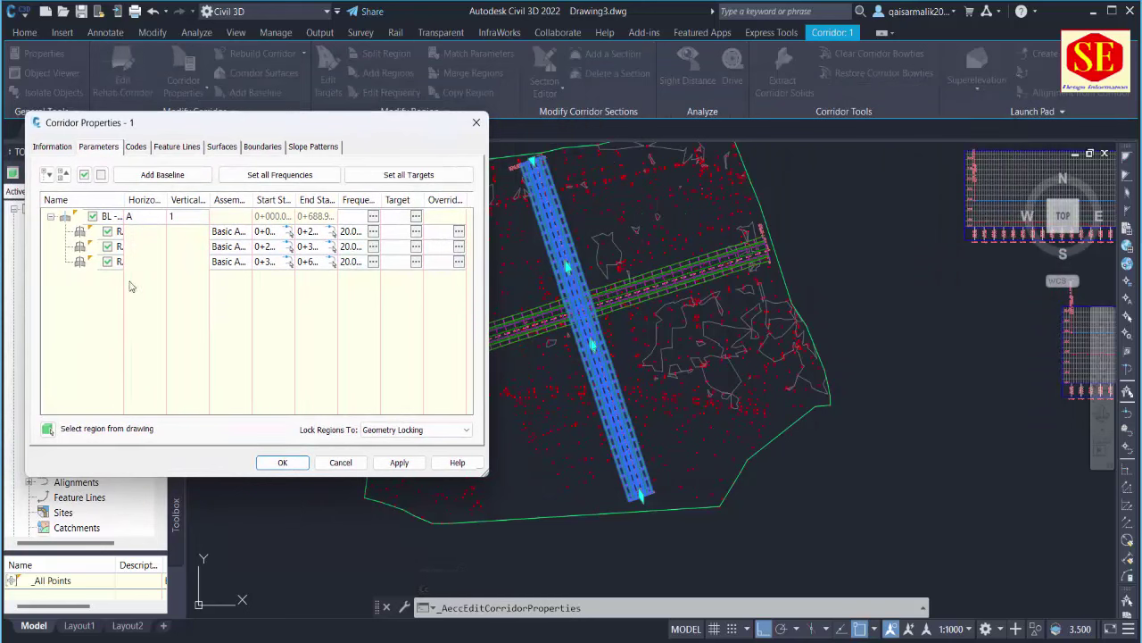
click(116, 231)
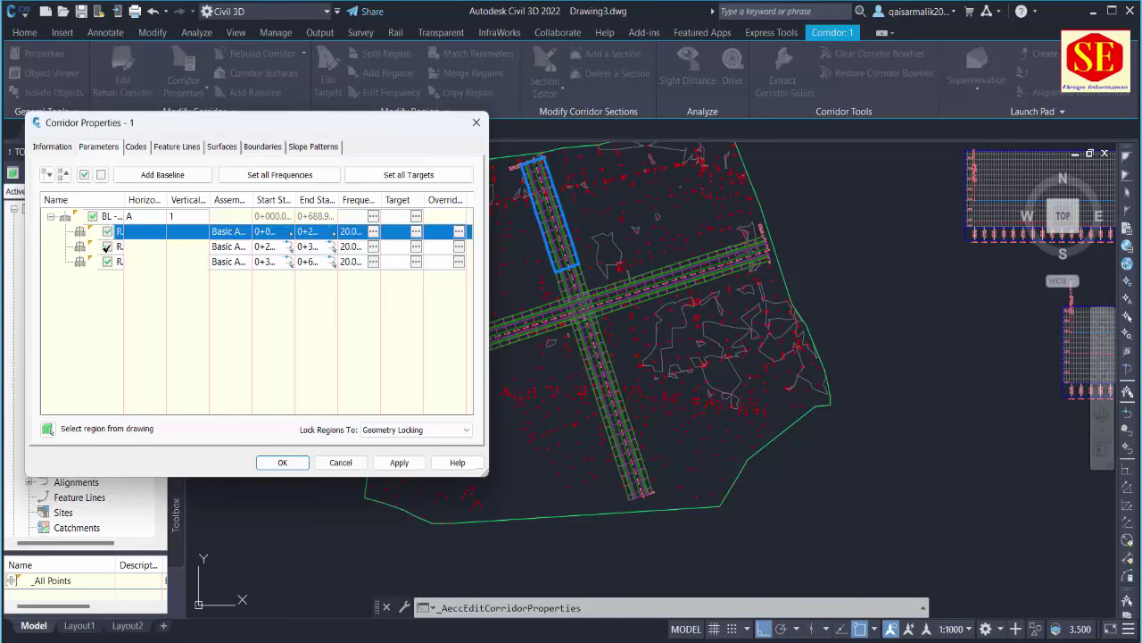
click(107, 247)
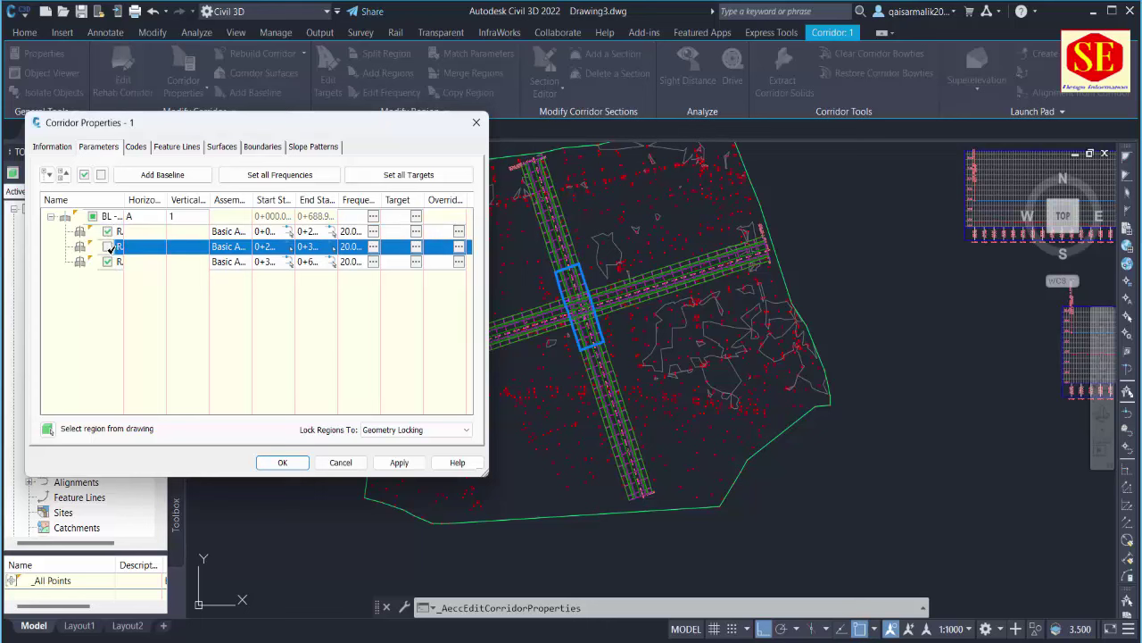
click(108, 261)
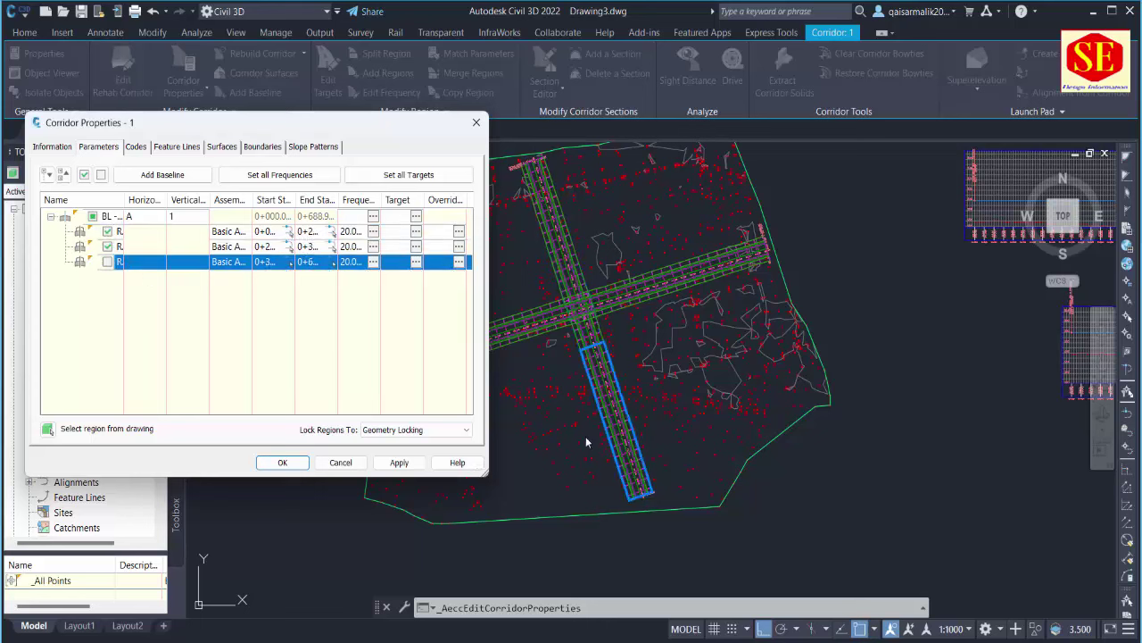
click(107, 261)
click(107, 246)
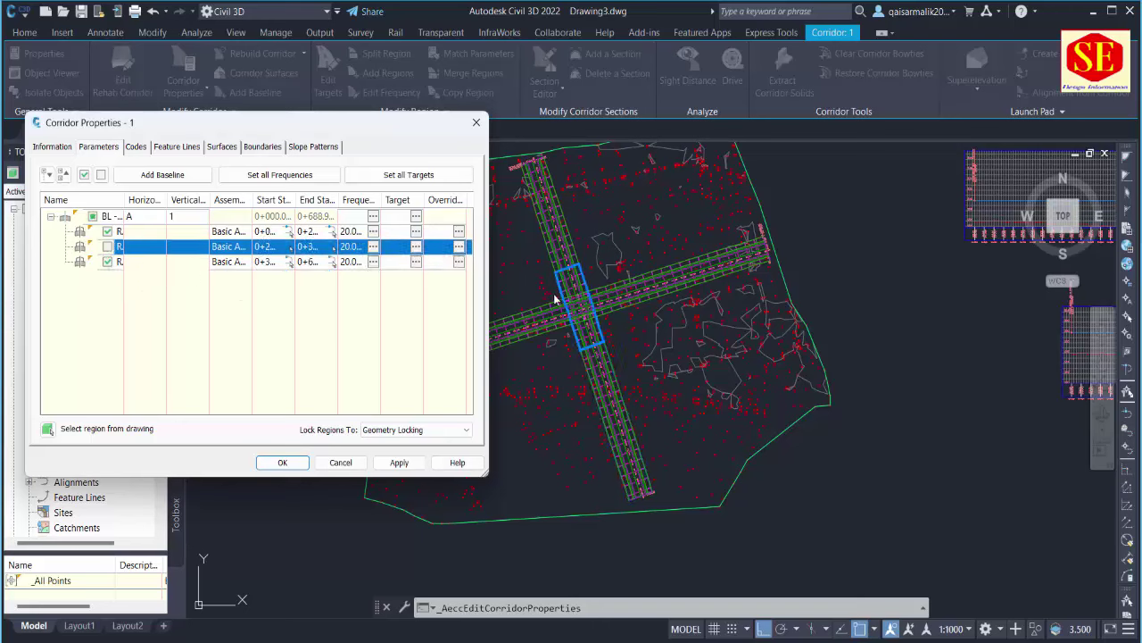
Apply and rebuild corridor 1 with the middle region disabled, then clear the selection.
click(409, 464)
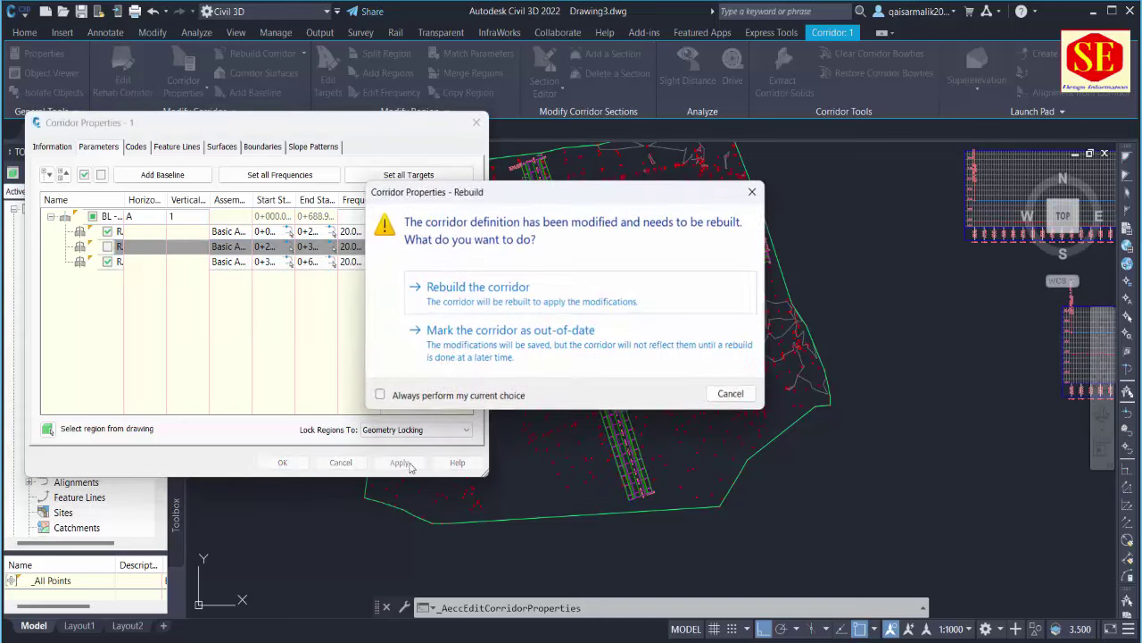
click(508, 295)
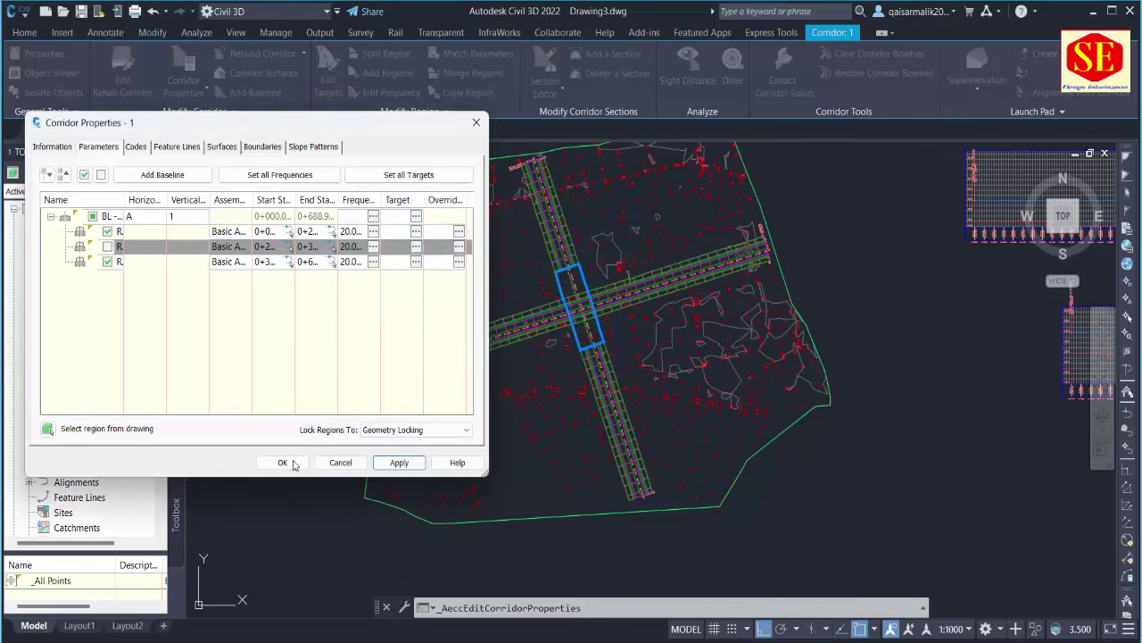
click(282, 462)
scroll(548, 254, down, 1)
scroll(548, 253, down, 1)
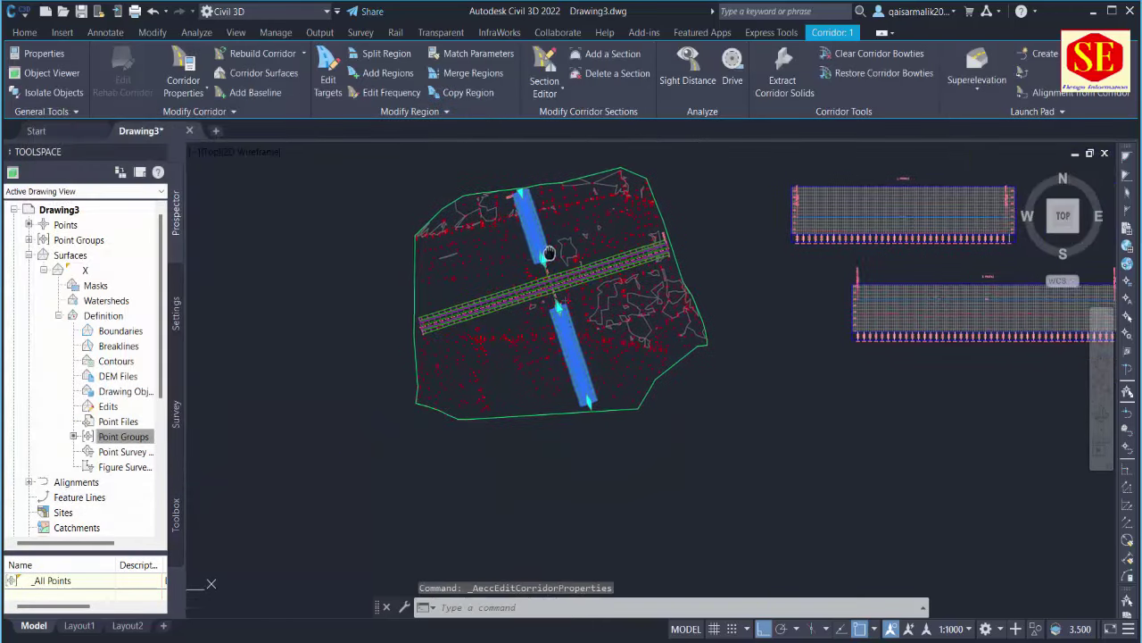
scroll(548, 254, up, 1)
key(Escape)
scroll(546, 264, up, 5)
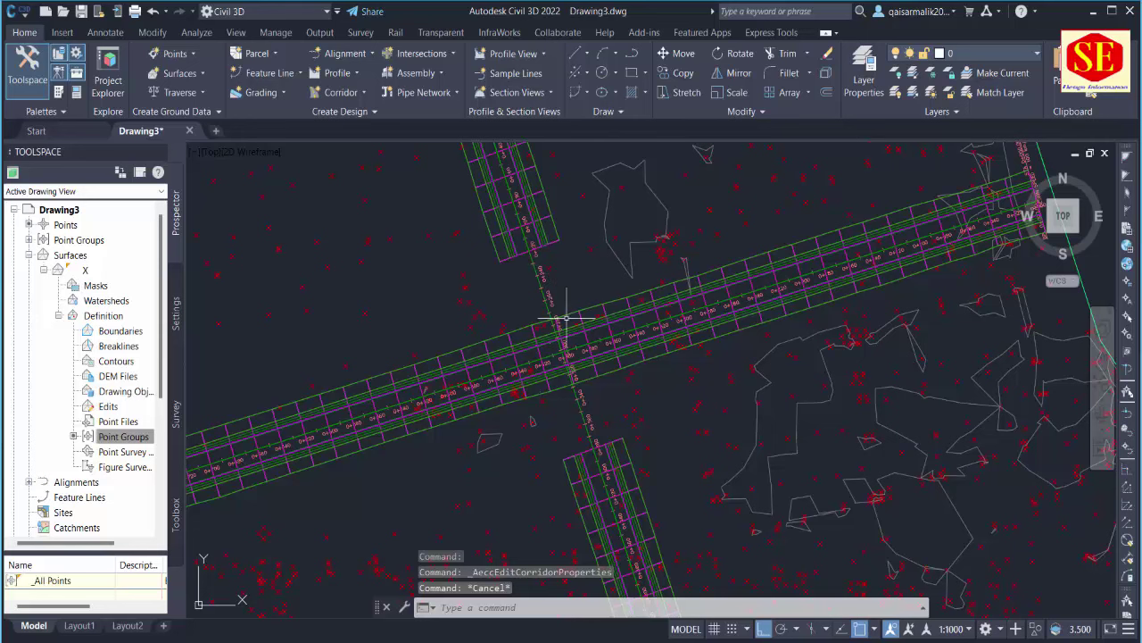
Select corridor 2 and split its region at station 0+300.
scroll(654, 321, down, 2)
click(644, 337)
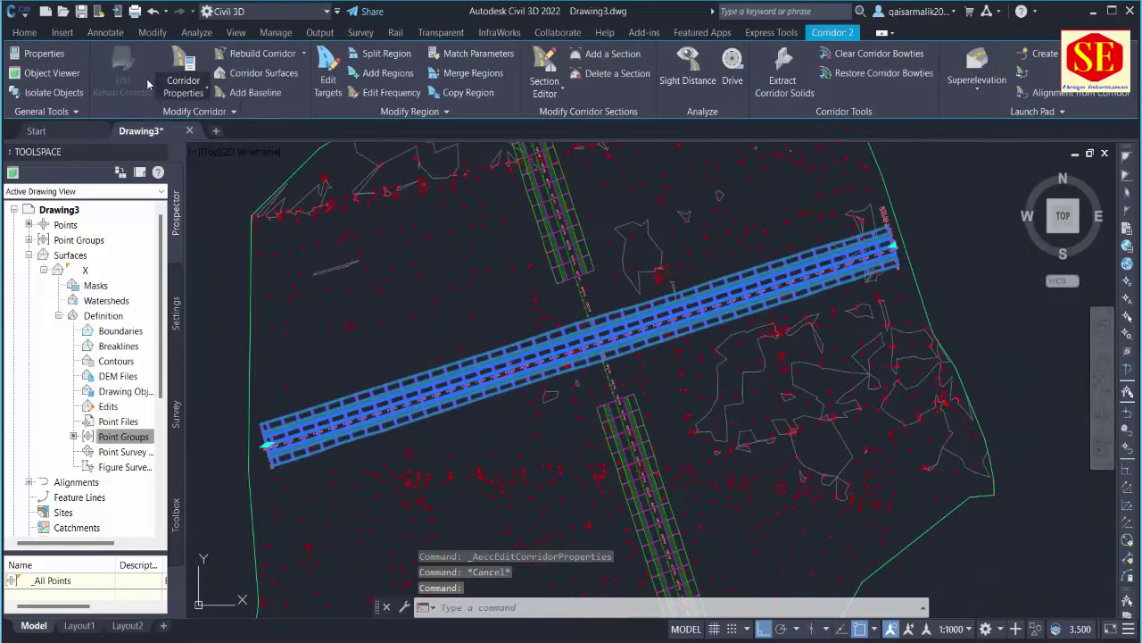
click(391, 56)
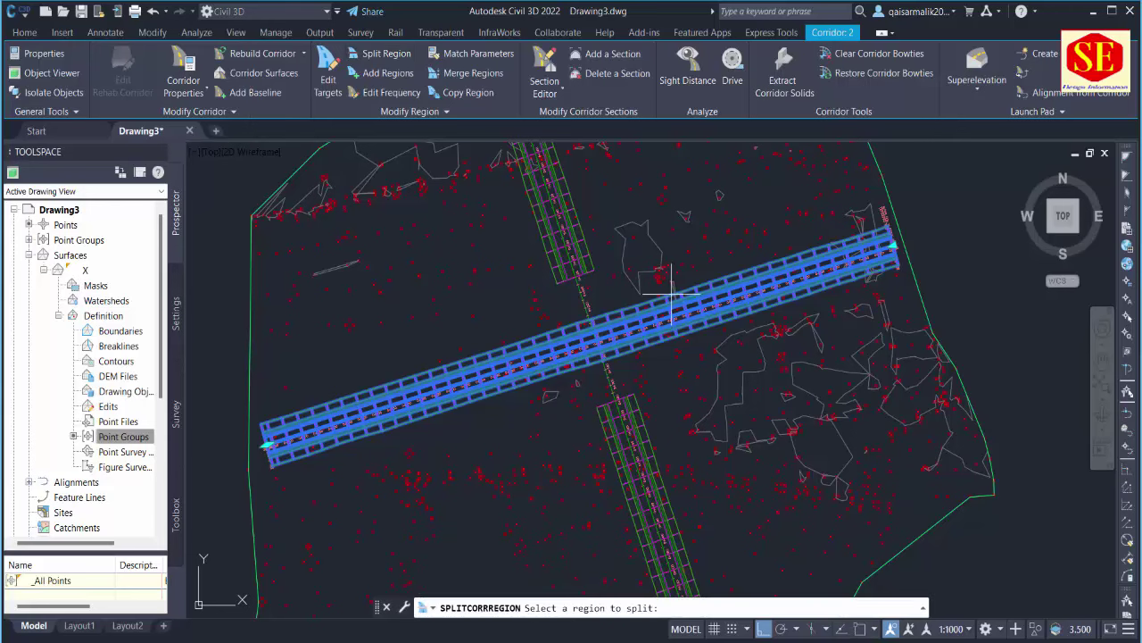
scroll(661, 284, up, 1)
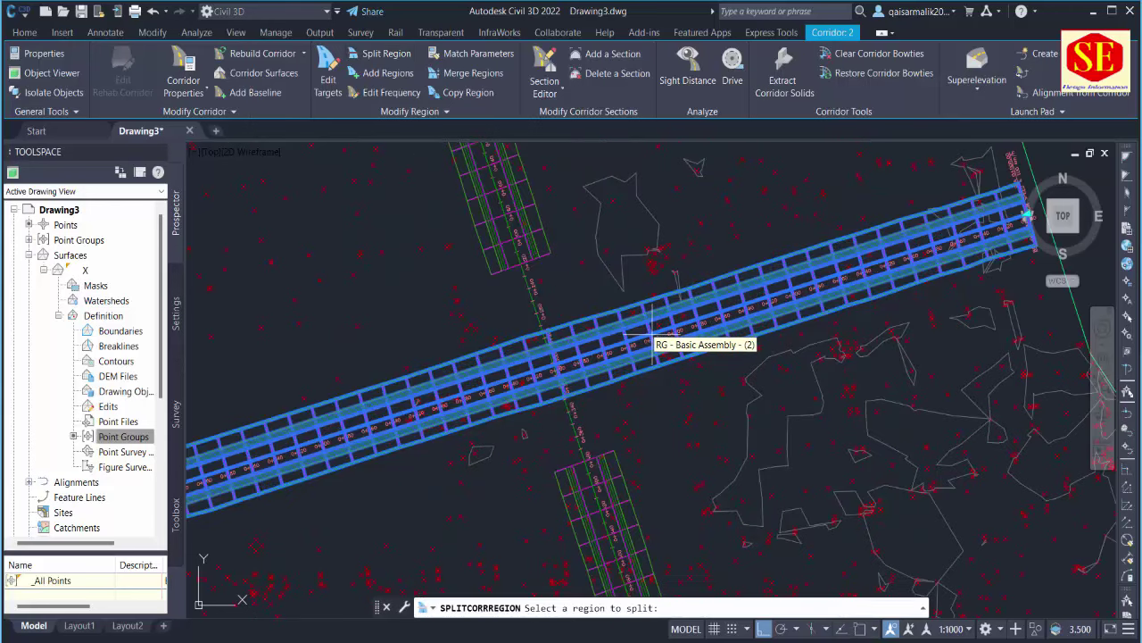
click(673, 331)
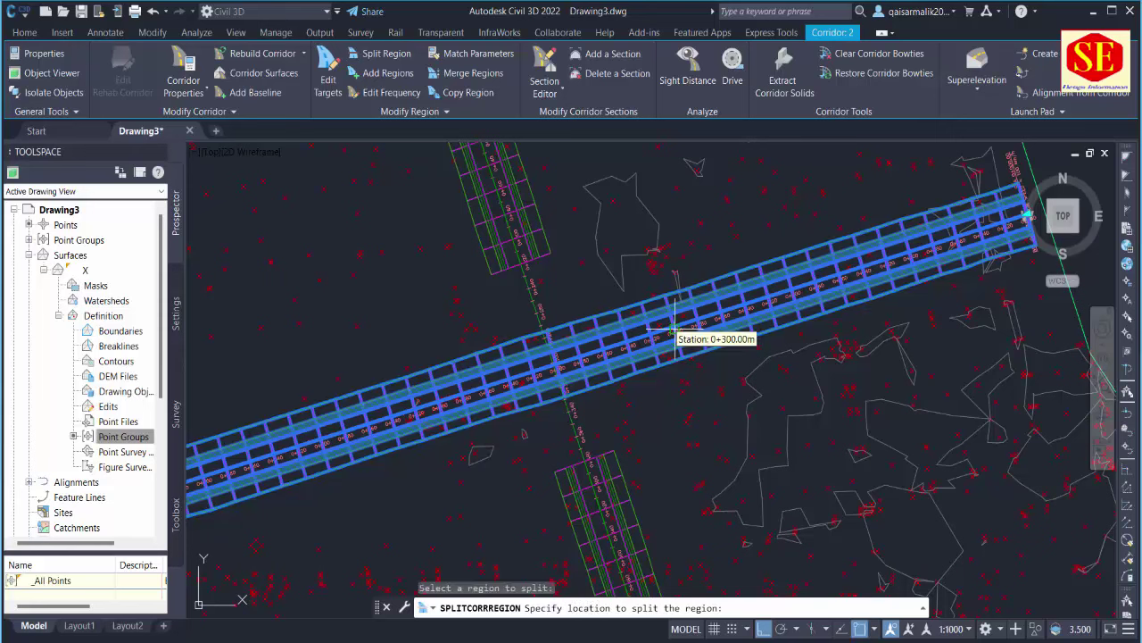
click(674, 332)
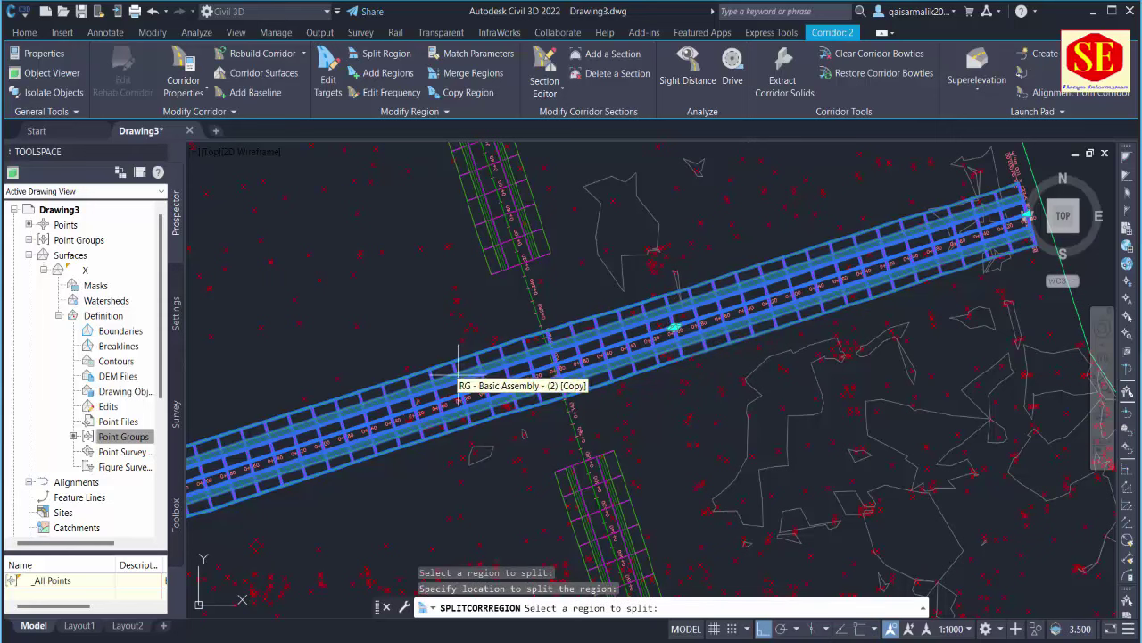
Split corridor 2's region again at station 0+480 and end the command.
scroll(458, 411, down, 1)
scroll(457, 409, up, 1)
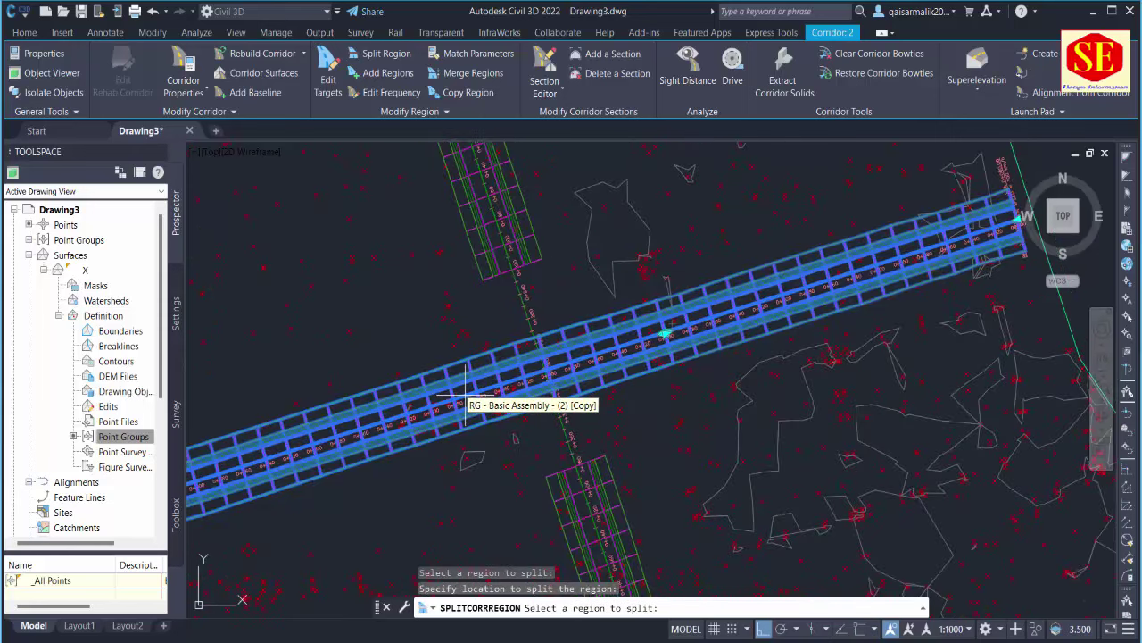
click(453, 400)
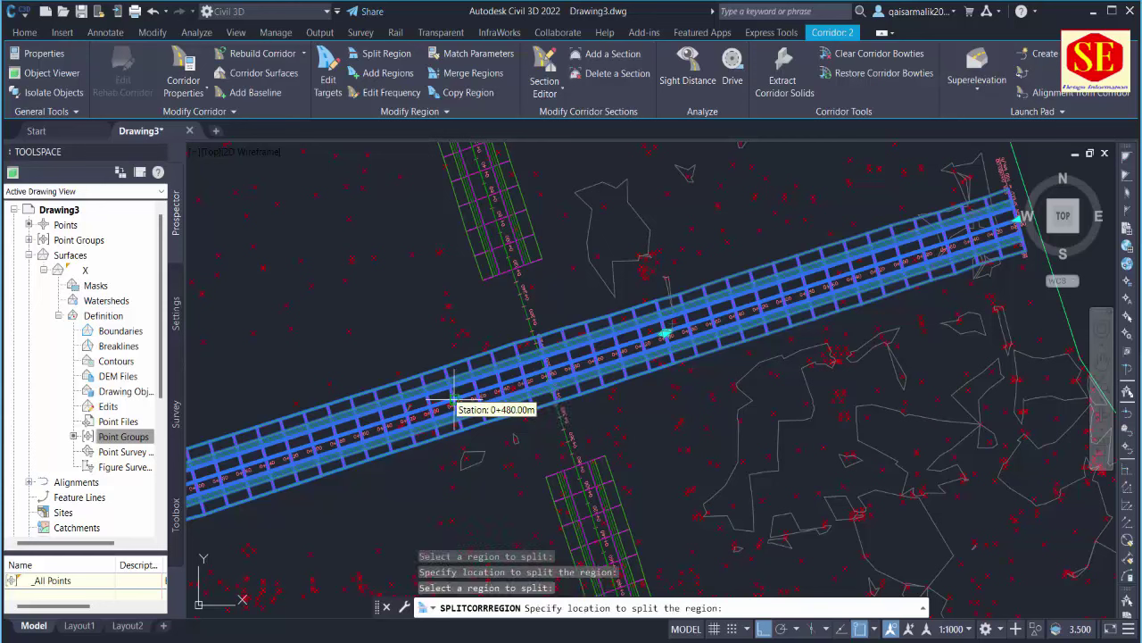
click(454, 399)
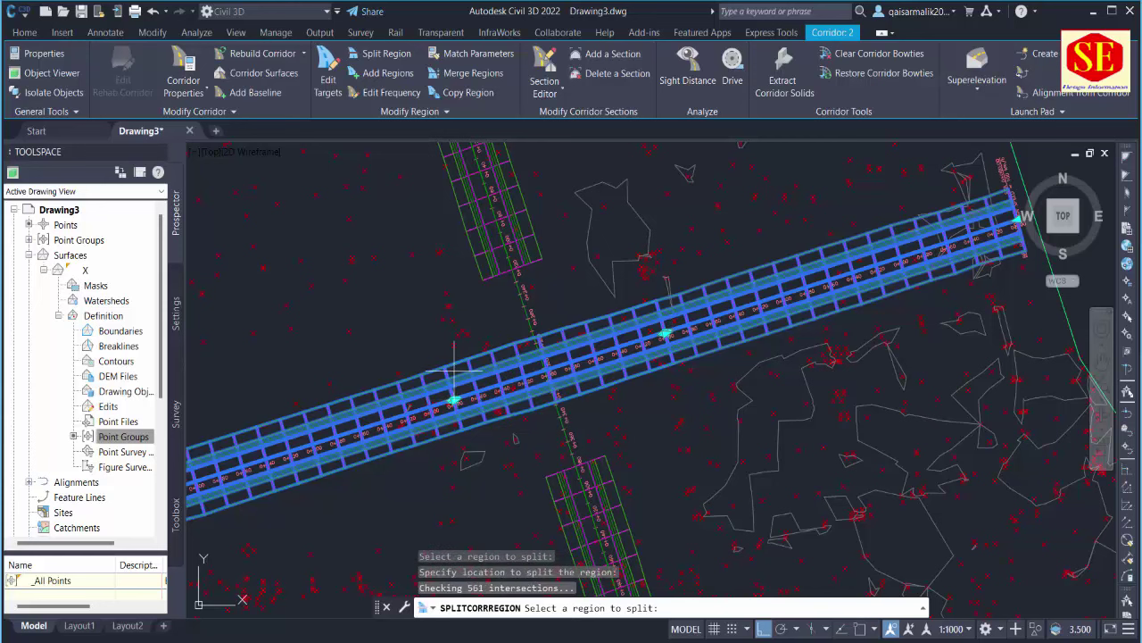
key(Escape)
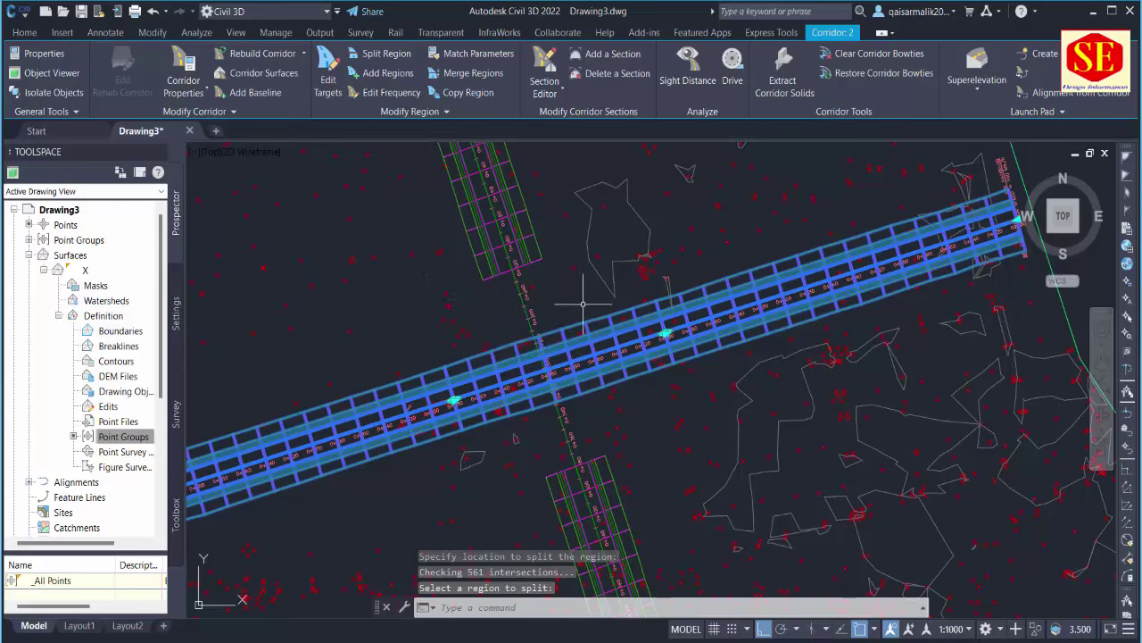
scroll(637, 305, down, 1)
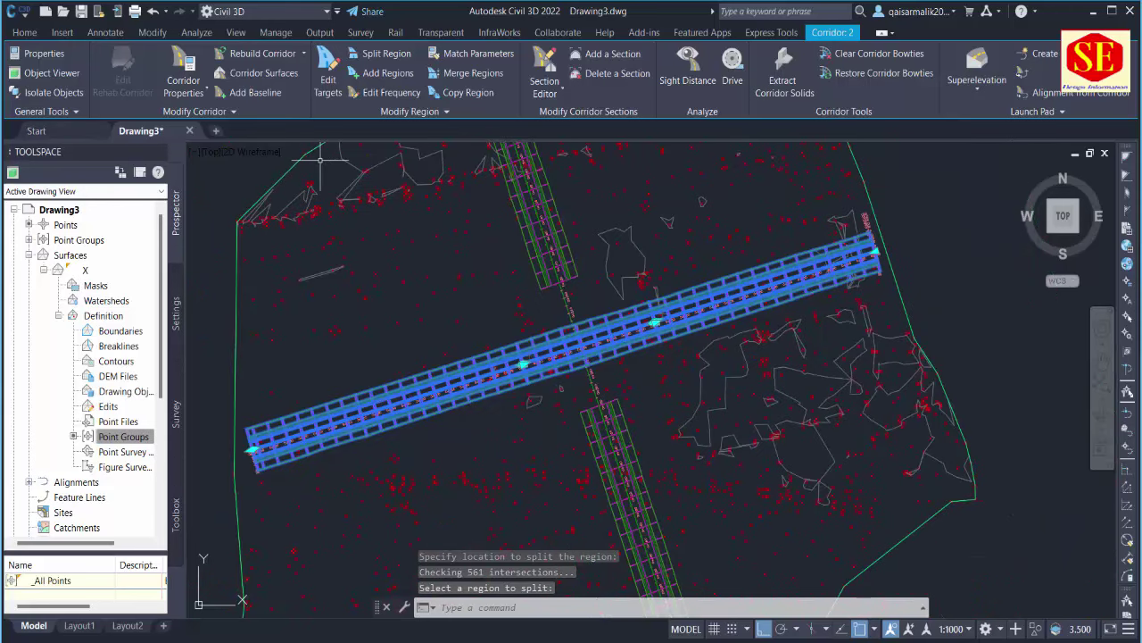
Uncheck corridor 2's crossing region in Corridor Properties, apply and rebuild the corridor.
click(189, 97)
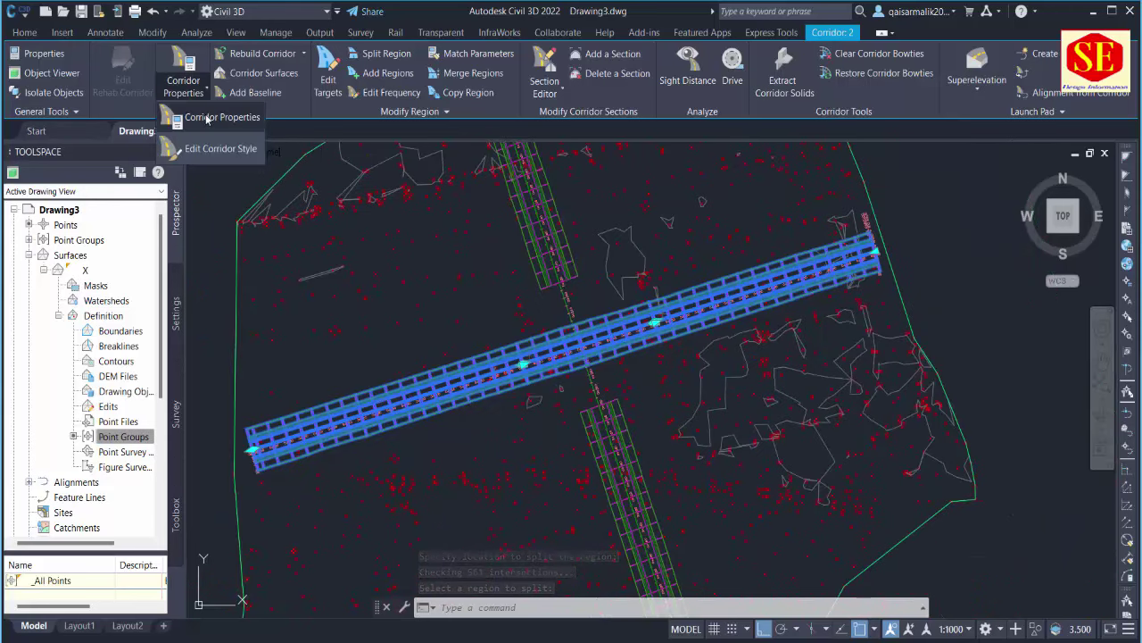
click(183, 111)
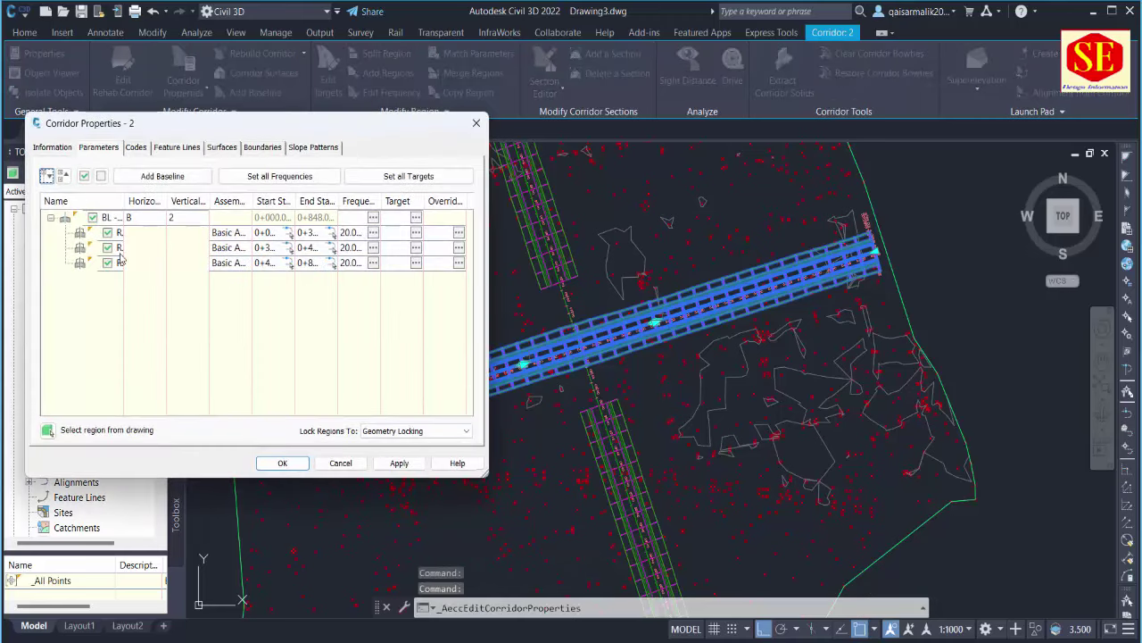
click(109, 249)
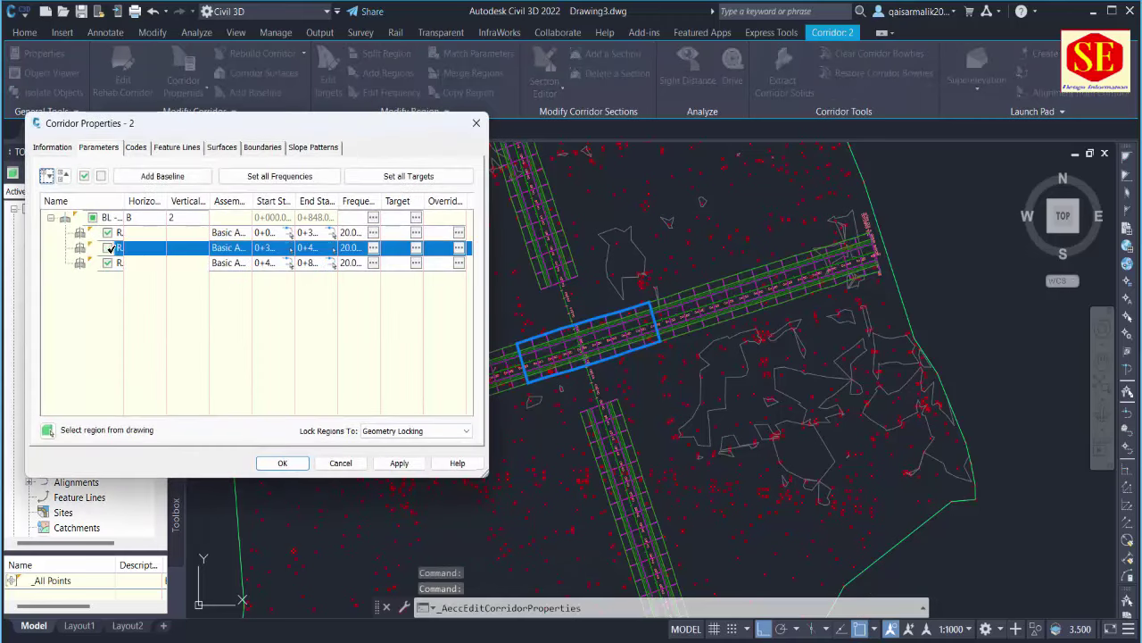
click(399, 462)
click(536, 293)
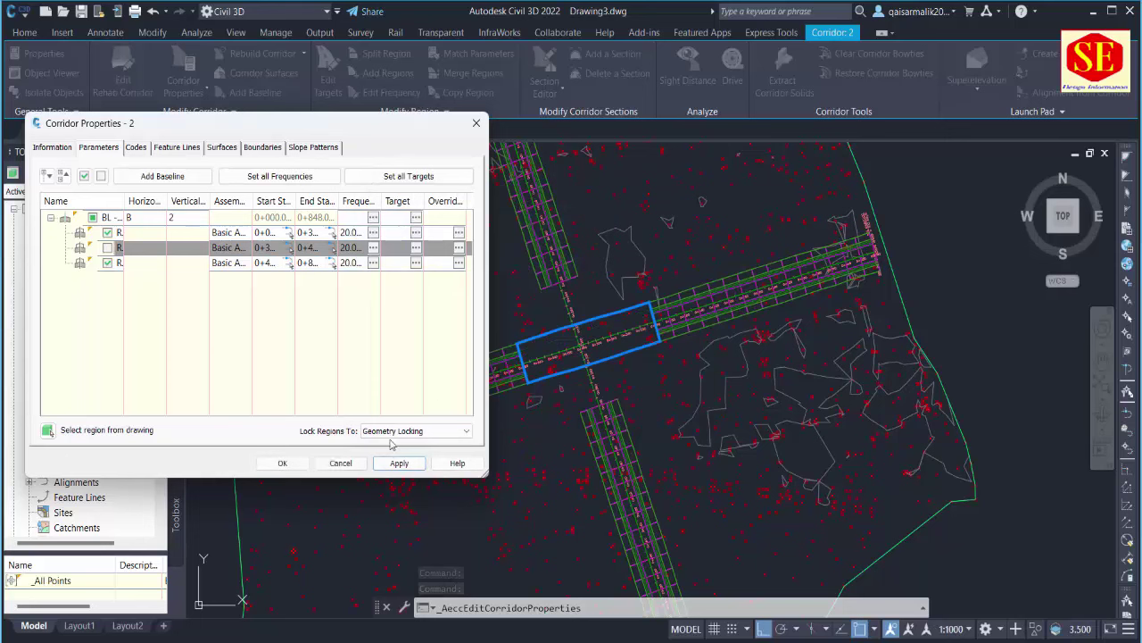
click(282, 463)
scroll(661, 291, up, 1)
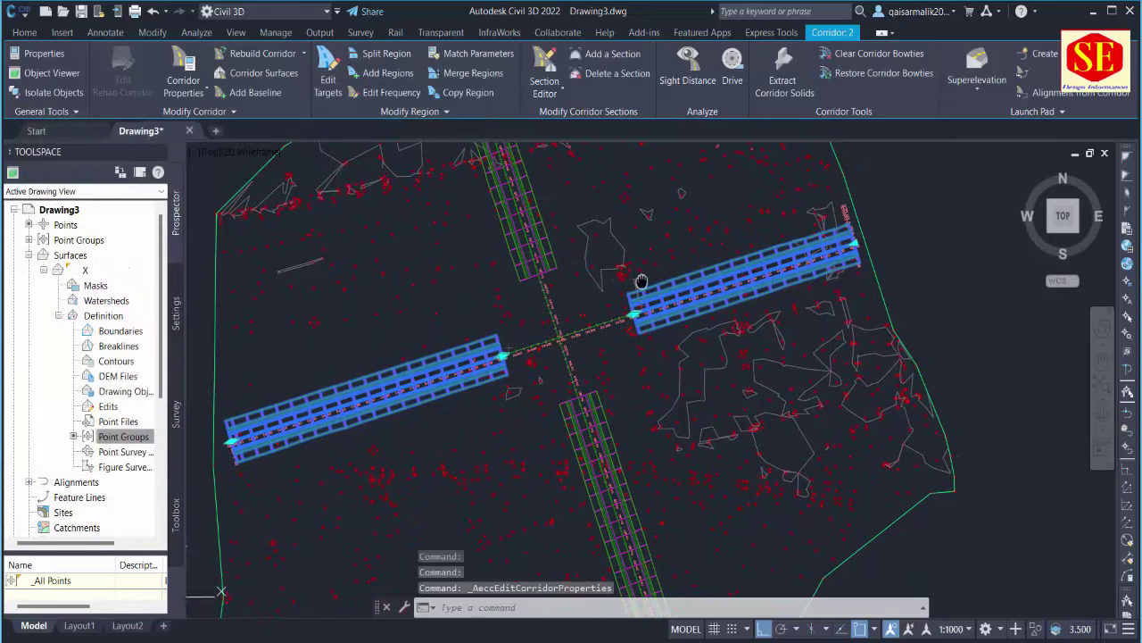
key(Escape)
Zoom and pan the view to centre on where alignments A and B cross near station 0+400.
scroll(579, 312, up, 2)
scroll(574, 293, down, 2)
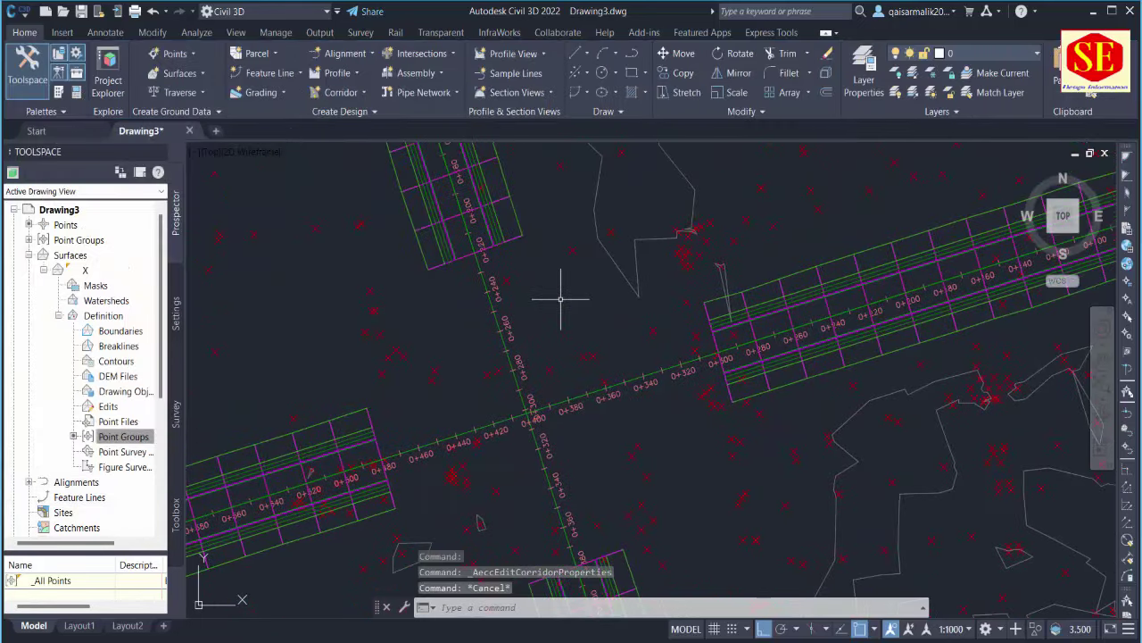
scroll(553, 250, down, 2)
middle_drag(547, 263, 572, 315)
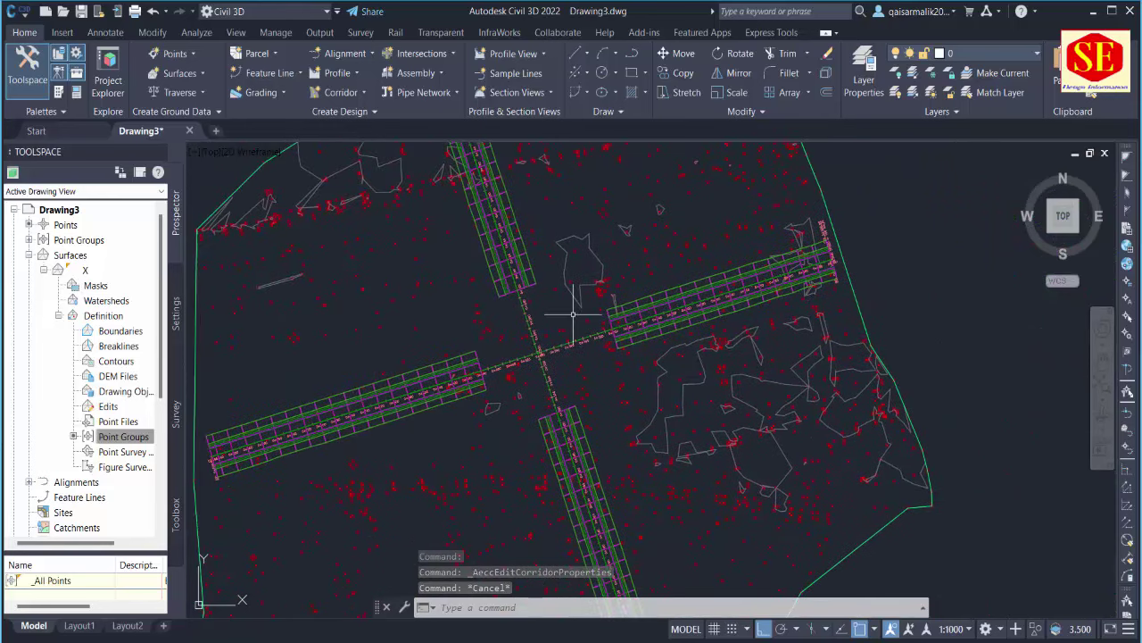
scroll(553, 356, up, 2)
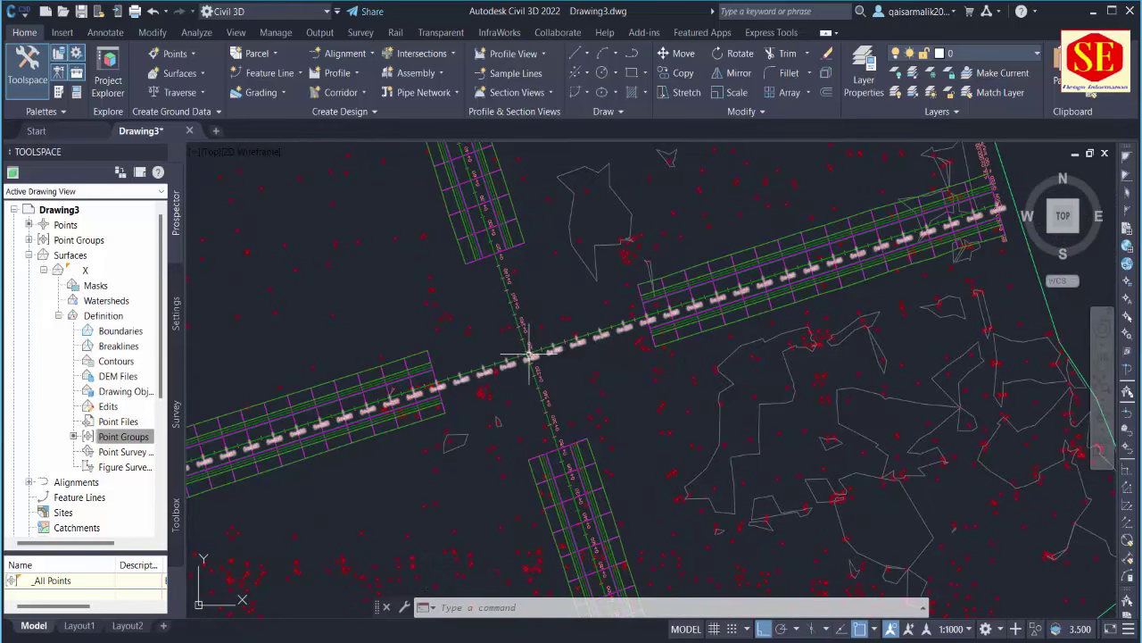
scroll(505, 397, up, 1)
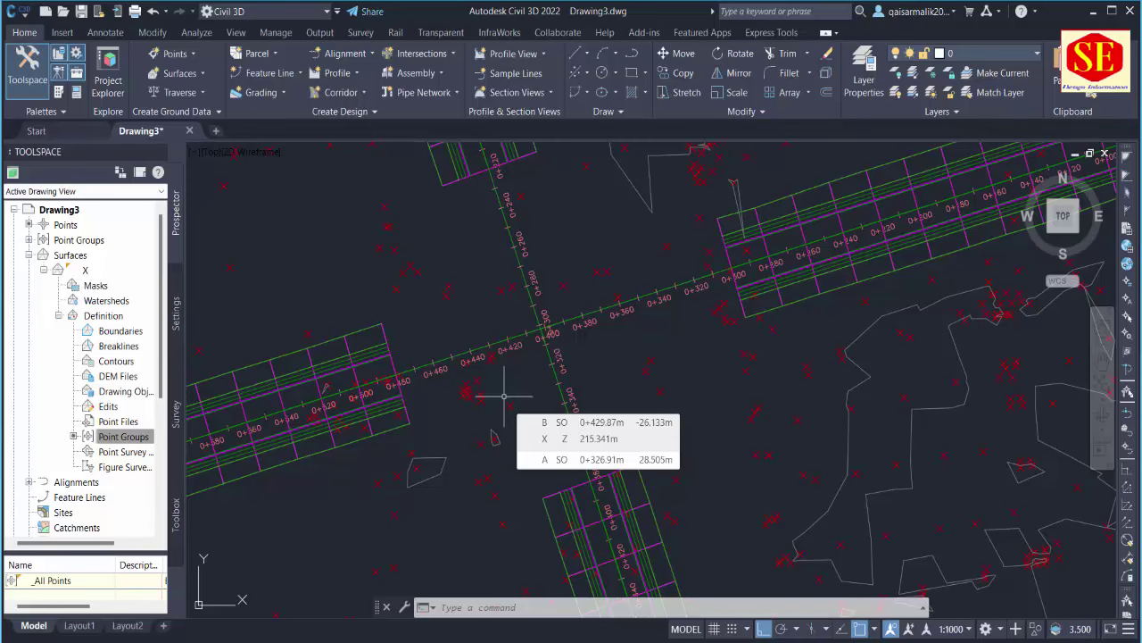
scroll(504, 396, down, 1)
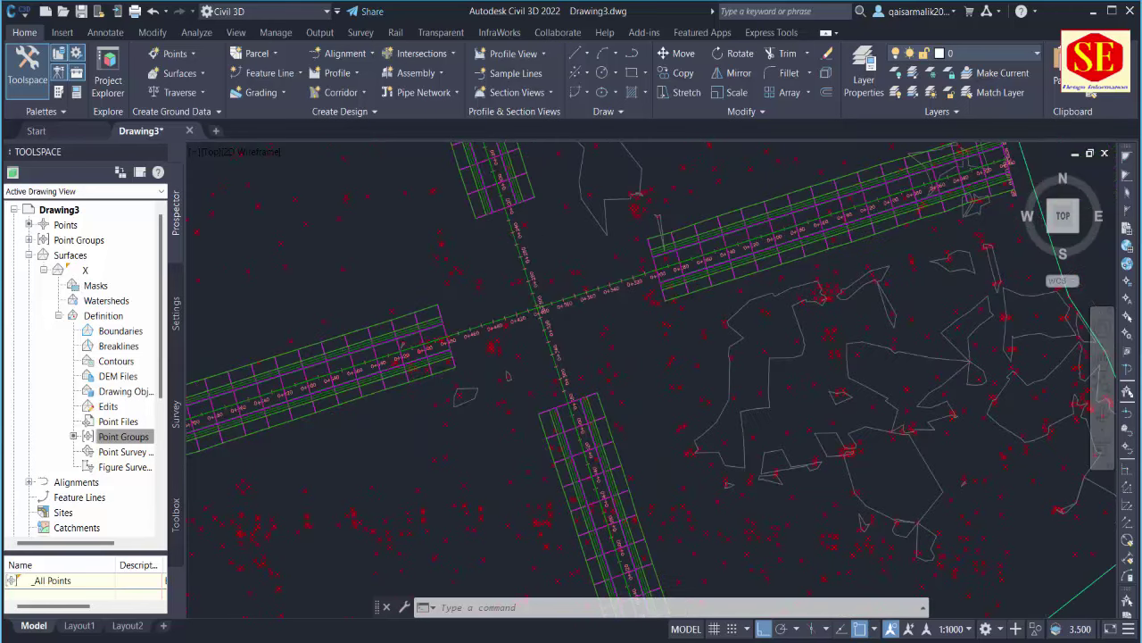
scroll(530, 204, down, 1)
scroll(530, 204, down, 2)
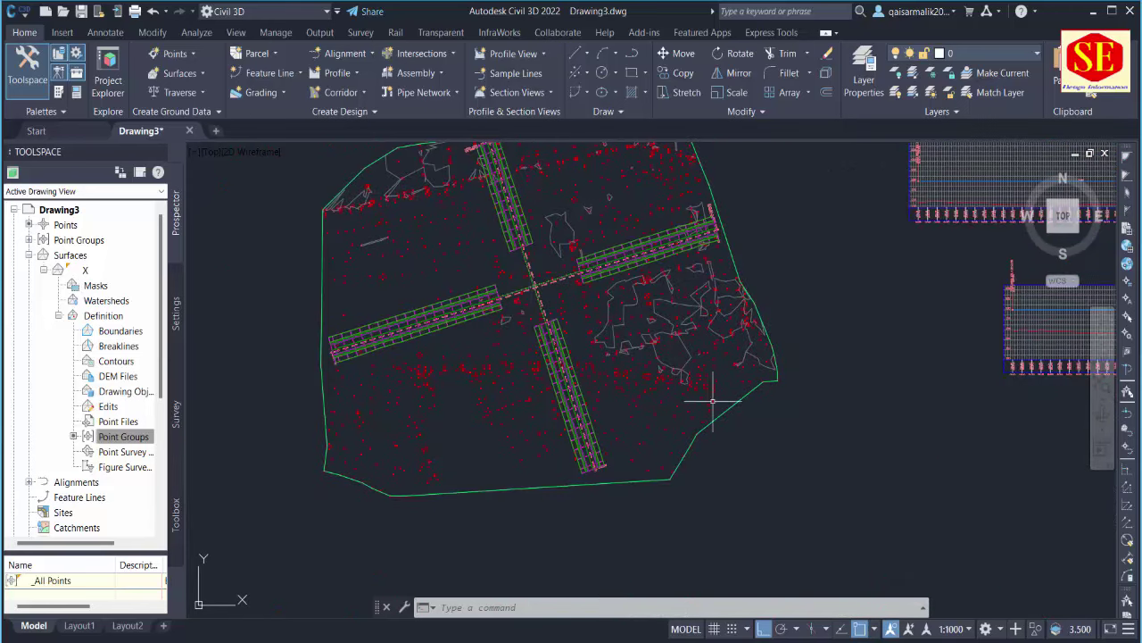
scroll(551, 309, up, 4)
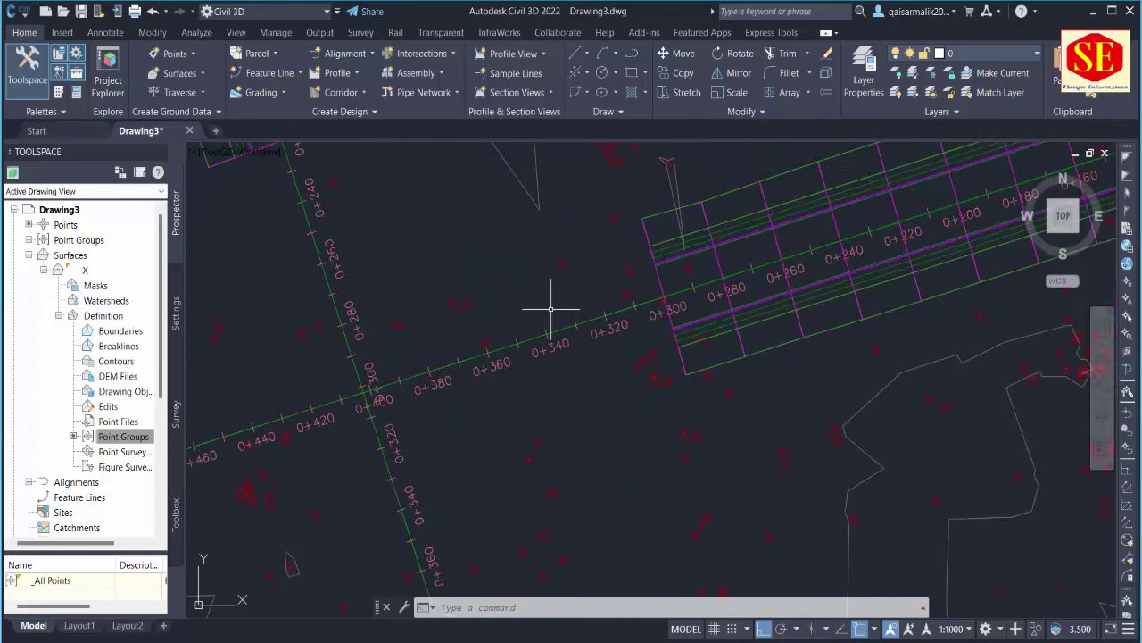
middle_drag(369, 377, 690, 364)
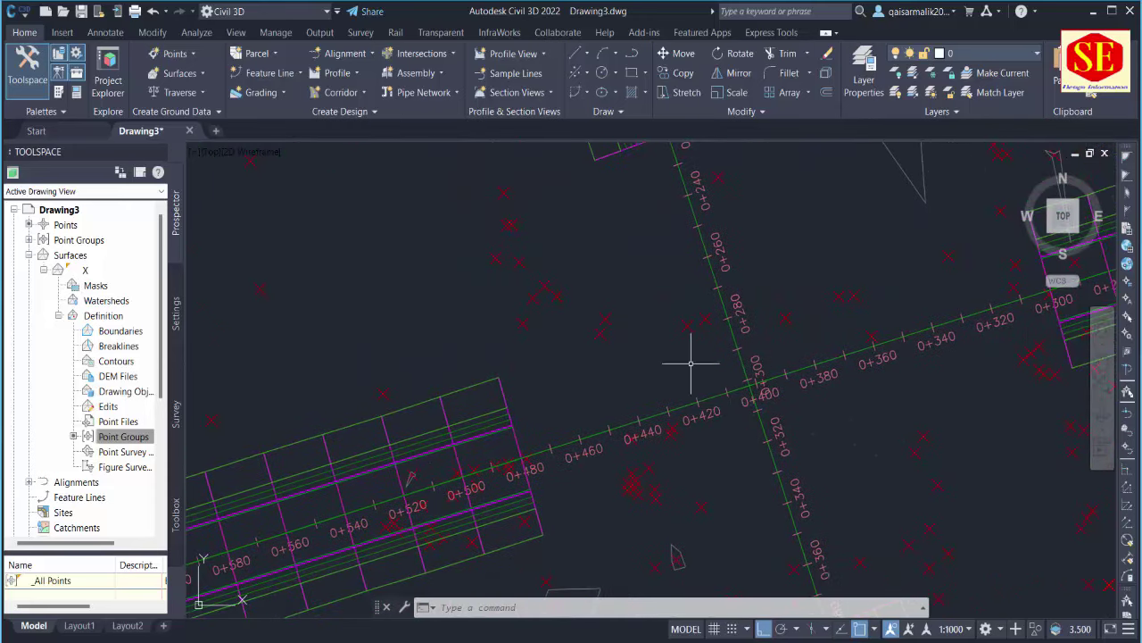
Start a new intersection, placing its point where alignments A and B cross.
click(428, 57)
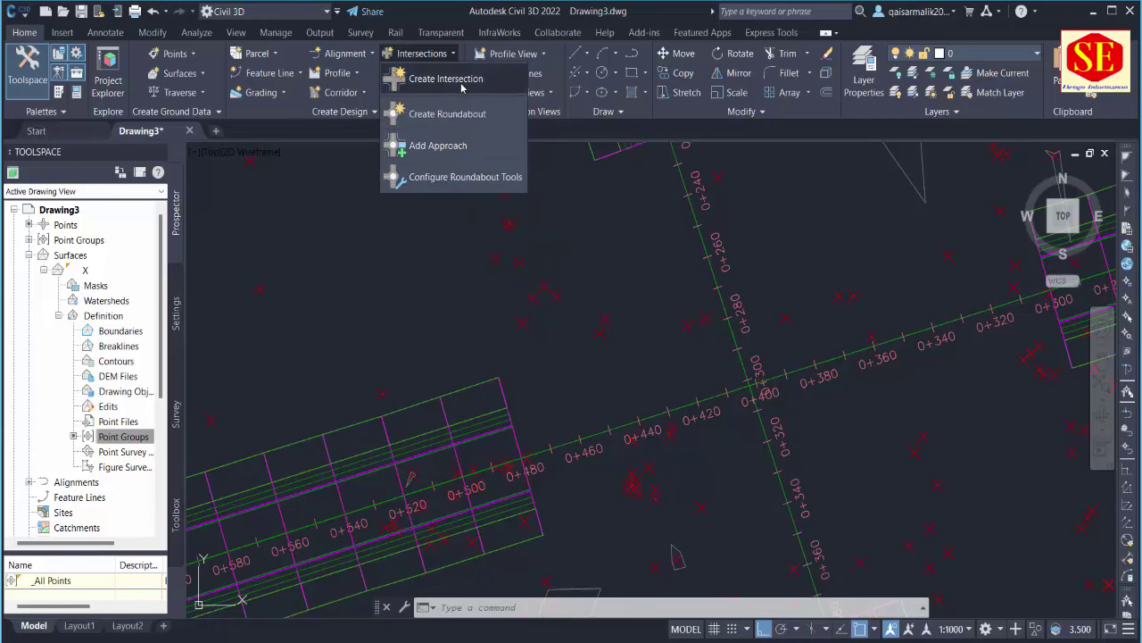
click(448, 82)
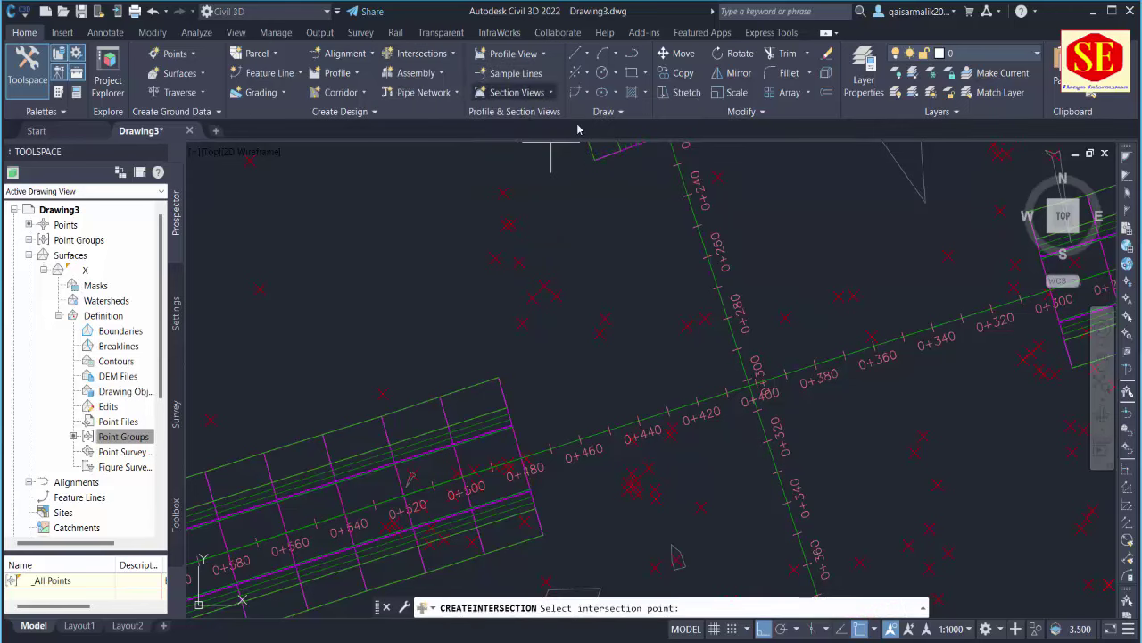
scroll(702, 235, up, 1)
scroll(604, 324, up, 2)
scroll(701, 276, up, 2)
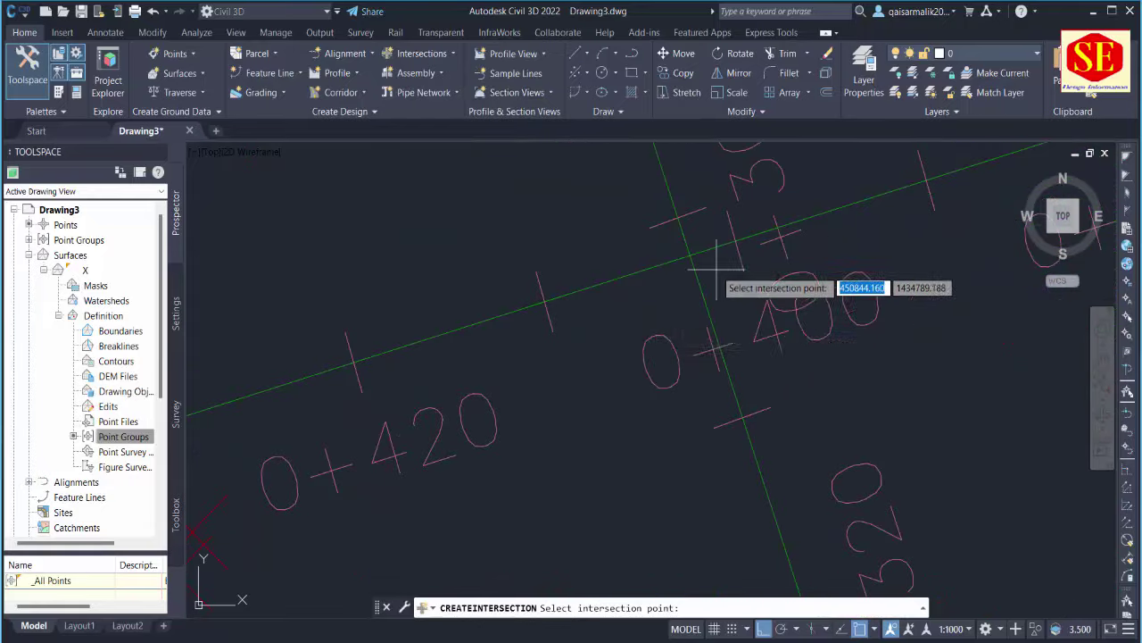
scroll(710, 261, up, 2)
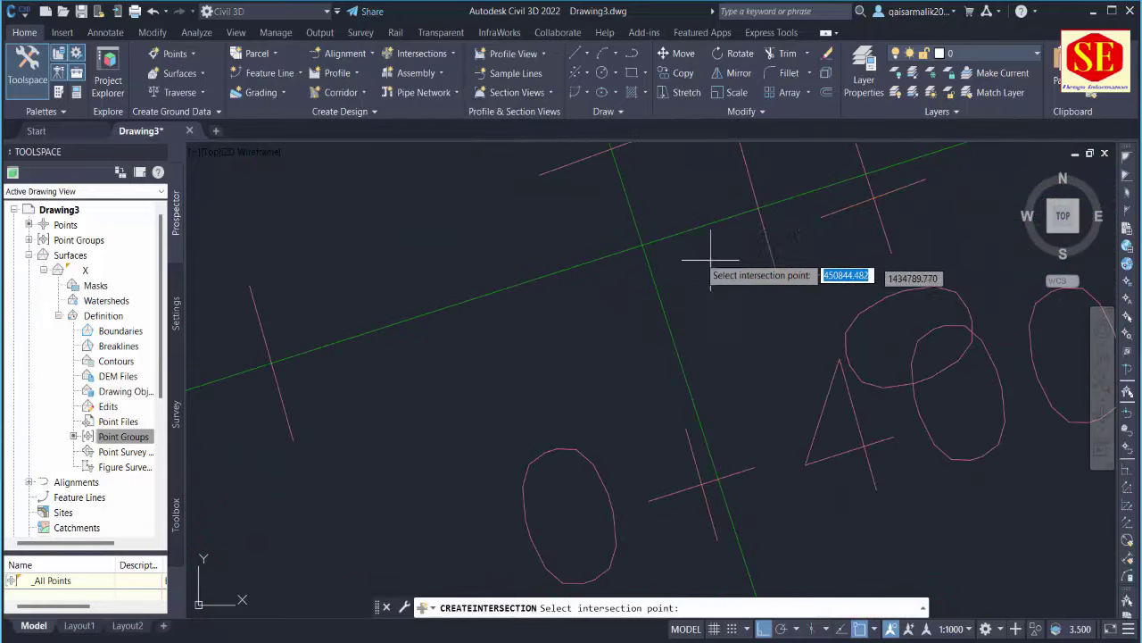
click(641, 245)
Pick the main road alignment for the new intersection.
scroll(571, 254, down, 2)
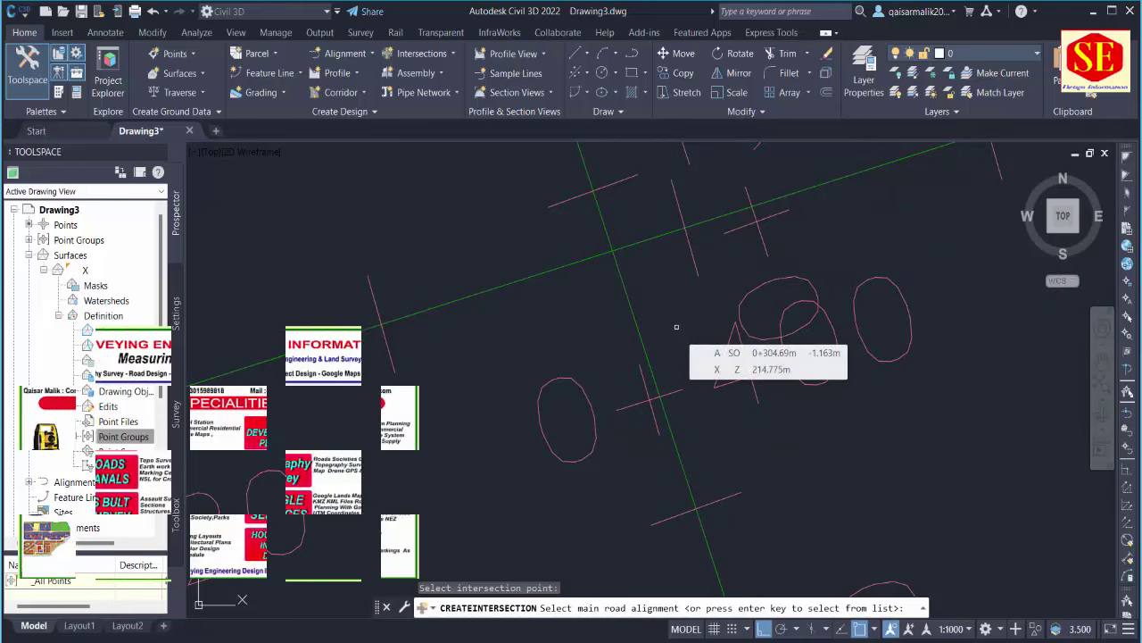
scroll(620, 270, down, 2)
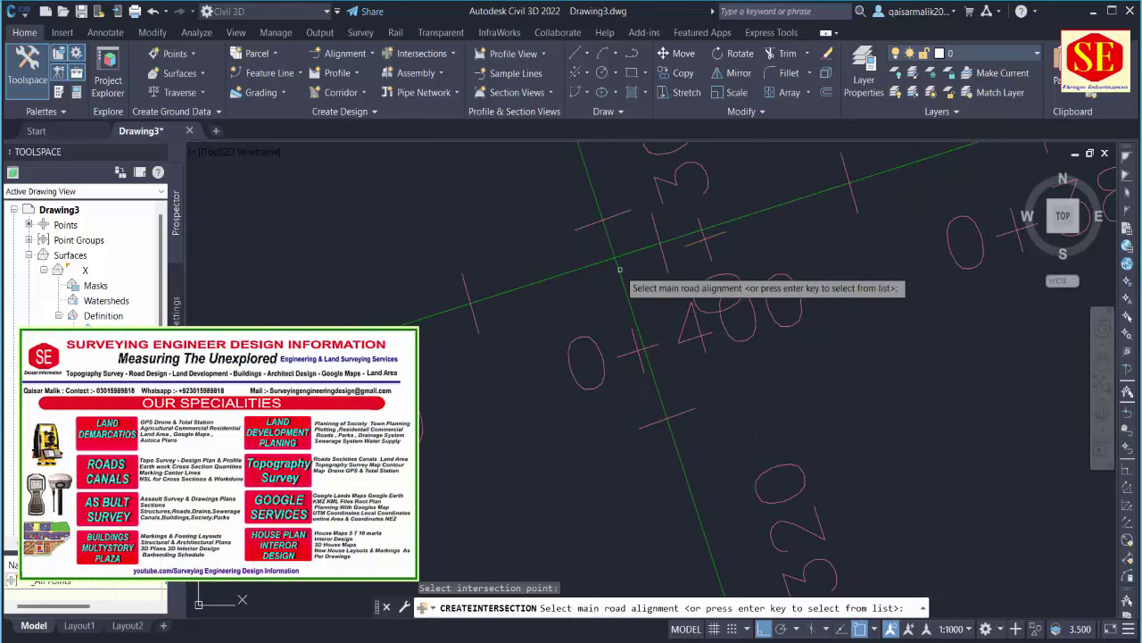
scroll(620, 269, down, 2)
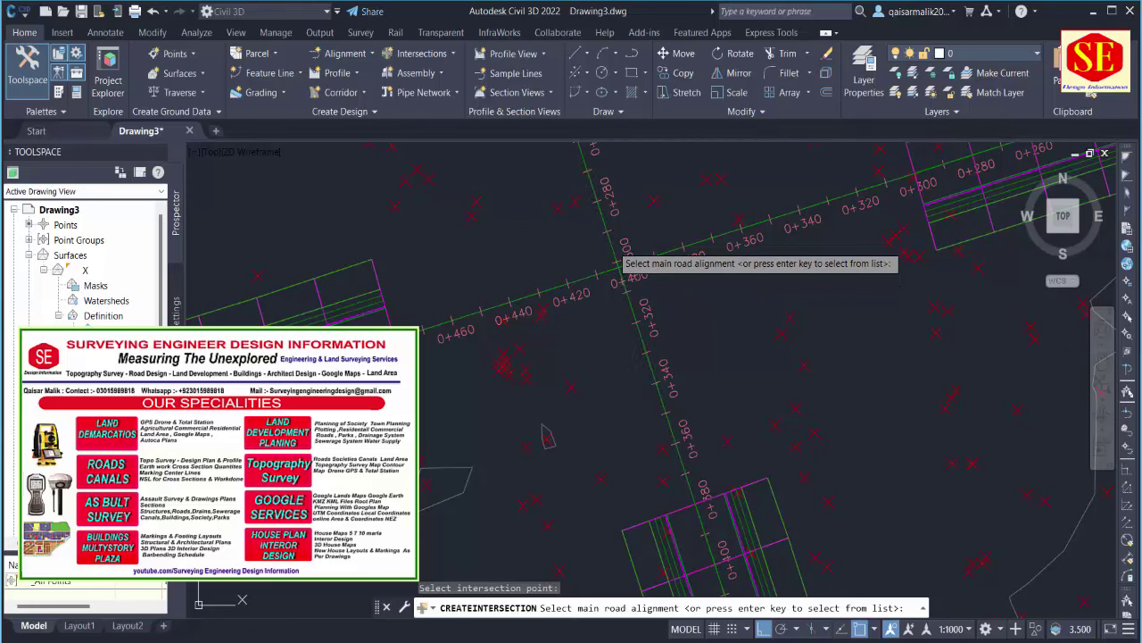
click(619, 261)
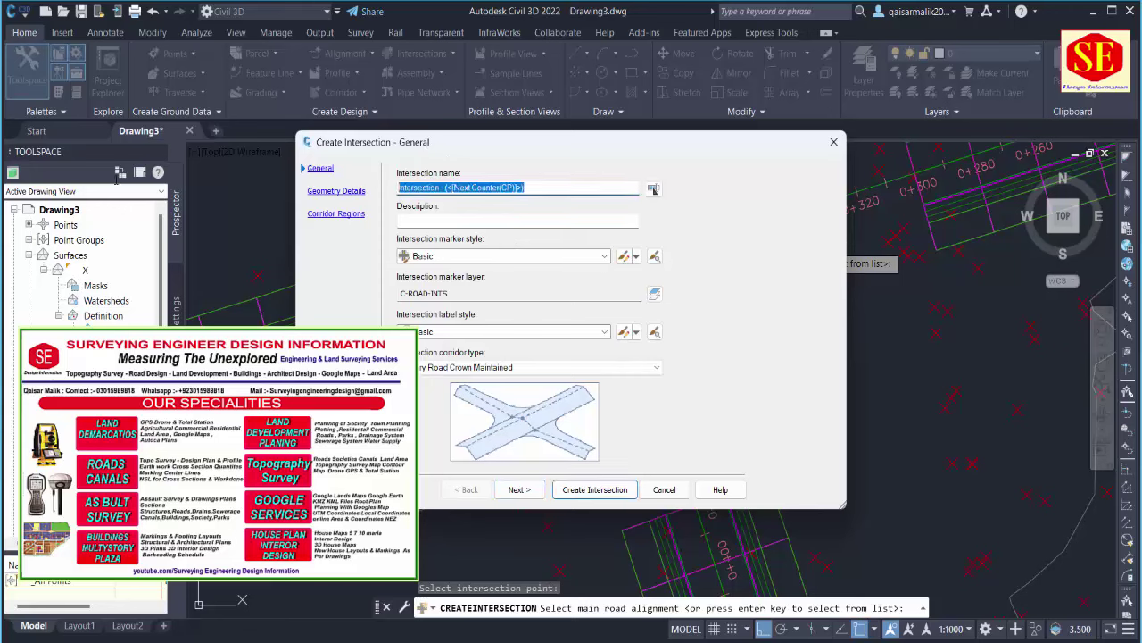
Name the intersection 1 with Basic marker style and All Crowns Maintained corridor type.
text(1)
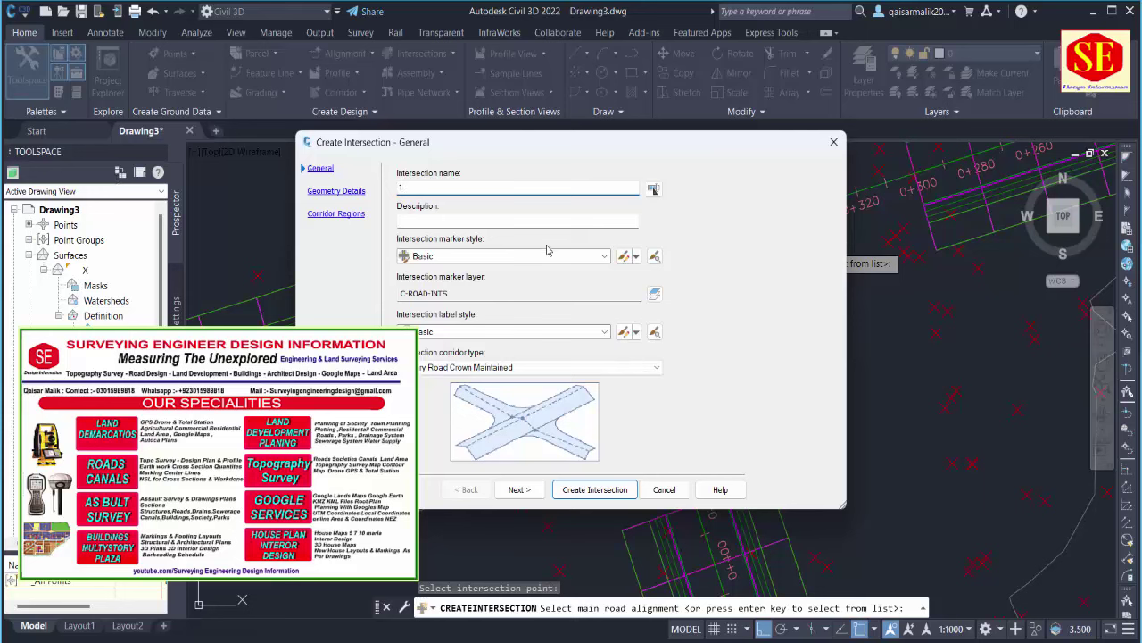
click(473, 255)
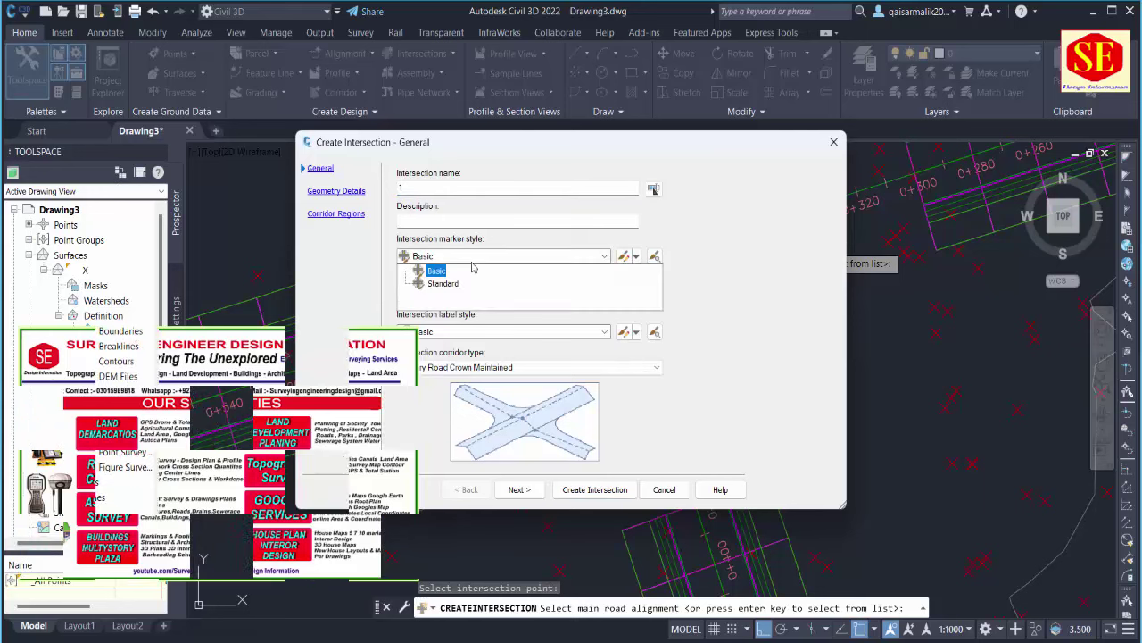
click(442, 268)
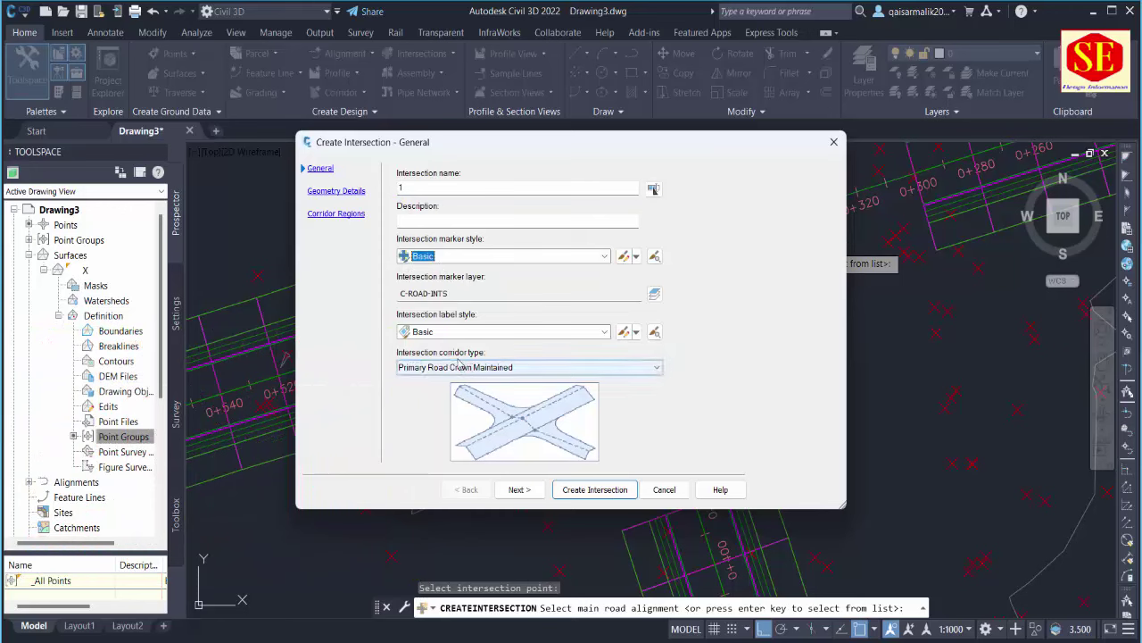
click(476, 369)
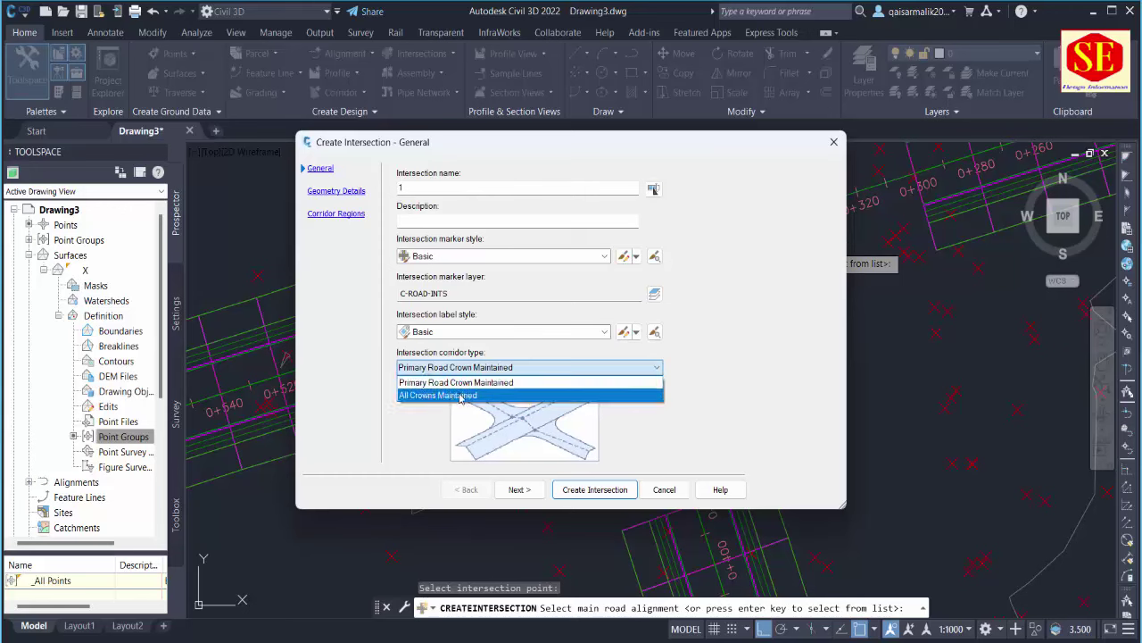
key(Escape)
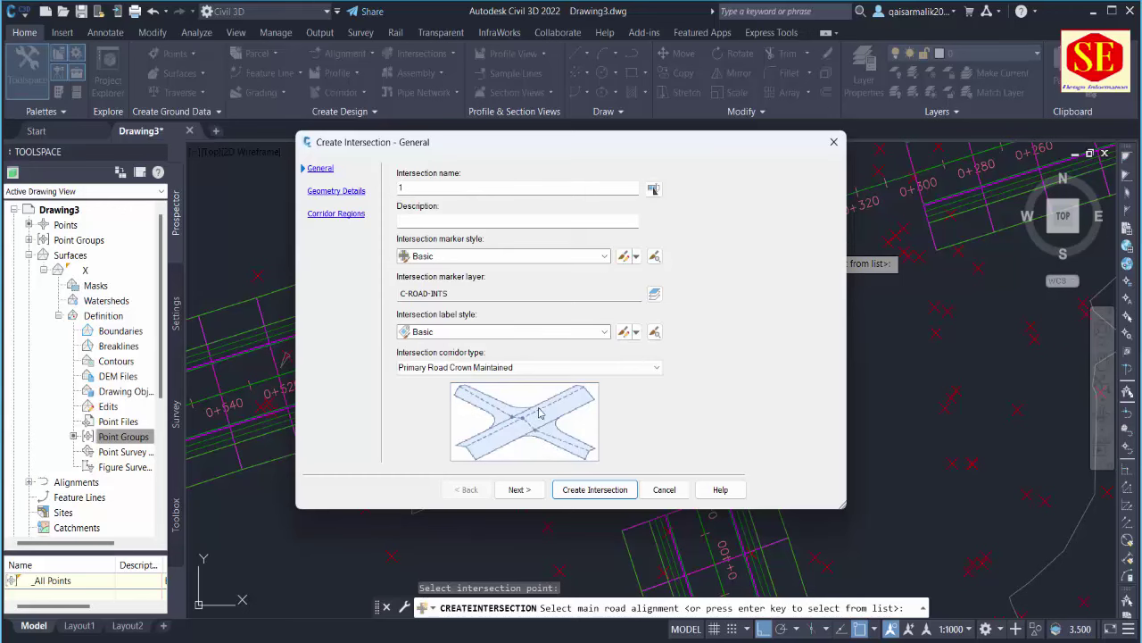
click(499, 374)
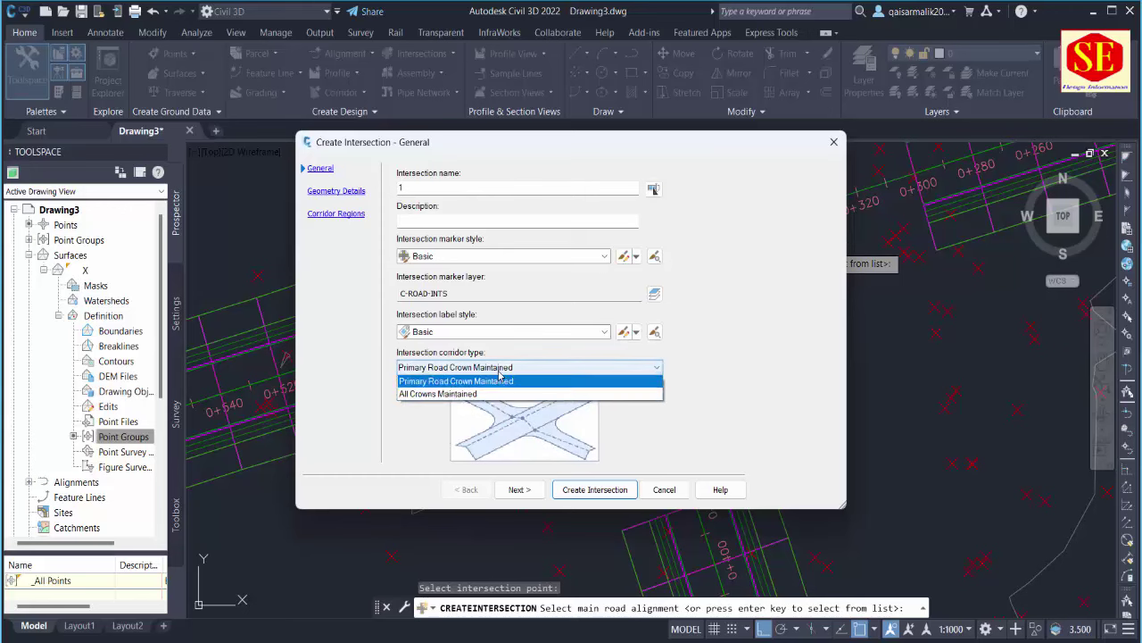
click(479, 395)
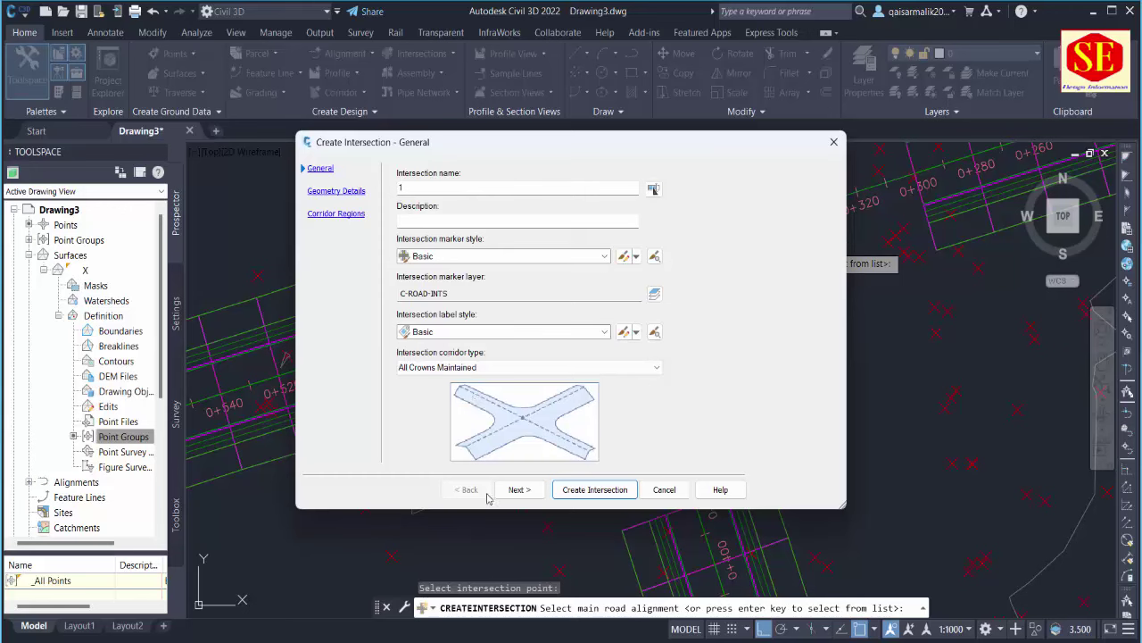
click(520, 489)
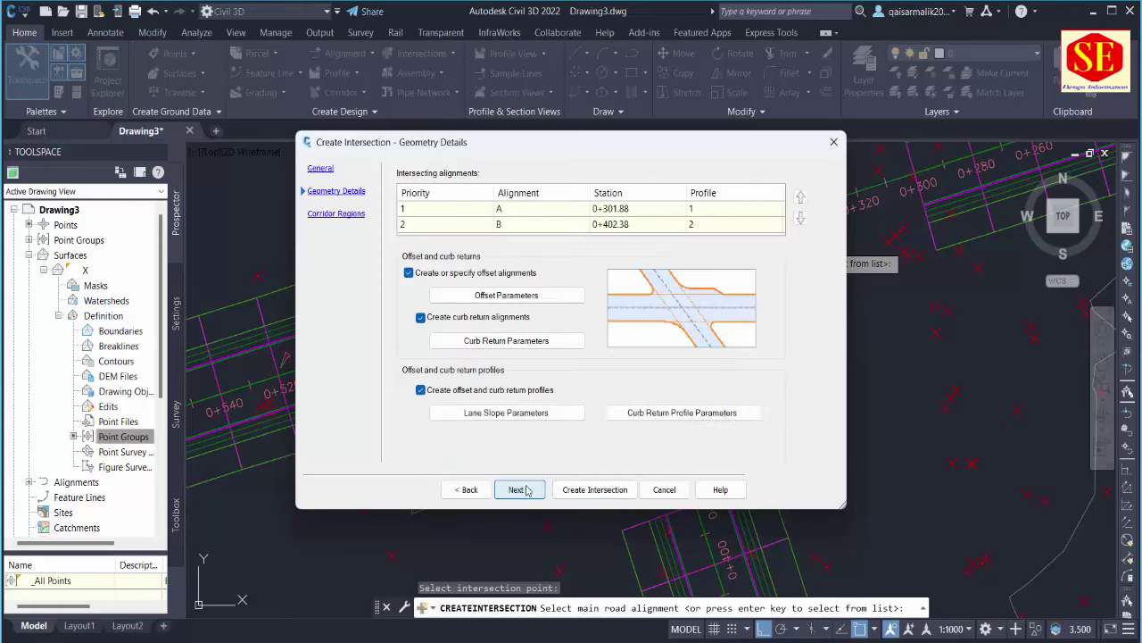
Check alignments A and B, then open Offset Parameters to review the 3.000m primary road offsets.
click(618, 211)
click(620, 227)
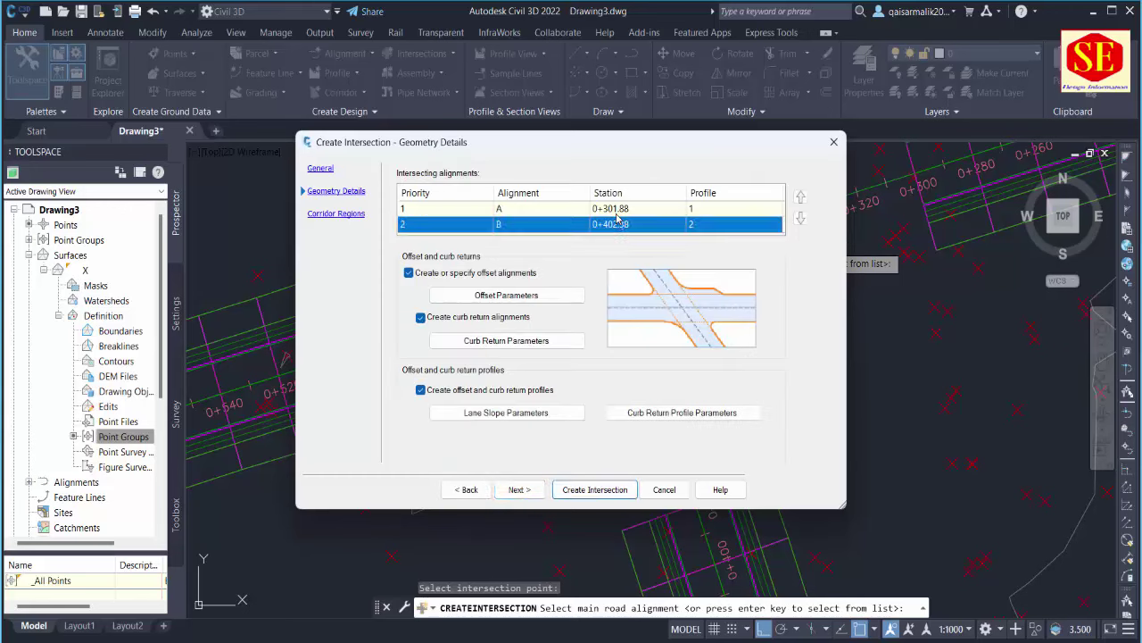
click(617, 210)
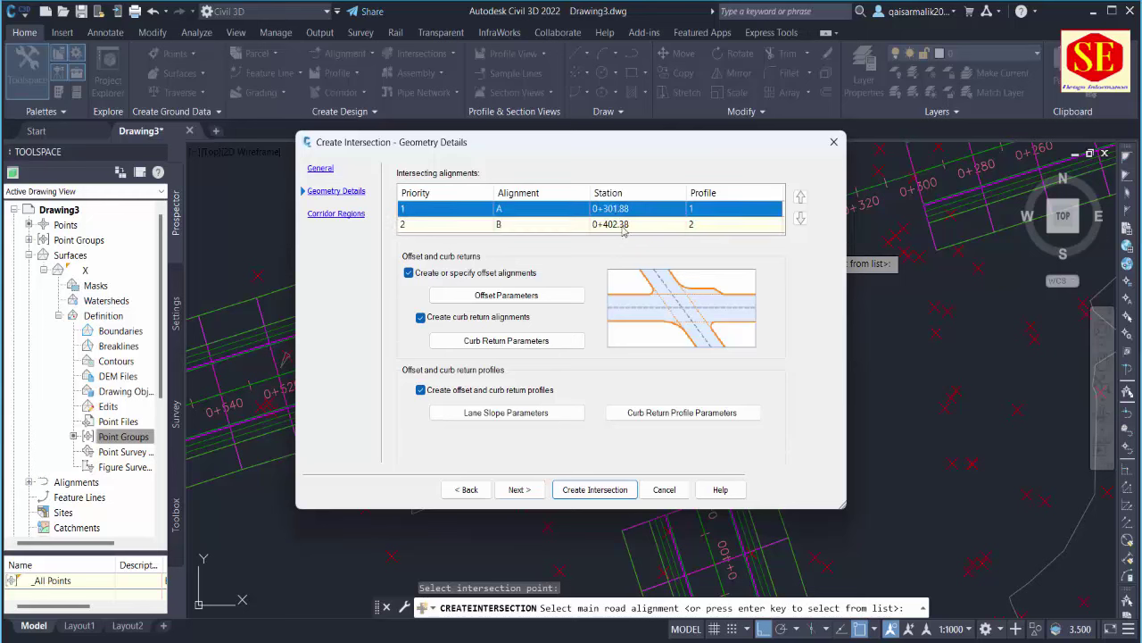
click(620, 227)
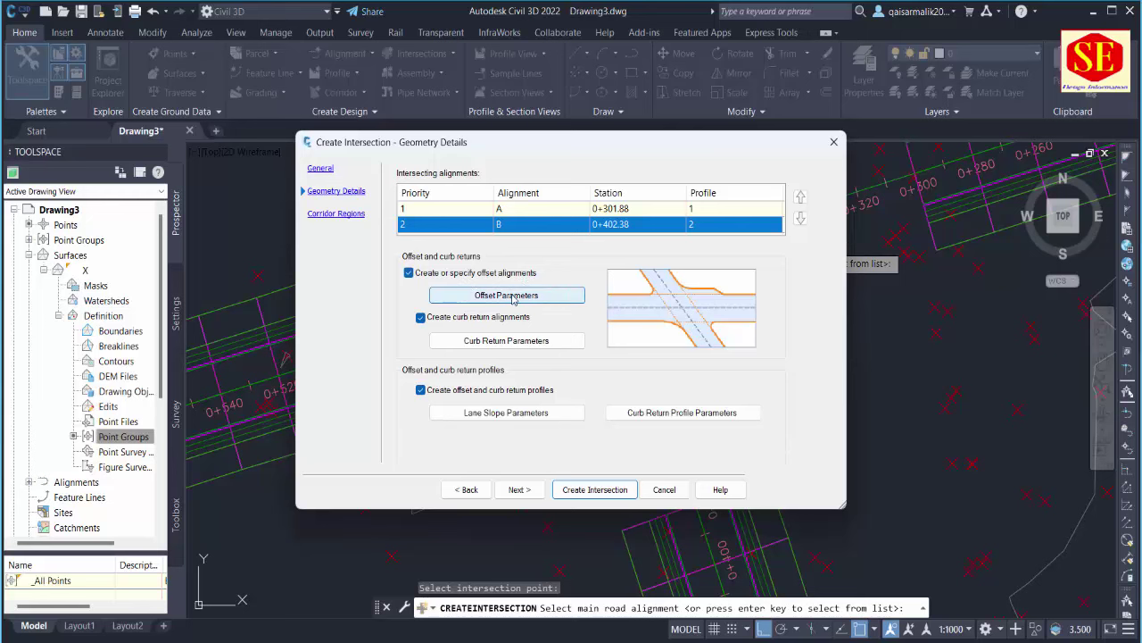
click(513, 297)
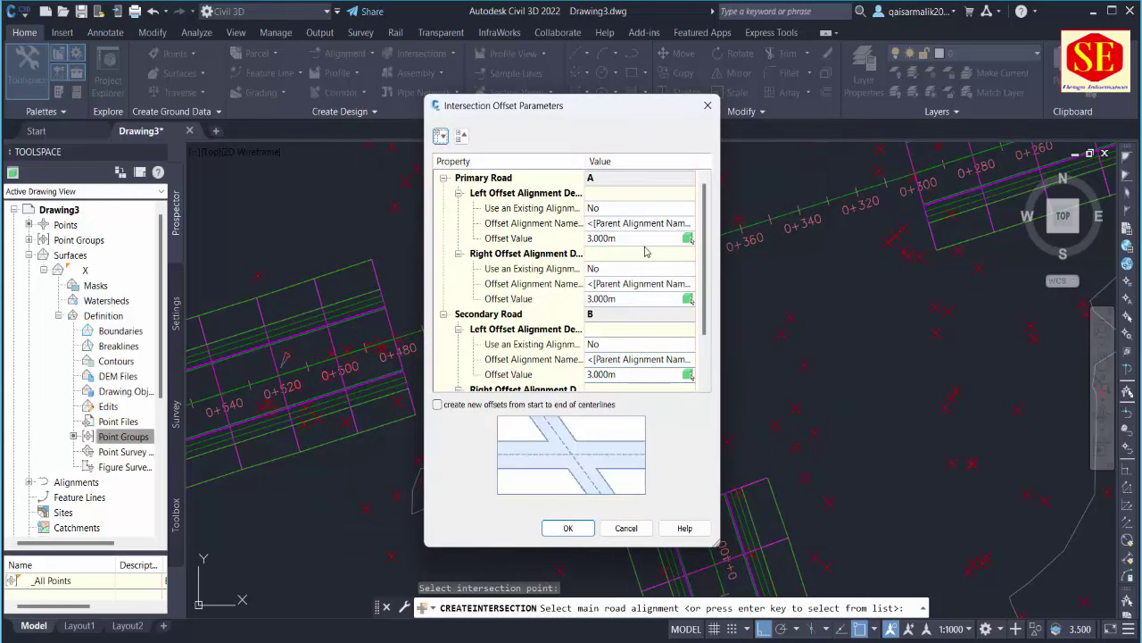
click(607, 237)
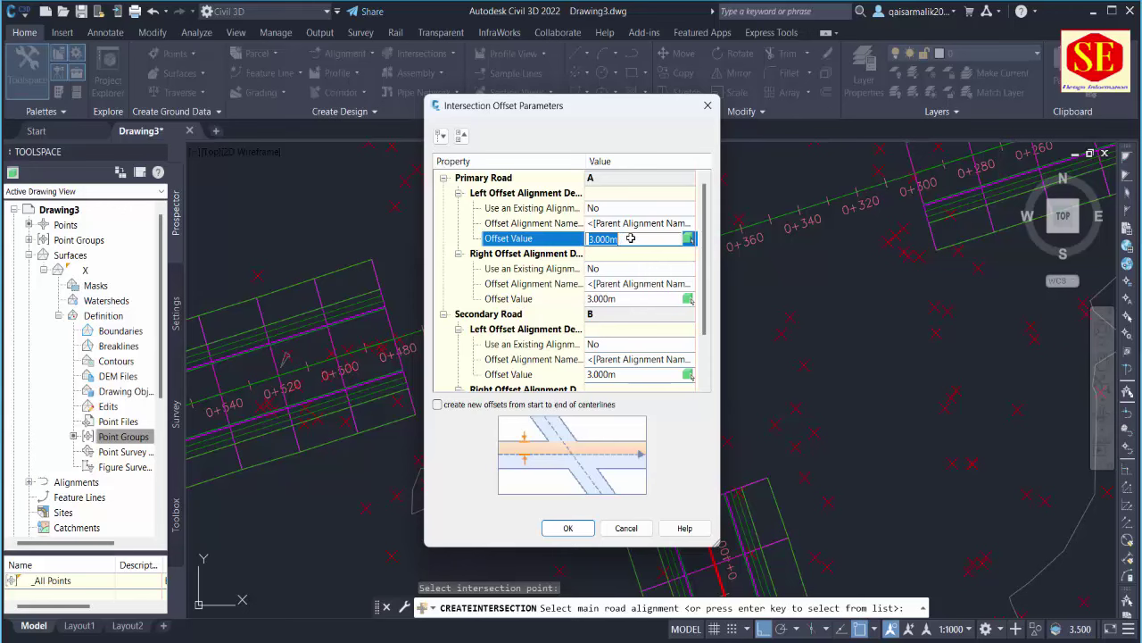
Set primary road A's left and right offset values to 10 m.
click(630, 238)
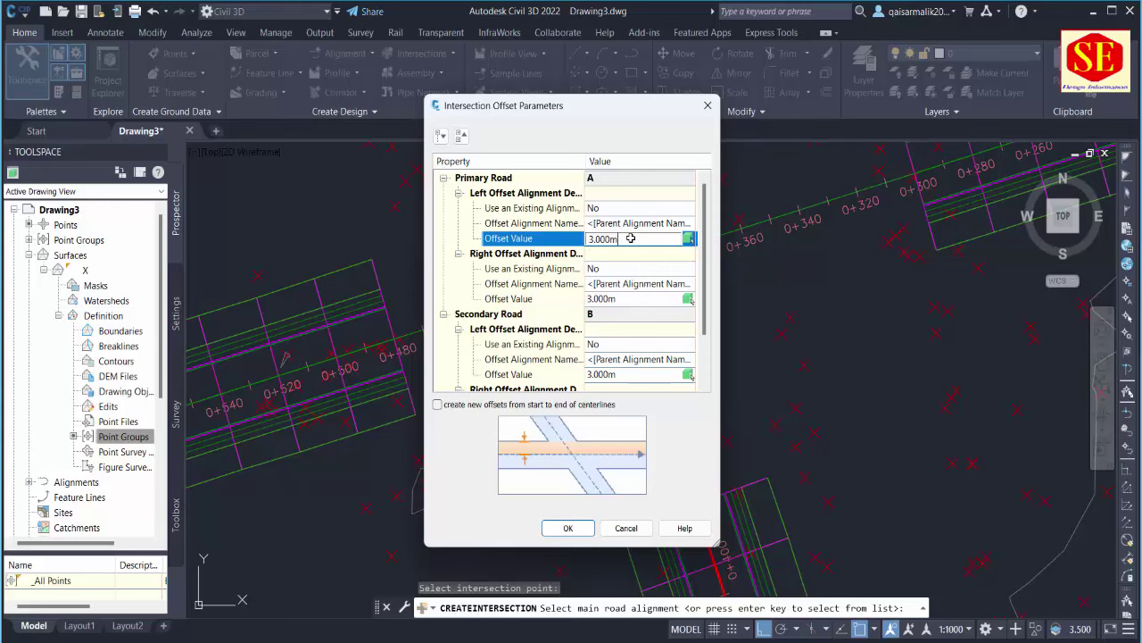
click(553, 238)
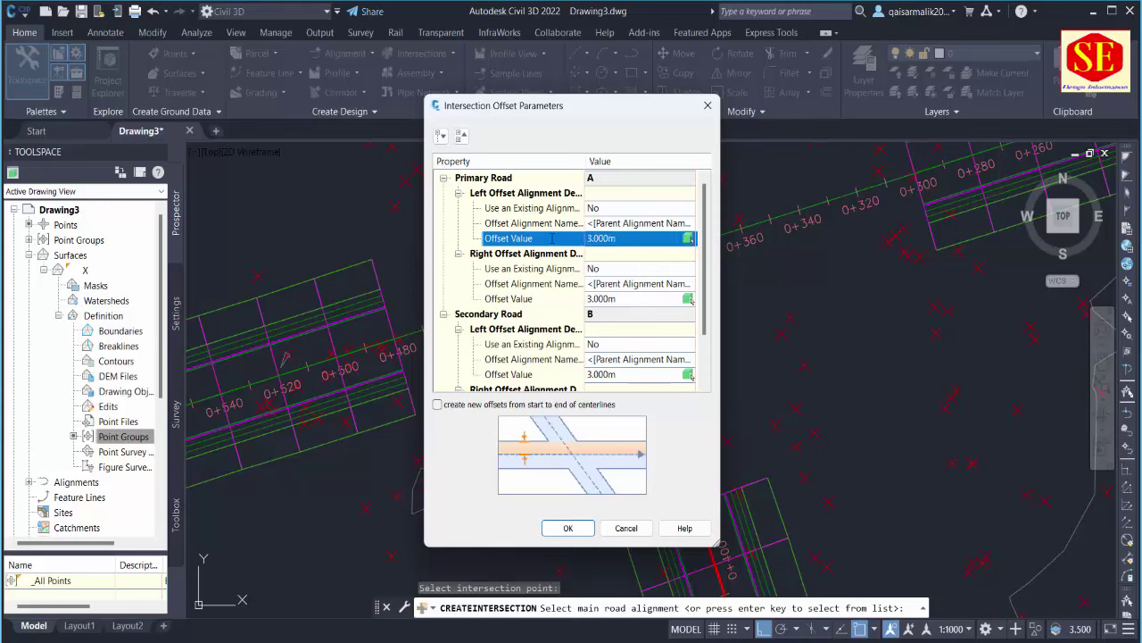
click(624, 238)
text(10)
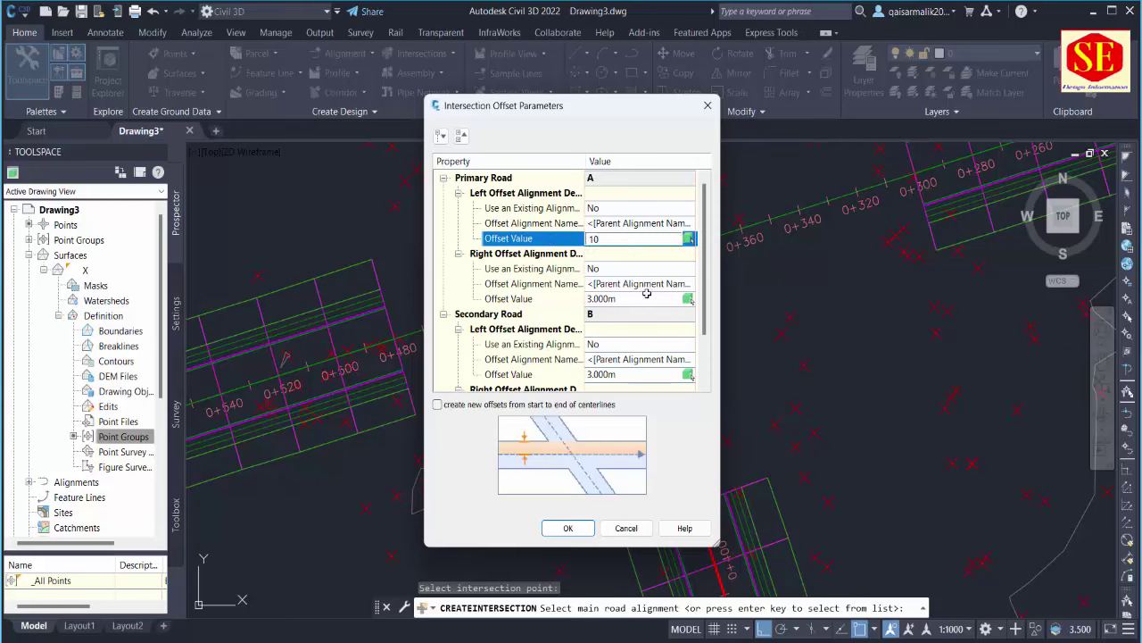
click(621, 298)
text(10)
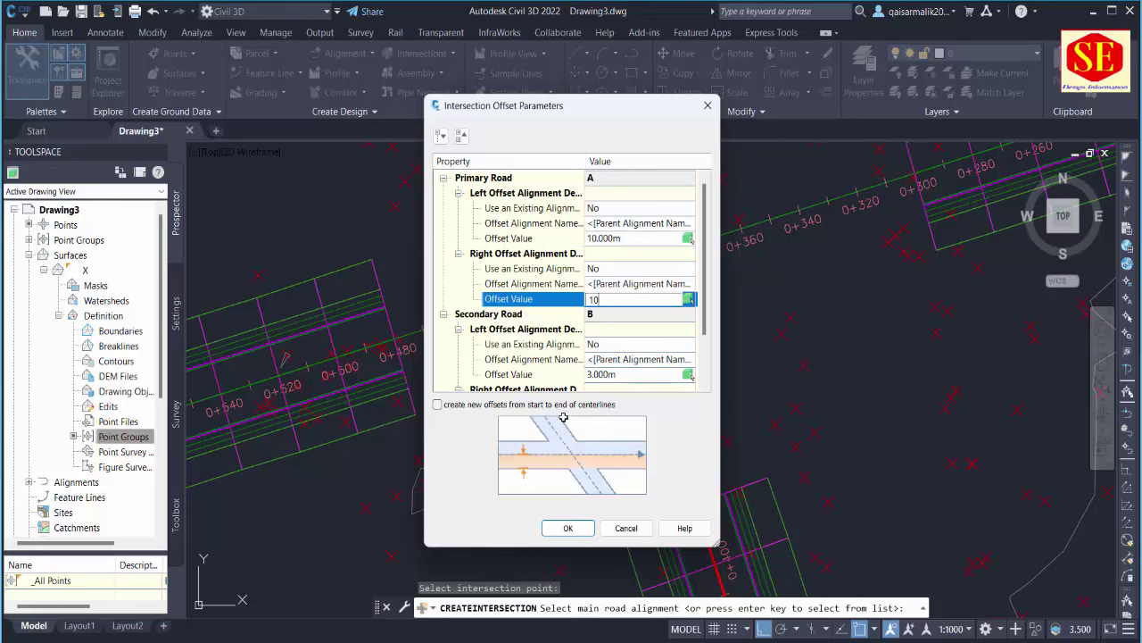
Set secondary road B's left and right offsets to 10 m and accept the offset parameters.
click(599, 374)
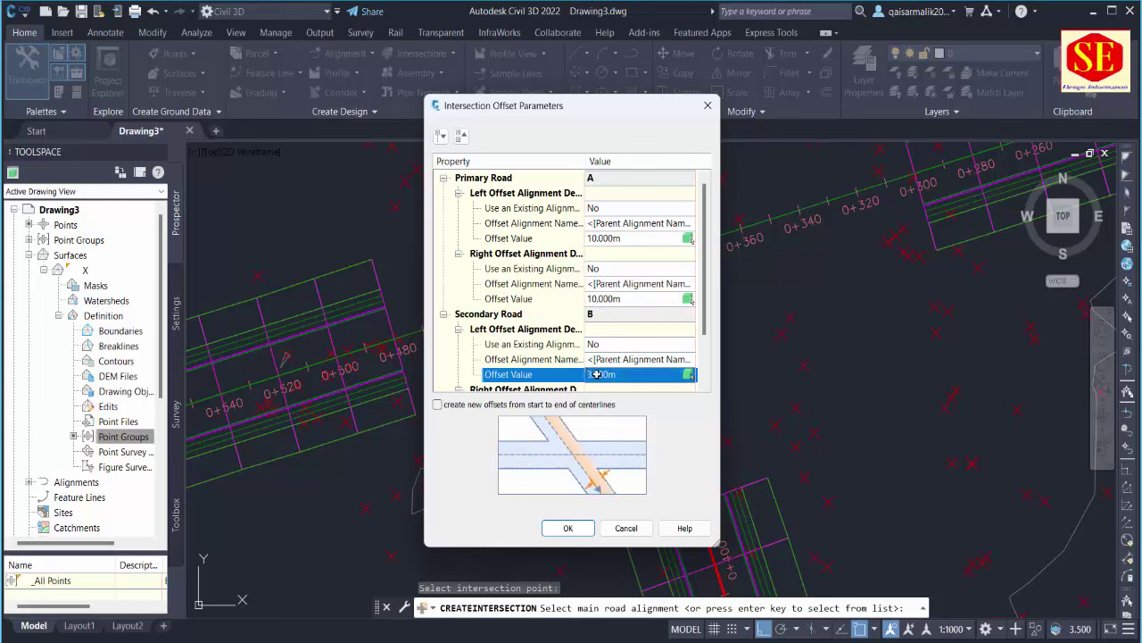
text(10)
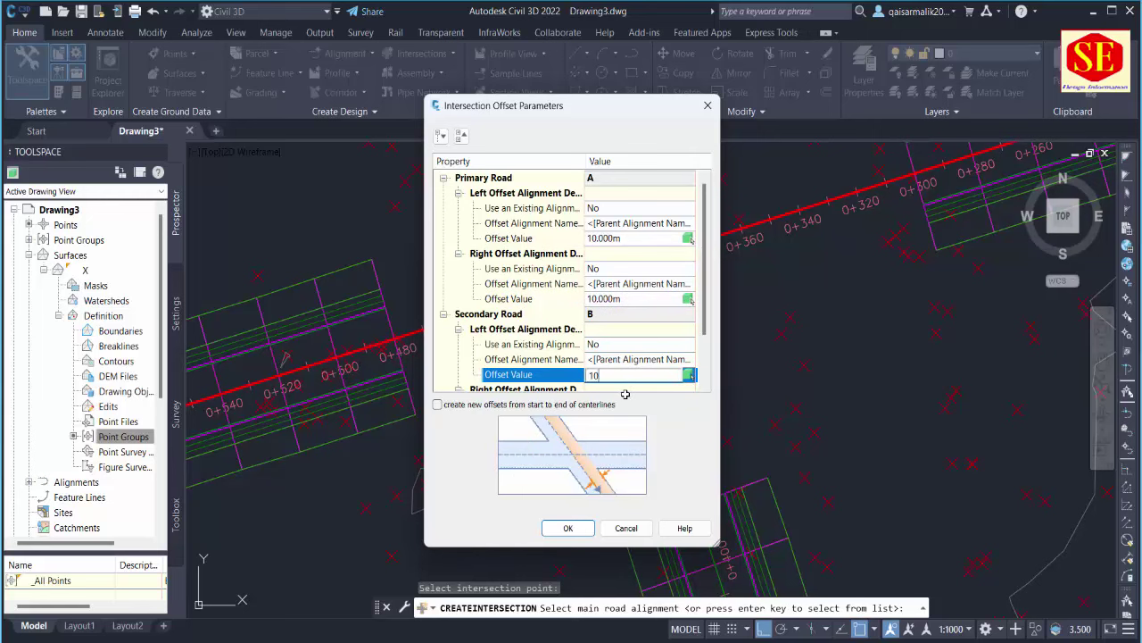
key(Return)
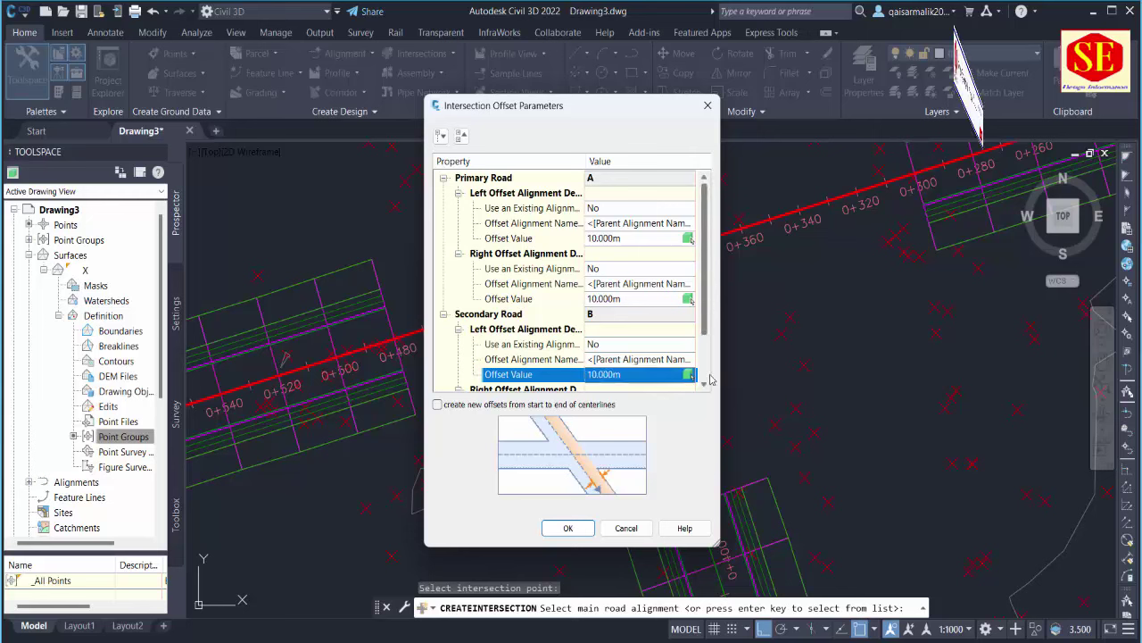
scroll(707, 360, down, 1)
scroll(707, 361, down, 1)
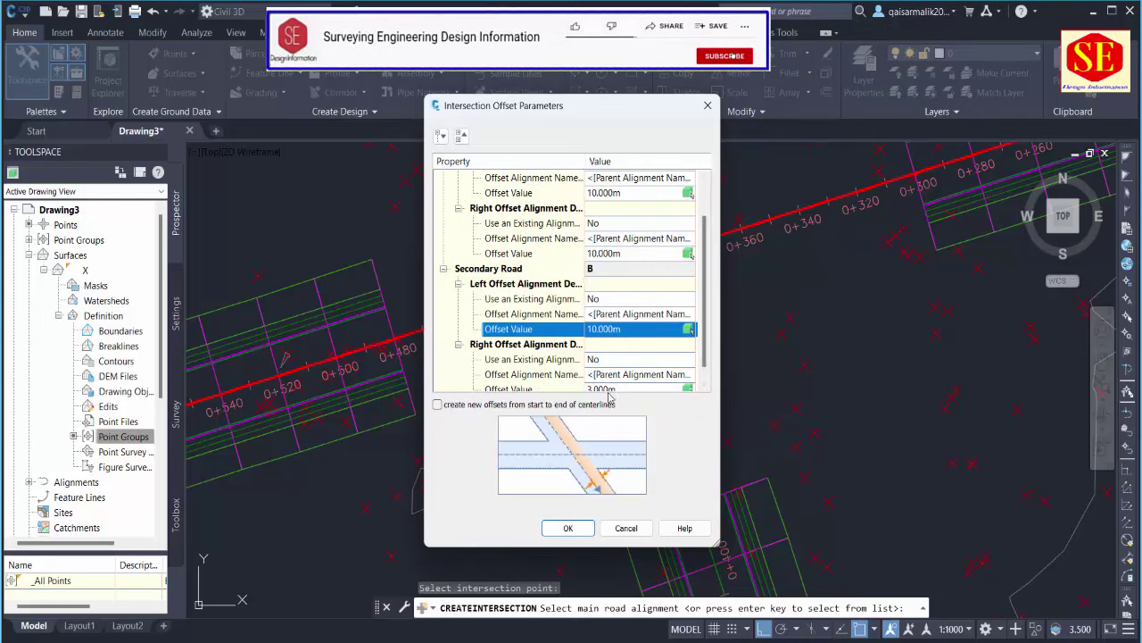
click(606, 376)
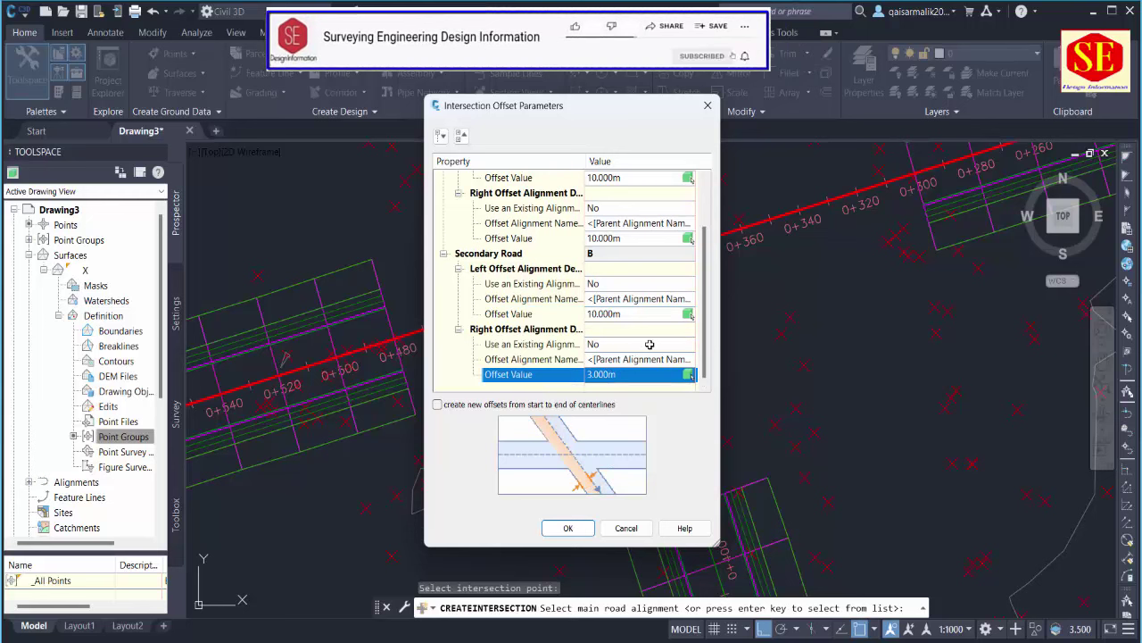
text(1)
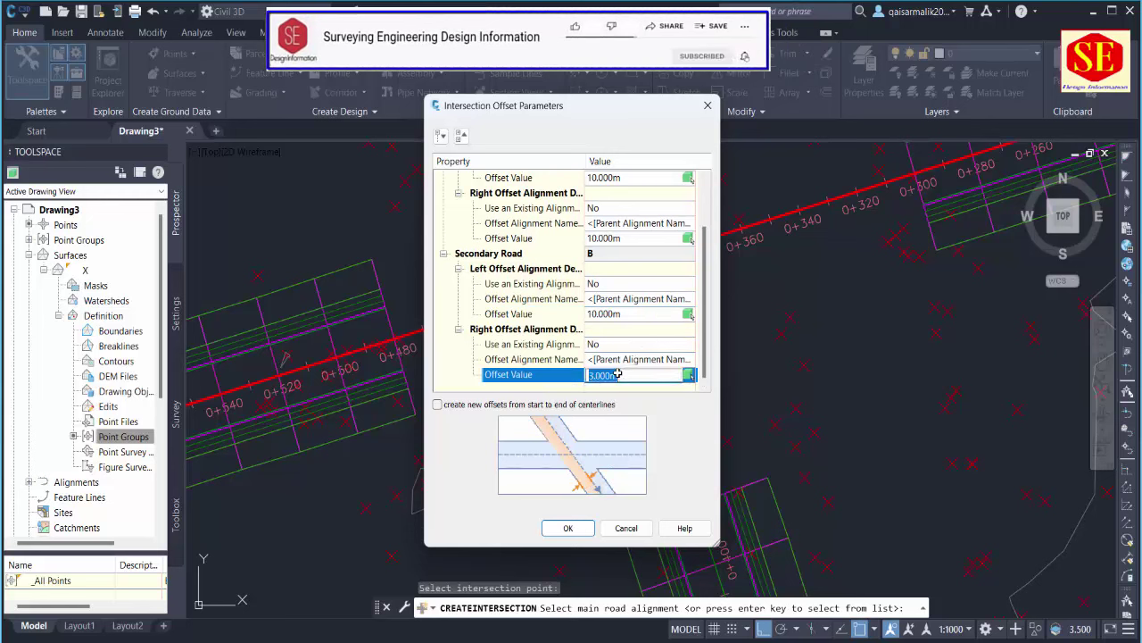
text(0)
key(Return)
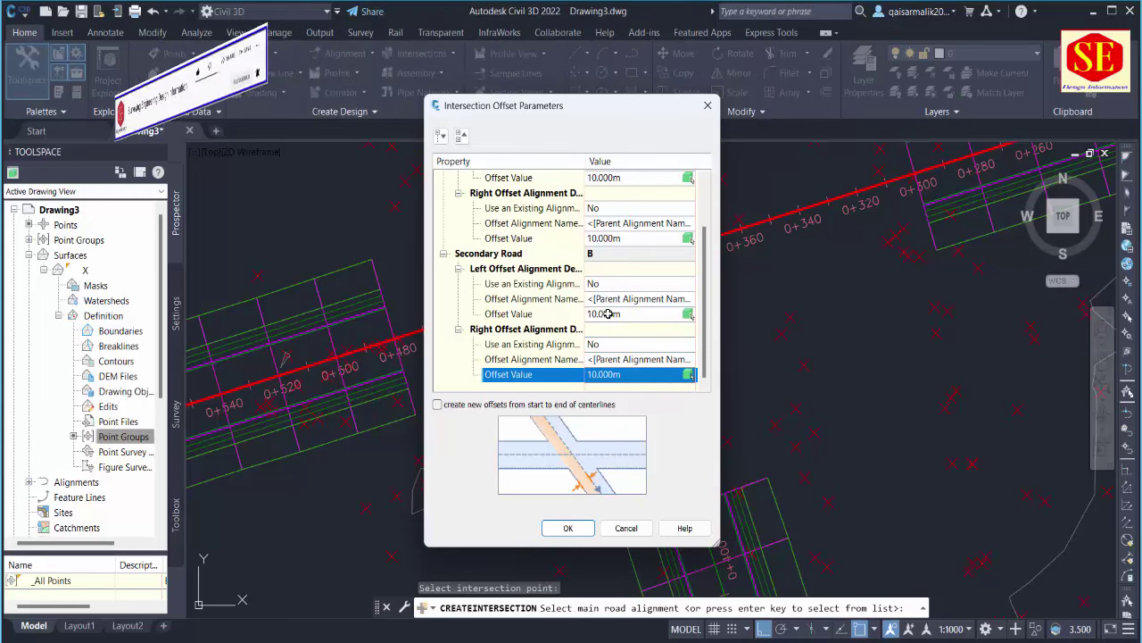
click(583, 529)
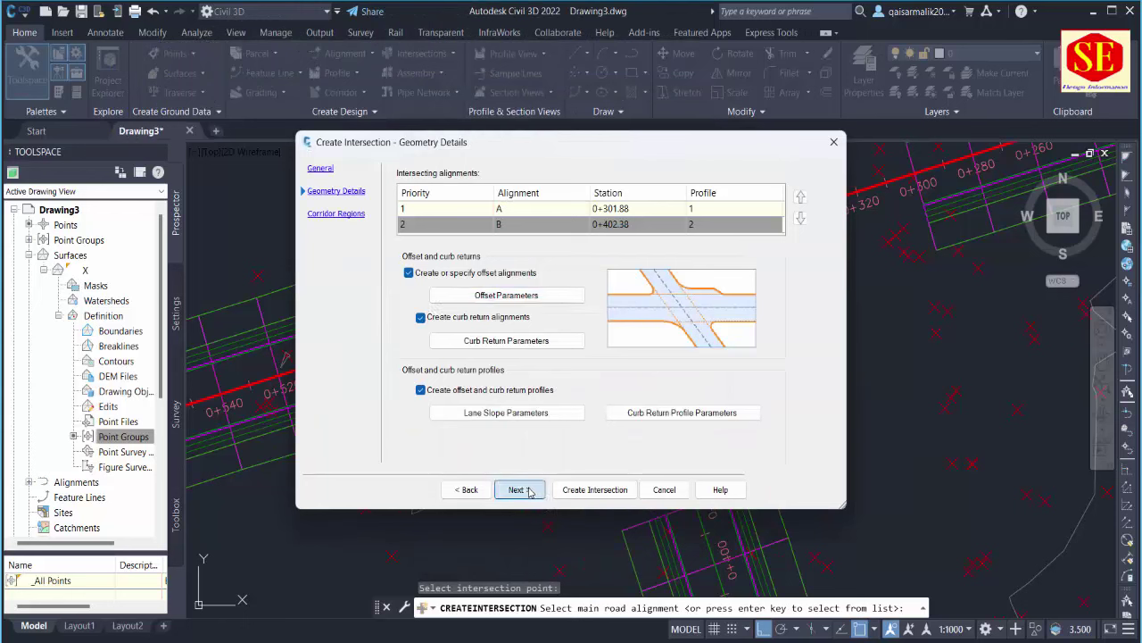
Preview the Corridor Regions page, then return to Geometry Details.
click(521, 489)
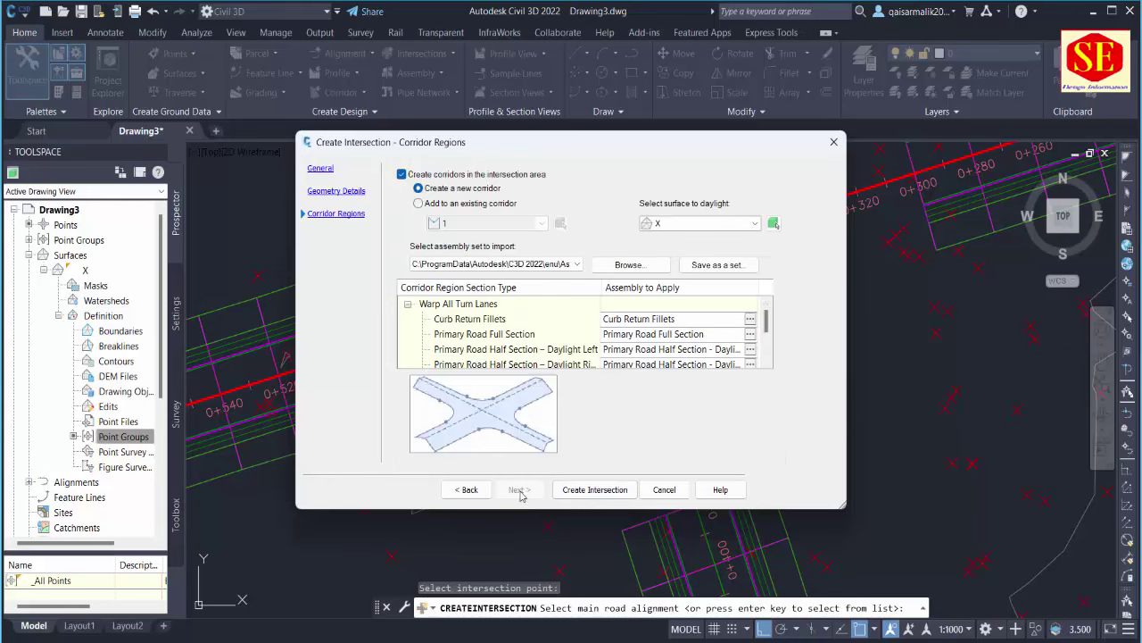
click(466, 489)
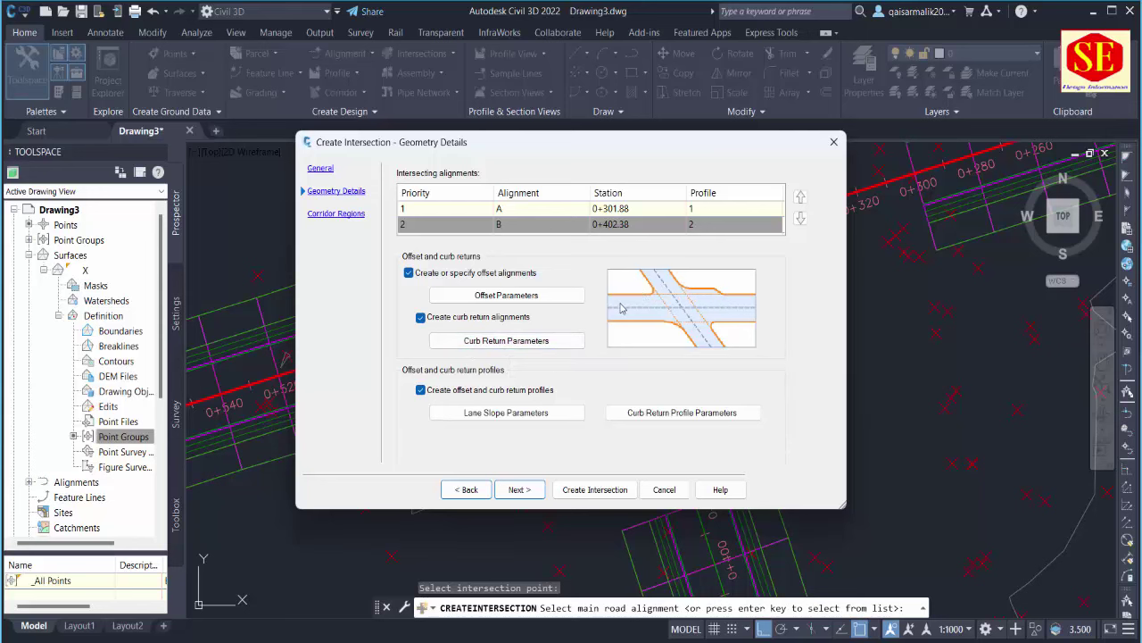
Give the NE quadrant's circular fillet curb return a 25 m radius.
click(508, 347)
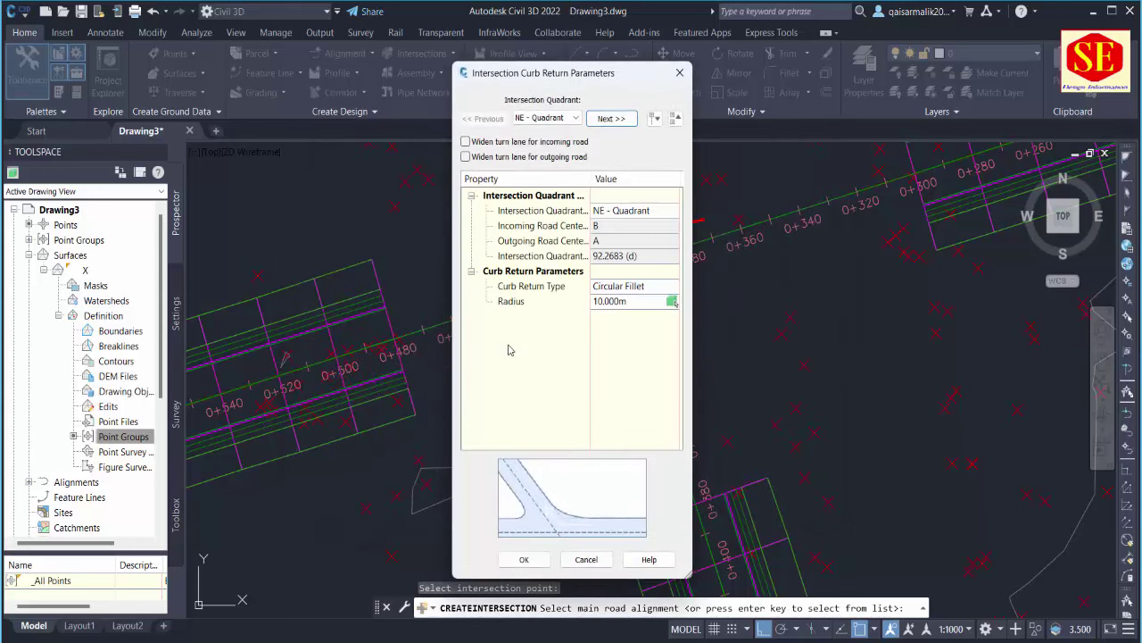
click(608, 302)
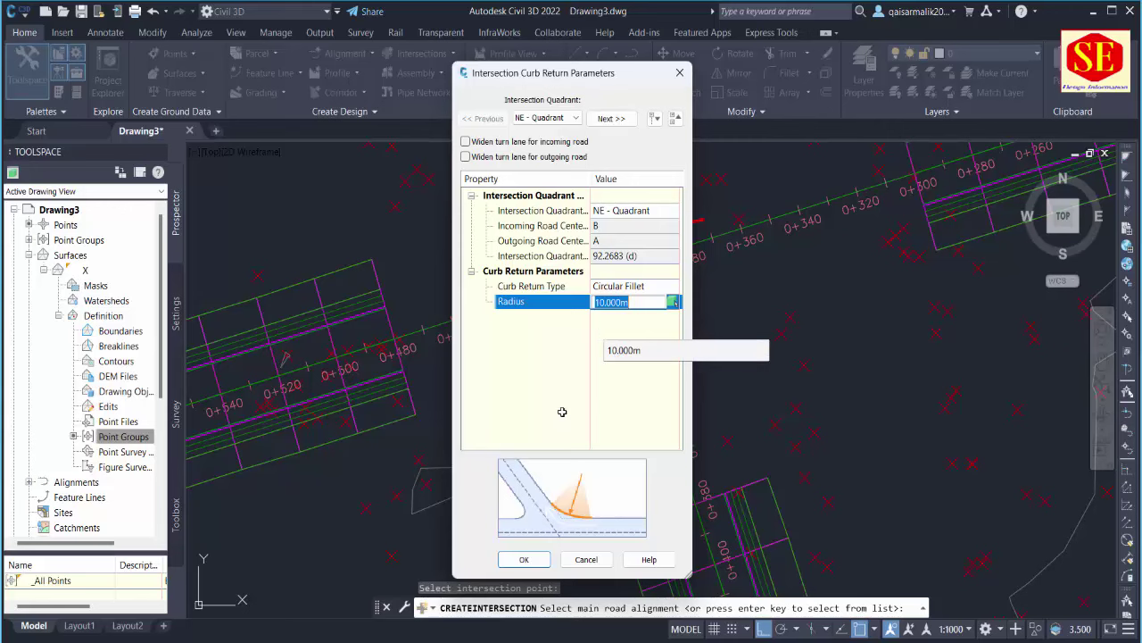
text(25)
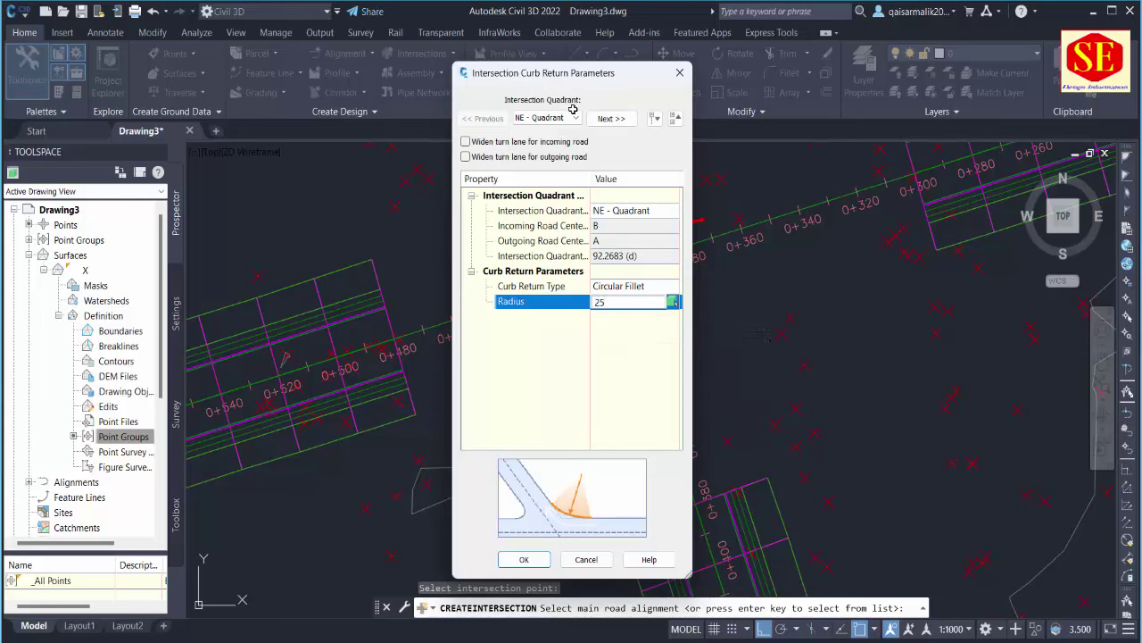
click(553, 119)
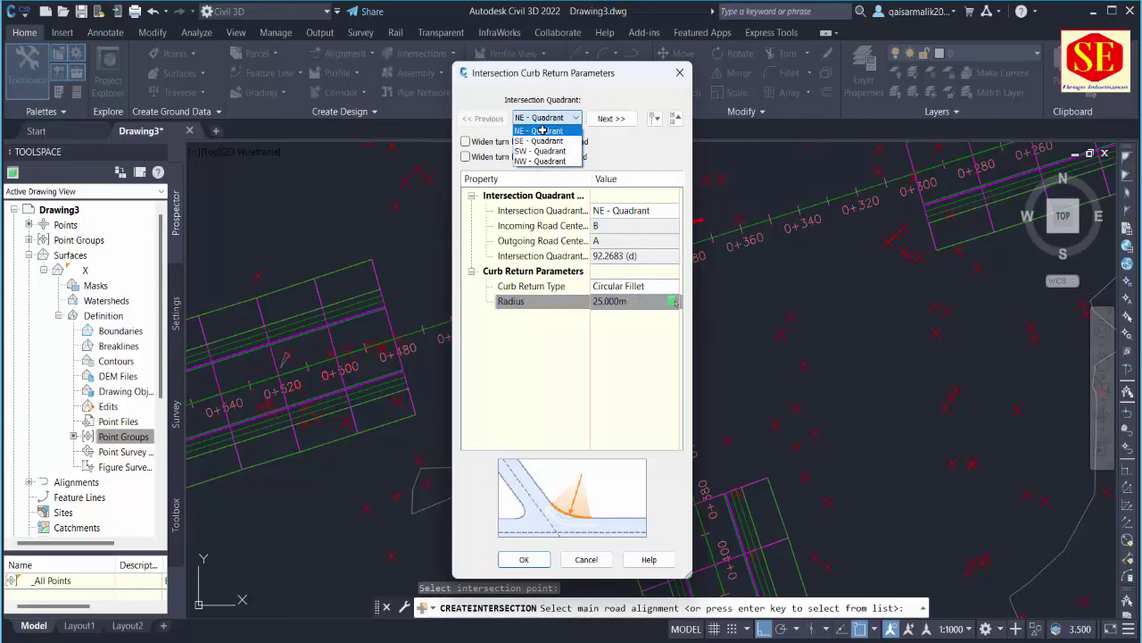
click(542, 130)
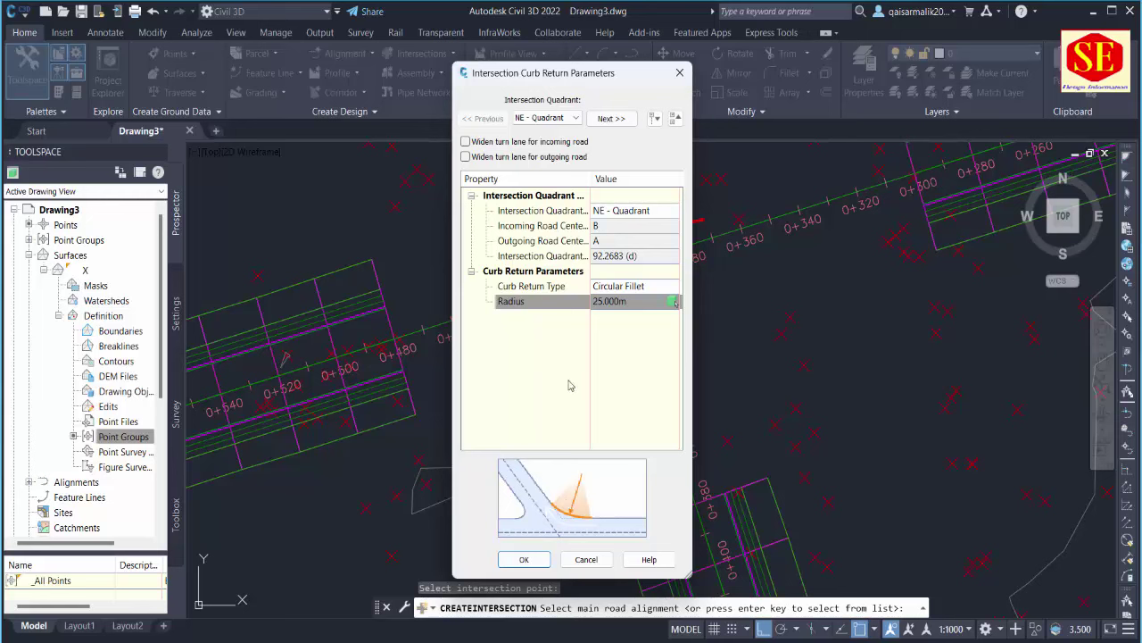
click(624, 301)
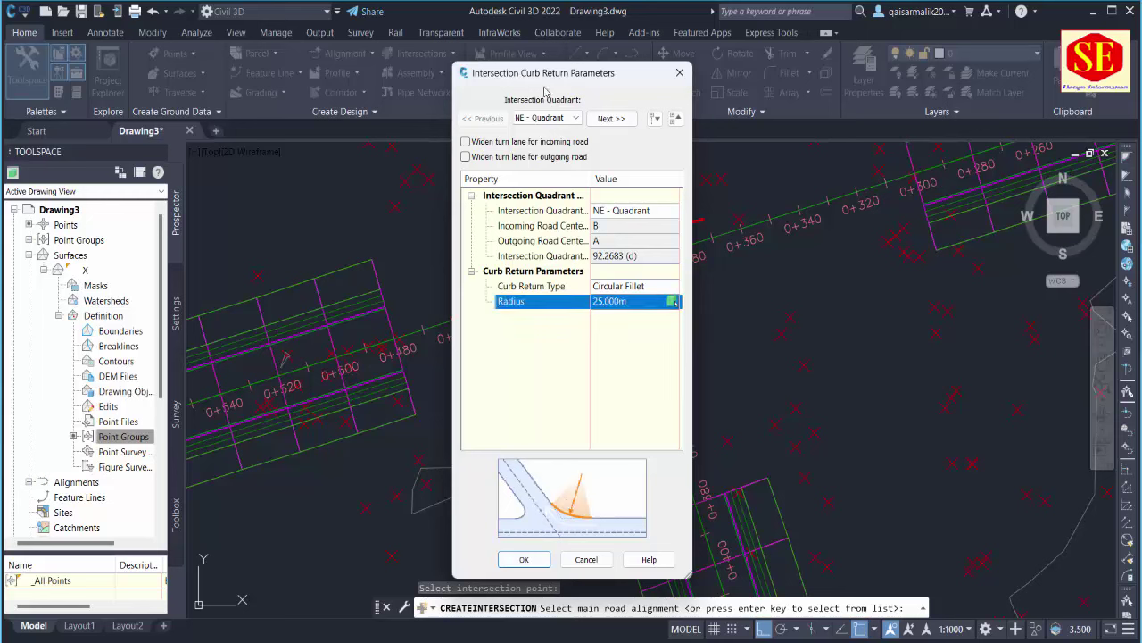
Set the SE quadrant's curb return radius to 25 m and the SW quadrant's to 20 m.
click(543, 120)
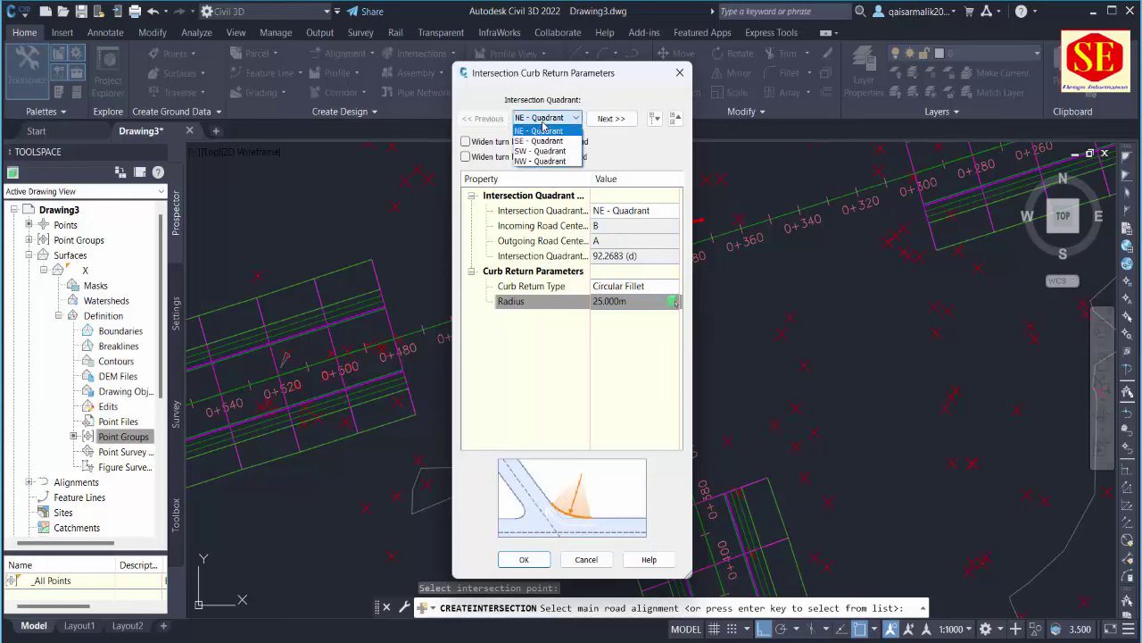
click(539, 140)
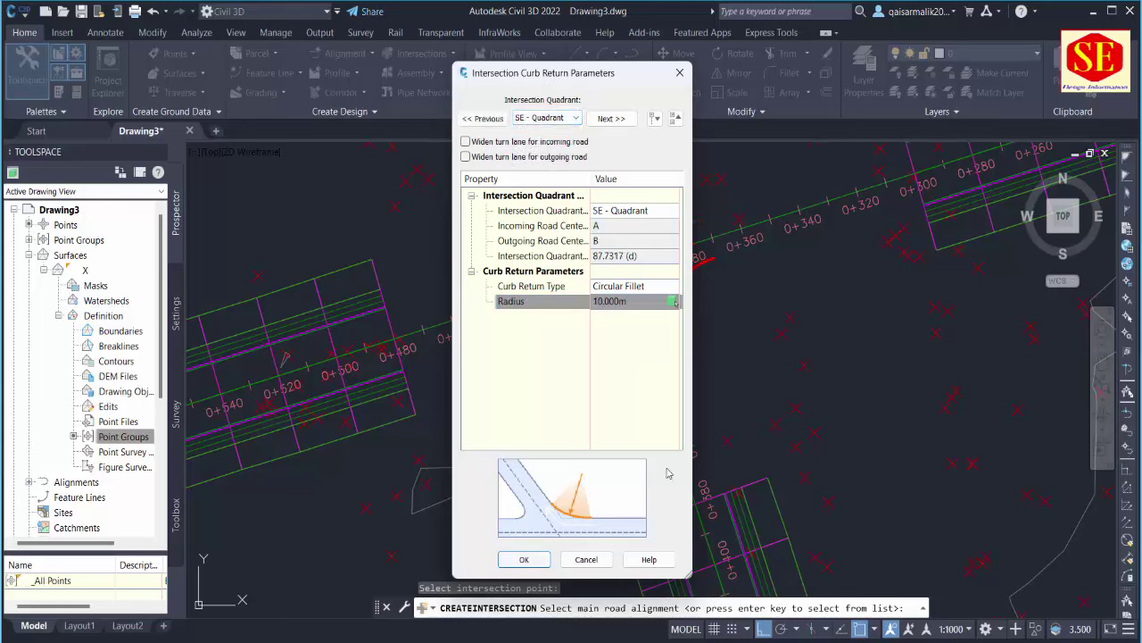
click(630, 303)
text(25)
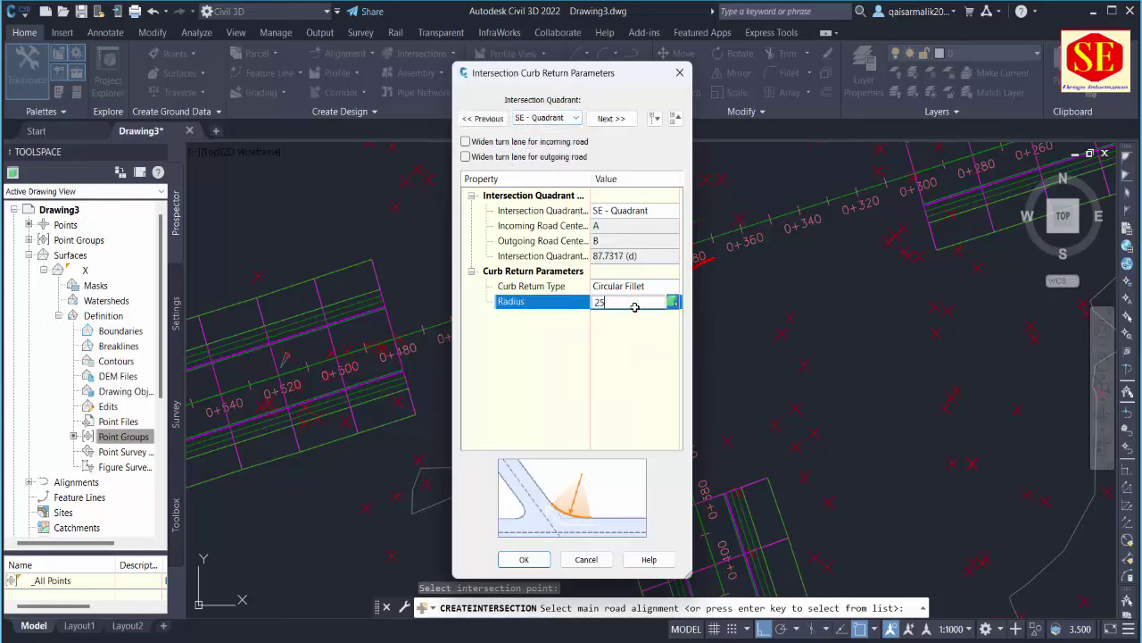
click(548, 117)
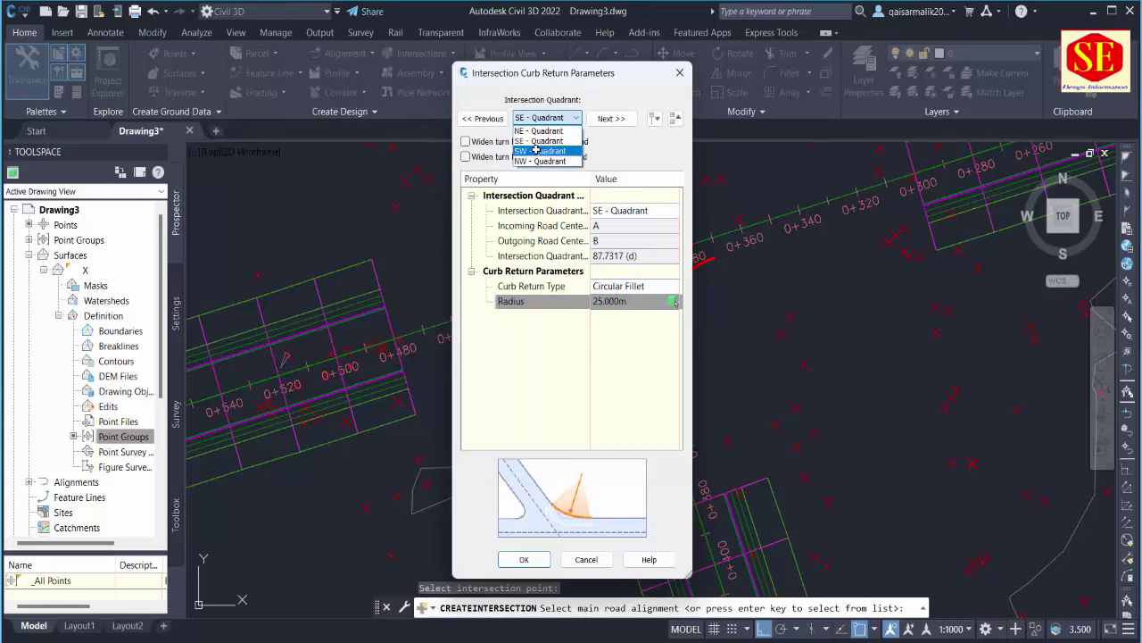
click(535, 151)
click(620, 304)
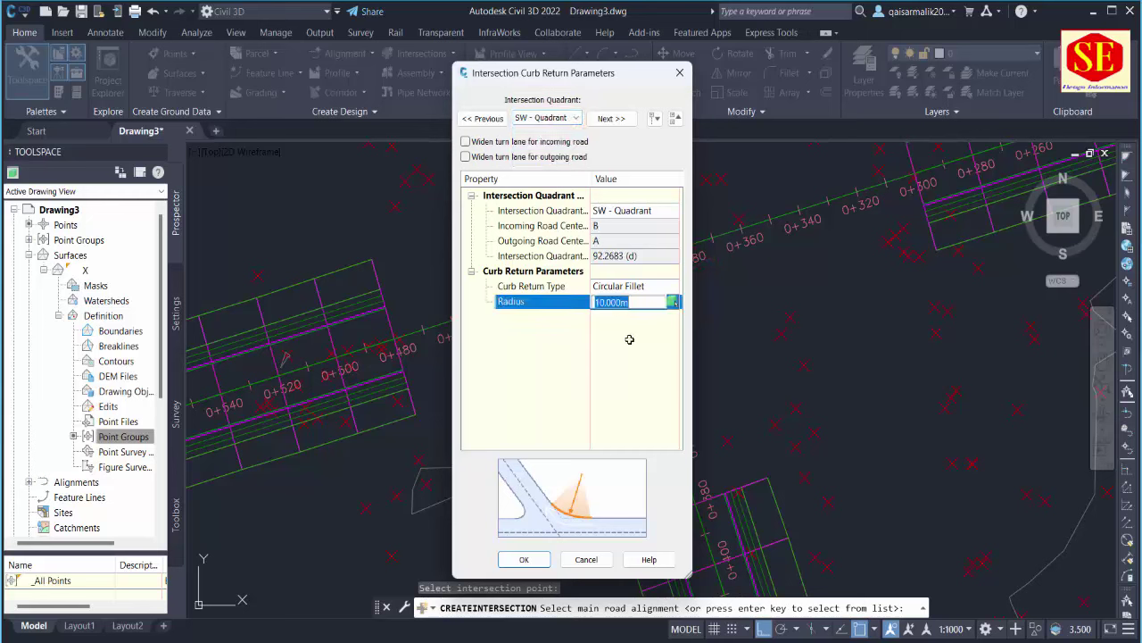
text(1)
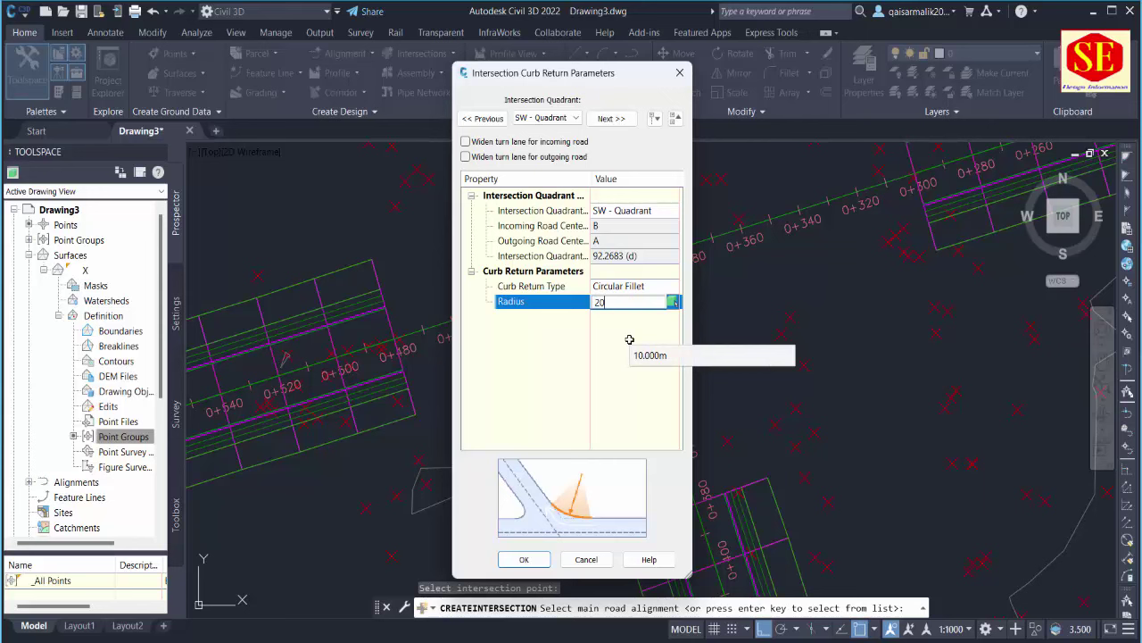
key(Return)
Confirm the NW quadrant radius at 20 m, recheck NE, and accept the curb return settings.
click(542, 119)
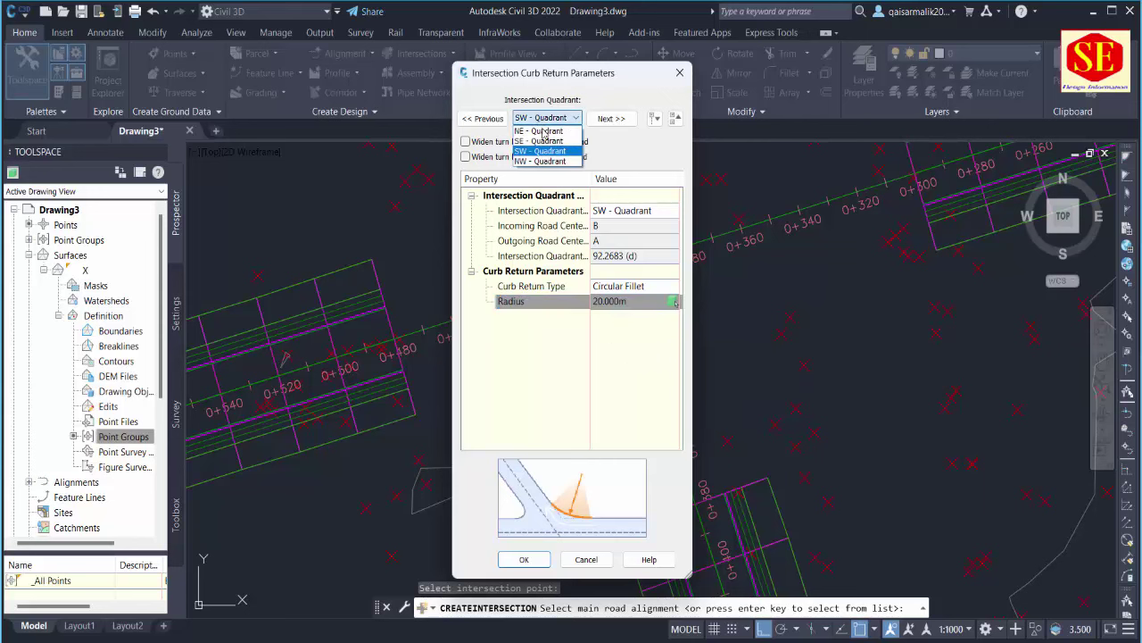
click(541, 166)
click(638, 304)
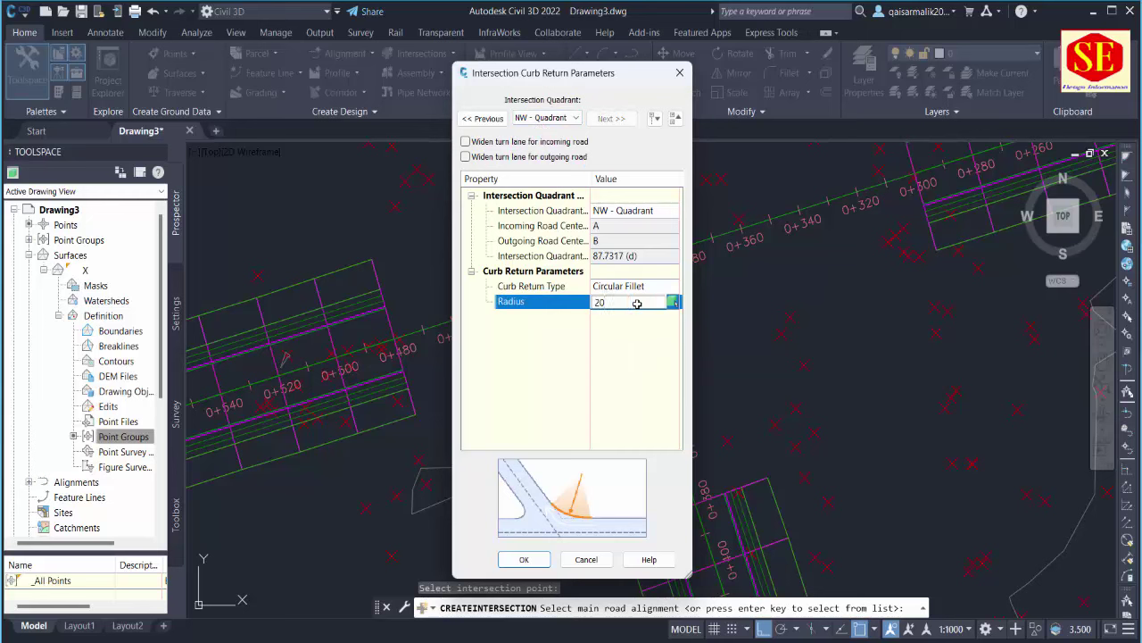
key(Return)
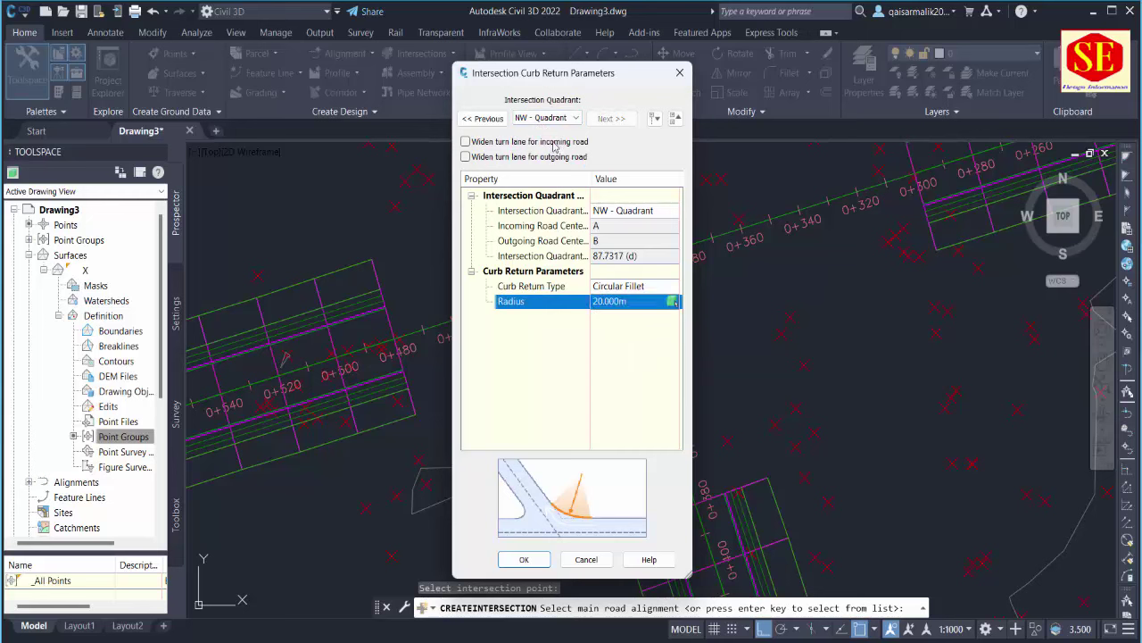
click(555, 119)
click(555, 135)
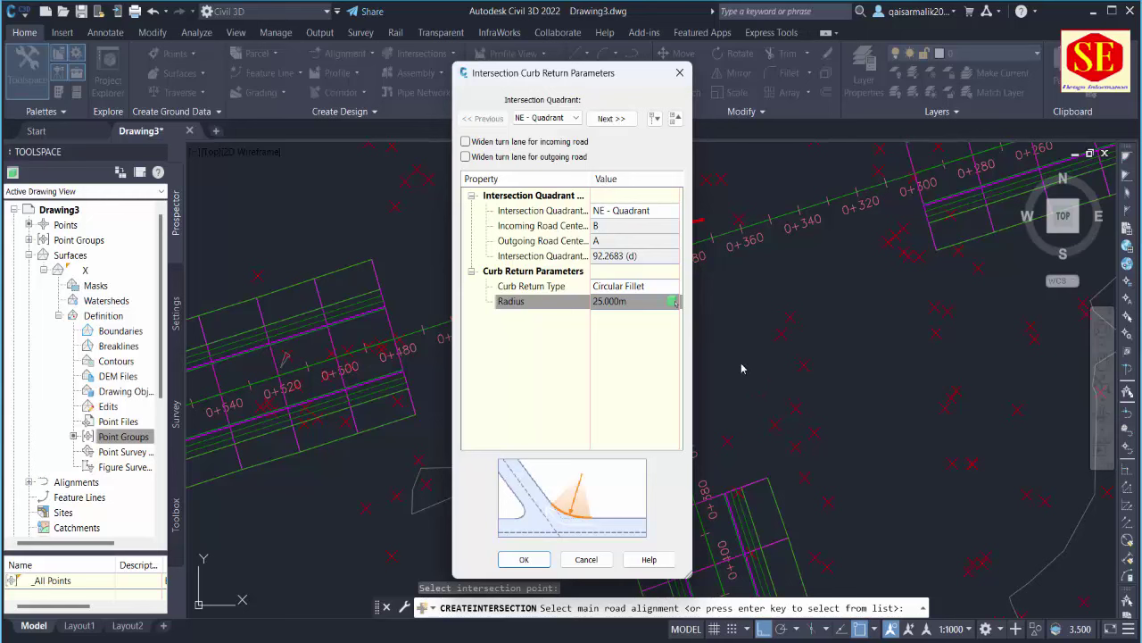
click(524, 559)
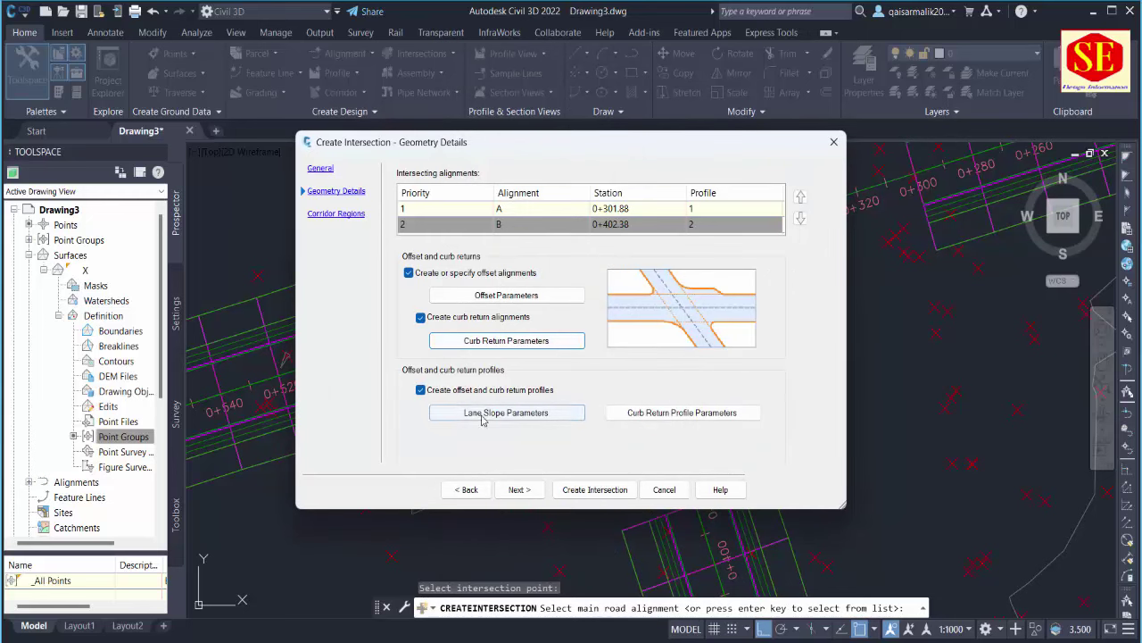
Check that all four lane edges of roads A and B keep -2.00% cross fall, then accept.
click(472, 414)
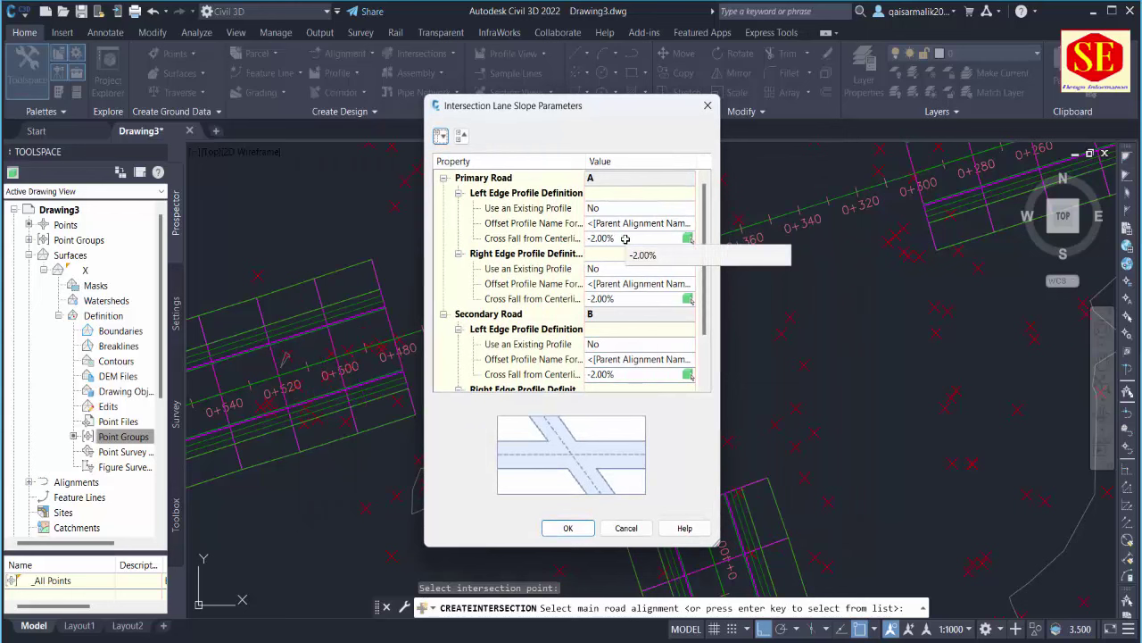
scroll(614, 284, down, 2)
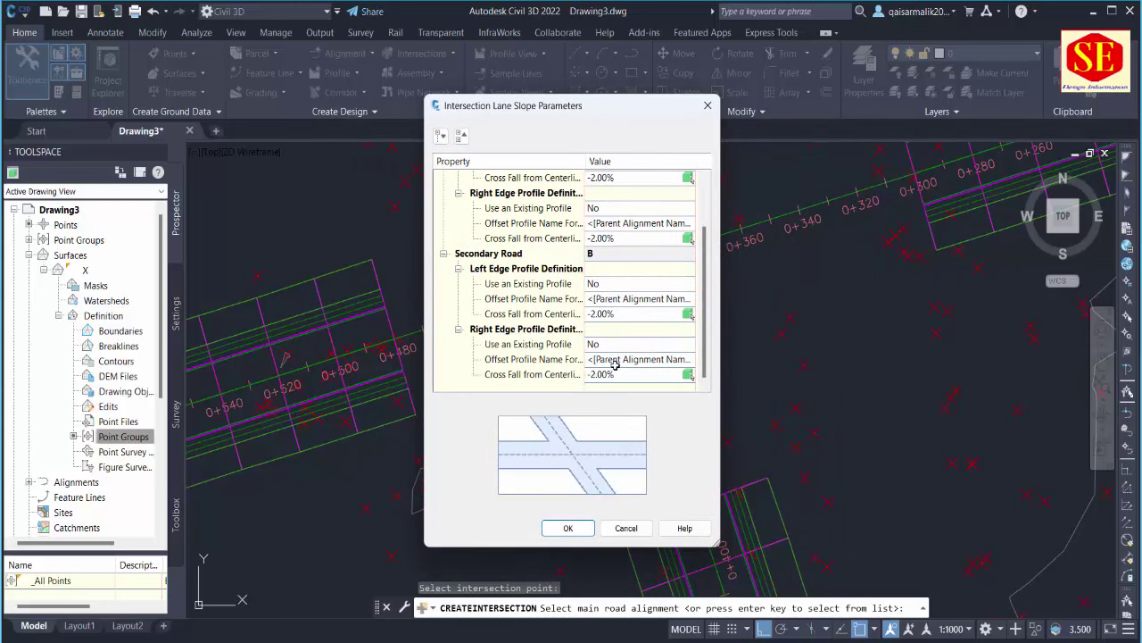
click(613, 375)
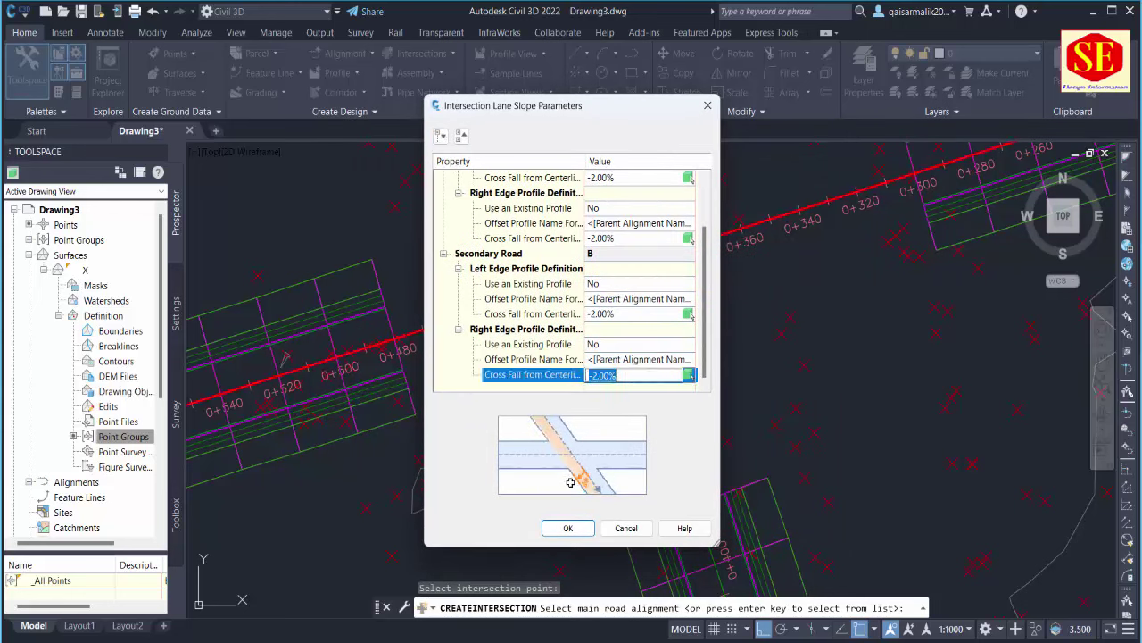
click(604, 316)
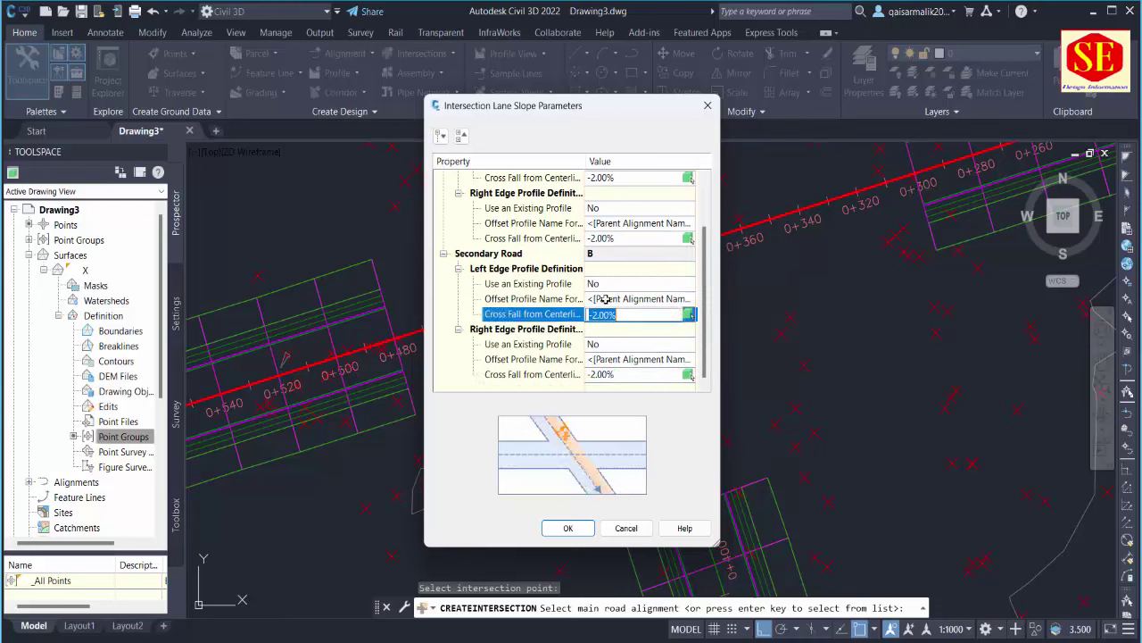
click(605, 237)
scroll(630, 246, up, 2)
click(614, 239)
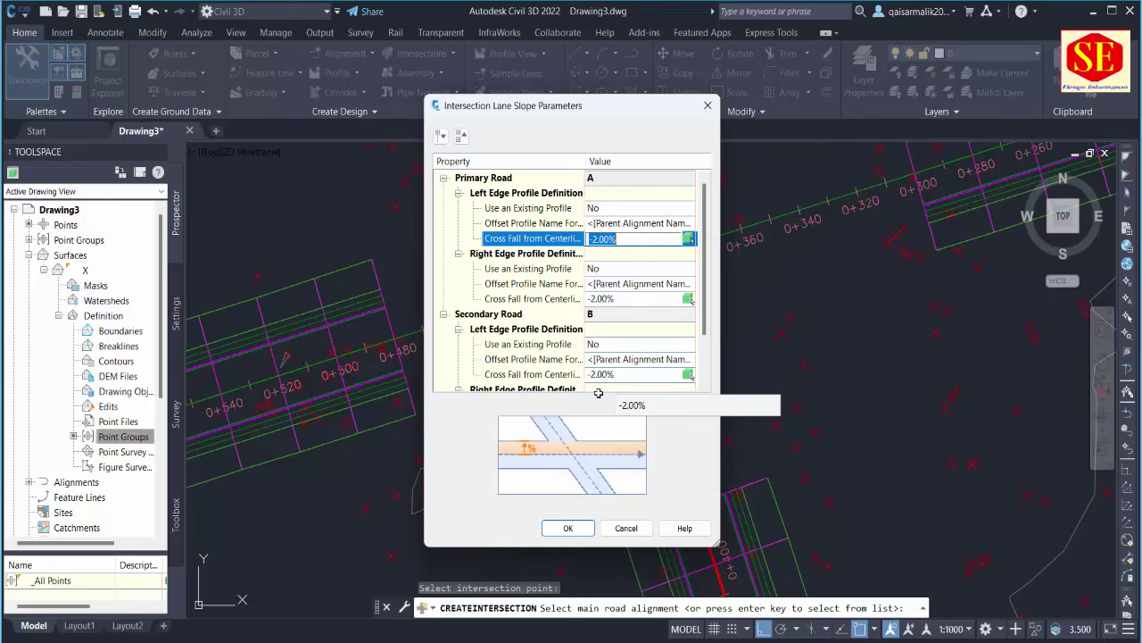
click(569, 528)
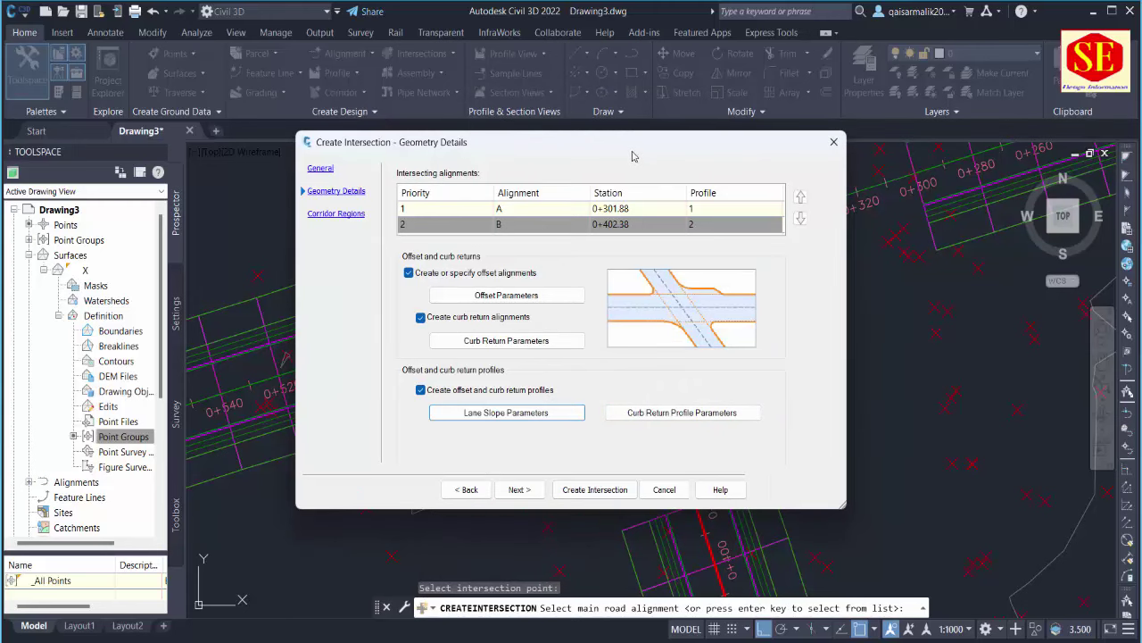
Move the dialog aside and create the intersection of alignments A and B with its corridor.
mouse_move(630, 153)
mouse_down()
mouse_move(567, 301)
mouse_move(959, 20)
mouse_up()
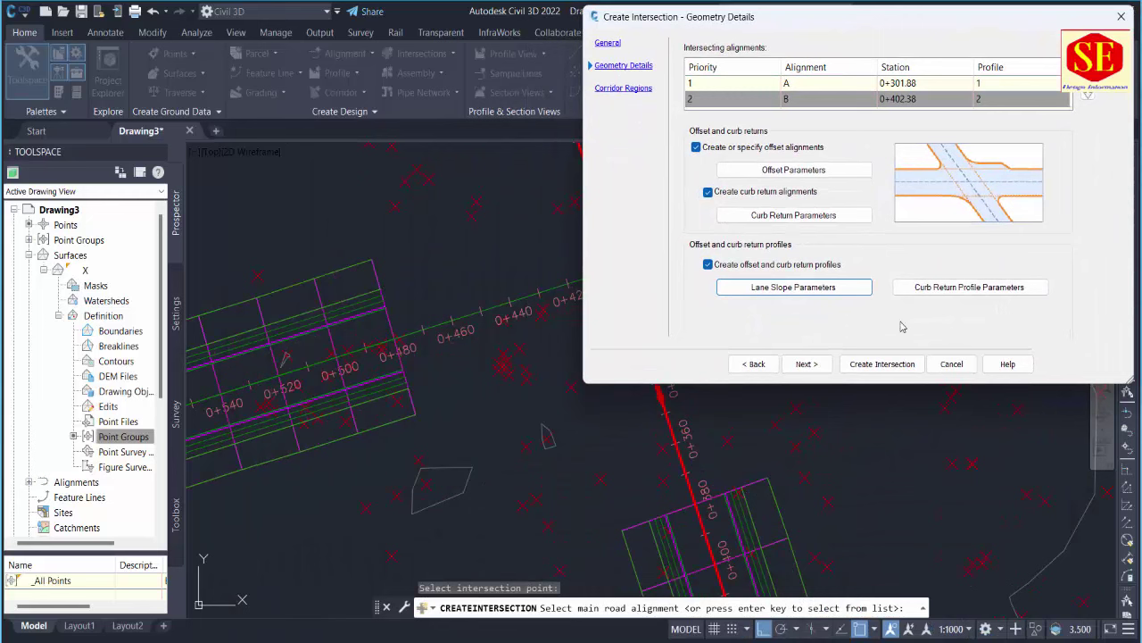
click(882, 364)
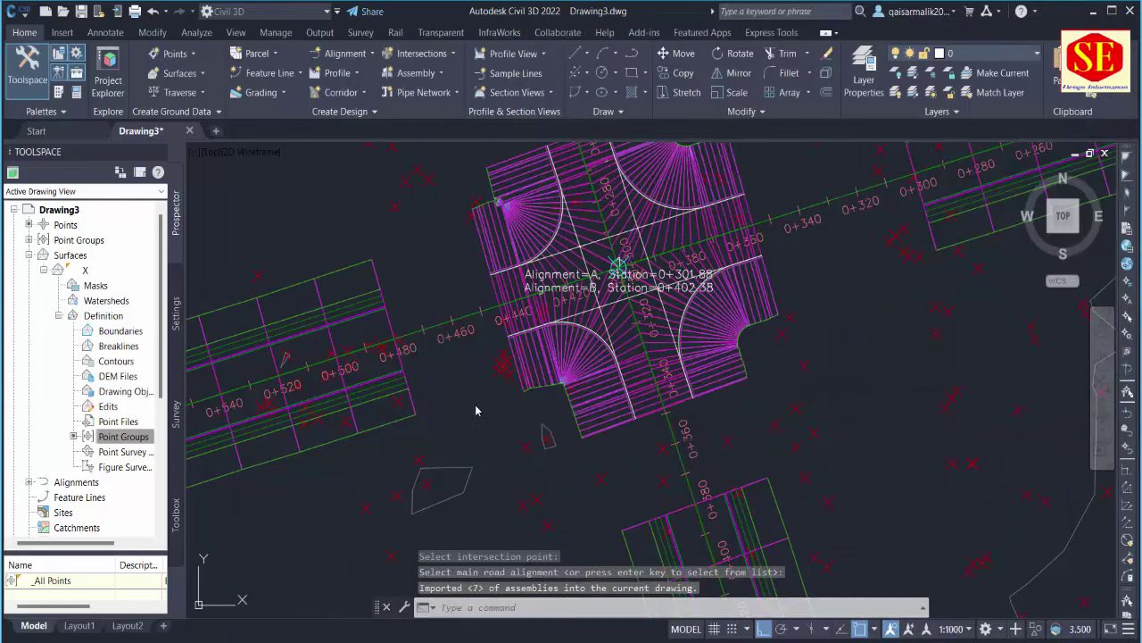
middle_drag(688, 233, 652, 385)
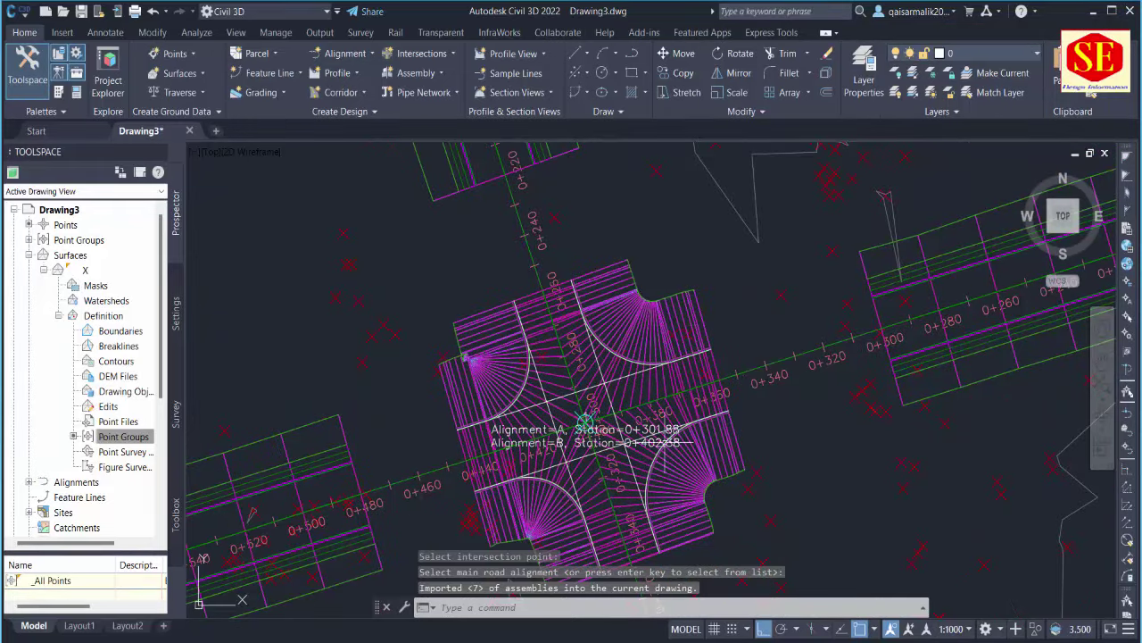
scroll(651, 385, up, 2)
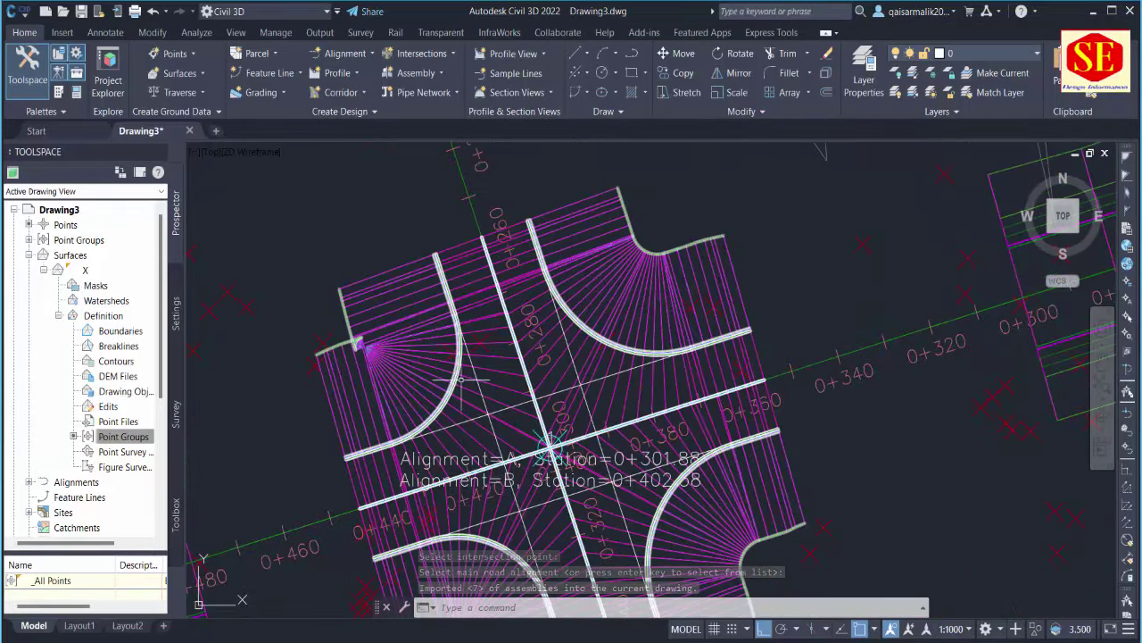
middle_drag(542, 419, 555, 326)
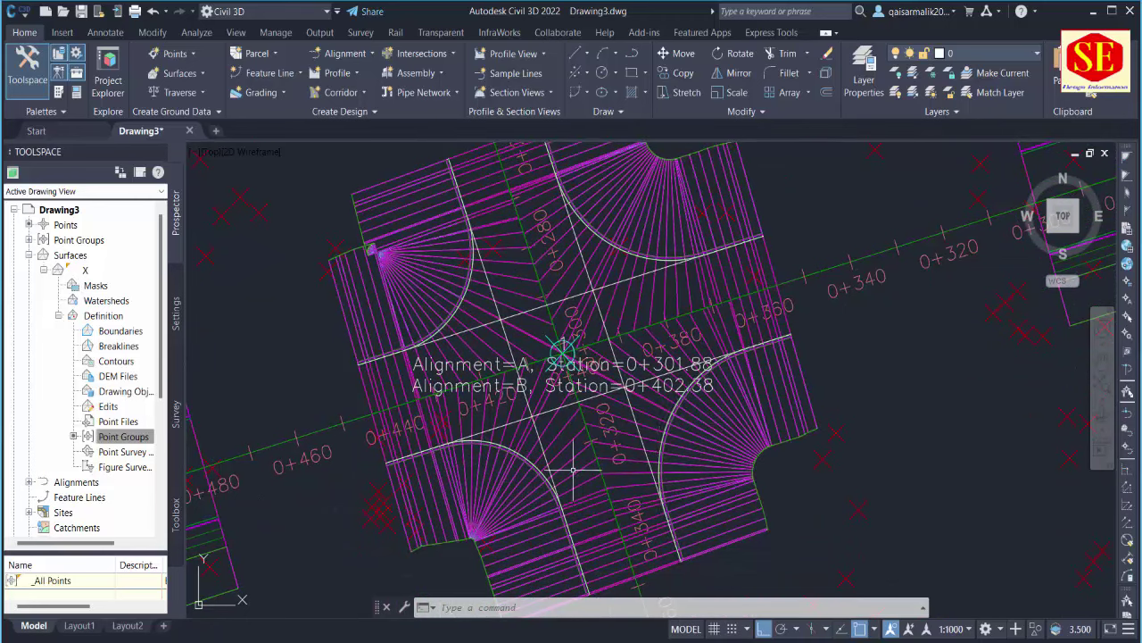
scroll(595, 357, down, 2)
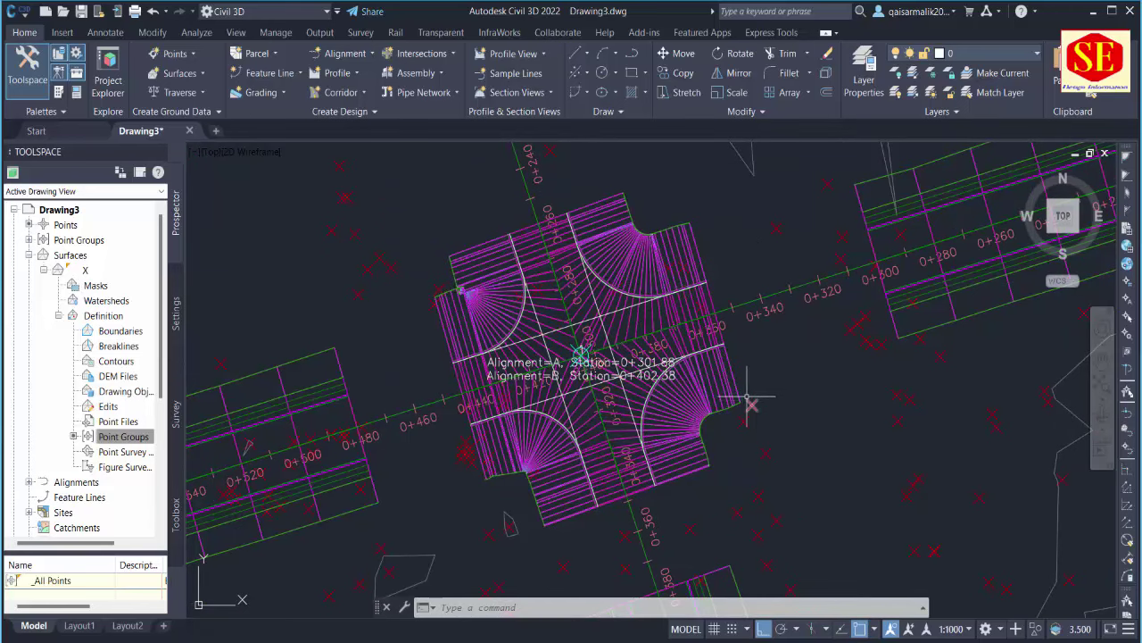
scroll(751, 404, down, 4)
scroll(751, 405, down, 5)
scroll(800, 426, up, 3)
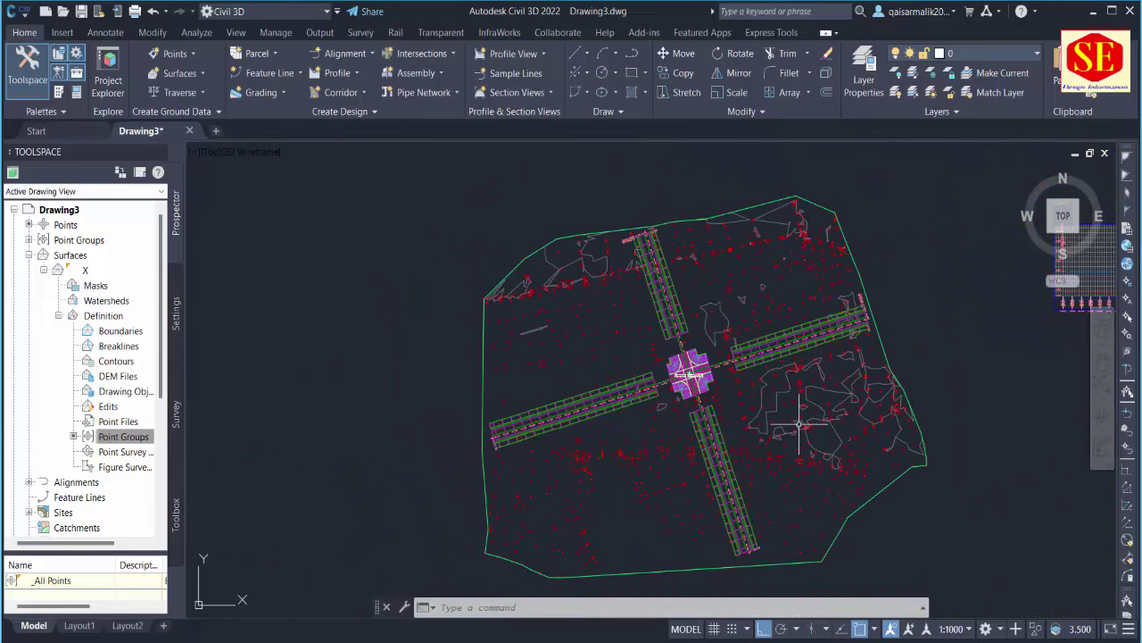
scroll(737, 368, up, 3)
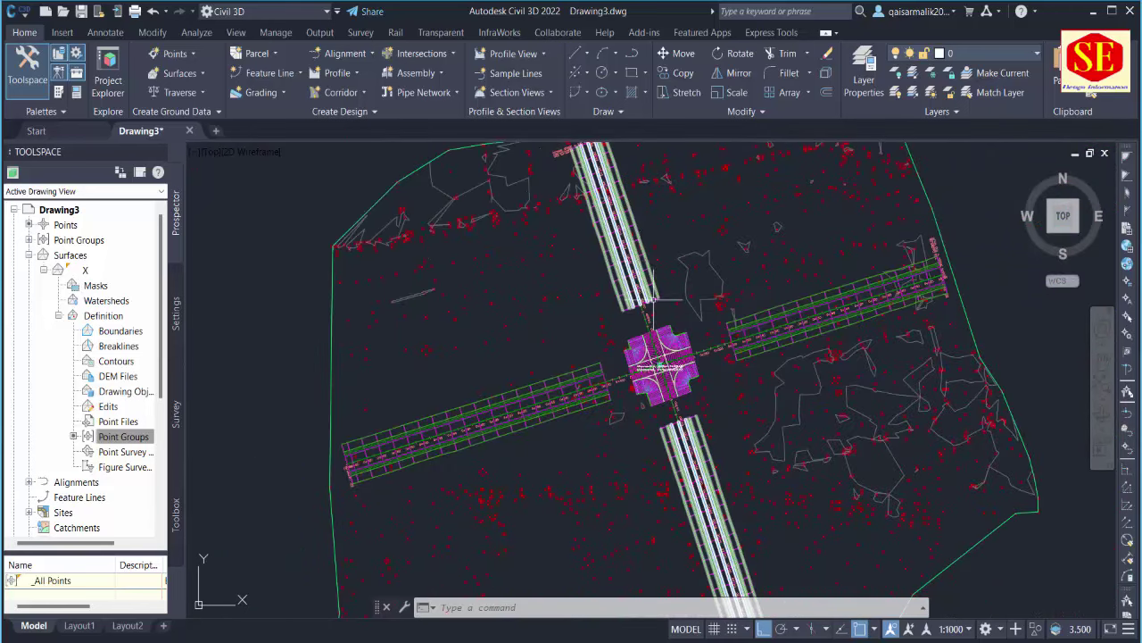
scroll(668, 425, up, 3)
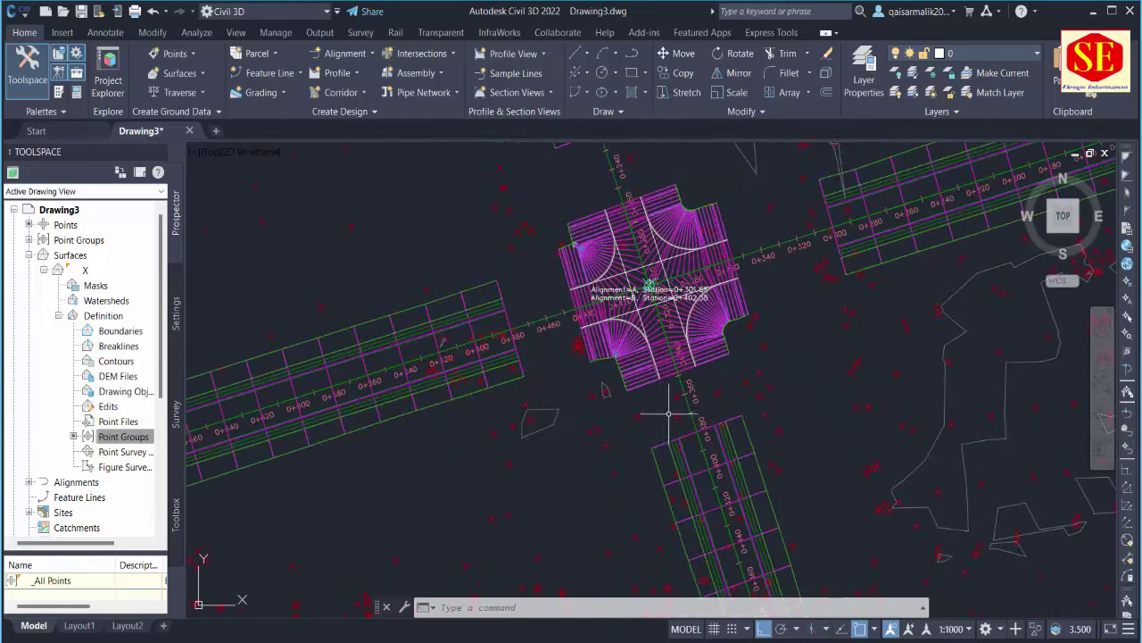
scroll(652, 263, up, 1)
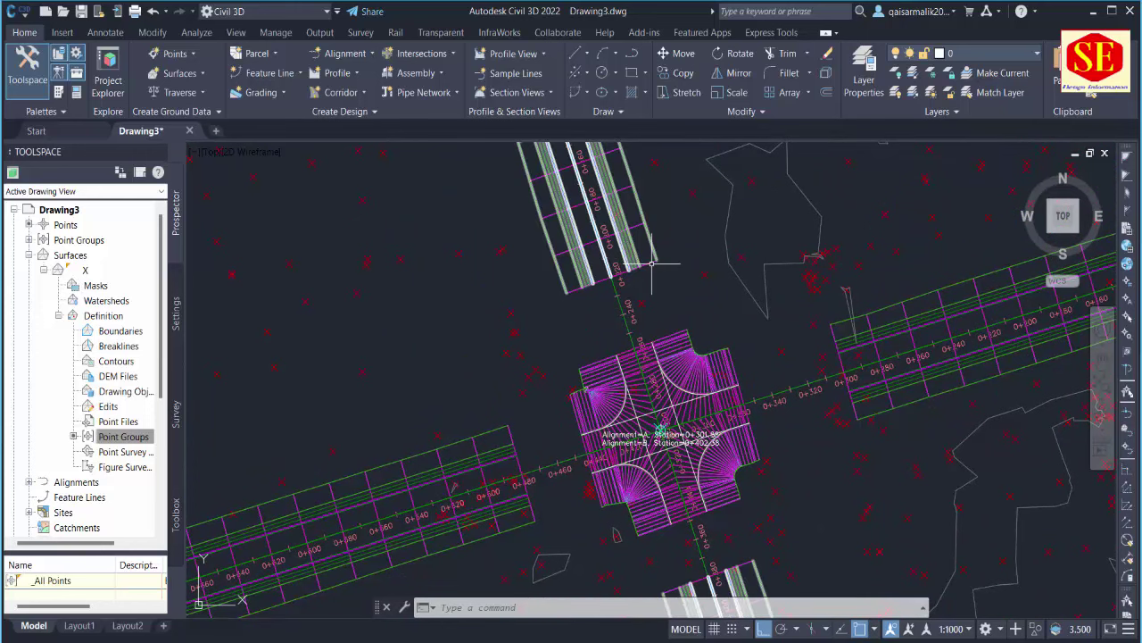
Stretch the north approach corridor's end to the intersection corridor's north edge.
click(652, 263)
scroll(621, 287, up, 3)
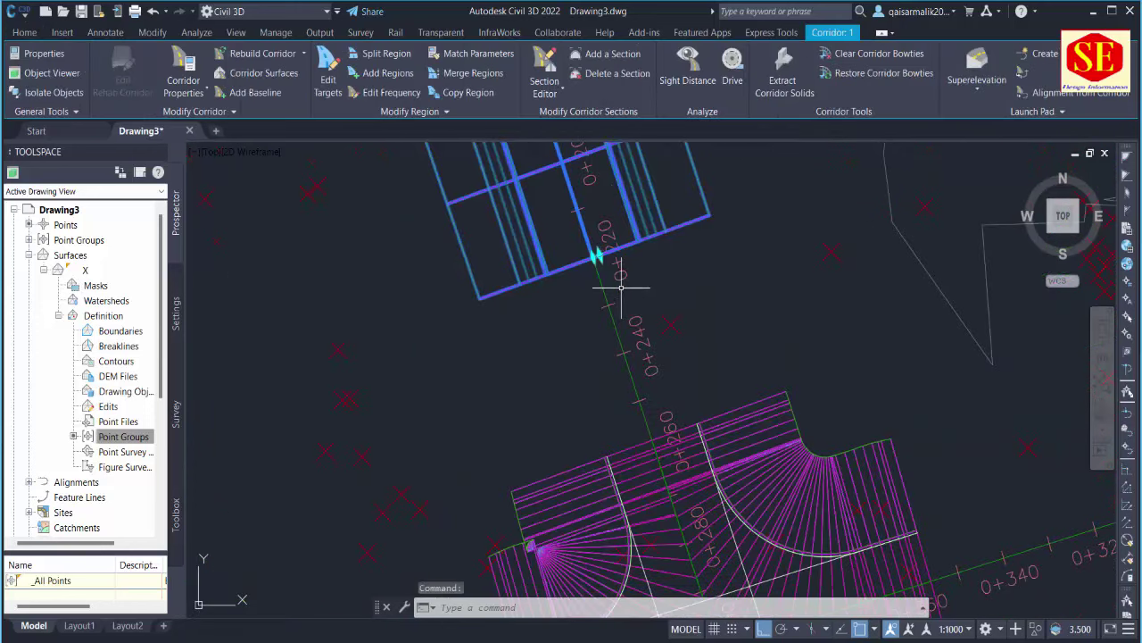
click(597, 257)
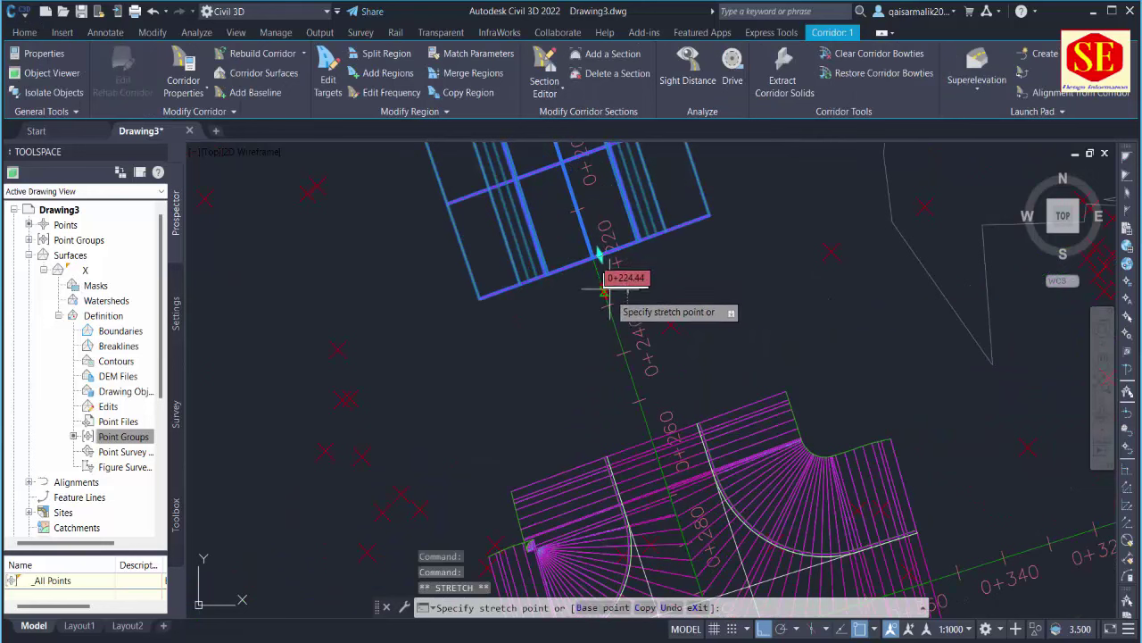
click(652, 438)
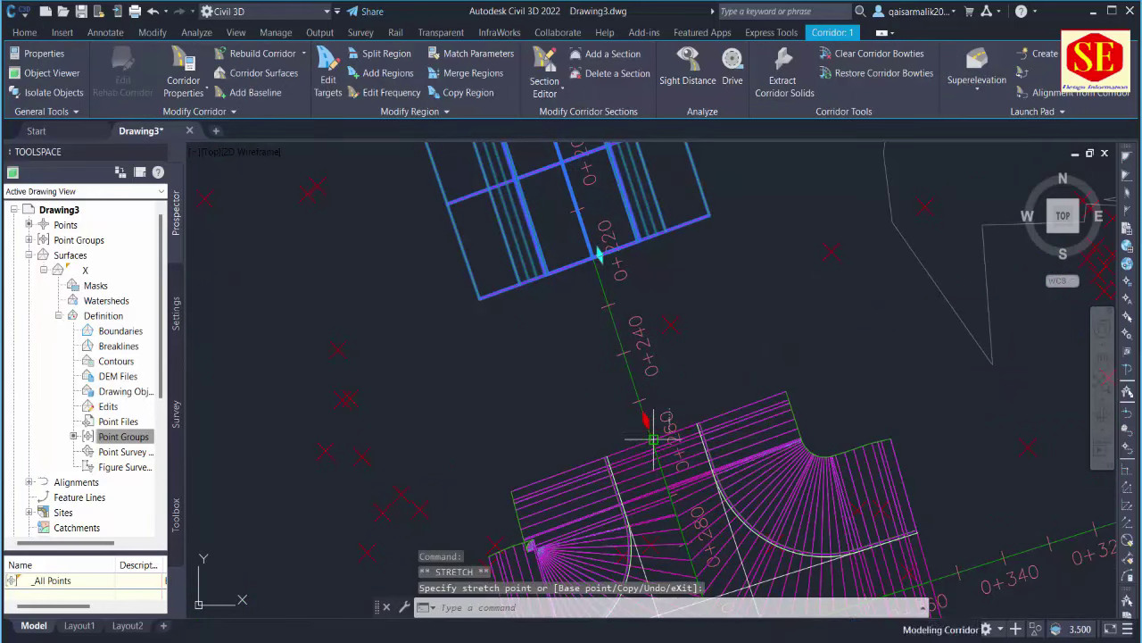
scroll(672, 229, down, 3)
scroll(671, 228, down, 3)
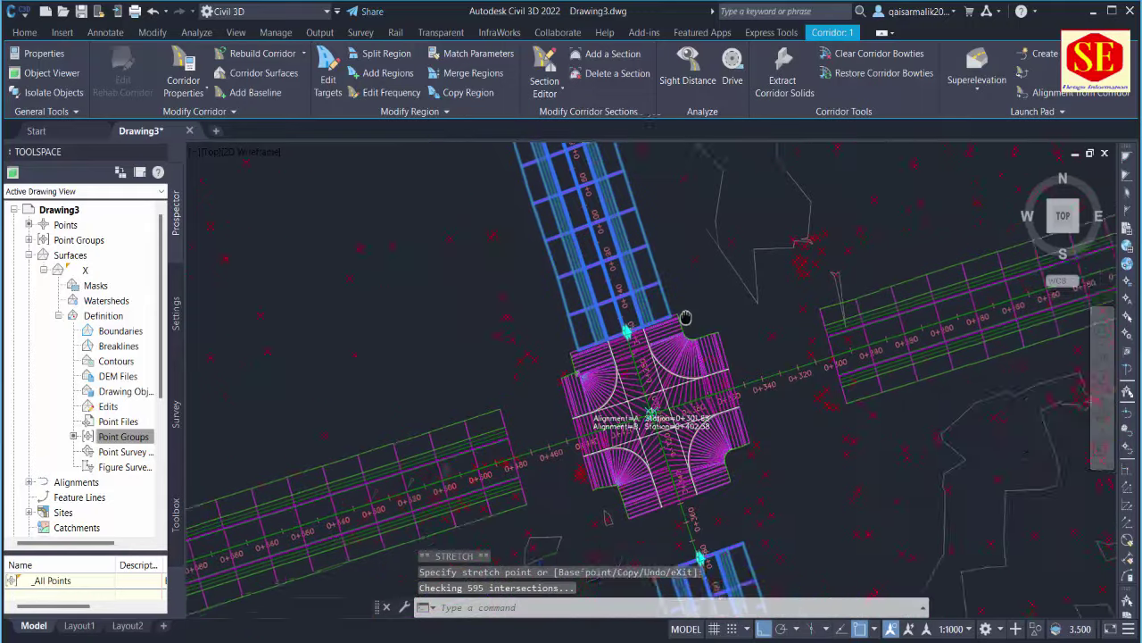
scroll(598, 382, up, 4)
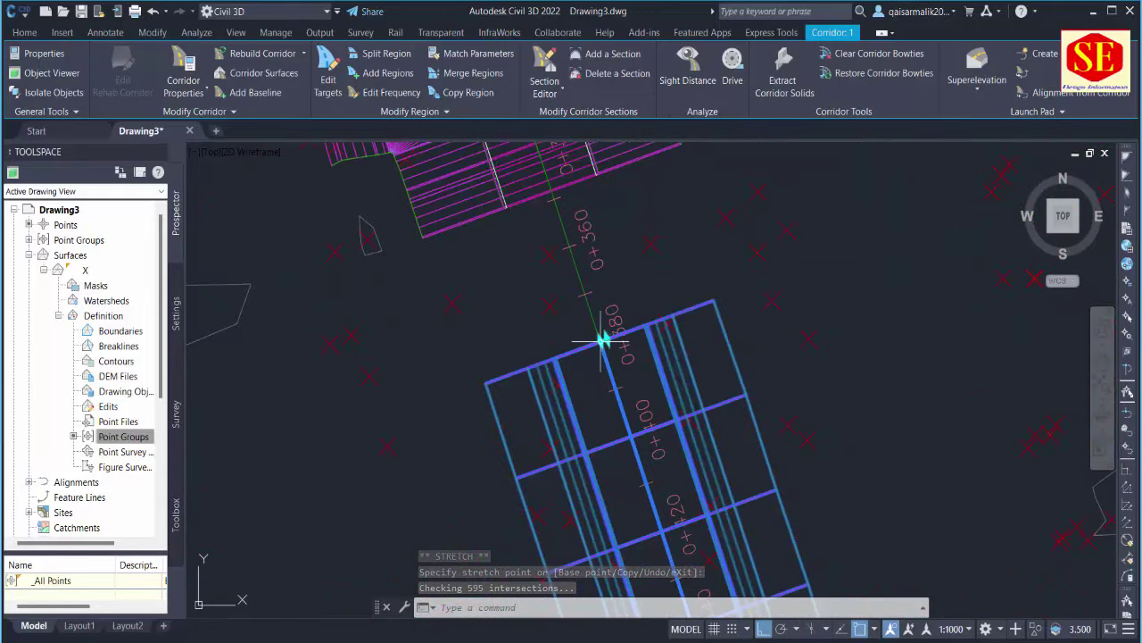
Stretch the south approach corridor's end to the intersection edge and clear the selection.
click(605, 337)
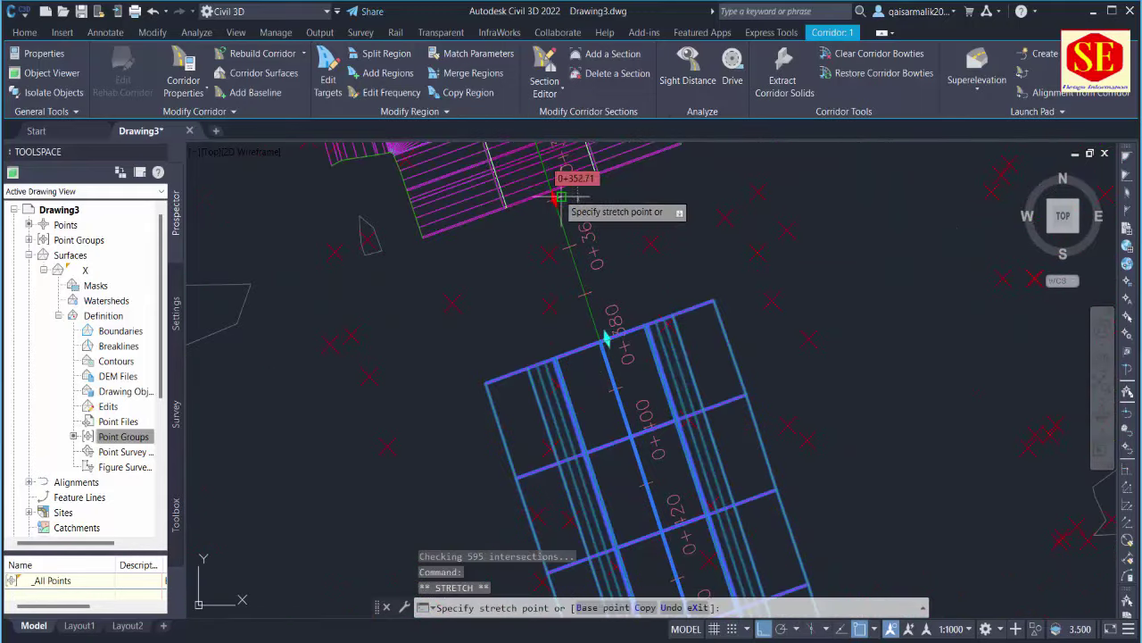
scroll(552, 193, up, 2)
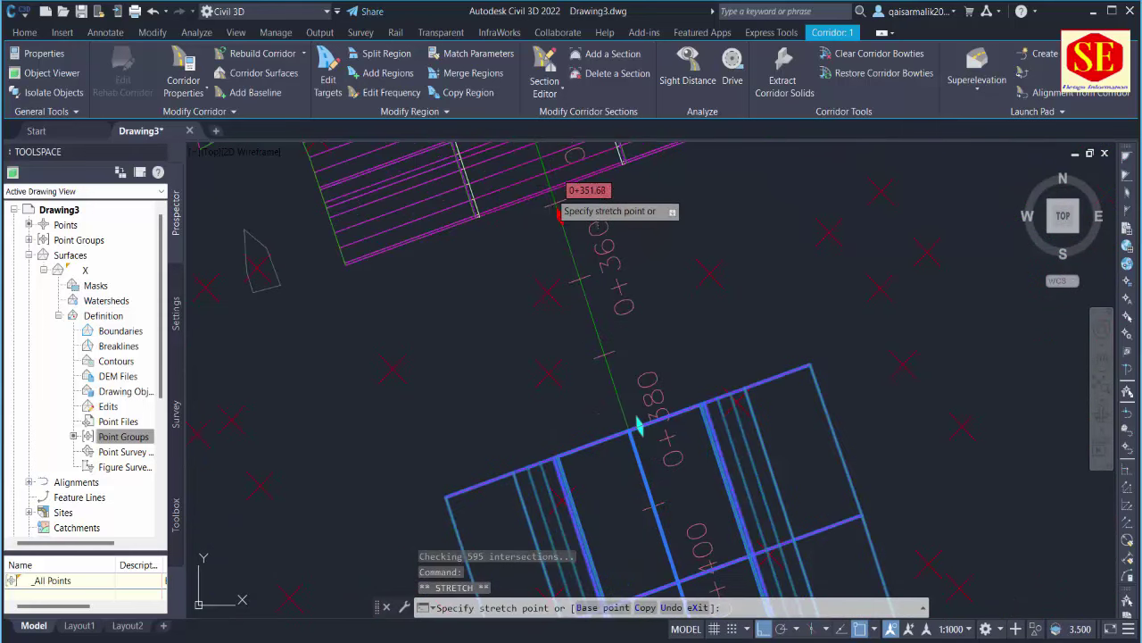
click(552, 191)
scroll(693, 377, down, 3)
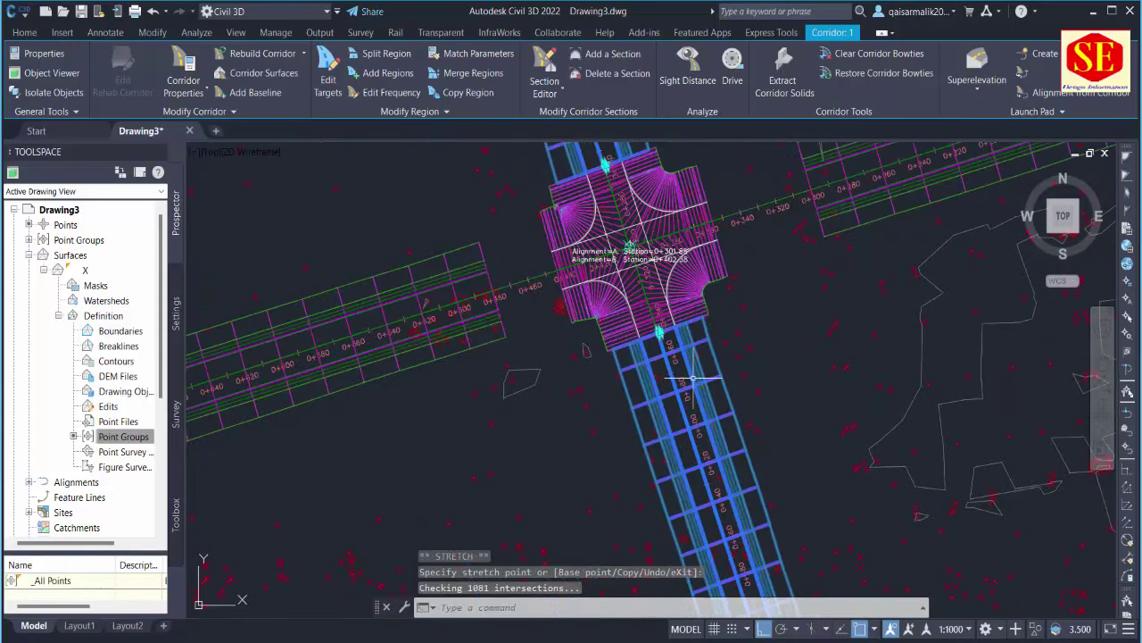
scroll(732, 340, down, 1)
scroll(775, 293, up, 3)
scroll(776, 292, down, 3)
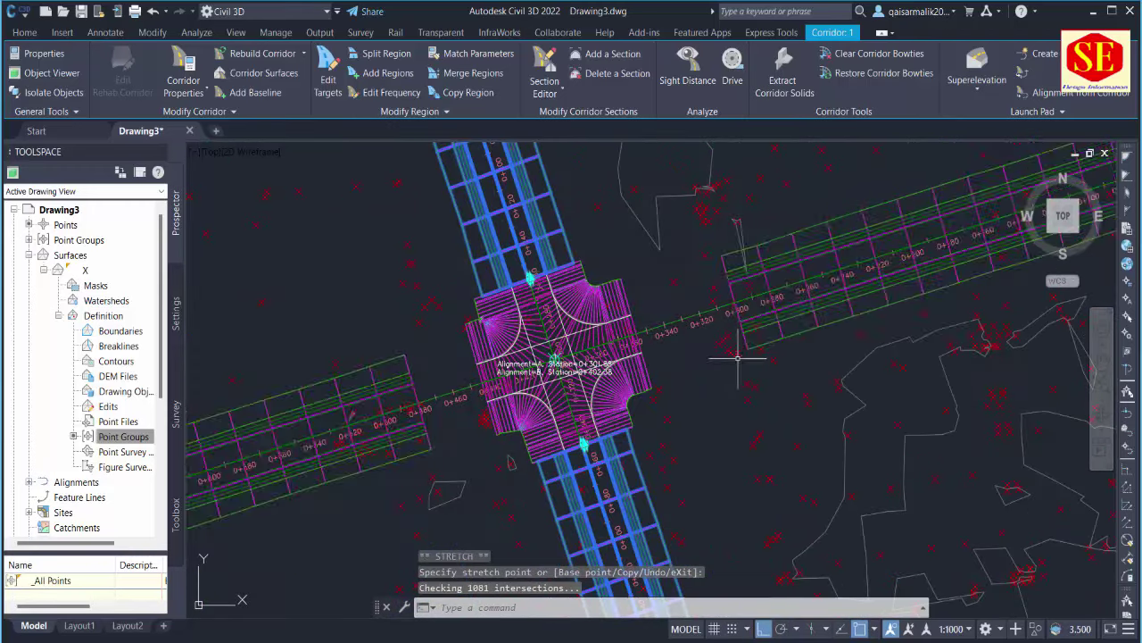
key(Escape)
Stretch the east approach corridor's end onto the intersection corridor's edge.
click(740, 270)
scroll(732, 286, down, 1)
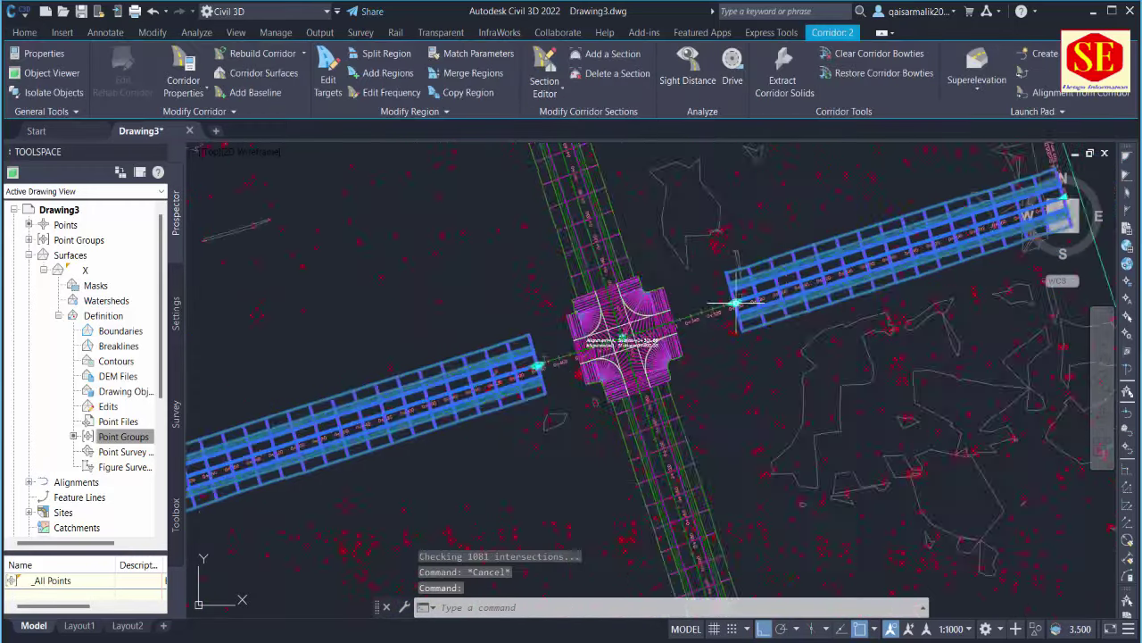
scroll(705, 290, up, 4)
scroll(701, 288, up, 2)
click(731, 284)
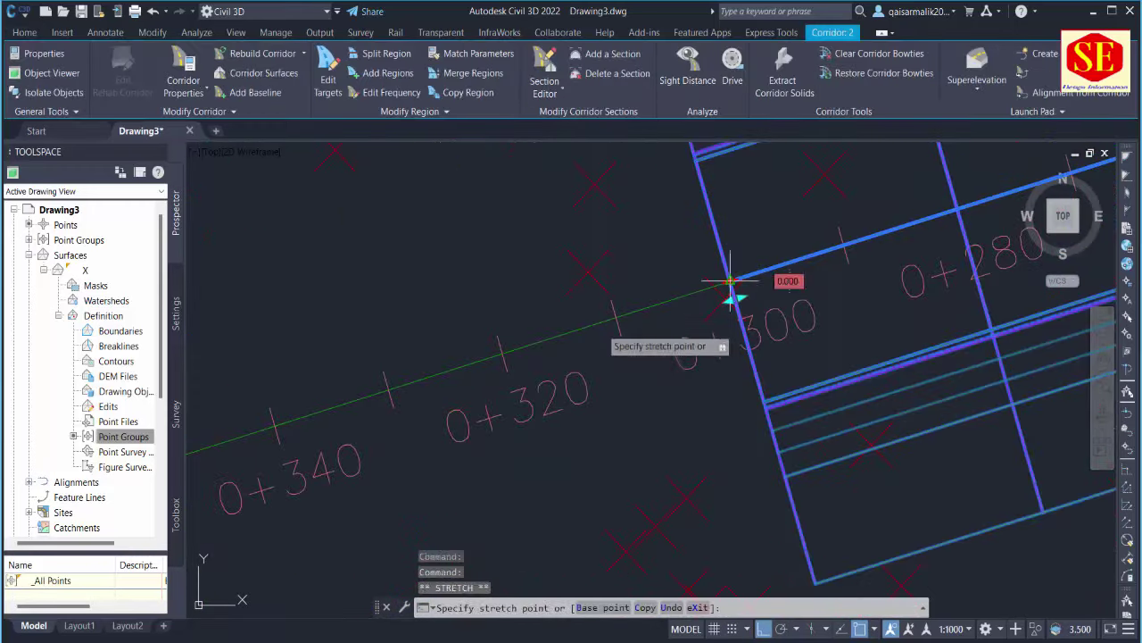
scroll(625, 334, down, 5)
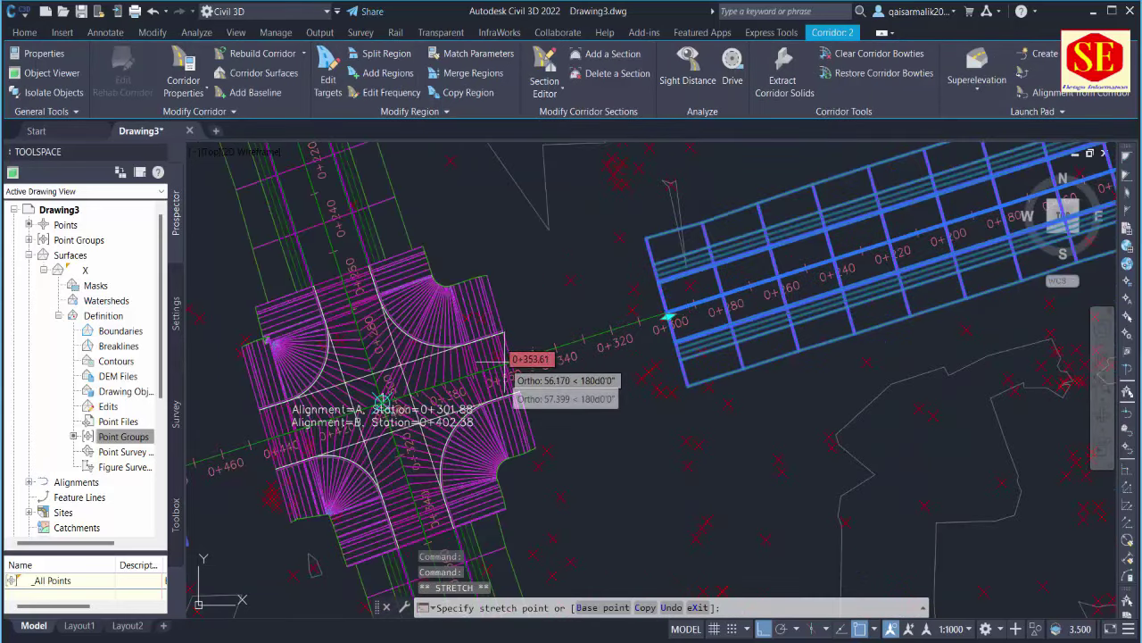
scroll(514, 359, up, 3)
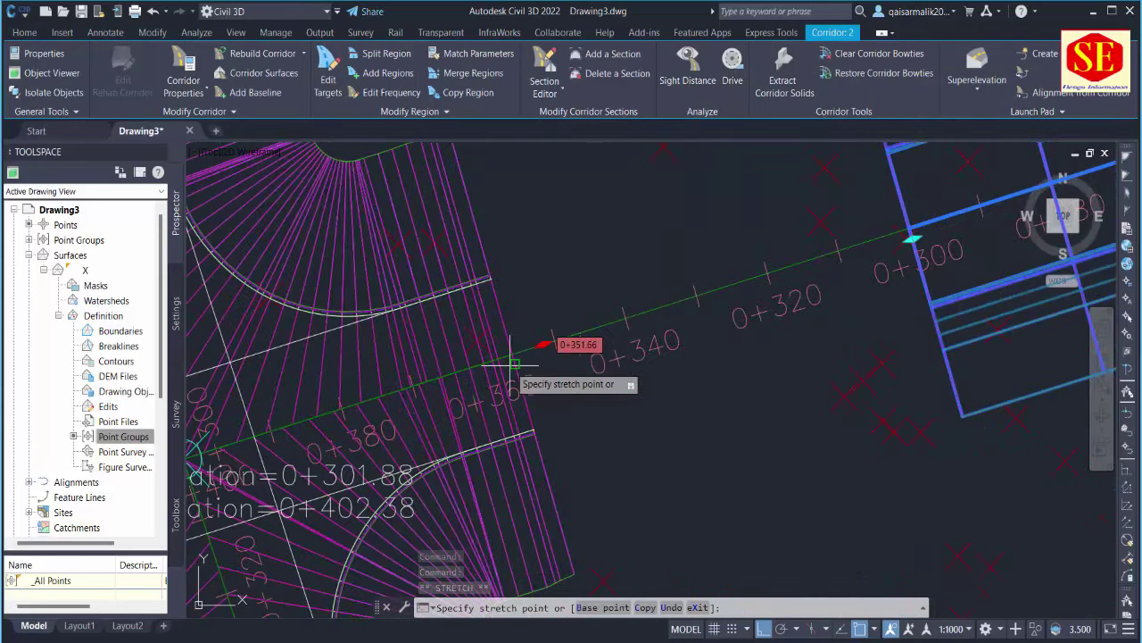
click(514, 360)
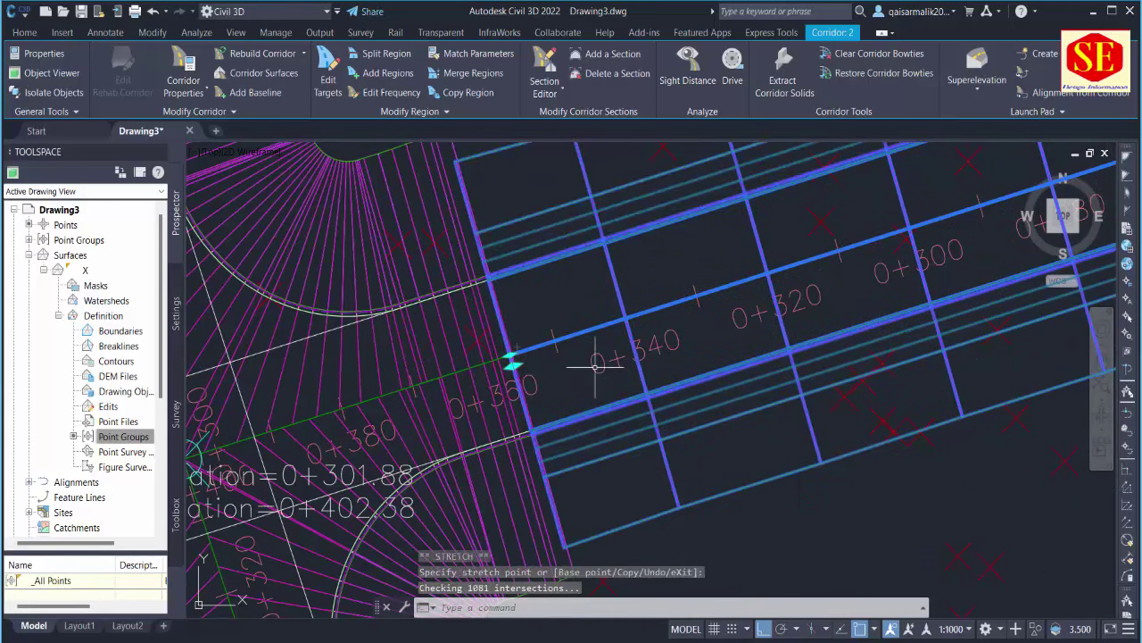
scroll(721, 357, down, 5)
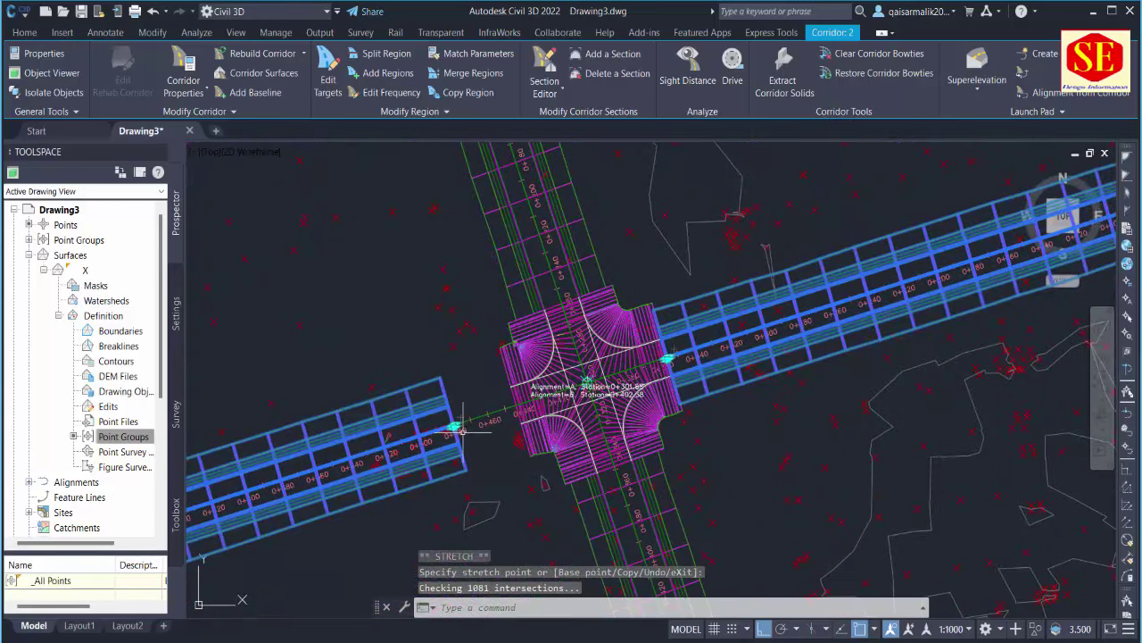
scroll(461, 428, up, 4)
scroll(461, 429, up, 2)
Stretch the west approach corridor's end near 0+480 onto the intersection edge.
click(460, 428)
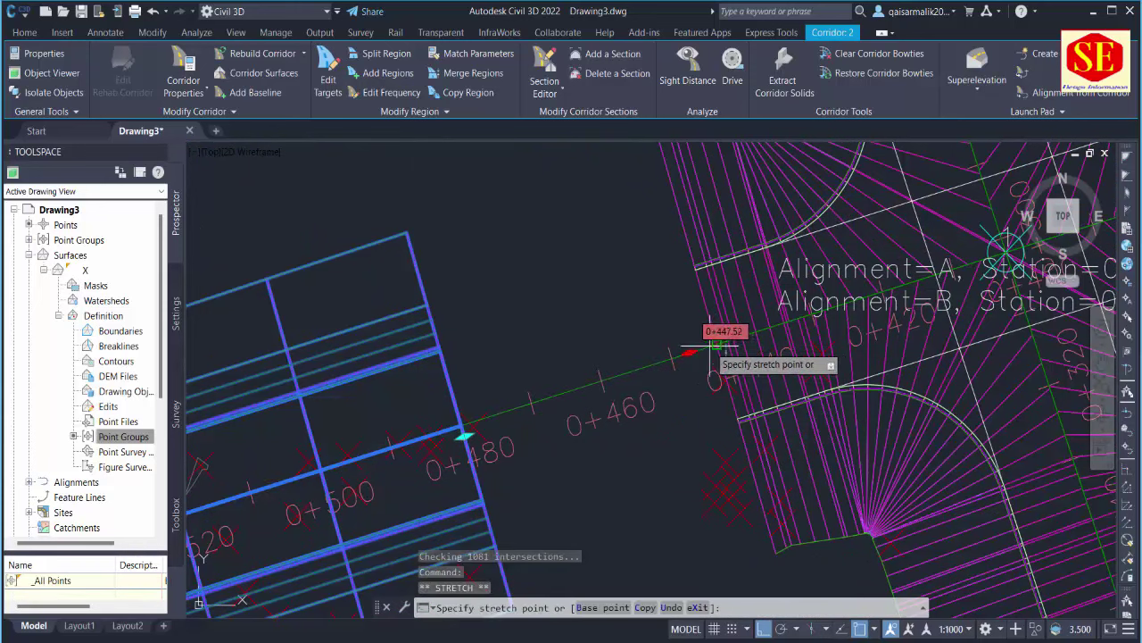
click(712, 349)
scroll(556, 324, down, 2)
scroll(571, 339, down, 3)
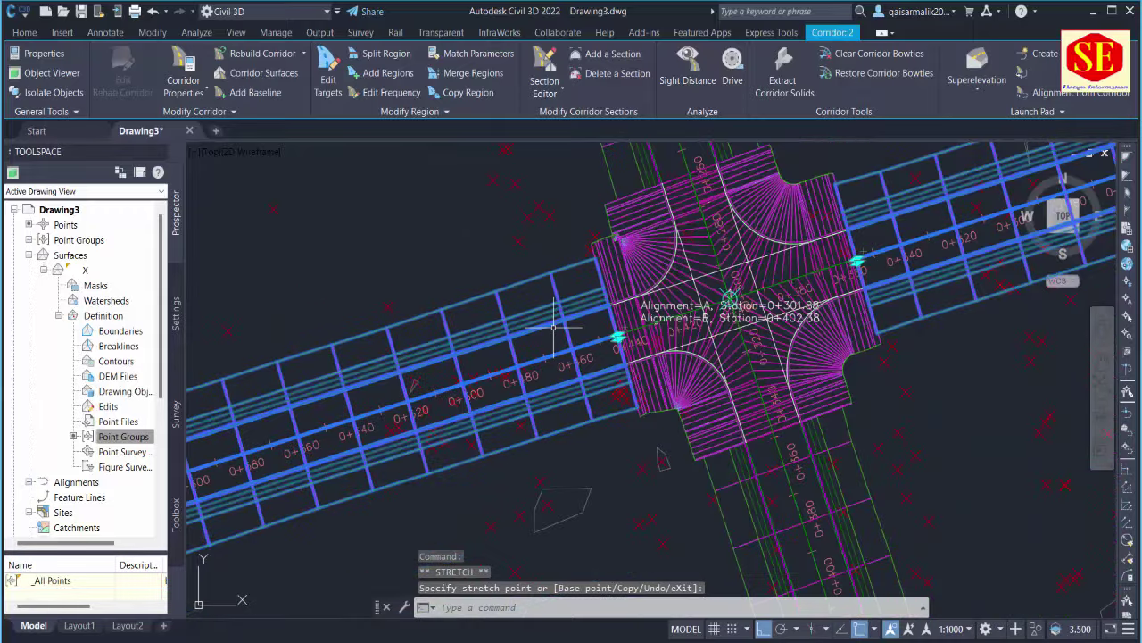
scroll(582, 354, down, 3)
End the stretch, recentre the plan, and orbit into a tilted 3D view of the crossroads.
key(Escape)
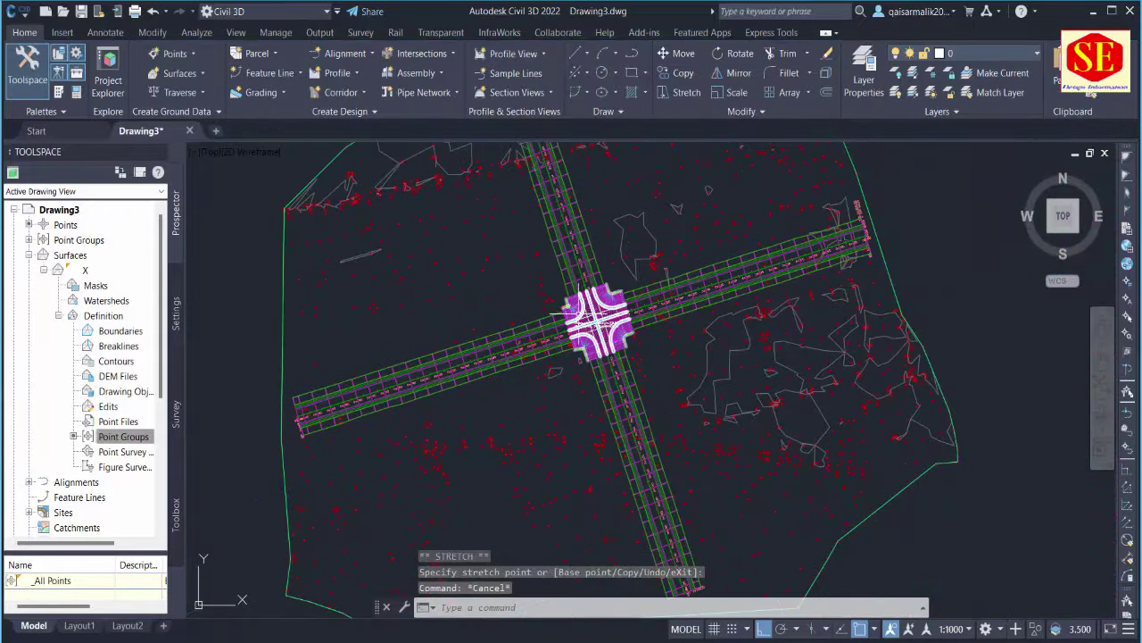
middle_drag(544, 241, 539, 263)
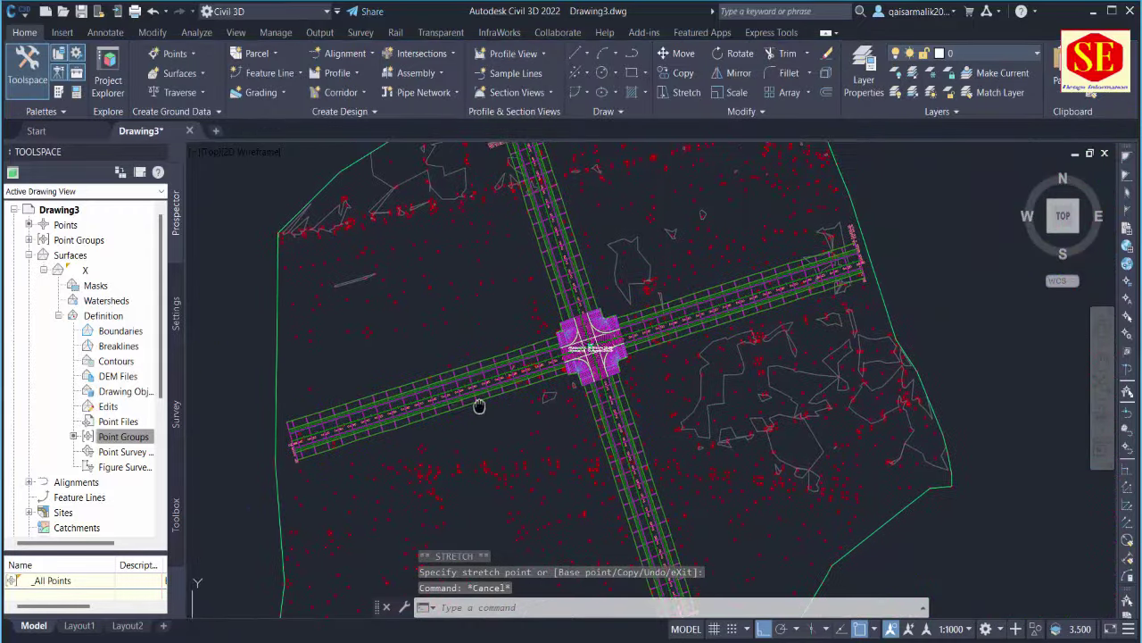
scroll(593, 355, up, 4)
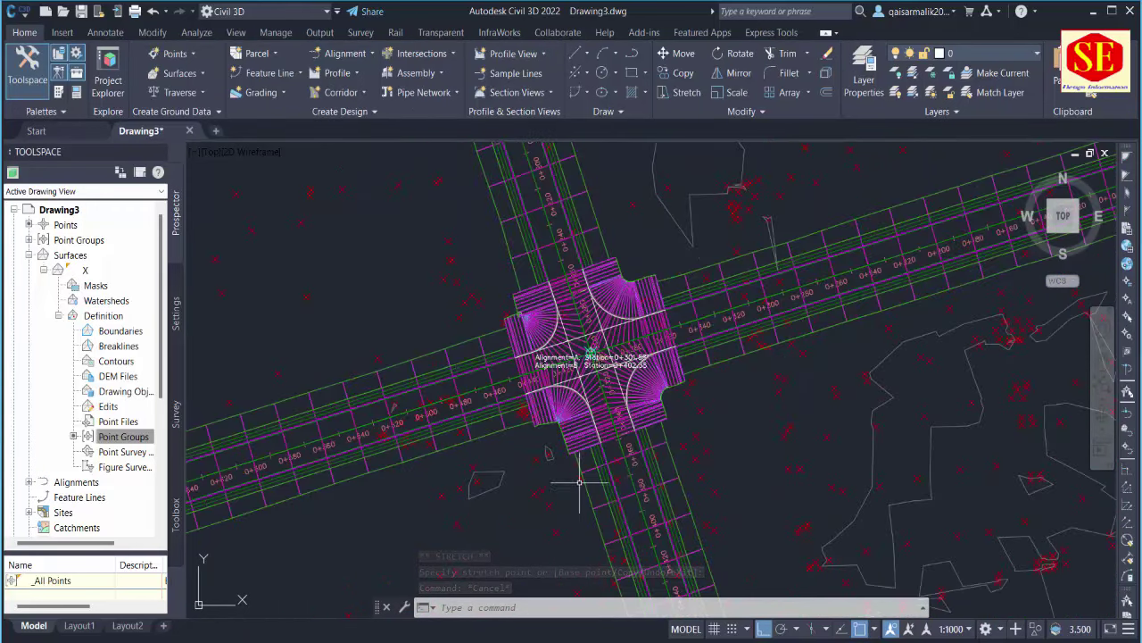
scroll(564, 525, down, 2)
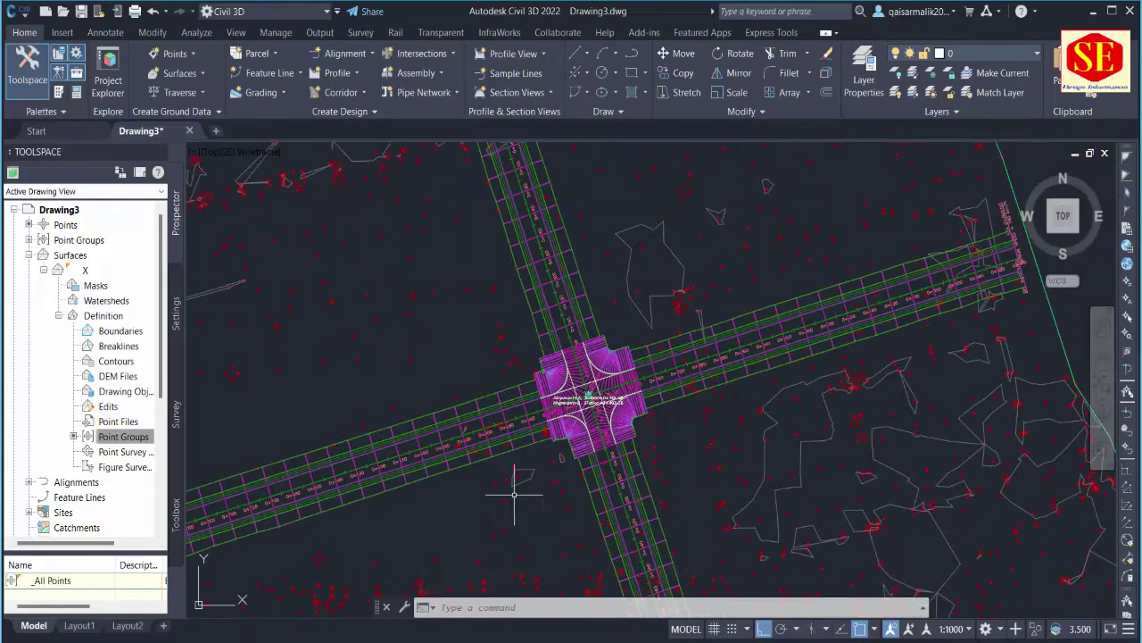
mouse_move(516, 477)
shift+middle_down()
mouse_move(556, 468)
mouse_move(567, 352)
shift+middle_up()
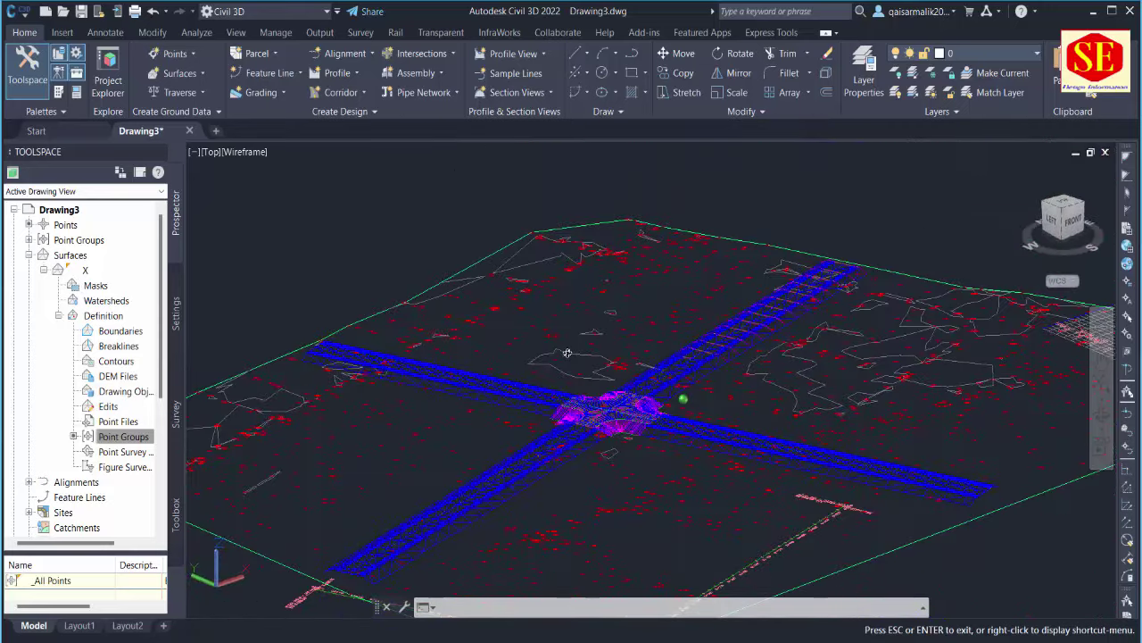
Zoom out to the whole TIN surface, orbit, zoom in on the intersection, and open the view presets.
scroll(631, 457, up, 4)
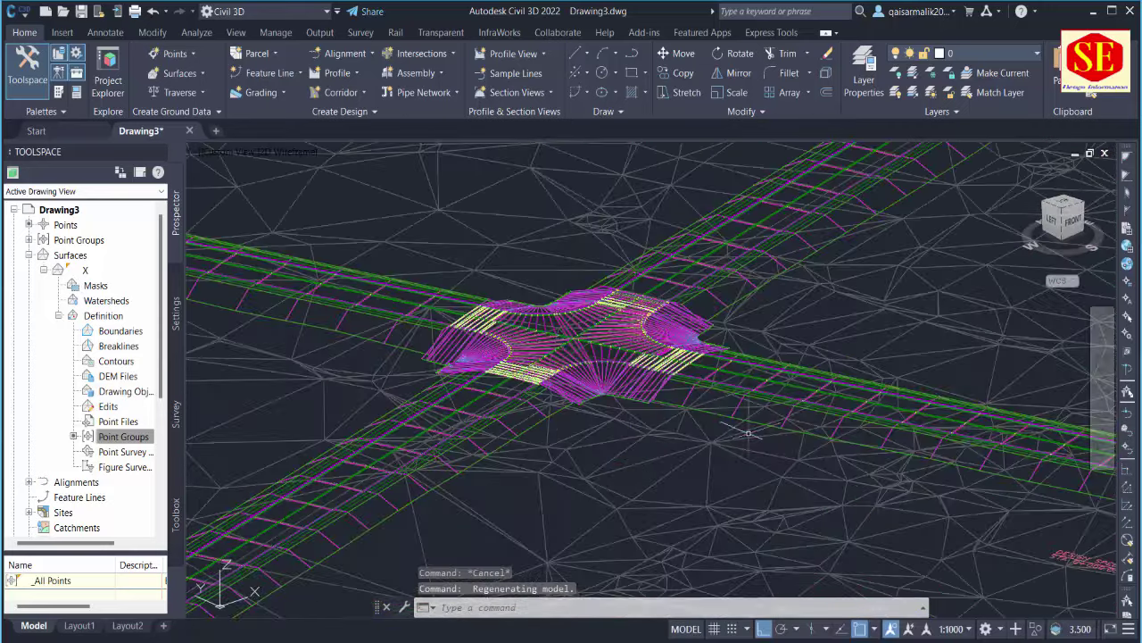
scroll(565, 406, down, 1)
scroll(565, 406, down, 1)
scroll(565, 406, down, 2)
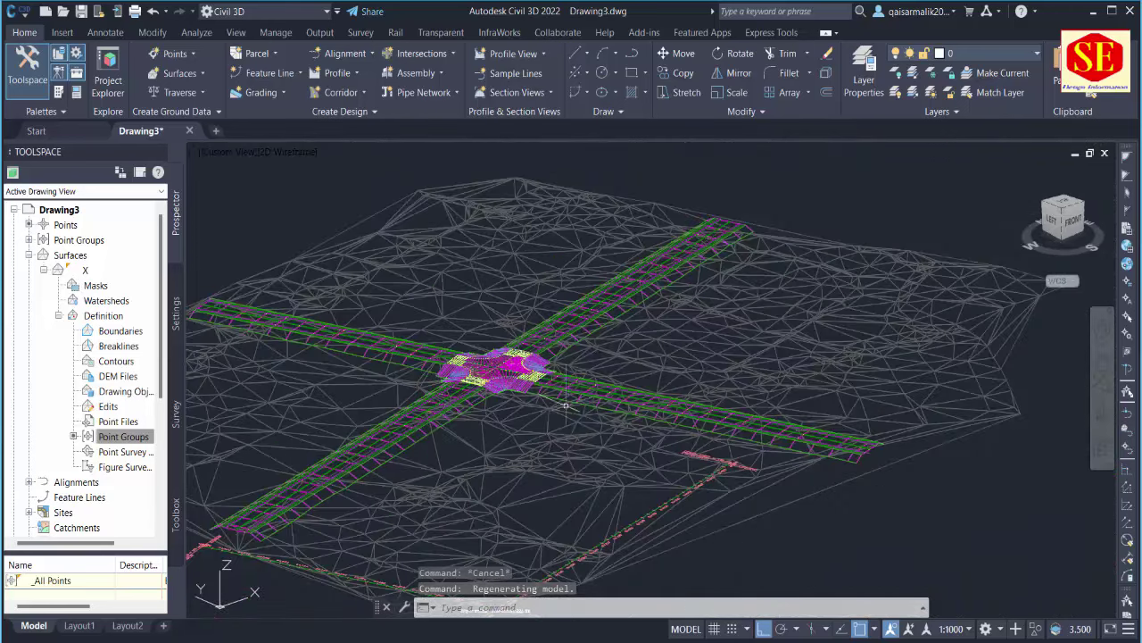
mouse_move(565, 406)
shift+middle_down()
mouse_move(279, 430)
mouse_move(445, 452)
mouse_move(451, 438)
shift+middle_up()
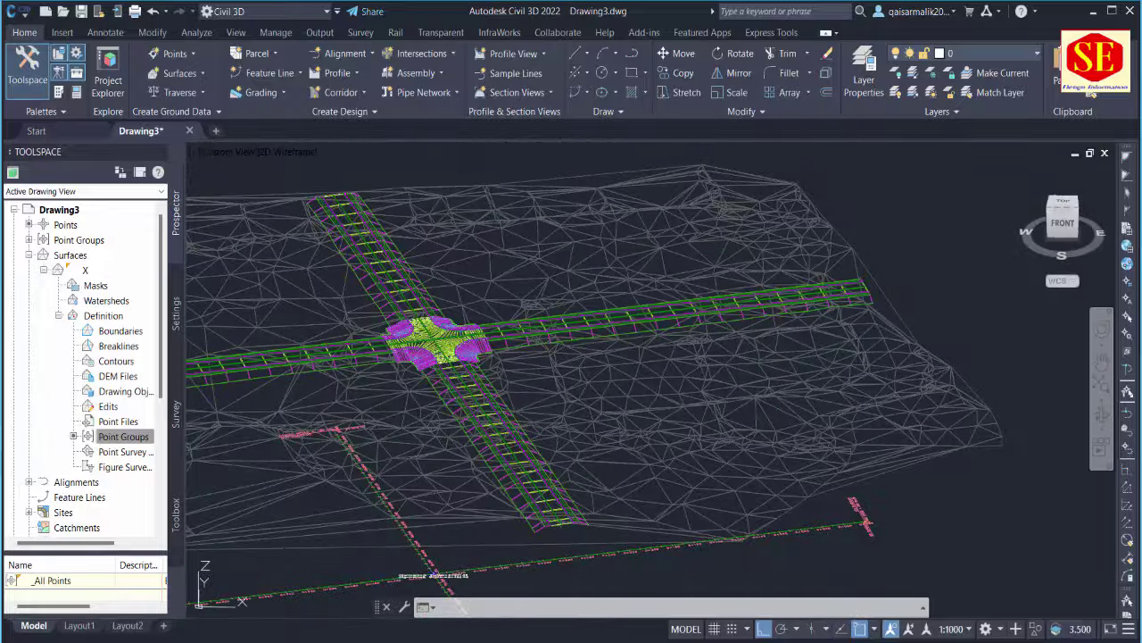
scroll(428, 357, up, 3)
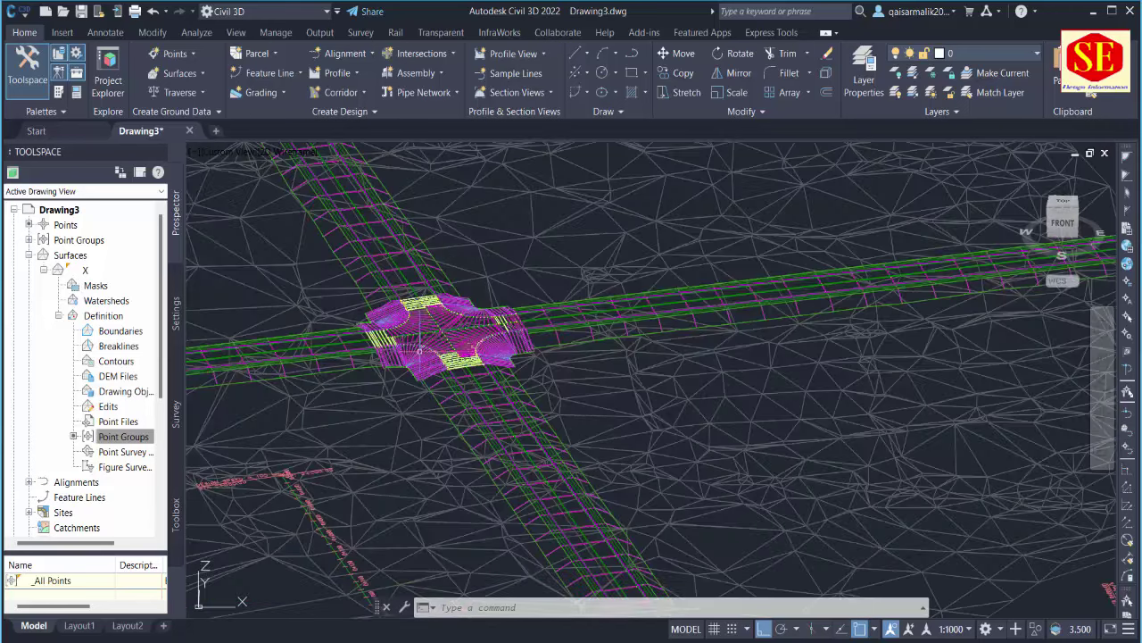
scroll(428, 357, up, 2)
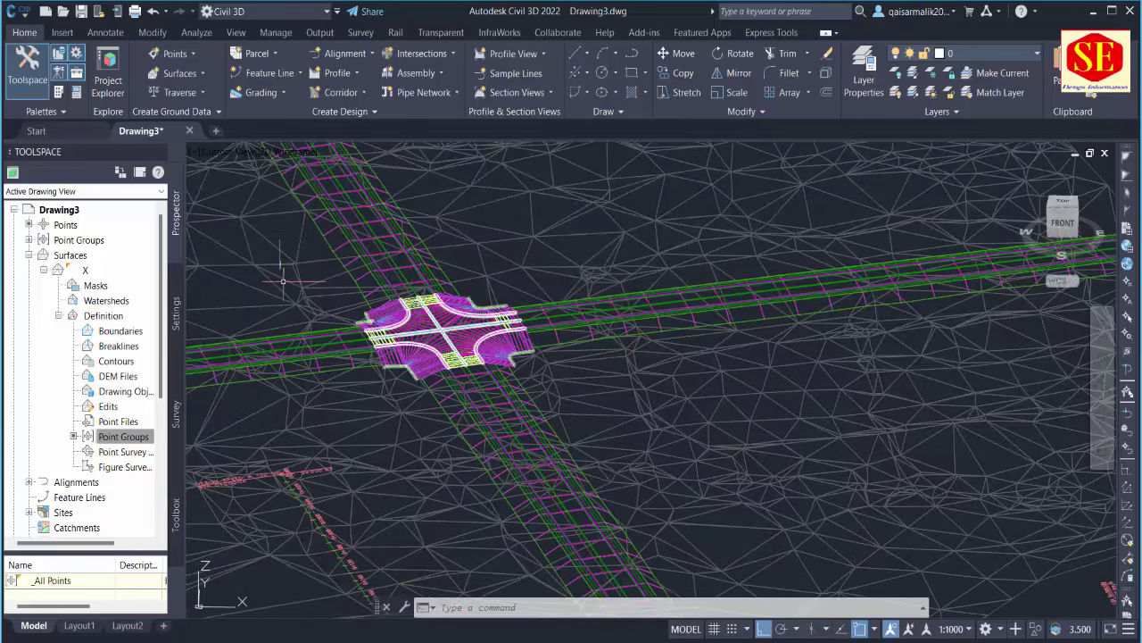
click(209, 154)
Switch back to the top-down plan view of the site.
click(243, 190)
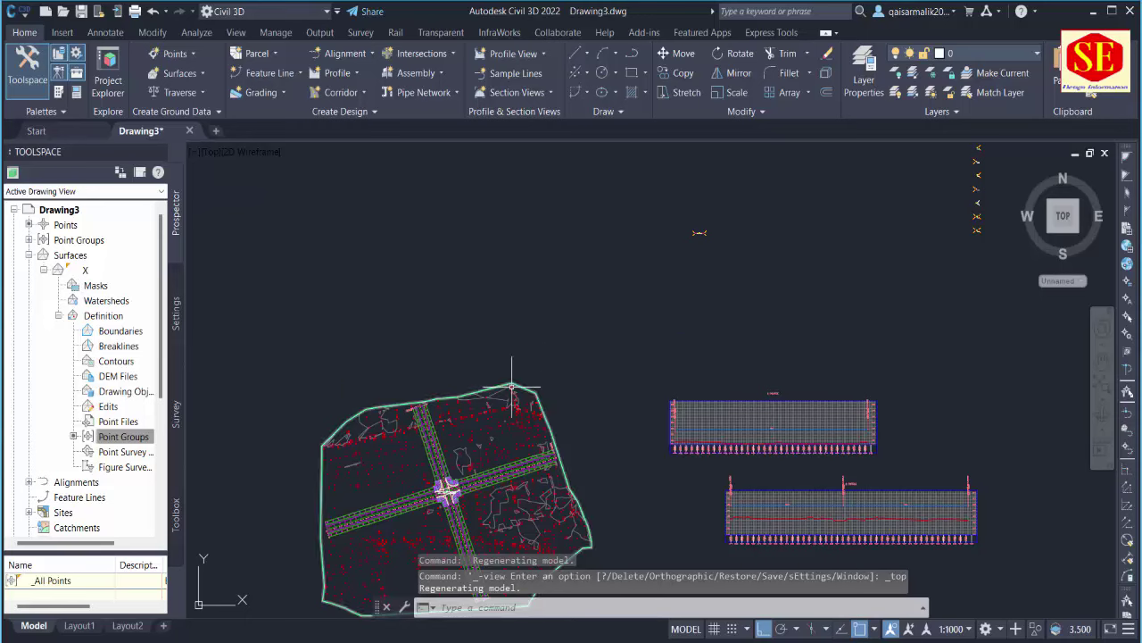
scroll(479, 387, up, 5)
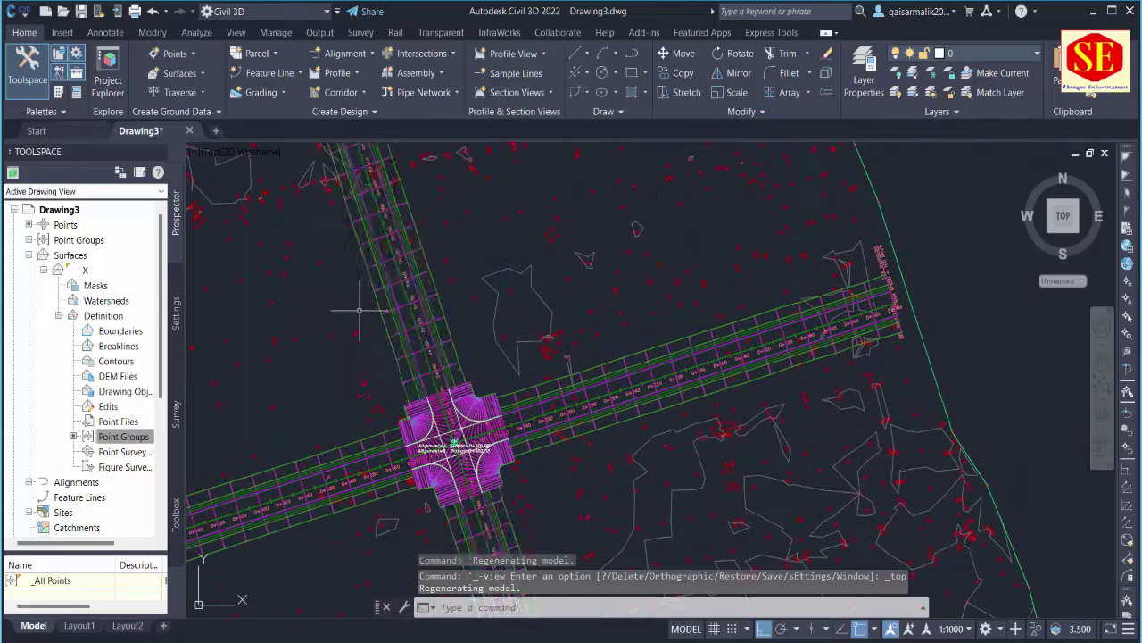
scroll(362, 309, up, 1)
scroll(446, 258, down, 5)
scroll(456, 280, up, 5)
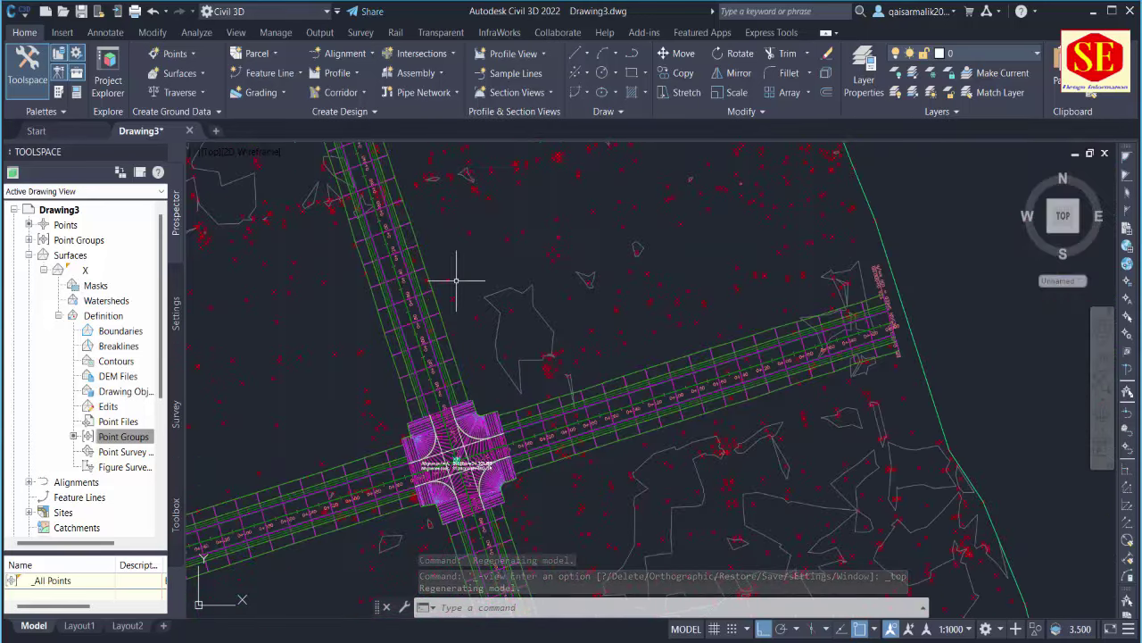
scroll(456, 280, down, 3)
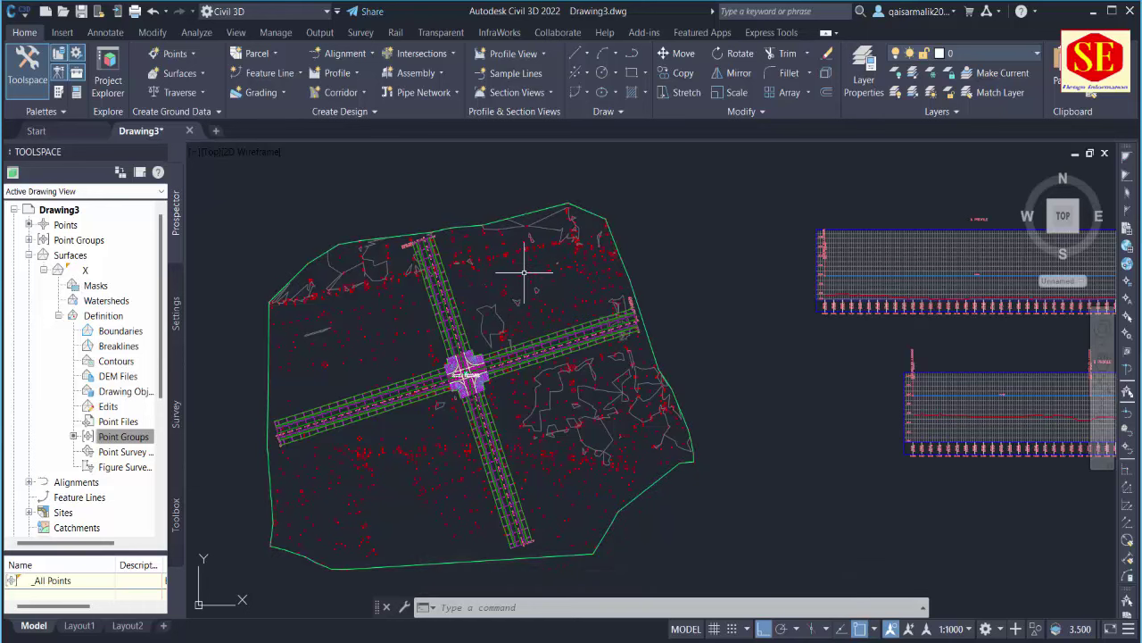
Pan and zoom until both profile view grids appear beside the intersection site plan.
middle_drag(525, 271, 482, 262)
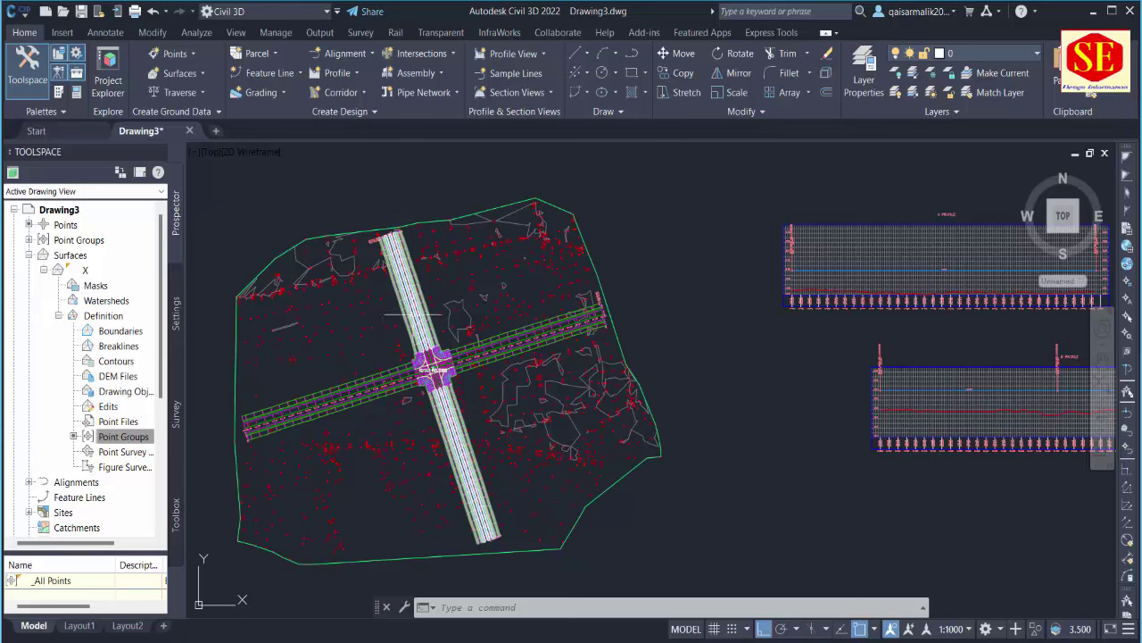
middle_drag(501, 375, 437, 363)
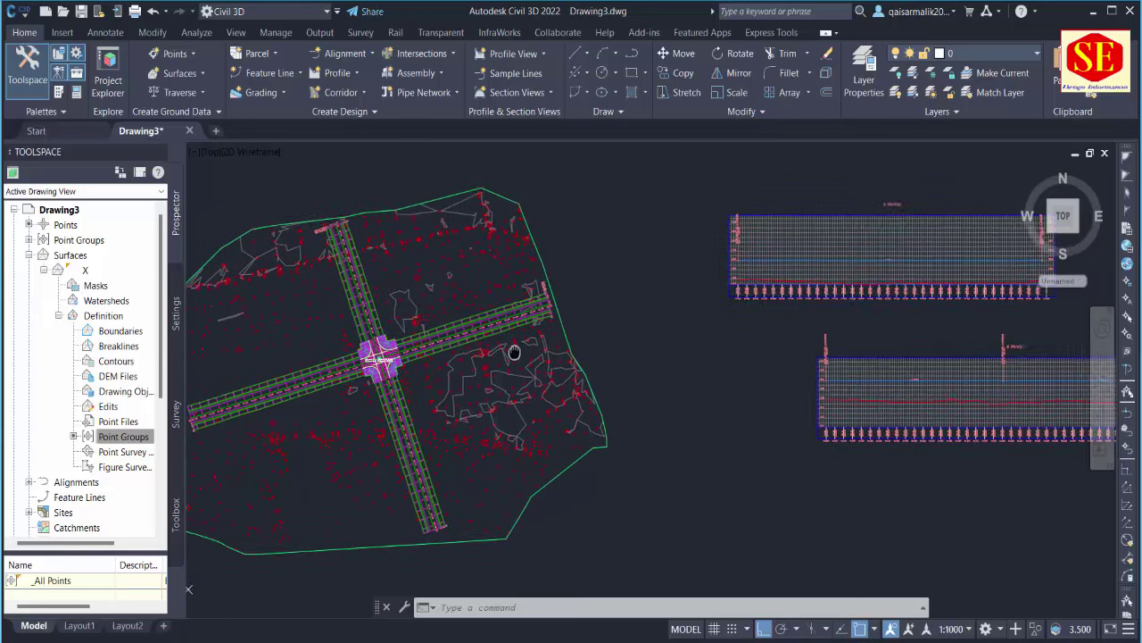
middle_drag(1008, 343, 786, 343)
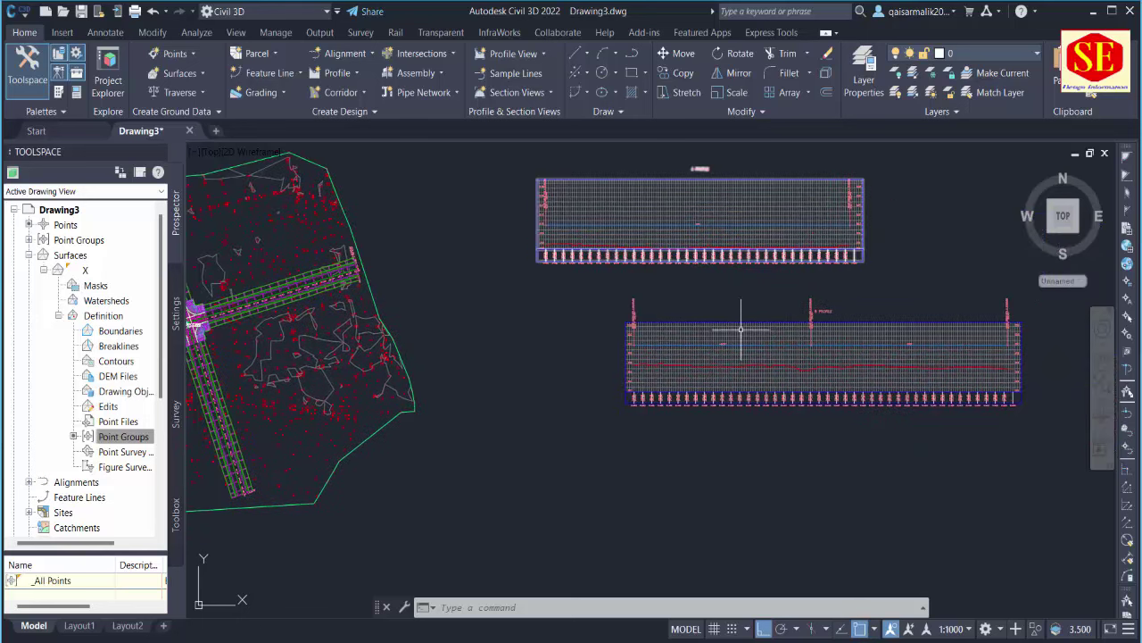
scroll(725, 331, down, 4)
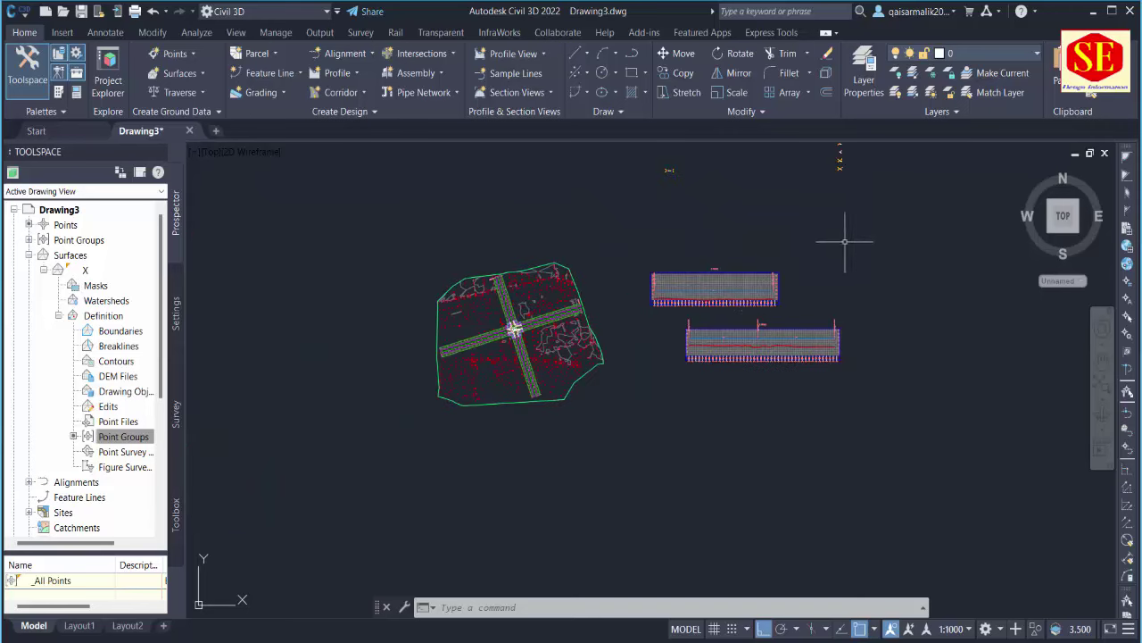
scroll(677, 158, down, 2)
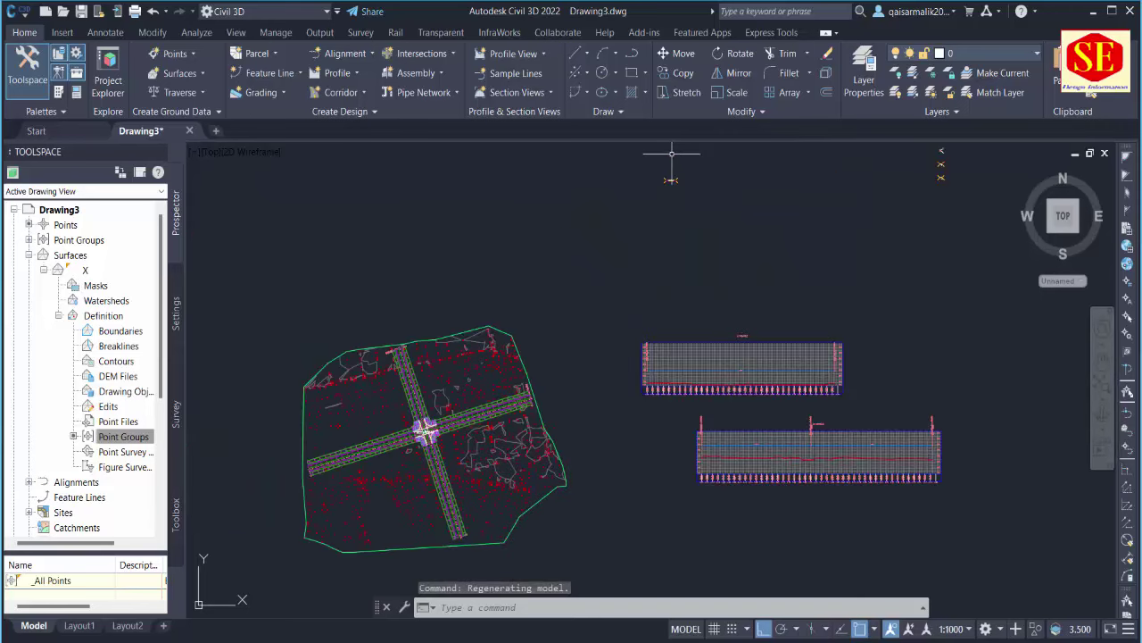
scroll(669, 159, up, 3)
scroll(709, 183, up, 2)
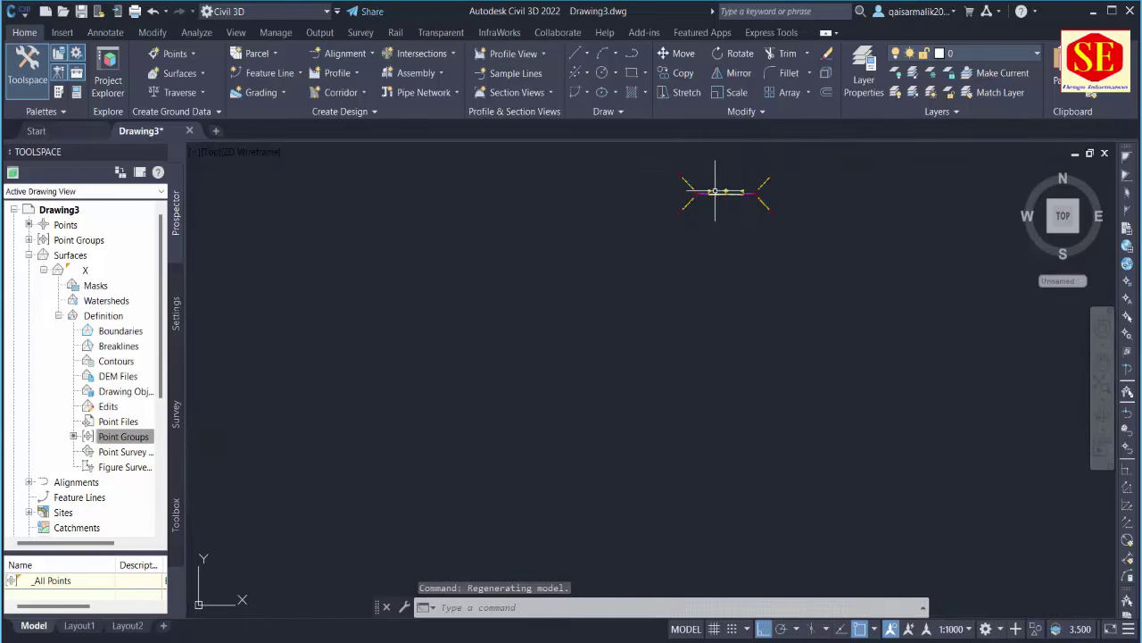
scroll(723, 190, up, 1)
scroll(785, 219, down, 2)
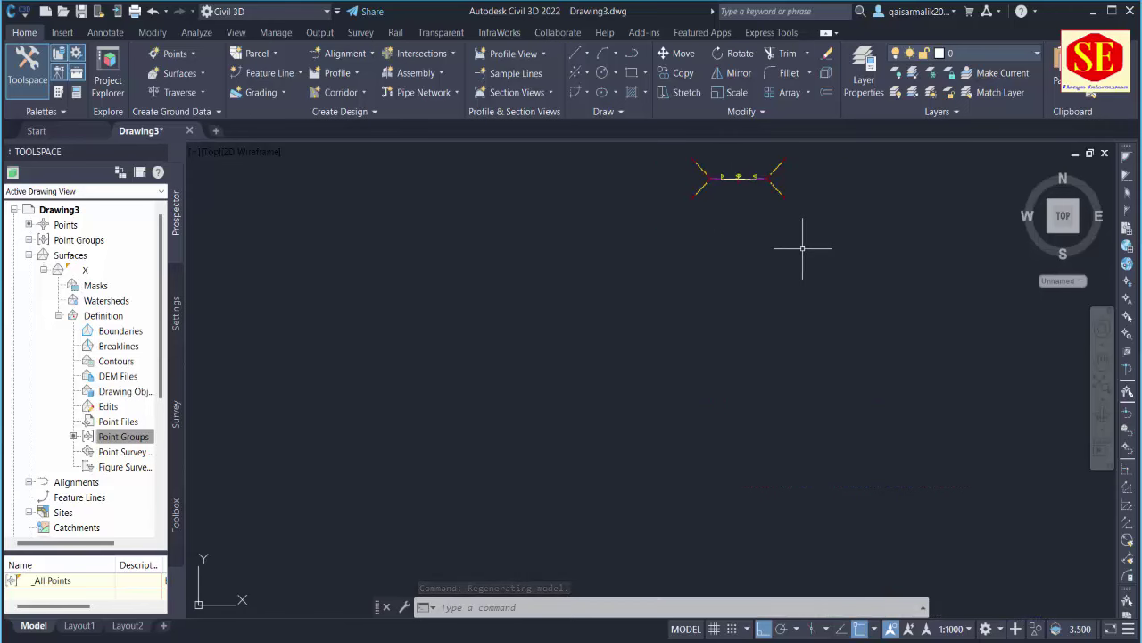
scroll(658, 459, down, 2)
scroll(658, 458, up, 2)
scroll(687, 344, up, 2)
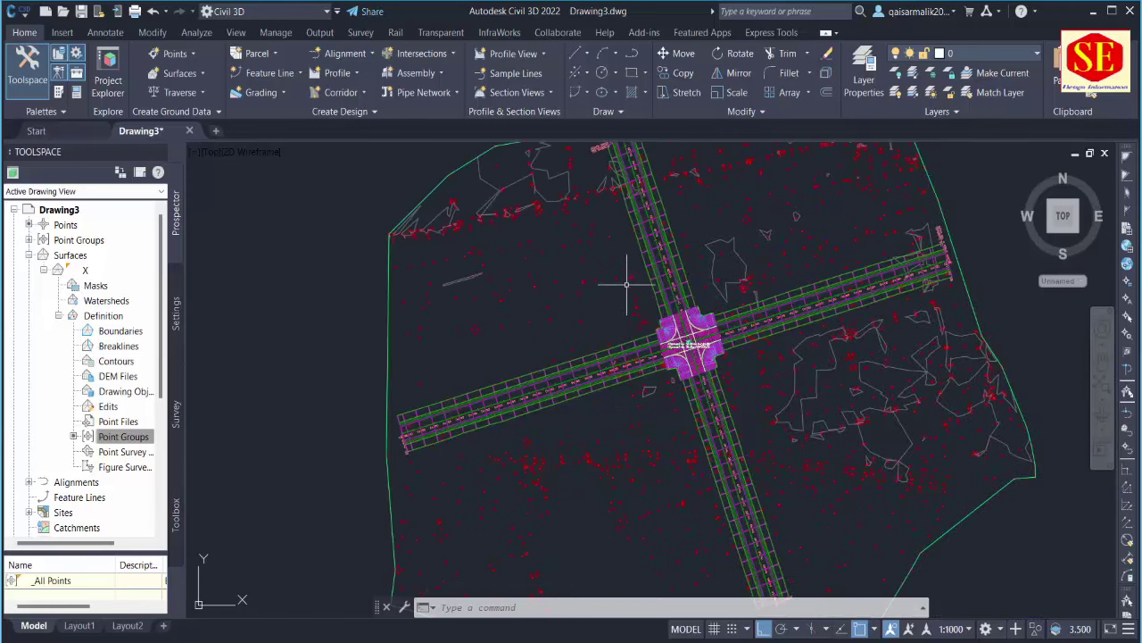
middle_drag(626, 284, 443, 333)
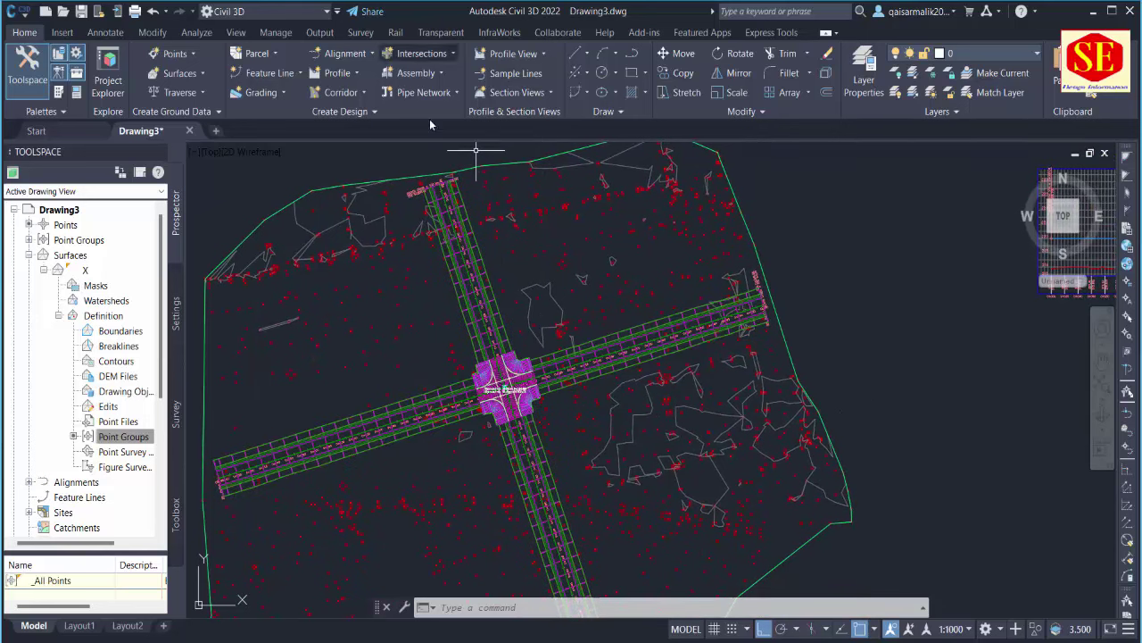
middle_drag(555, 374, 480, 357)
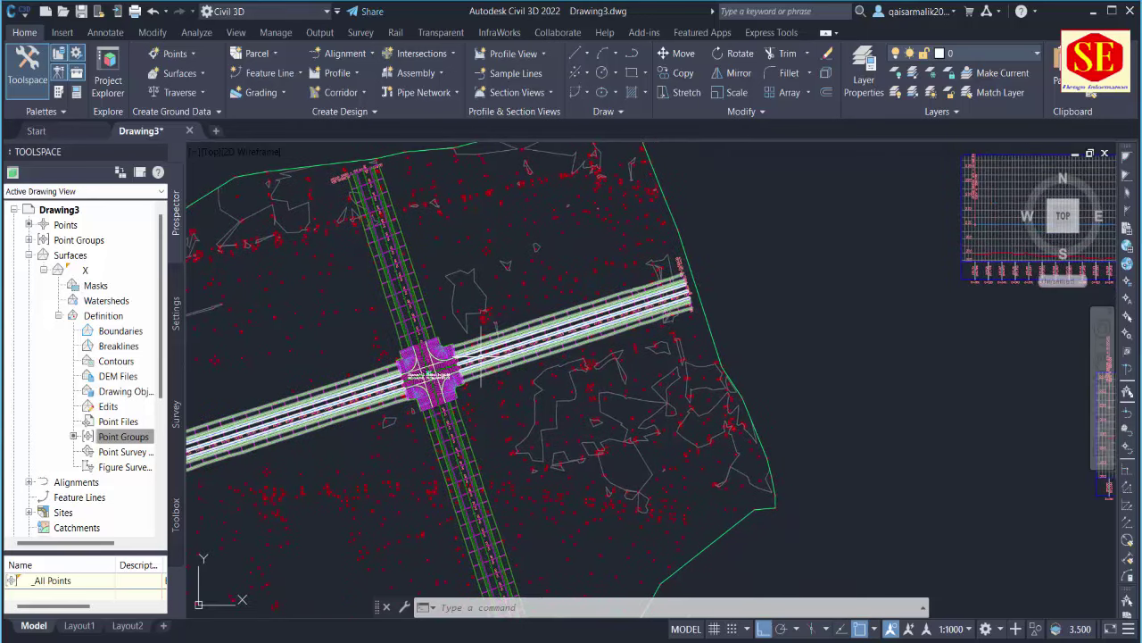
scroll(481, 357, down, 3)
scroll(566, 374, up, 1)
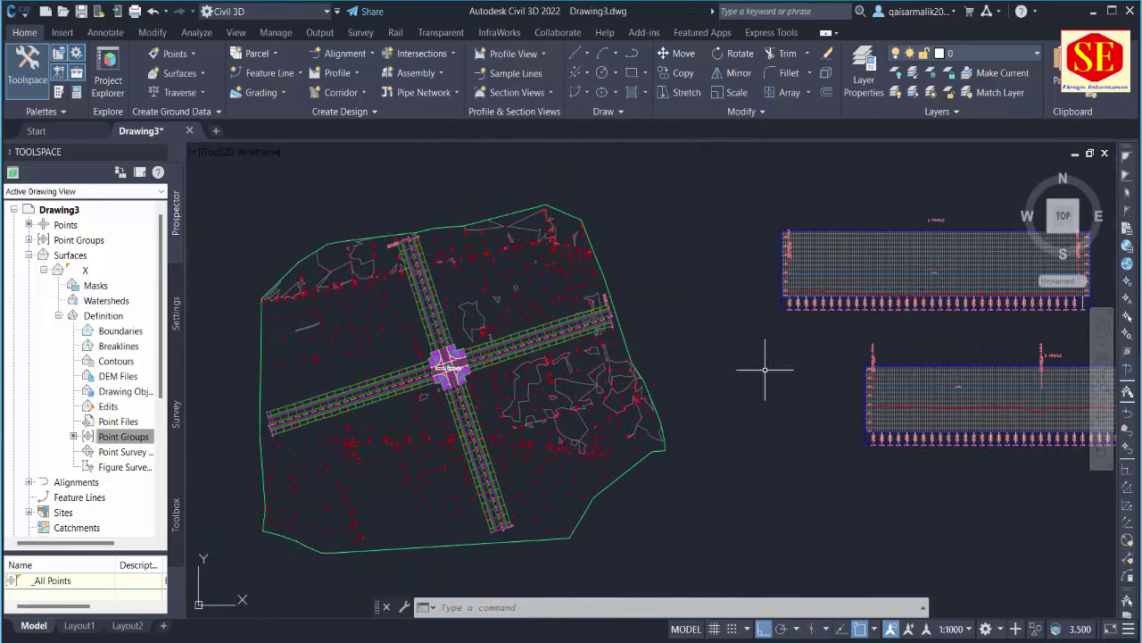
middle_drag(765, 370, 550, 337)
scroll(551, 336, up, 1)
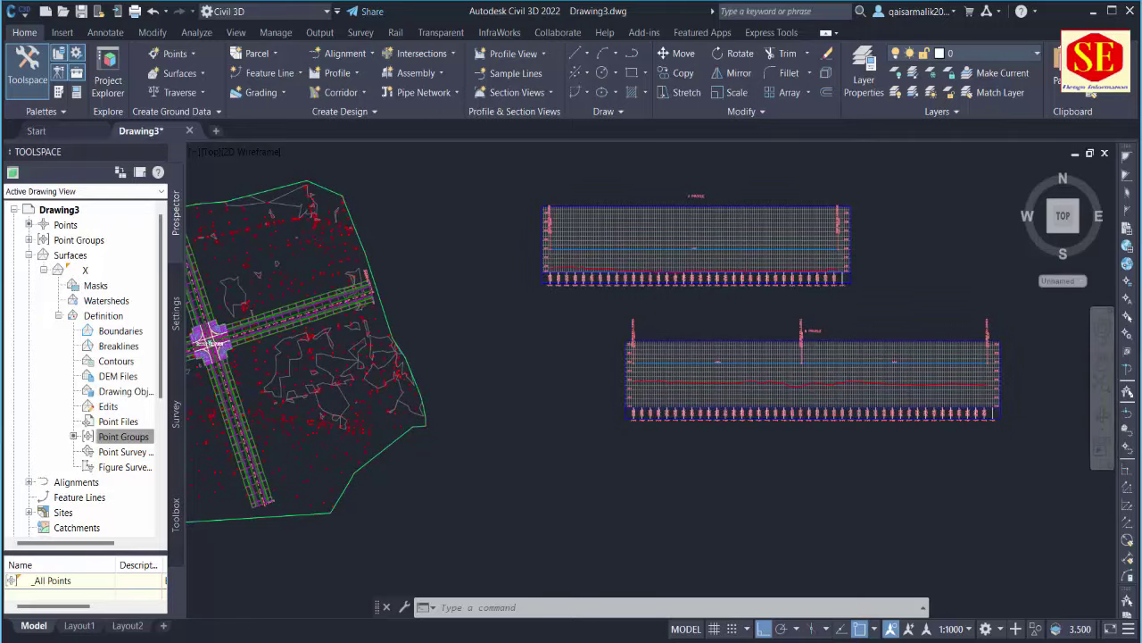
scroll(839, 368, up, 4)
scroll(796, 345, up, 2)
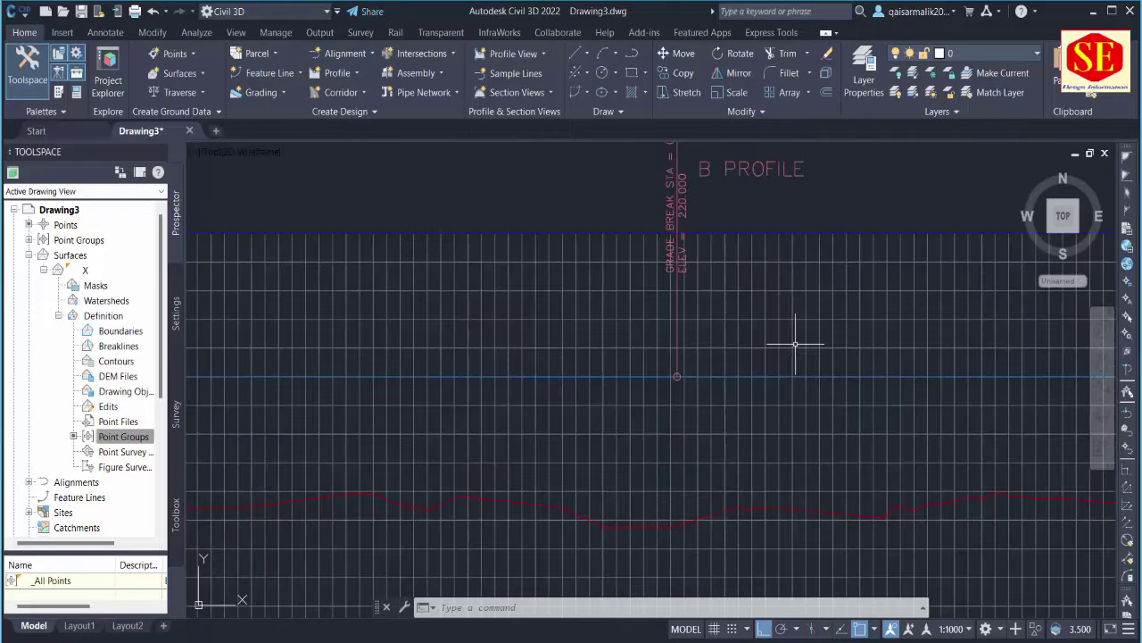
scroll(797, 346, up, 2)
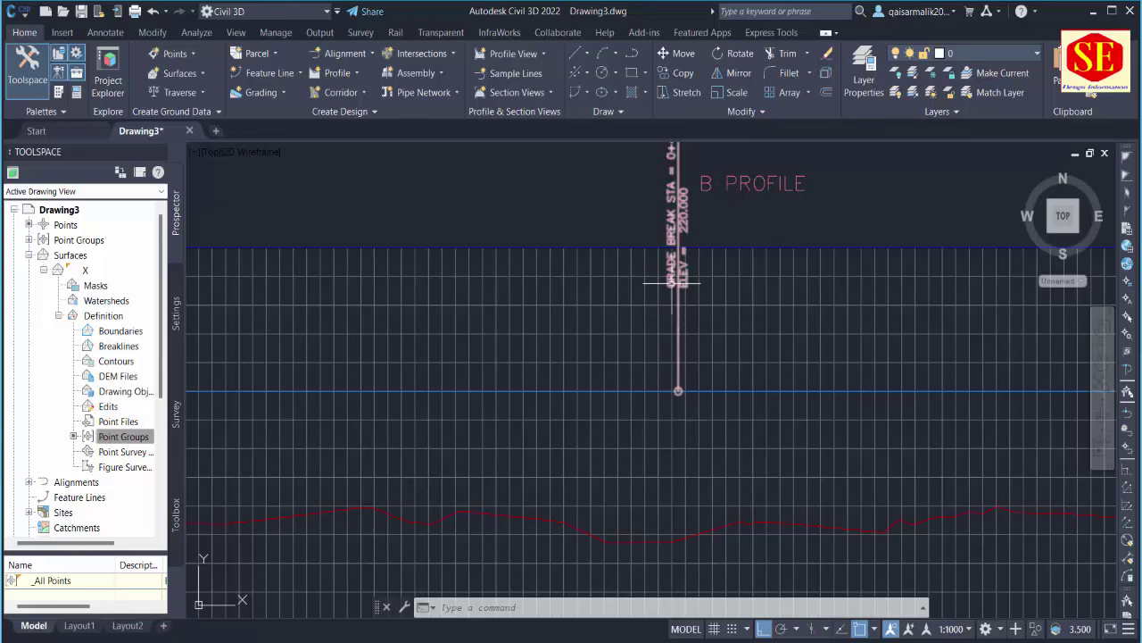
scroll(671, 284, down, 3)
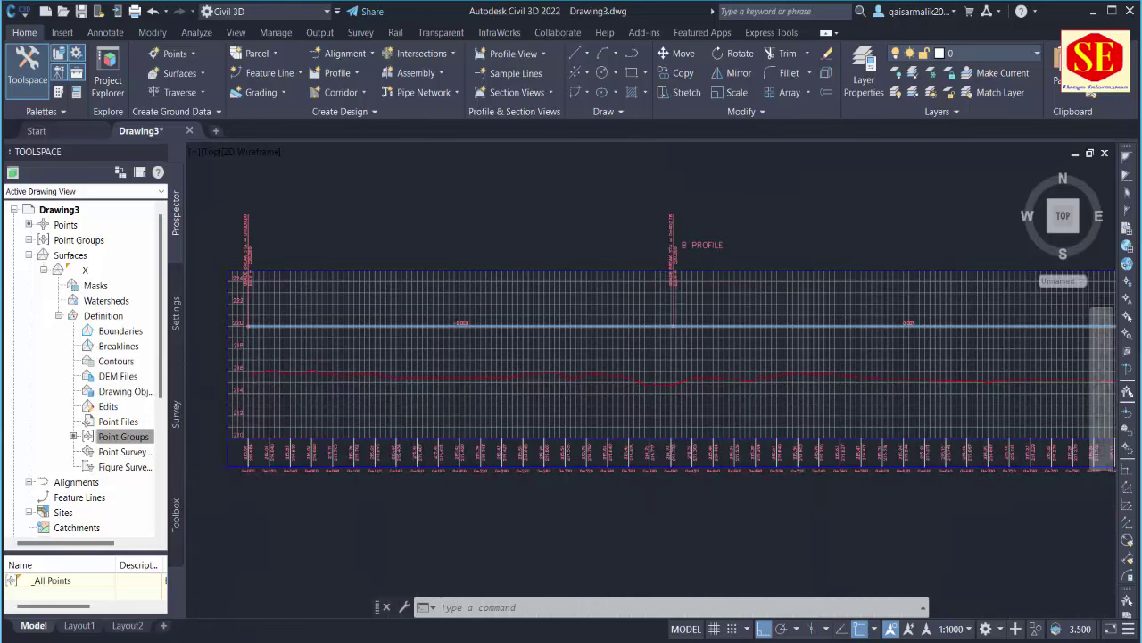
scroll(670, 242, down, 5)
scroll(692, 326, up, 4)
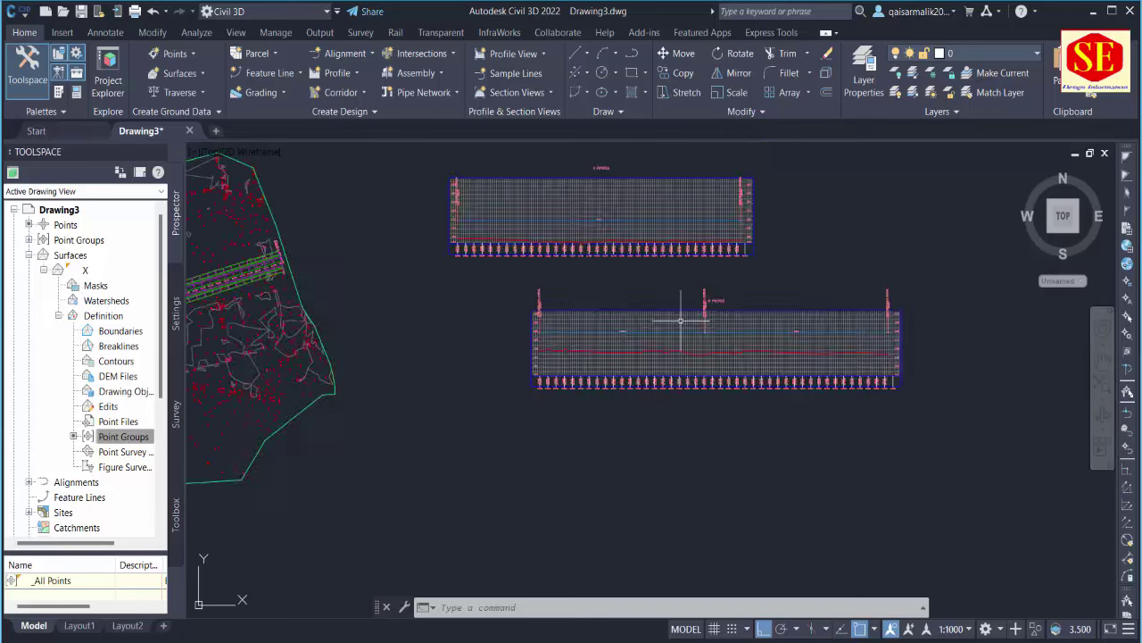
scroll(726, 320, up, 2)
scroll(726, 320, up, 2)
scroll(714, 348, down, 2)
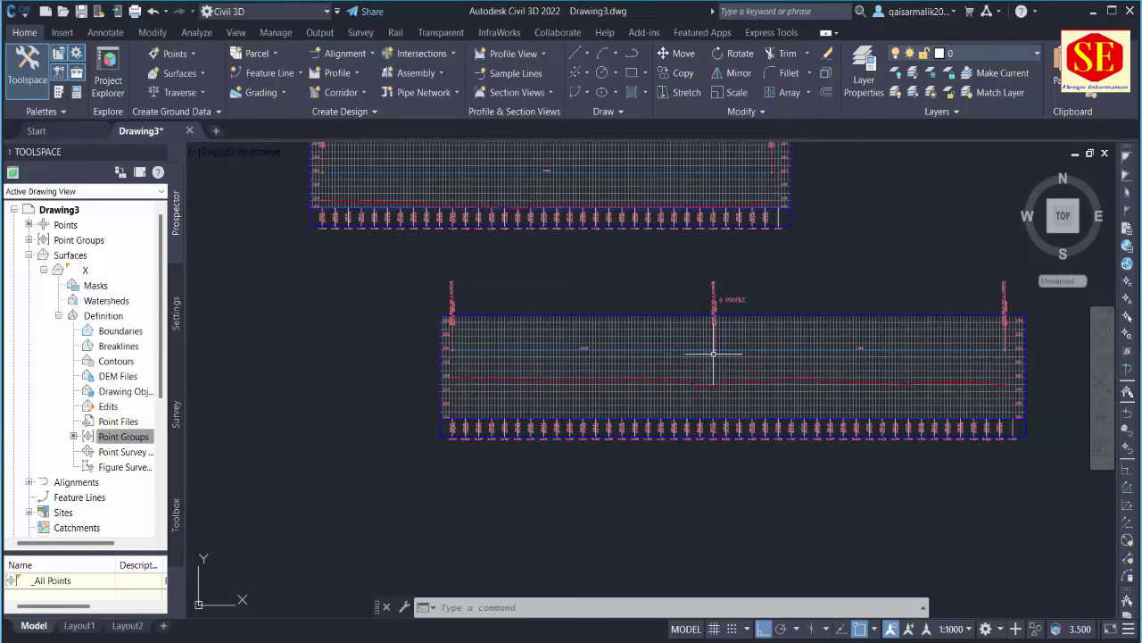
scroll(838, 355, up, 4)
mouse_move(849, 365)
middle_down()
mouse_move(676, 483)
mouse_move(679, 410)
middle_up()
scroll(523, 267, up, 5)
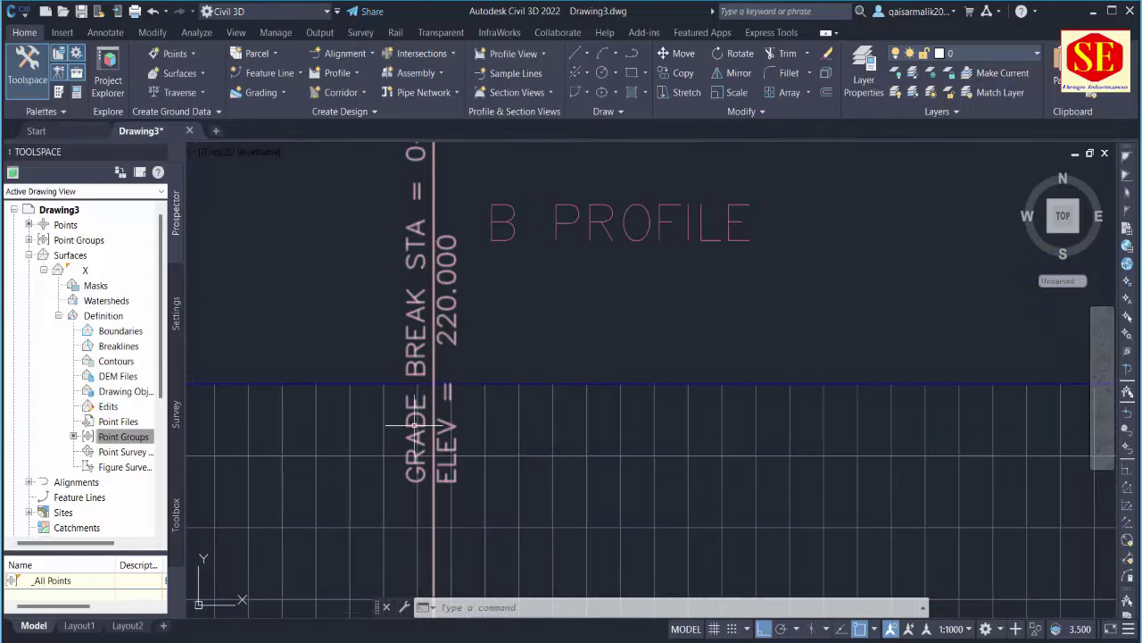
scroll(482, 268, down, 5)
scroll(467, 295, down, 2)
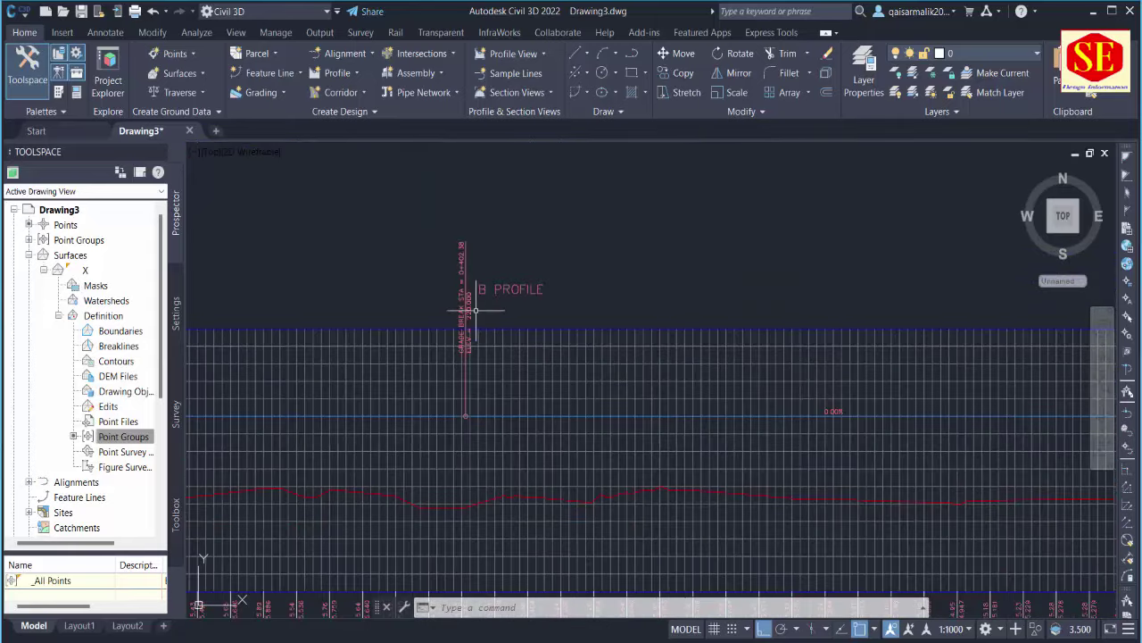
scroll(473, 308, down, 1)
middle_drag(434, 383, 539, 394)
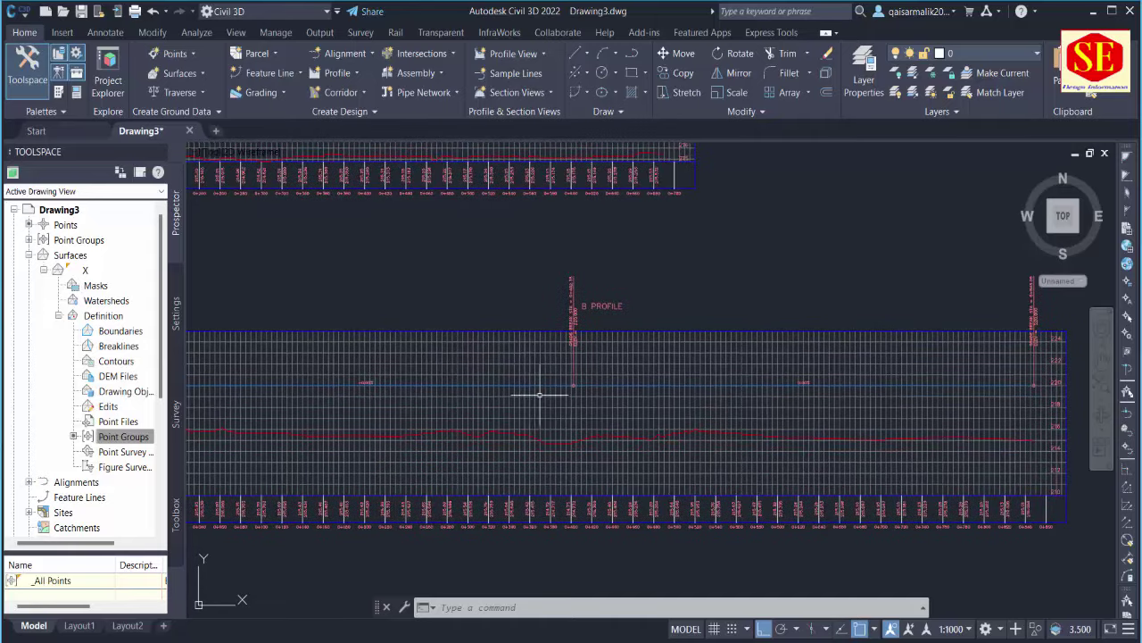
scroll(676, 449, down, 4)
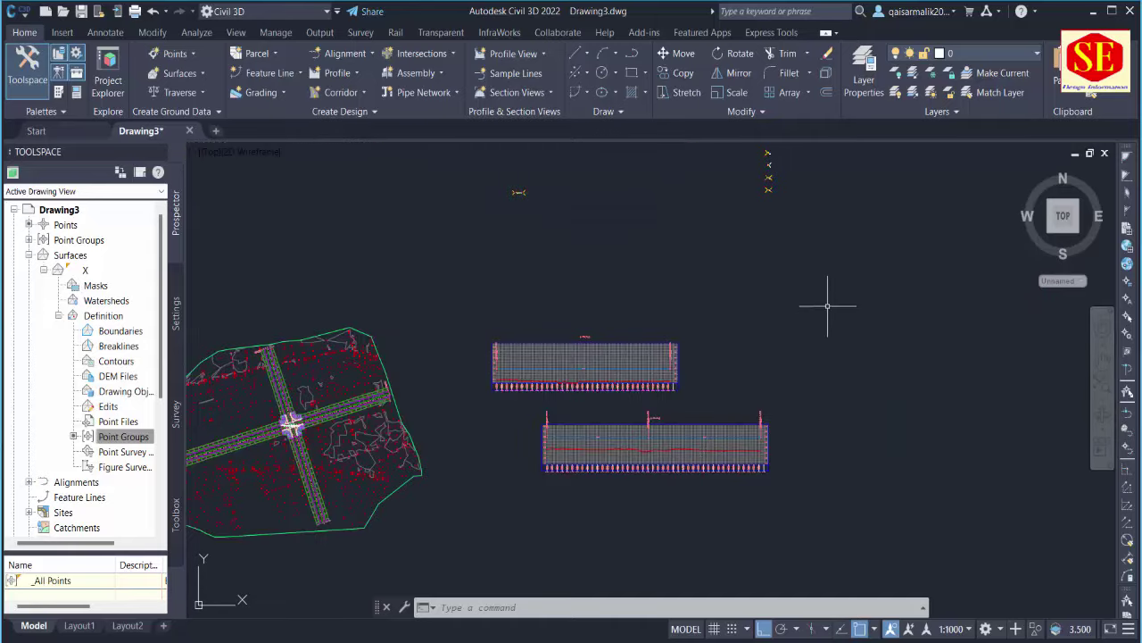
Zoom and pan to the column of assemblies to bring the Primary Road Half Section – Daylight Left assembly into view.
scroll(806, 462, up, 1)
scroll(755, 319, down, 2)
scroll(763, 314, up, 5)
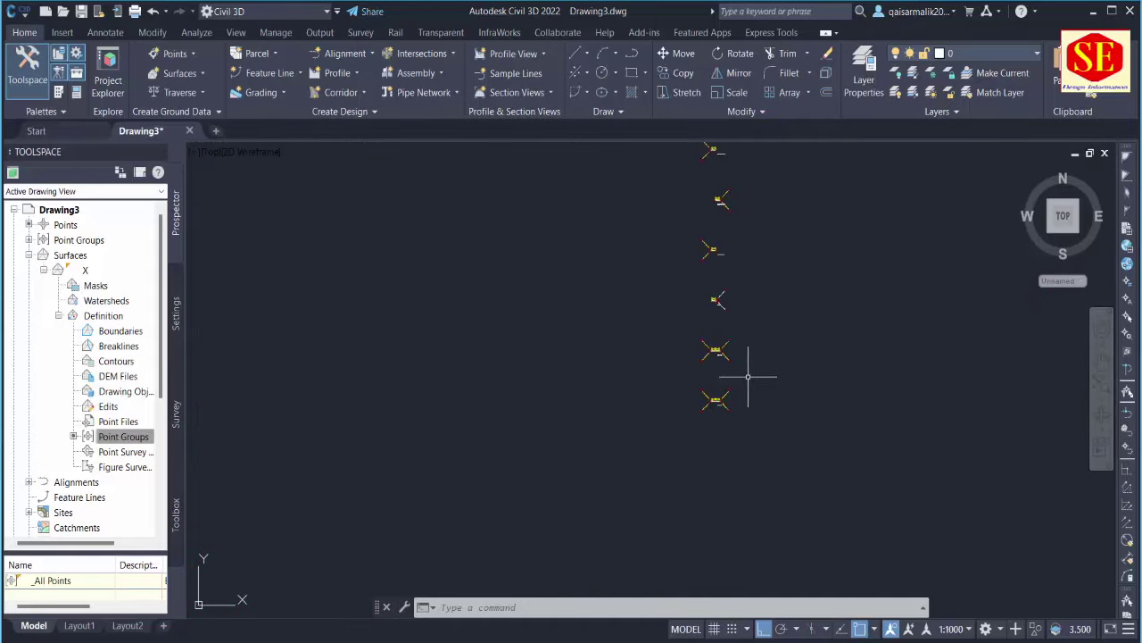
scroll(718, 414, up, 2)
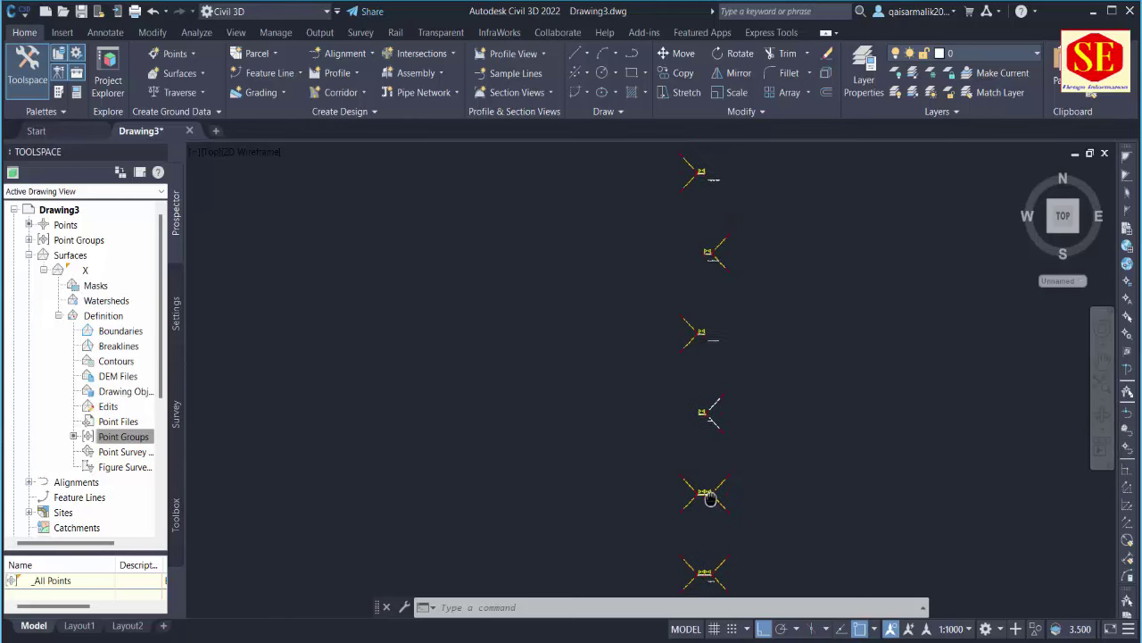
middle_drag(701, 263, 687, 349)
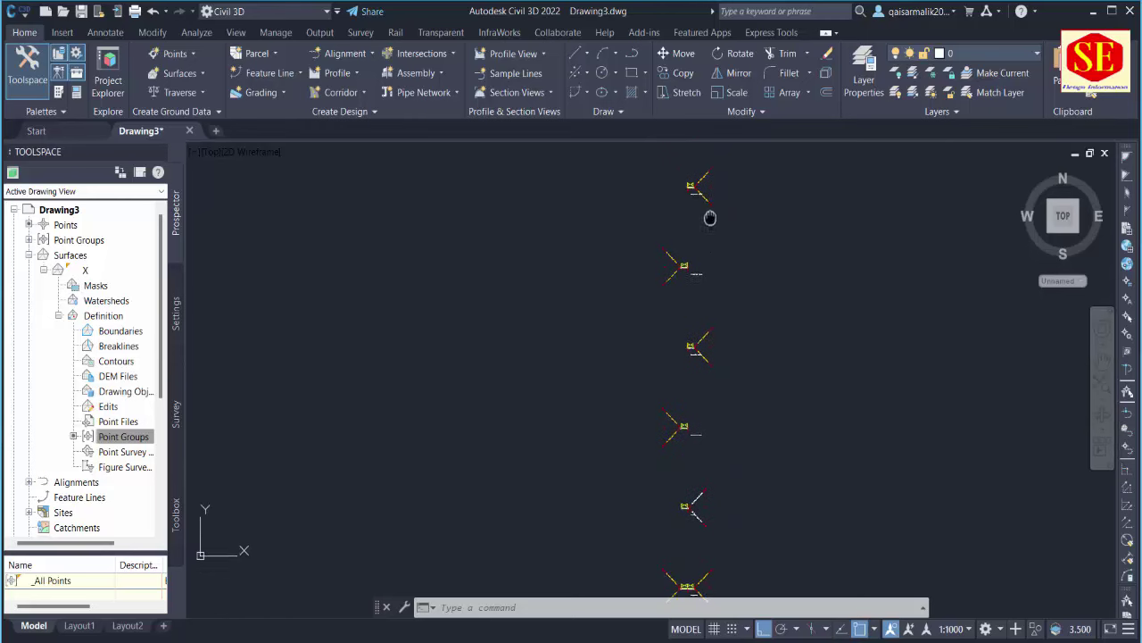
scroll(705, 303, up, 6)
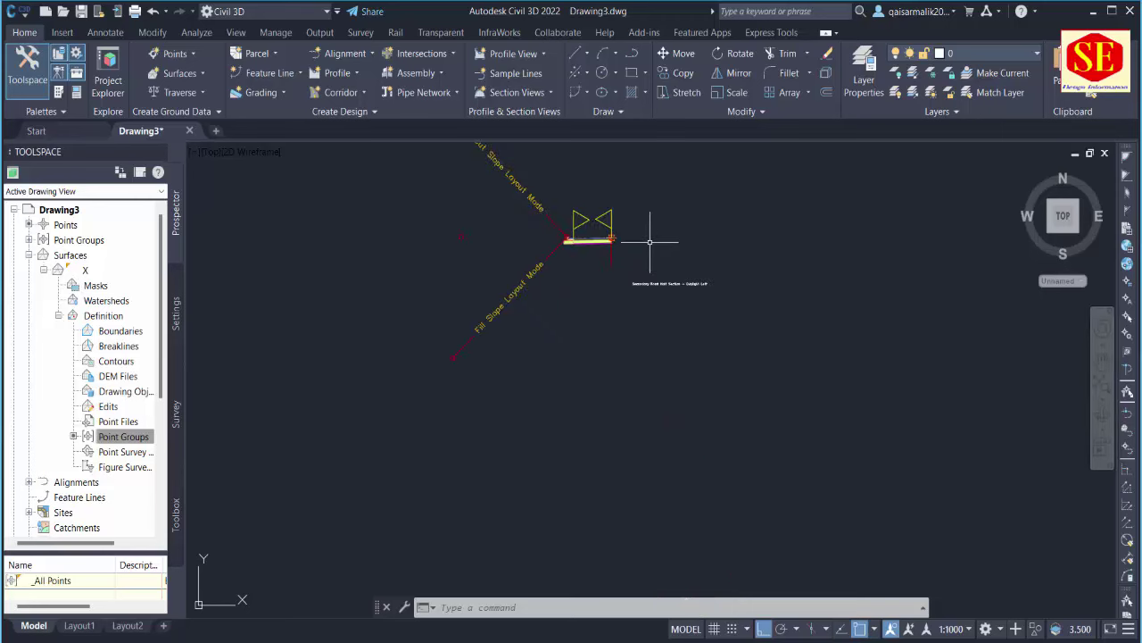
scroll(651, 235, up, 4)
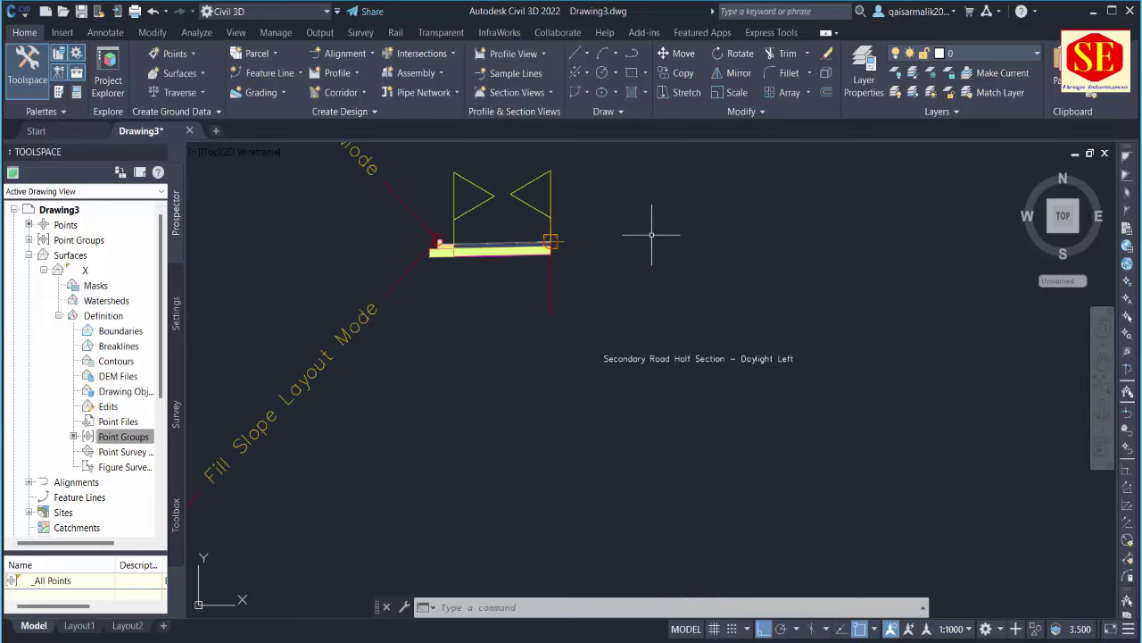
scroll(741, 251, down, 2)
scroll(740, 247, down, 2)
scroll(745, 318, down, 2)
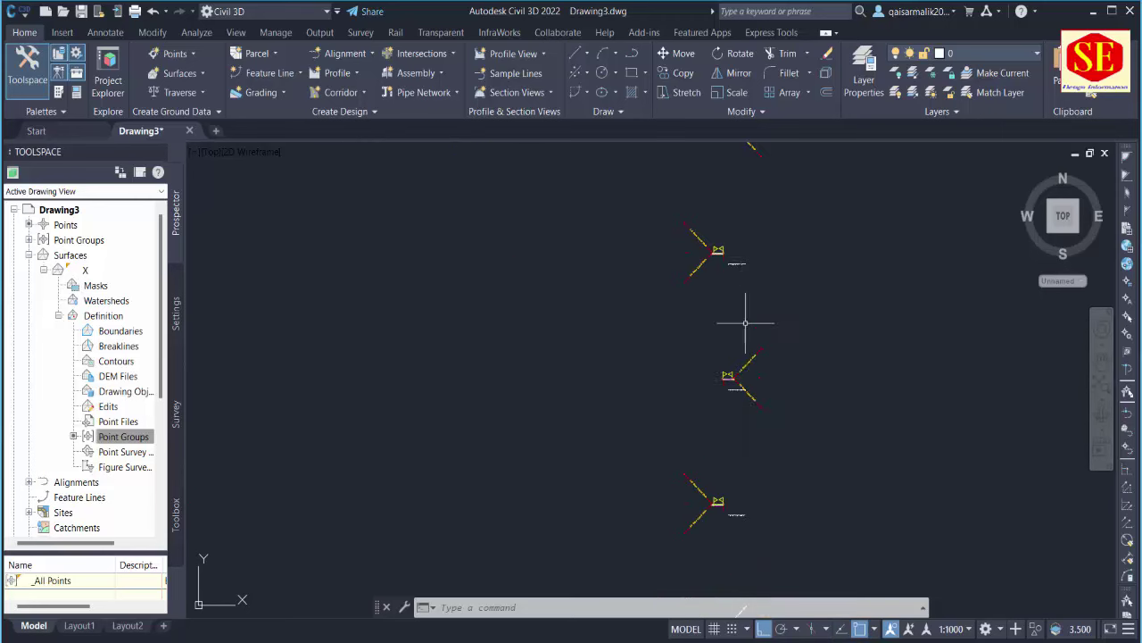
scroll(751, 412, up, 5)
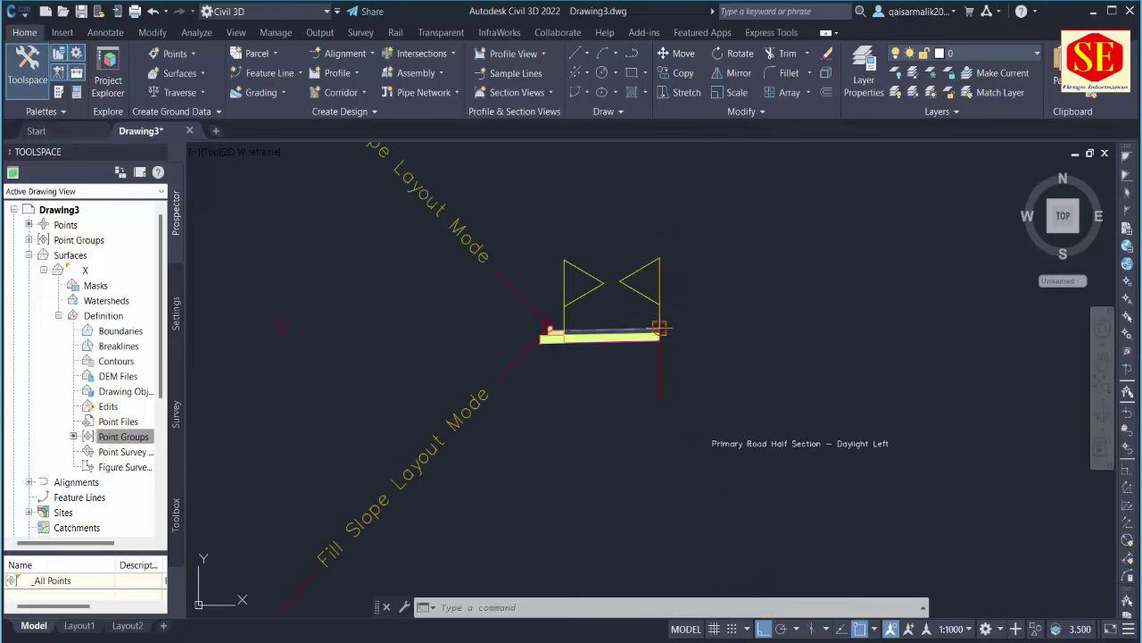
Review the lane subassembly's Parameters in its properties listing, then clear the selection.
click(619, 336)
double_click(619, 337)
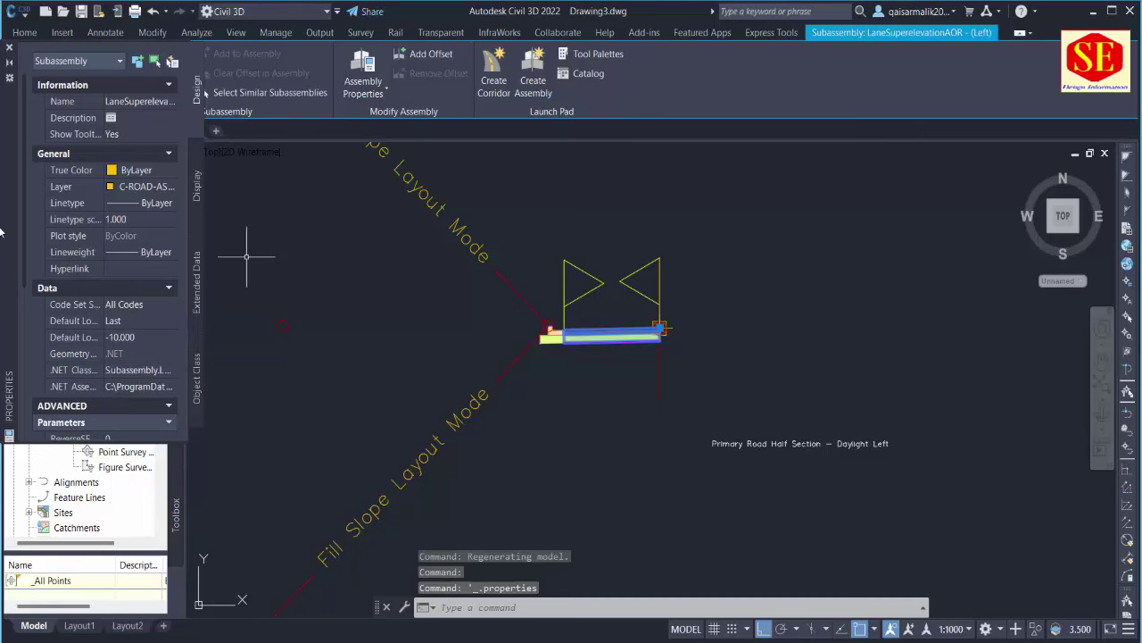
scroll(102, 288, down, 5)
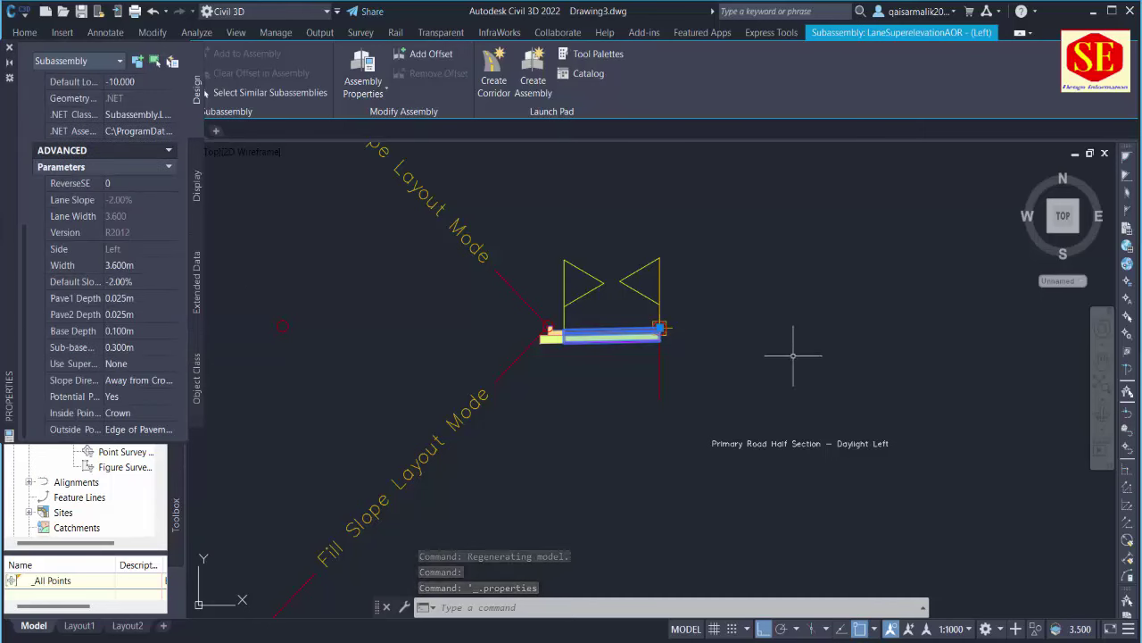
scroll(866, 268, down, 5)
scroll(867, 331, down, 3)
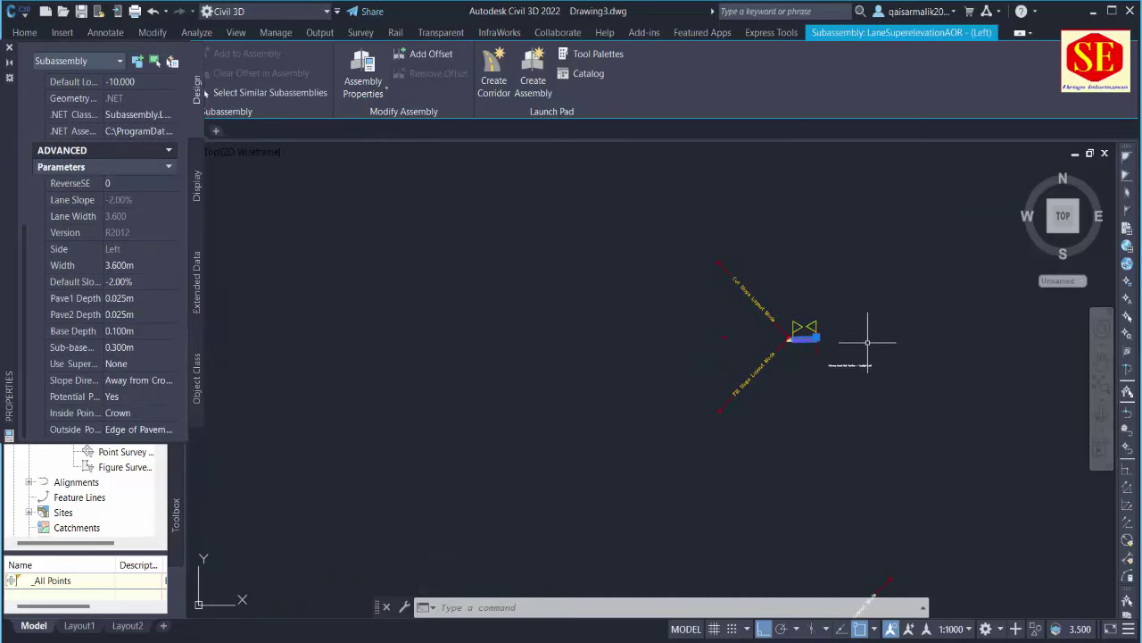
scroll(880, 387, down, 2)
key(Escape)
scroll(804, 340, down, 3)
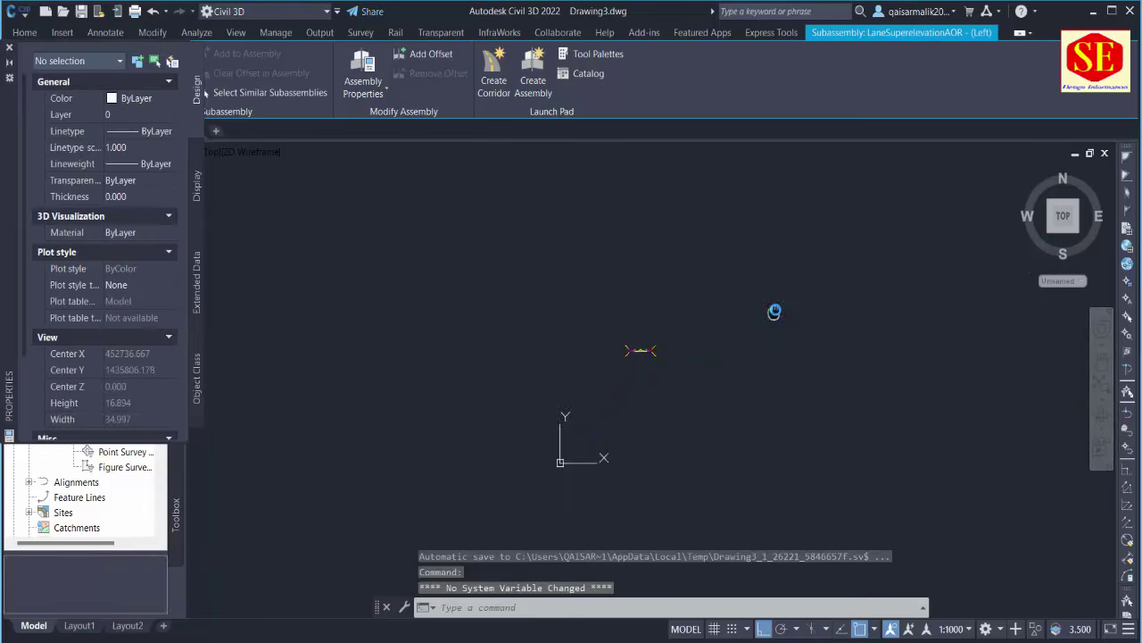
Zoom in on the intersection corridor, then zoom out to show the full site beside both profile views.
scroll(666, 385, down, 3)
middle_drag(666, 385, 670, 299)
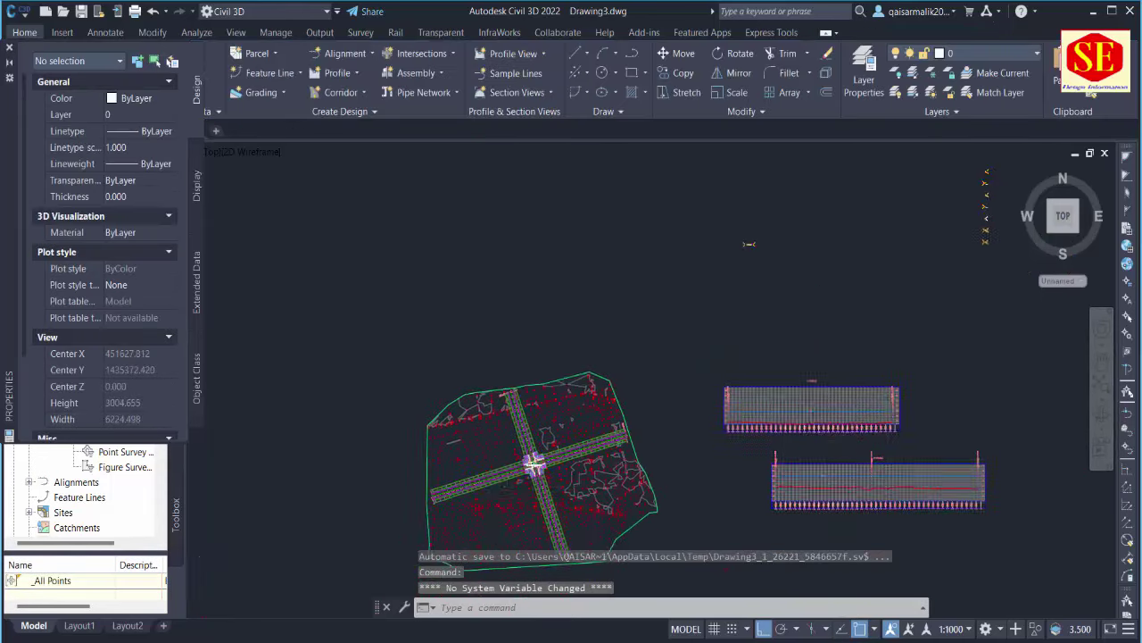
scroll(536, 429, up, 7)
scroll(547, 314, up, 2)
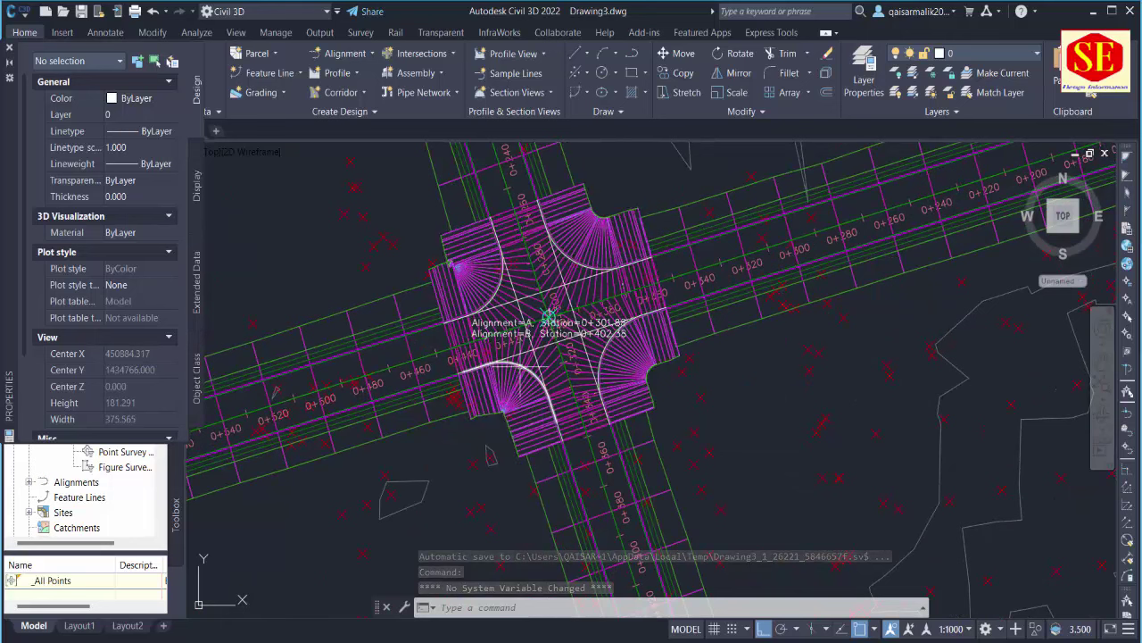
scroll(547, 312, up, 2)
scroll(546, 312, down, 6)
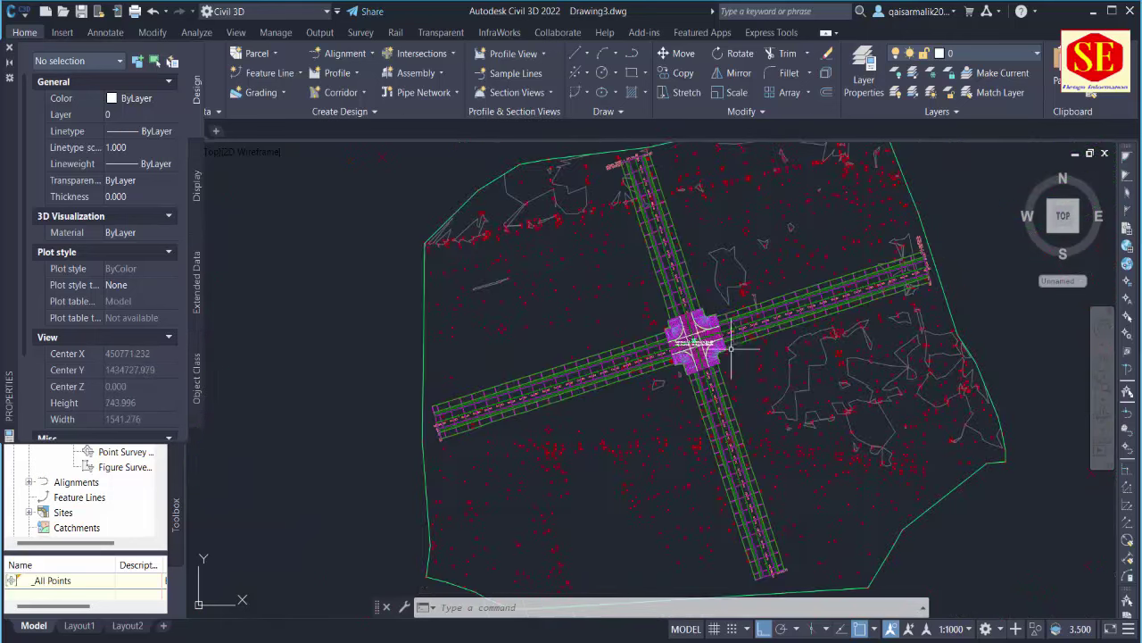
scroll(683, 426, up, 2)
scroll(683, 426, up, 1)
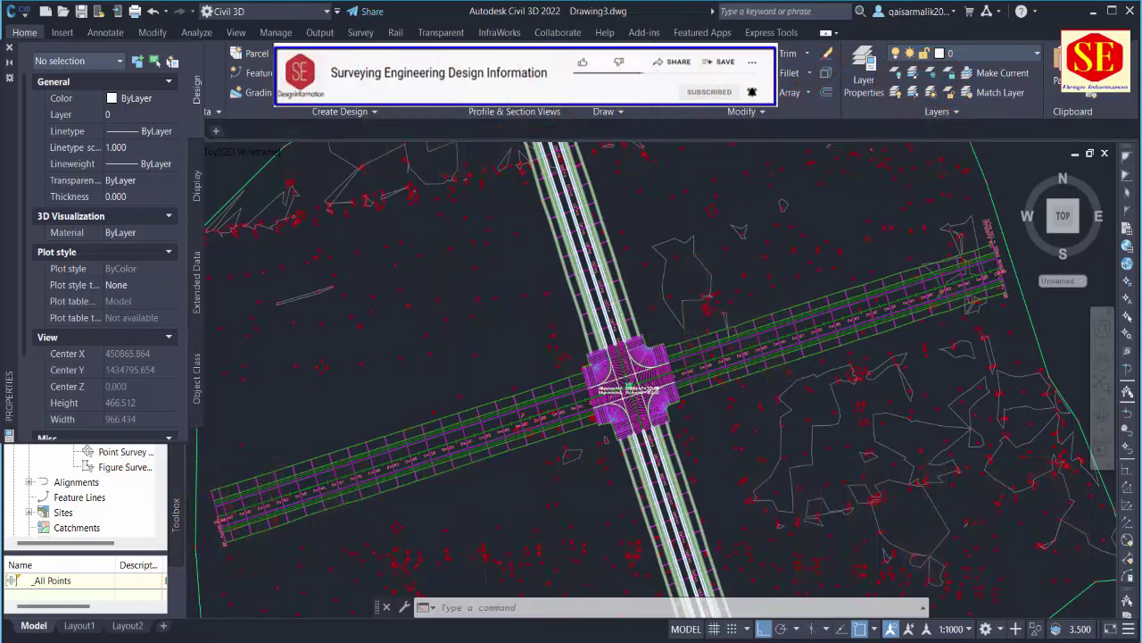
scroll(623, 314, down, 4)
middle_drag(749, 320, 527, 384)
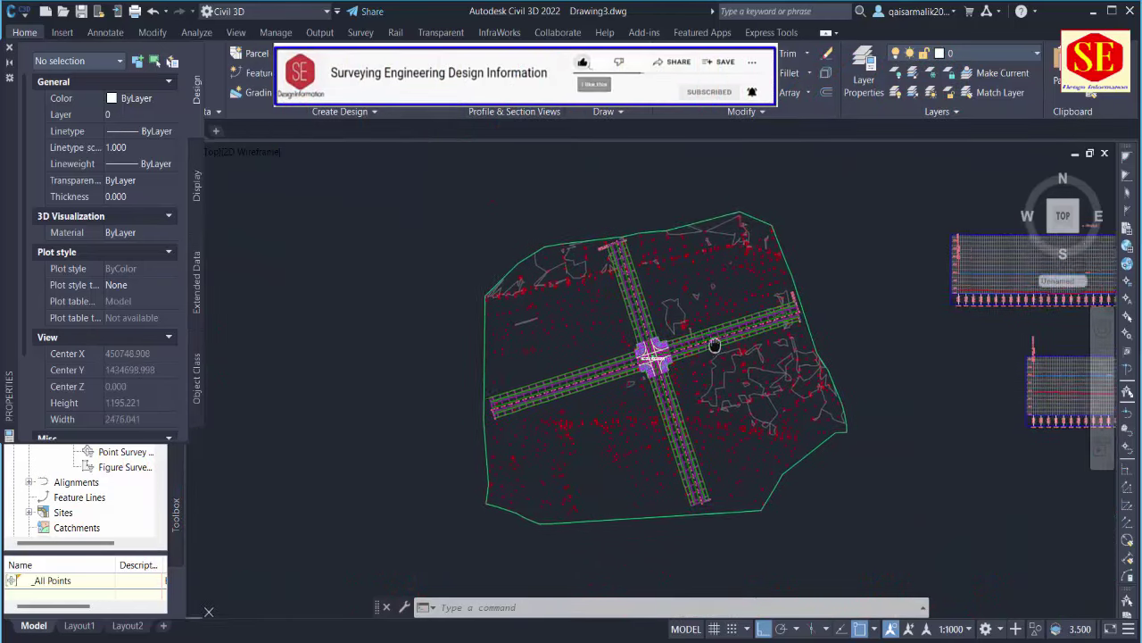